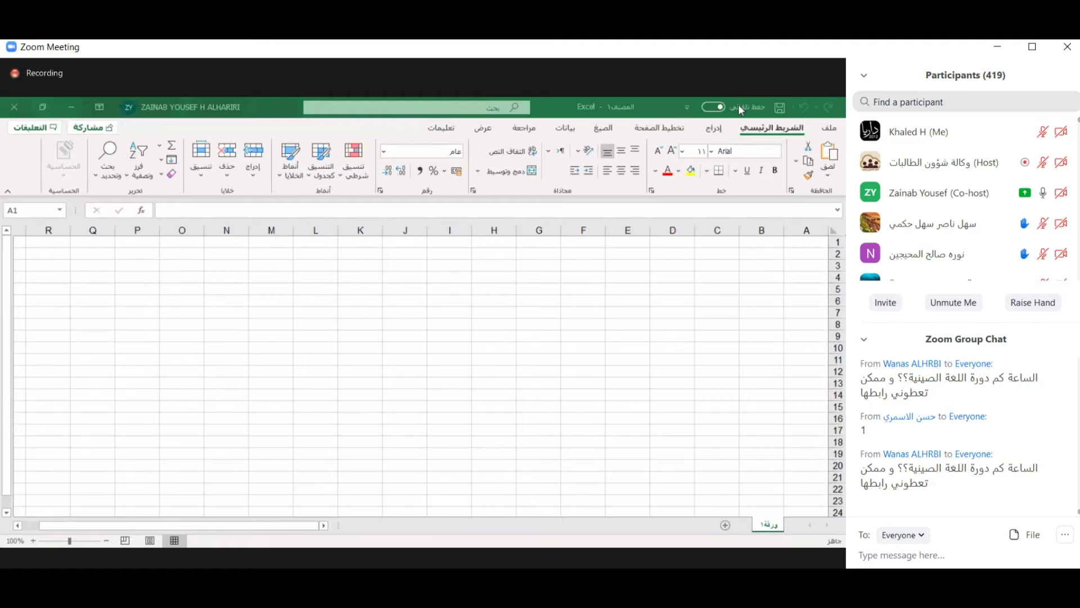
Remove the AutoSave (حفظ تلقائي) command from the Quick Access Toolbar and add the New (جديد) command to it.
click(688, 110)
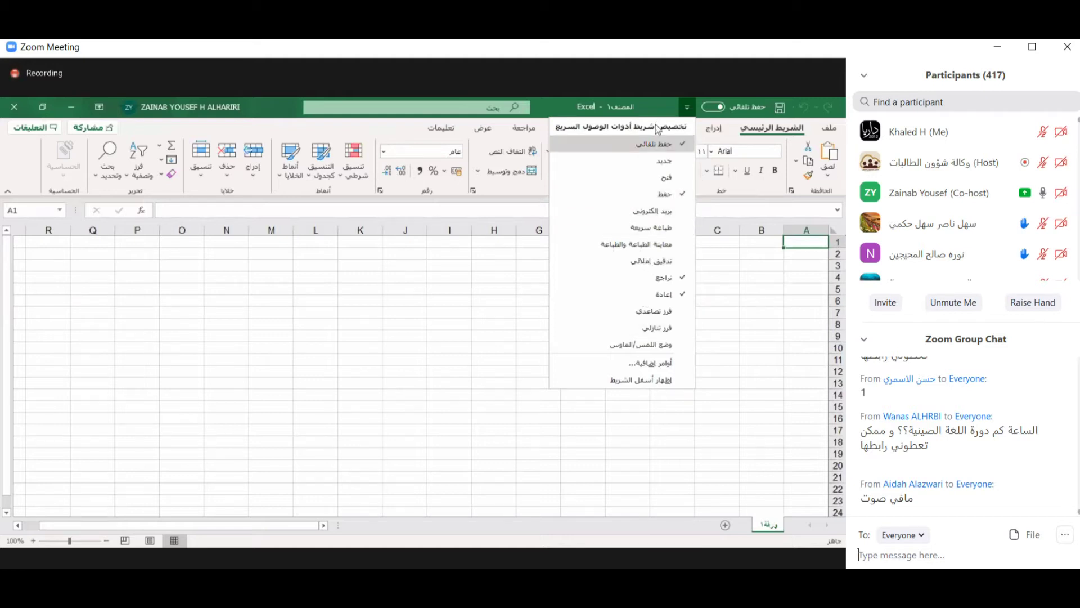
click(654, 142)
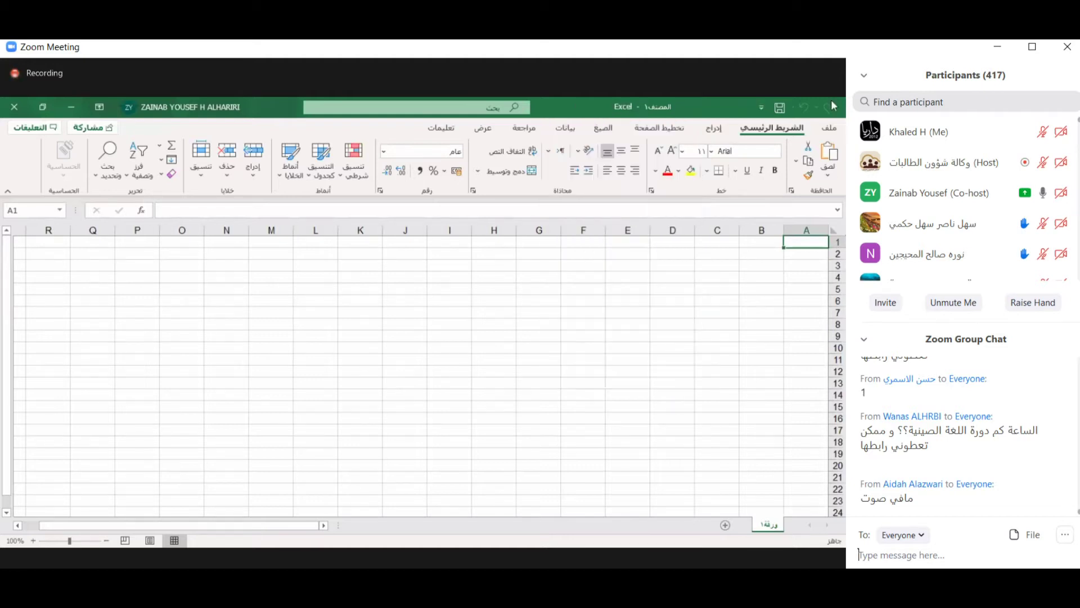
click(761, 109)
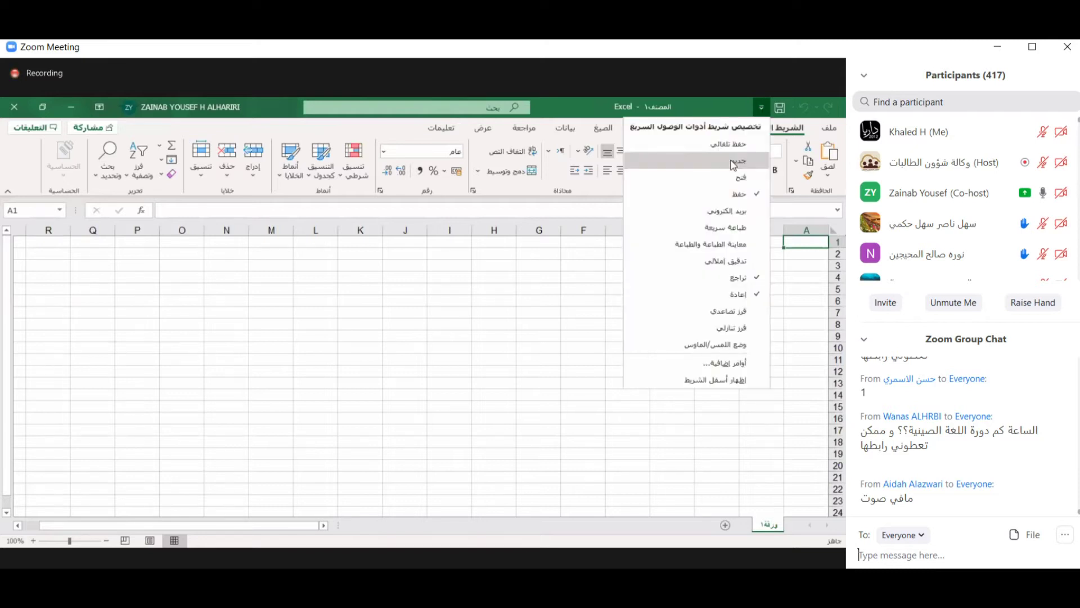
click(725, 154)
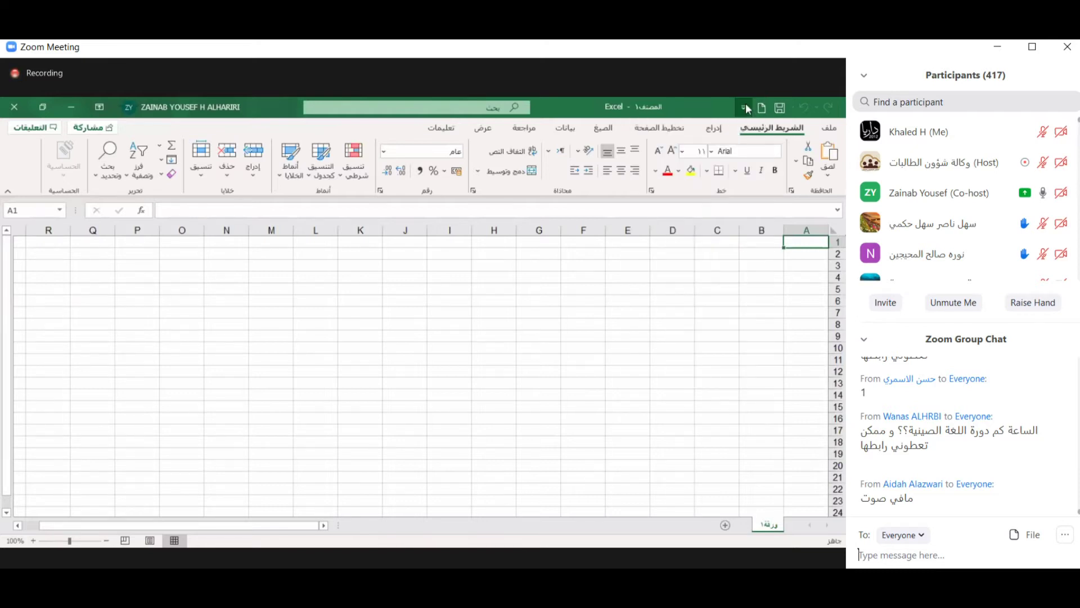
Remove the Save (حفظ) command from the Quick Access Toolbar and add it back after the New command.
click(744, 106)
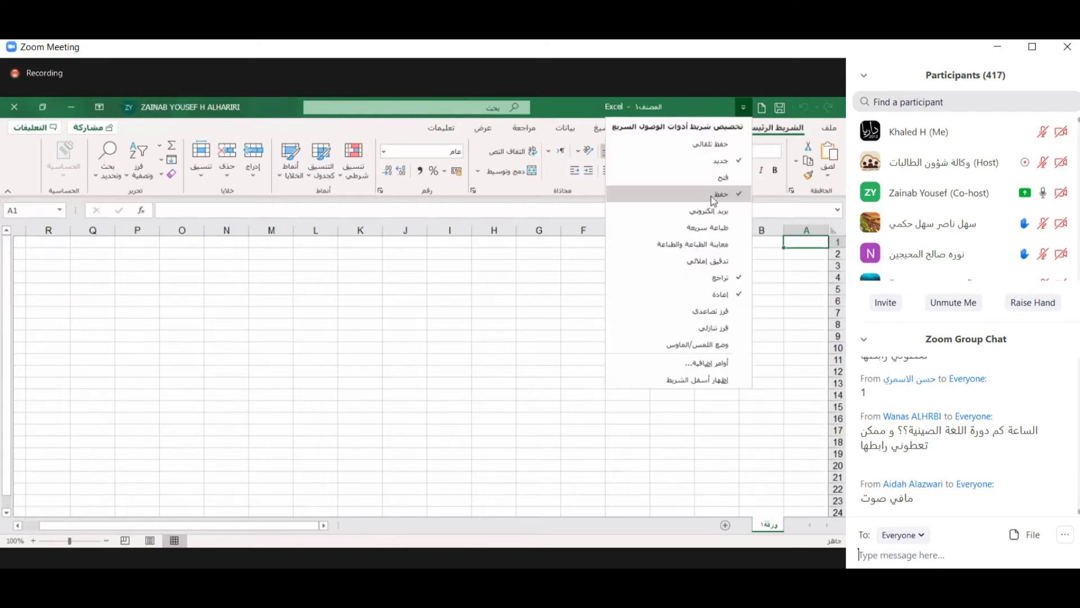
key(Return)
click(762, 108)
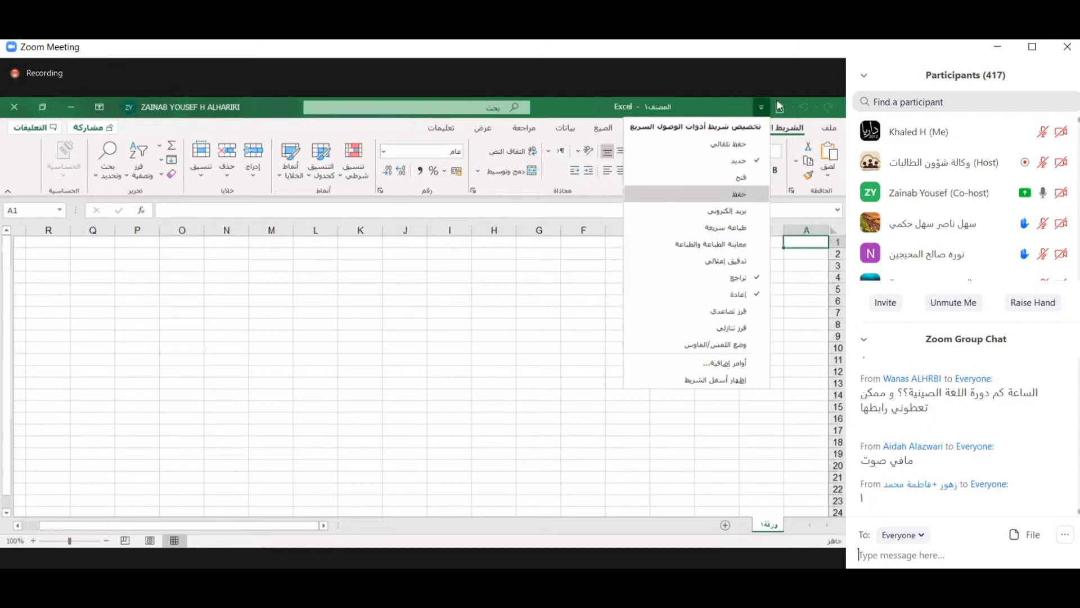
key(Return)
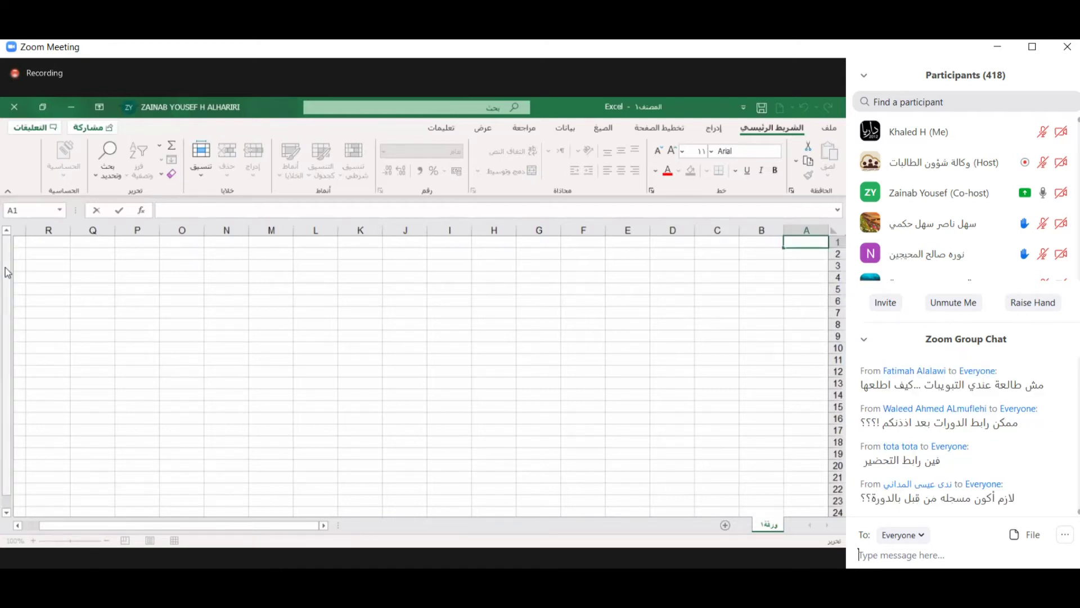
Add two new blank worksheets to the workbook after ورقة١.
mouse_move(100, 529)
mouse_down()
mouse_move(83, 531)
mouse_move(99, 531)
mouse_up()
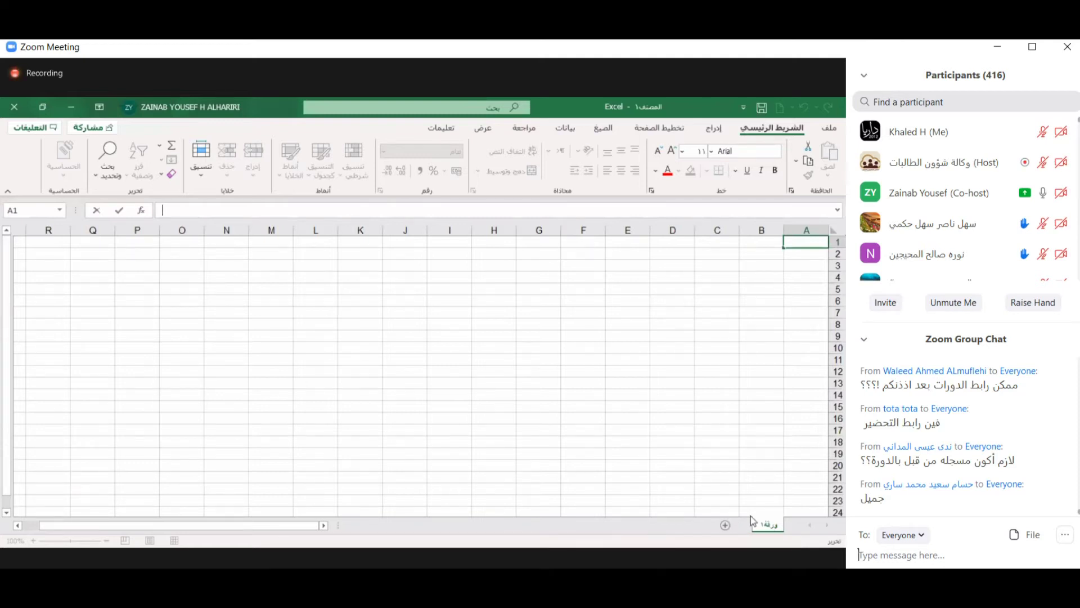
right_click(768, 519)
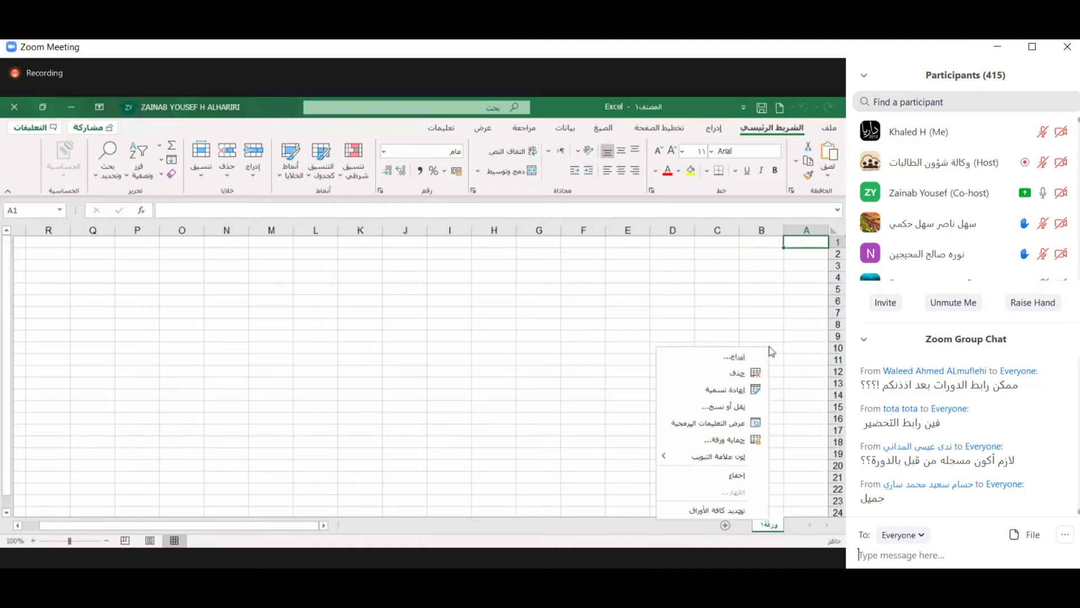
click(723, 526)
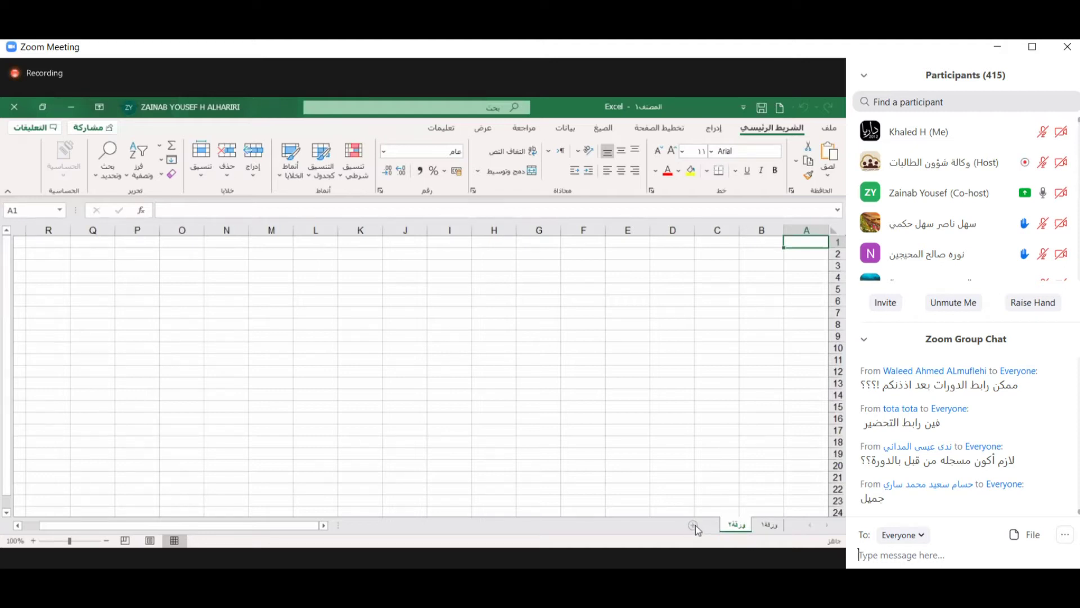
click(695, 524)
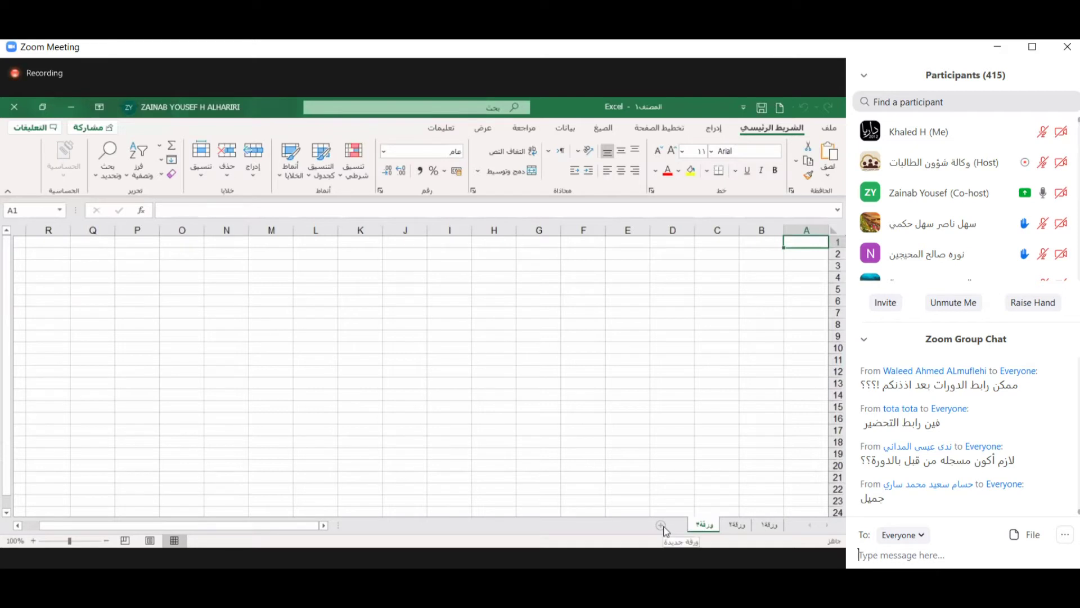
Switch through the three worksheets in turn and return to ورقة١.
click(767, 525)
click(735, 526)
click(702, 526)
click(767, 524)
click(734, 526)
click(702, 526)
click(780, 531)
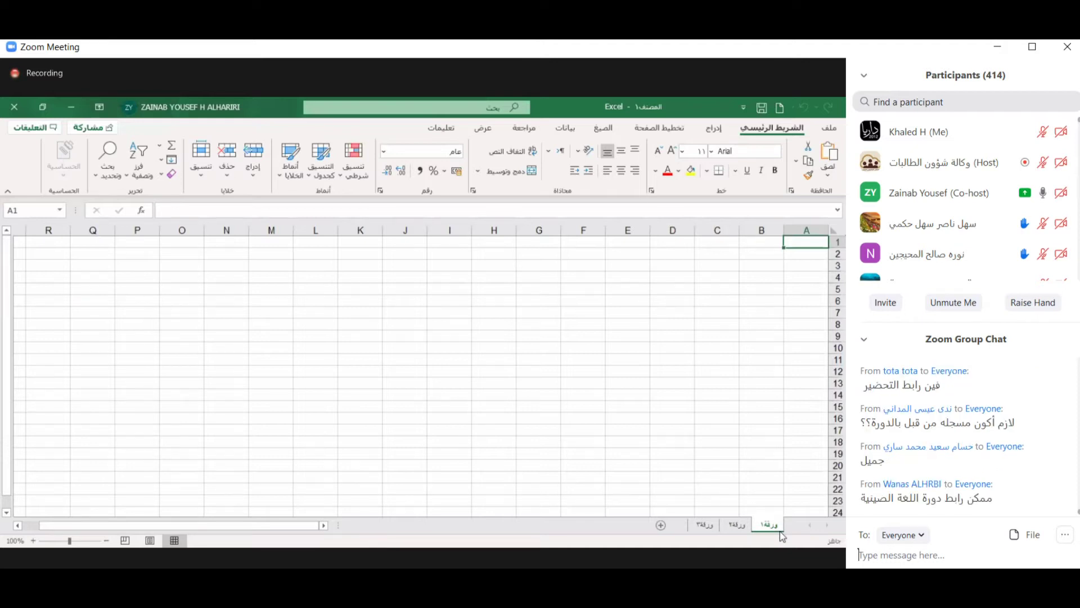
Show the new workbook page and browse the available Excel templates.
click(830, 127)
click(799, 180)
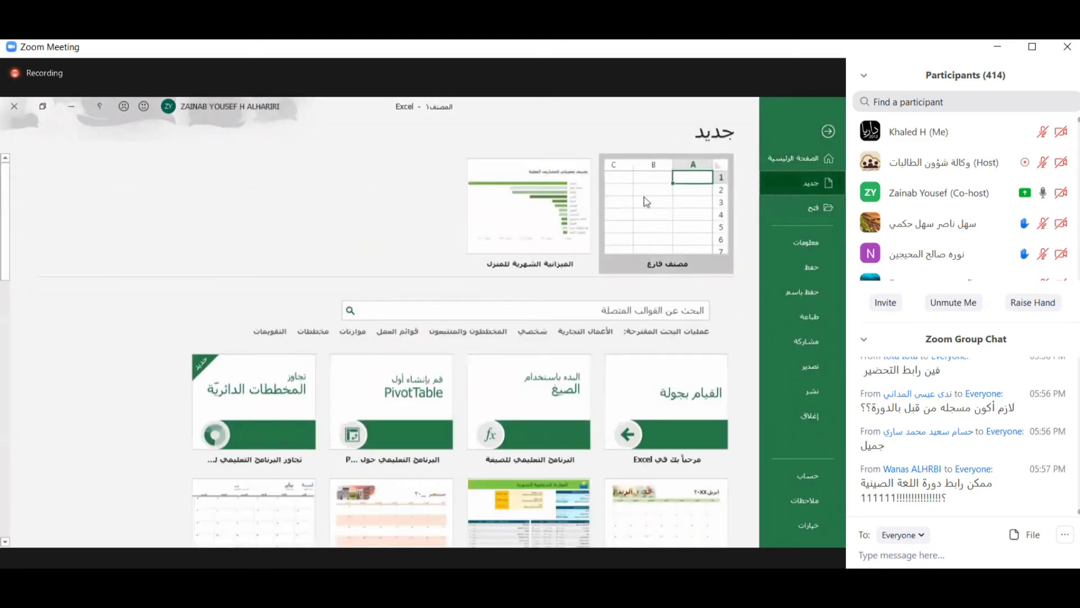
scroll(3, 225, down, 1)
scroll(2, 225, down, 3)
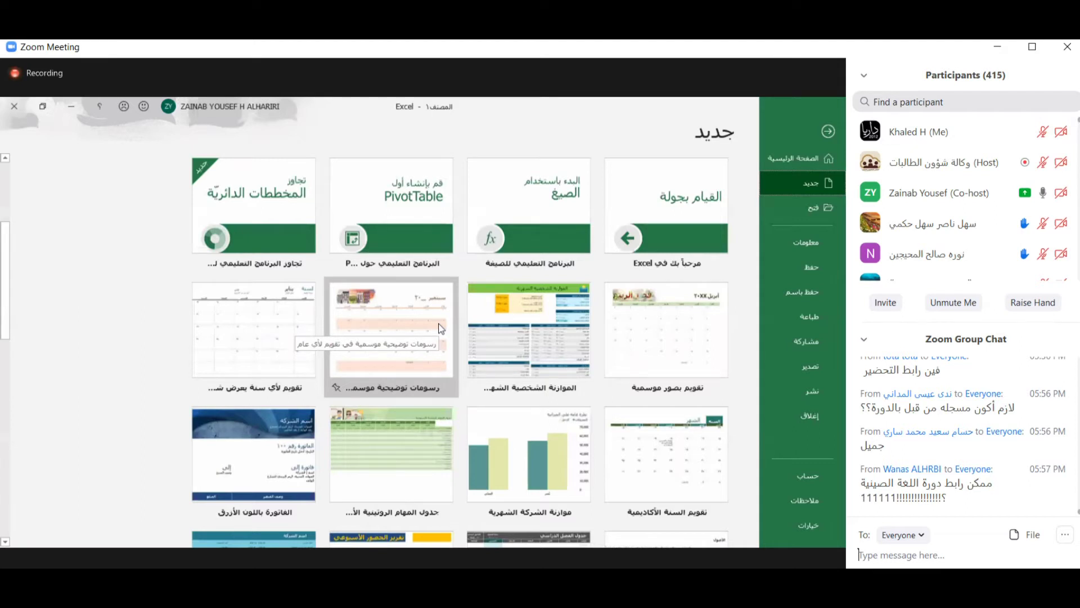
drag(5, 315, 3, 354)
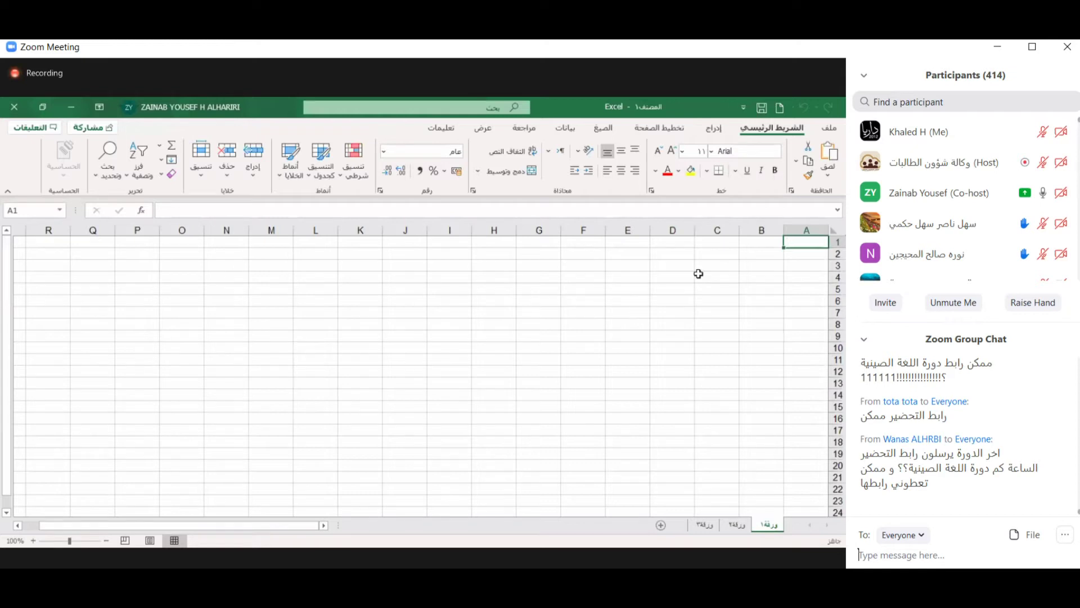
Select cell B2, entire row 1, entire row 2 and cell B3 one after another.
click(767, 254)
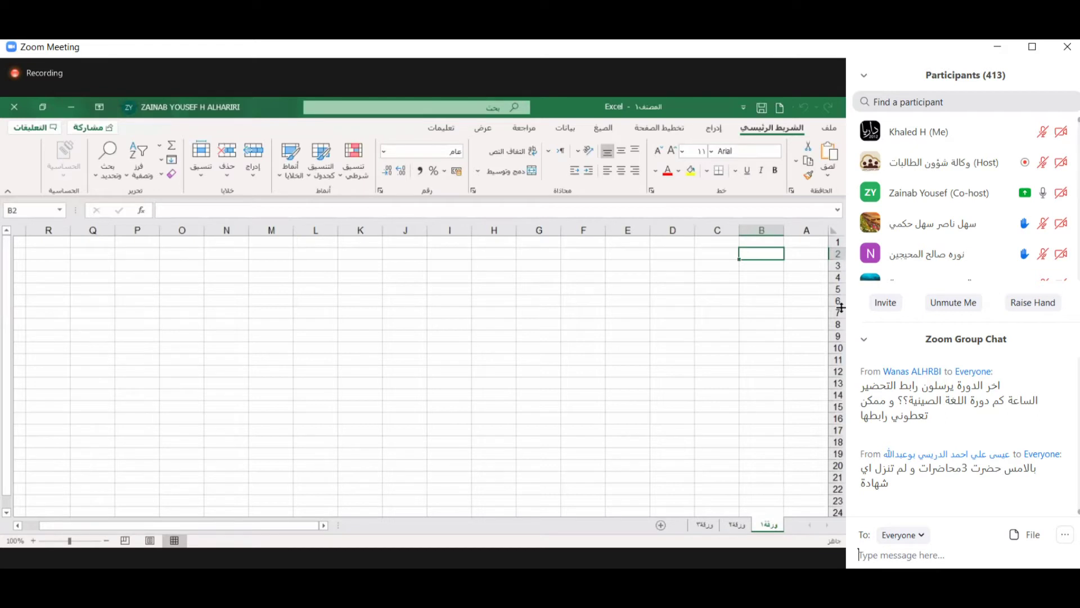
click(838, 243)
click(839, 253)
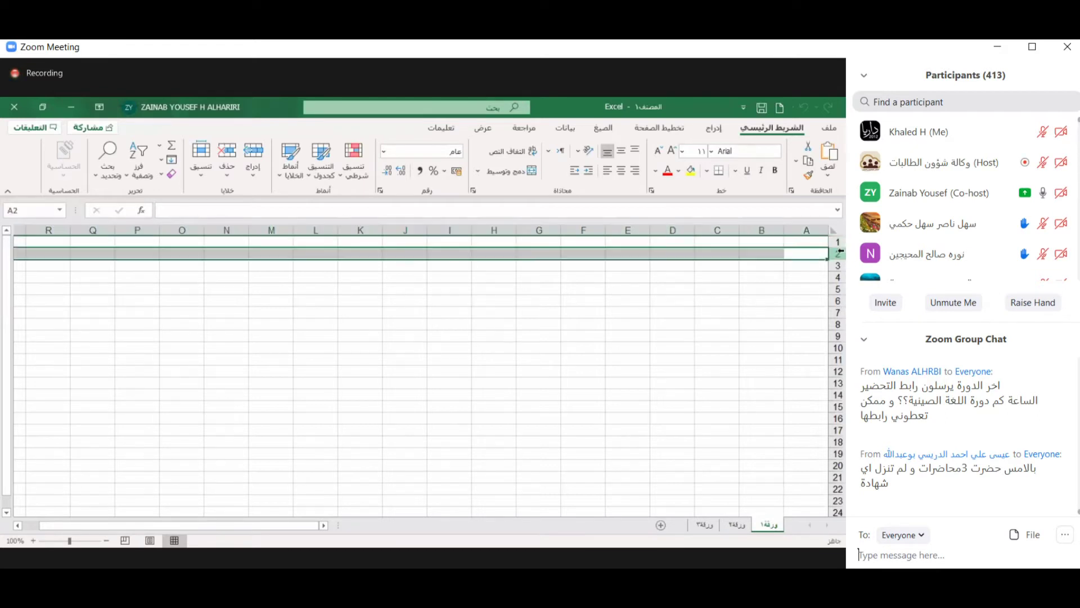
click(746, 270)
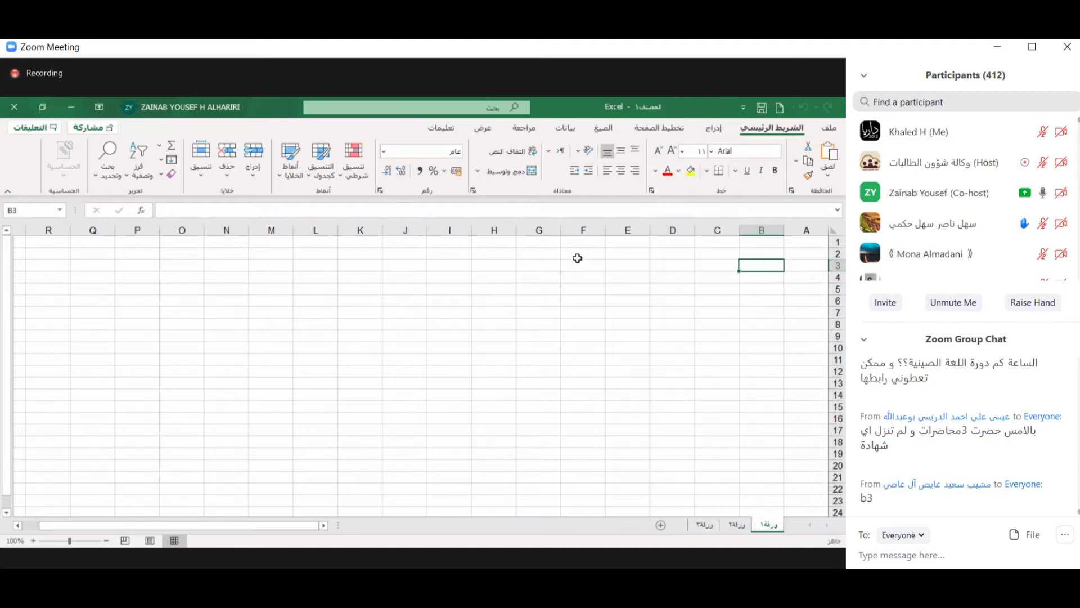
Select cells F2, E4 and D4, entire column A and entire row 4 one after another.
click(580, 254)
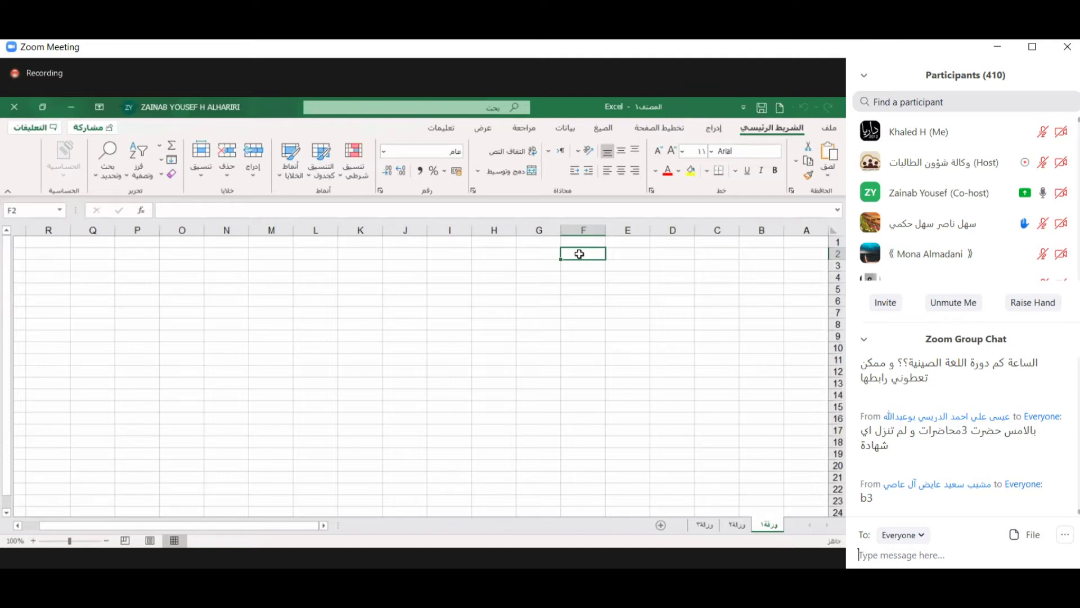
click(644, 281)
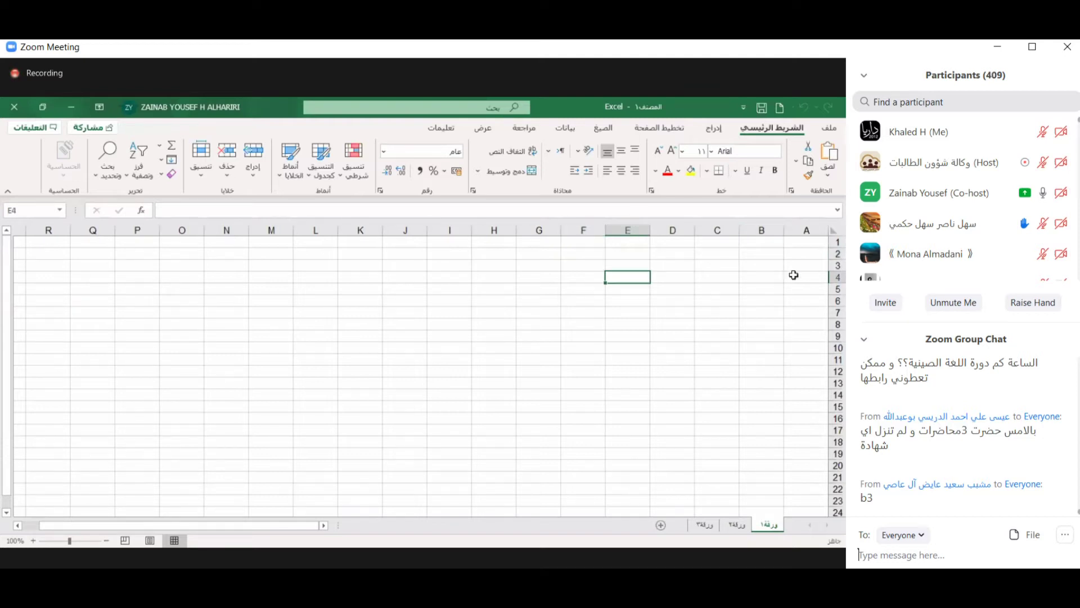
click(666, 278)
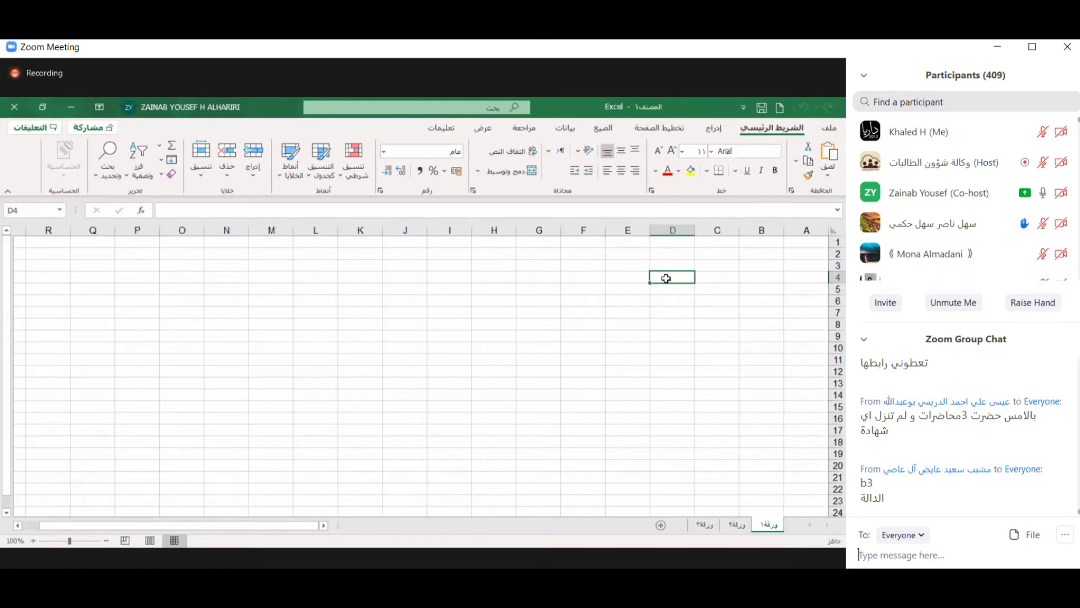
click(797, 225)
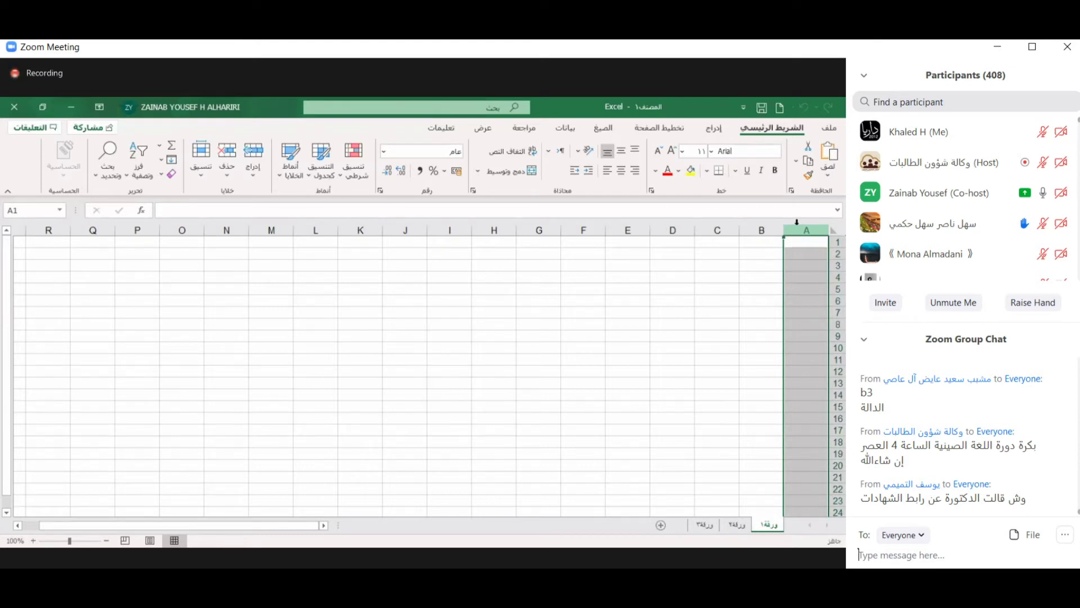
click(840, 278)
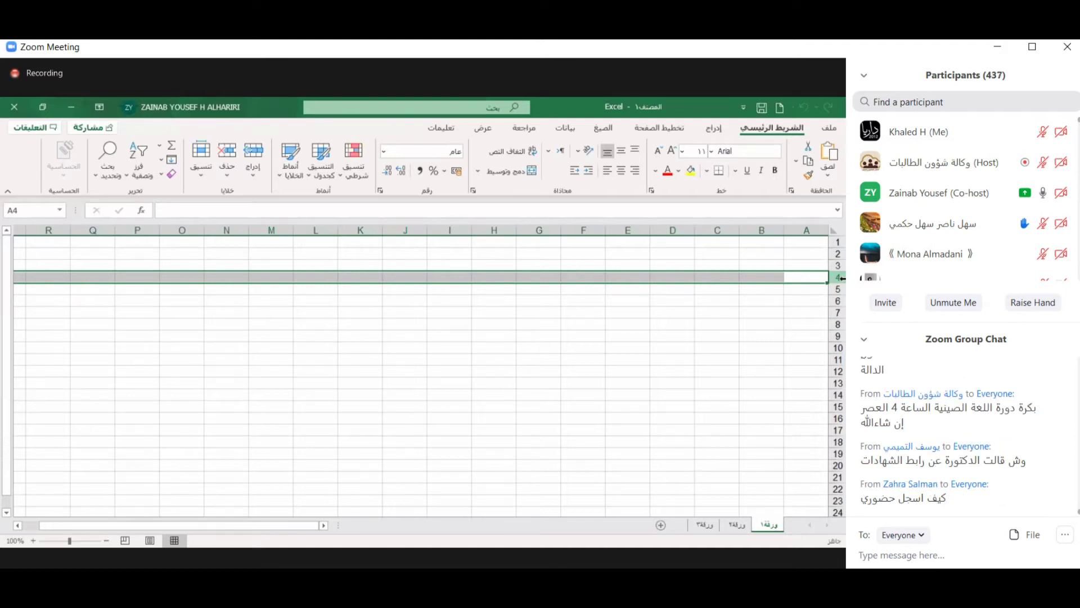
Select the non-adjacent rows 2, 6, 8 and 10 together, and replace that selection with row 3 alone.
click(809, 256)
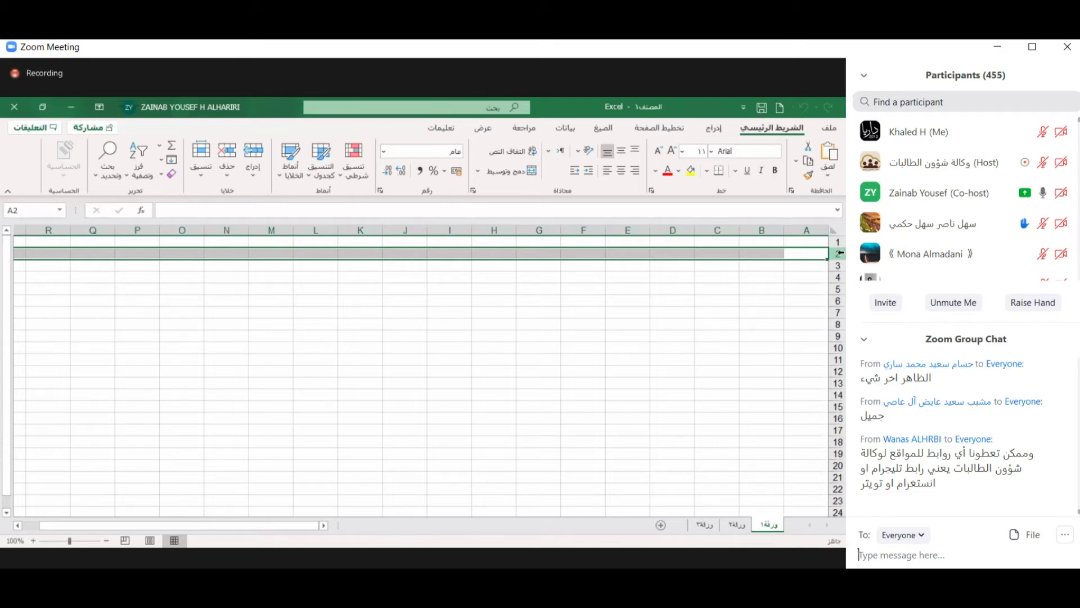
ctrl+click(837, 301)
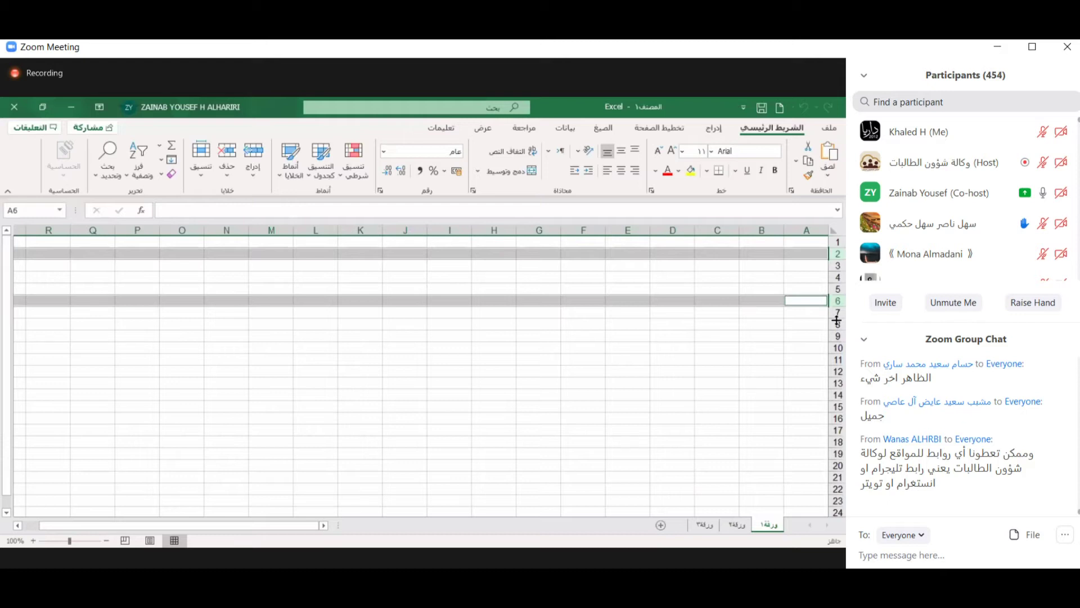
ctrl+click(837, 323)
ctrl+click(833, 348)
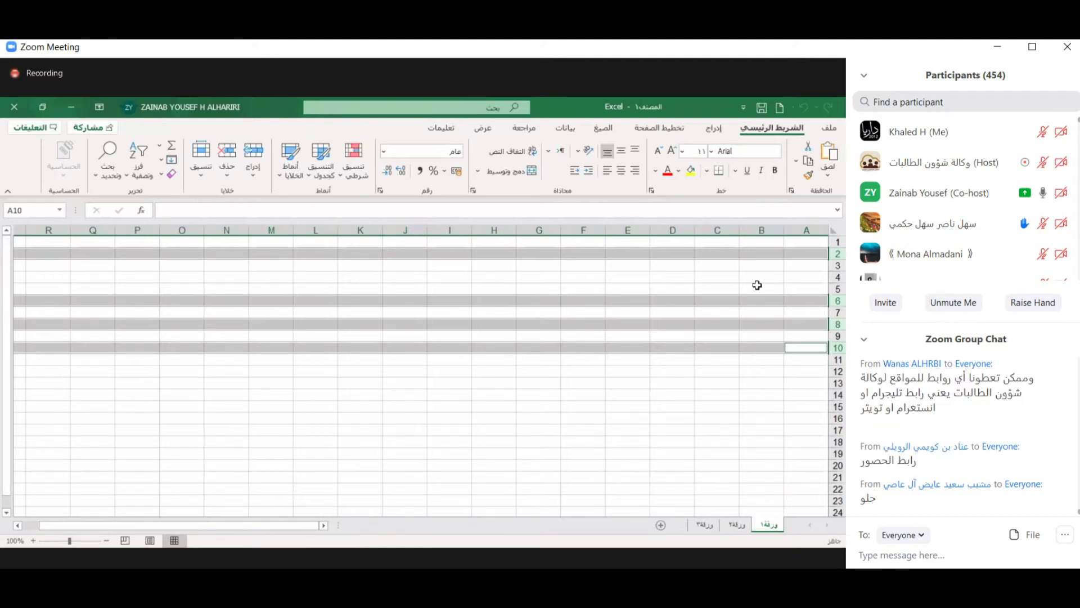
click(839, 264)
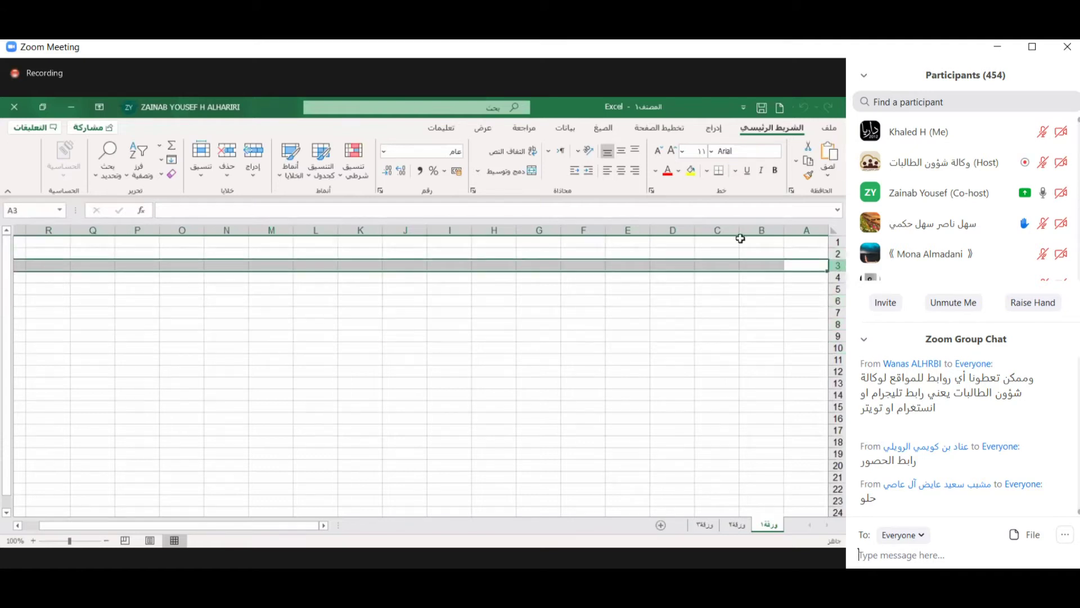
click(676, 262)
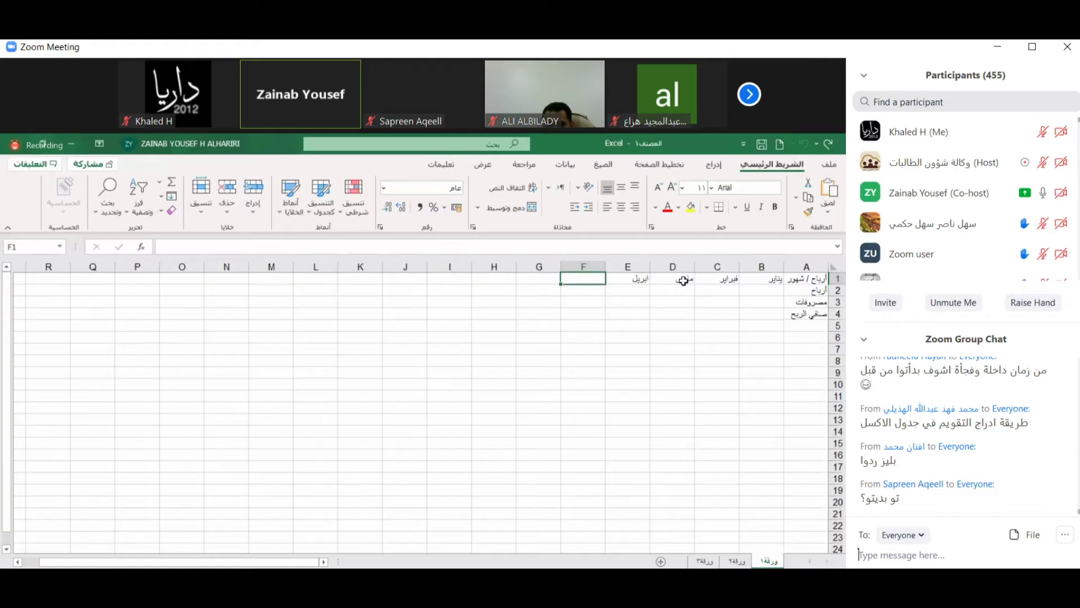
Enter the headers مايو, يونيو and الإجمالي in cells F1, G1 and H1 of the monthly profit table.
text(مايو)
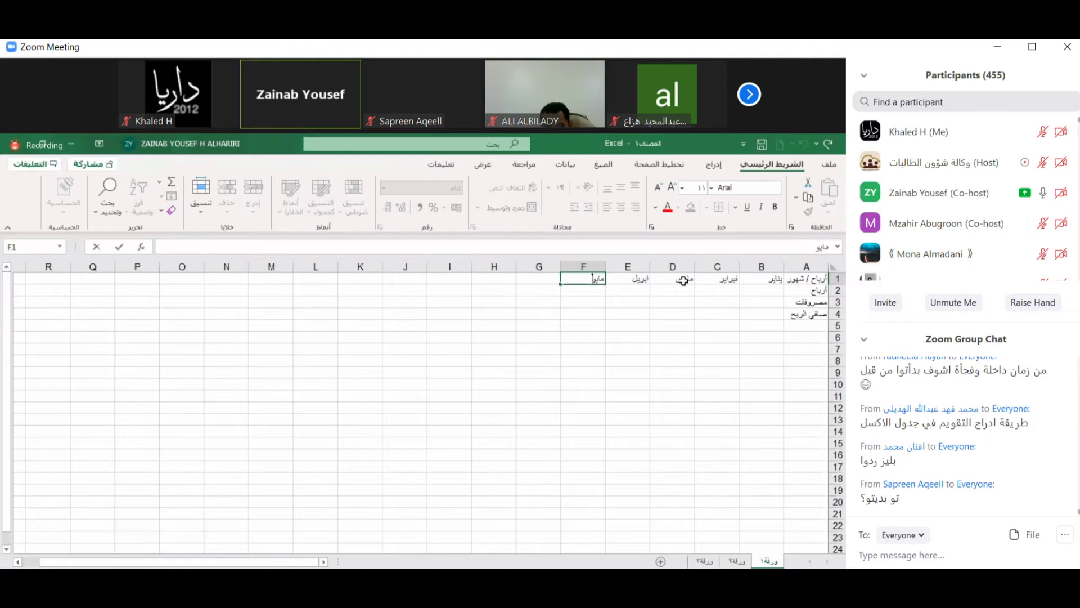
key(Tab)
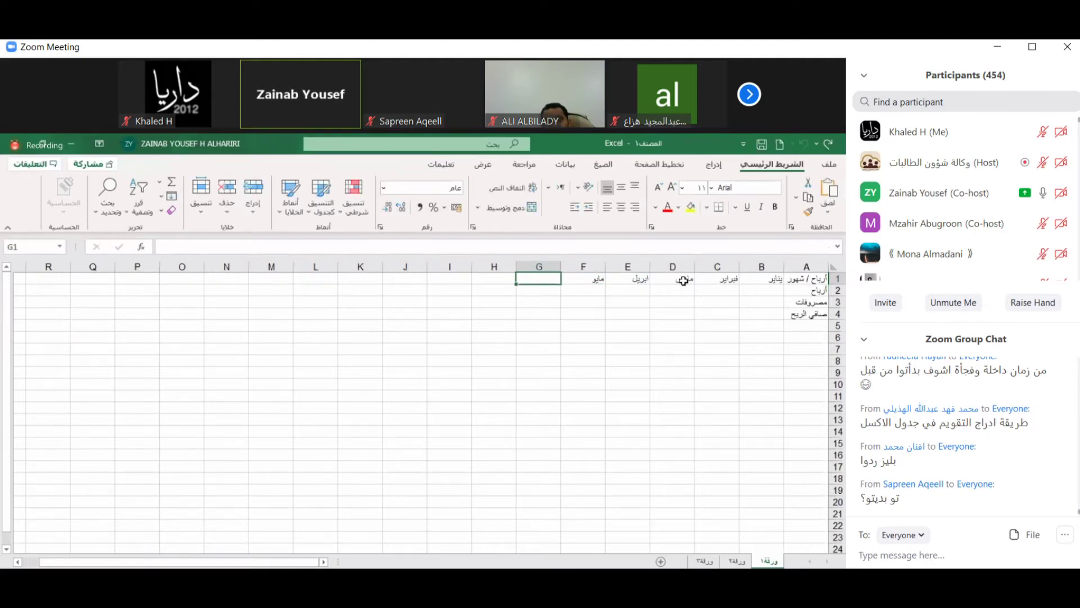
text(يونيو)
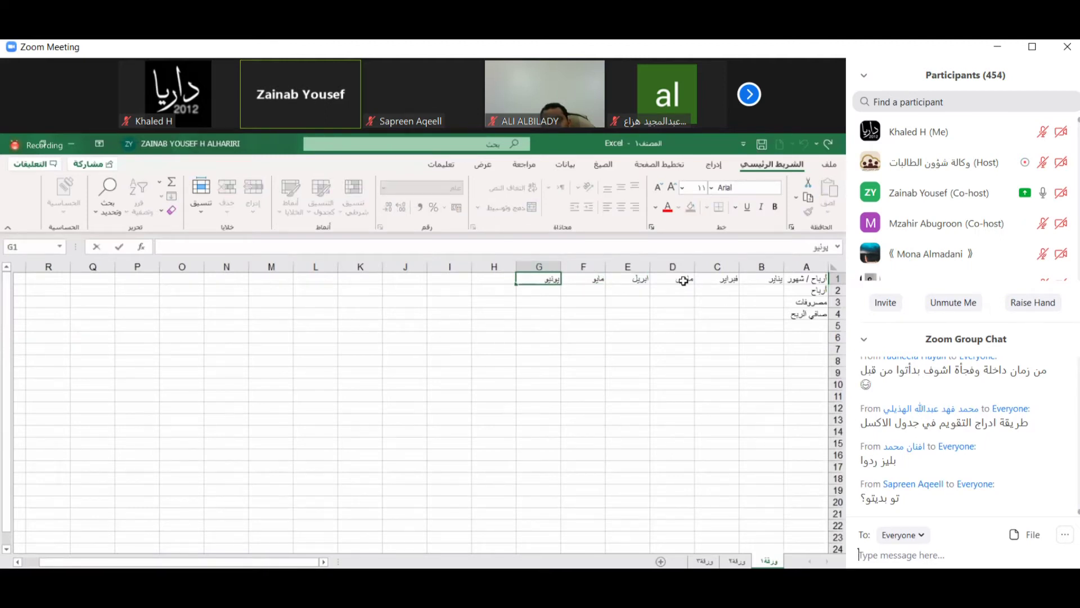
click(488, 276)
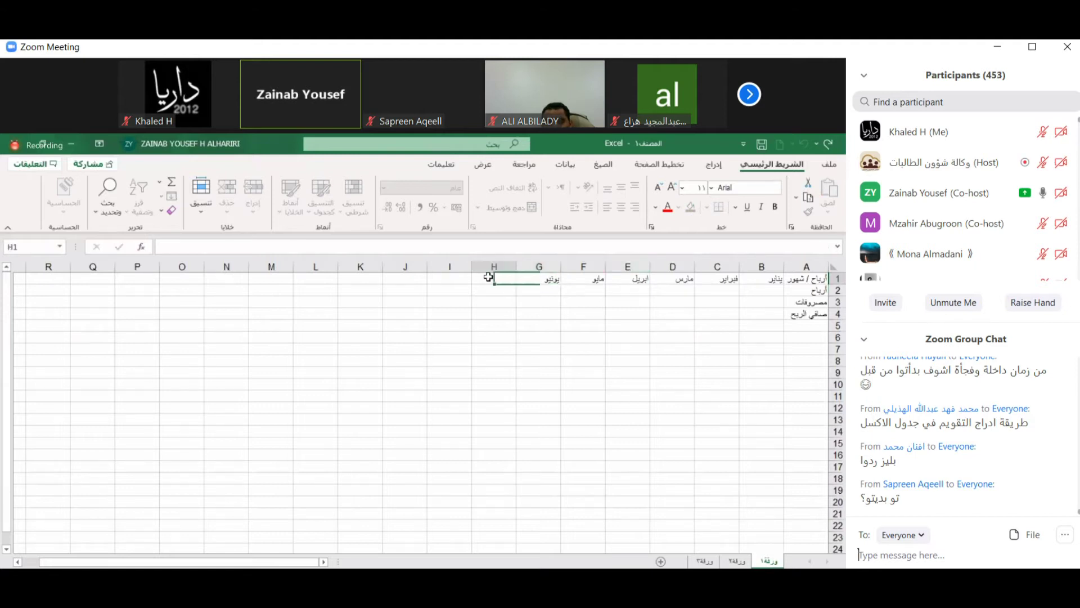
text(الاجم)
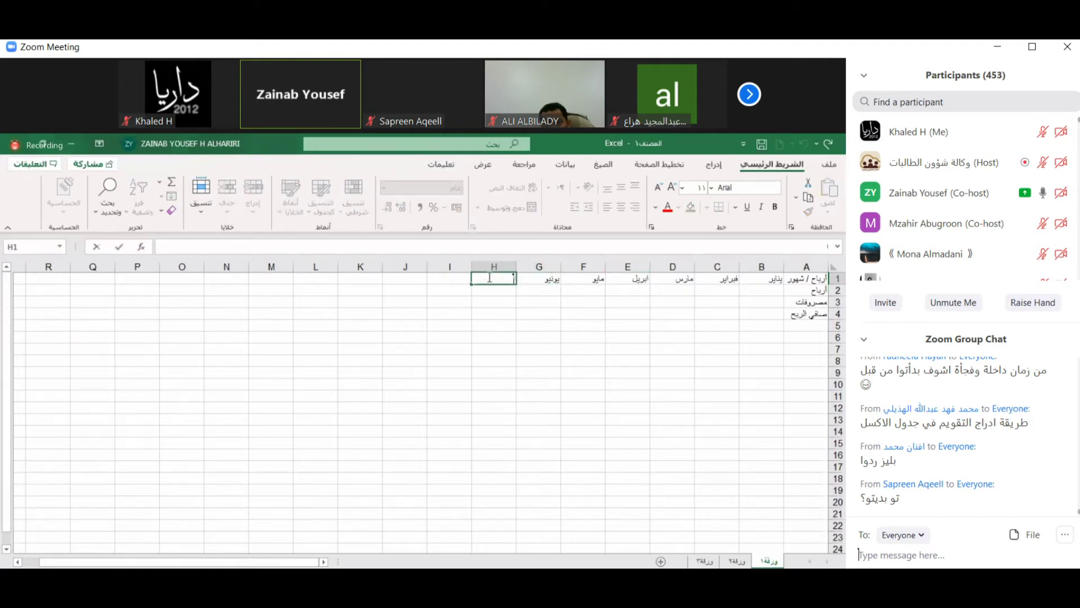
text(الي)
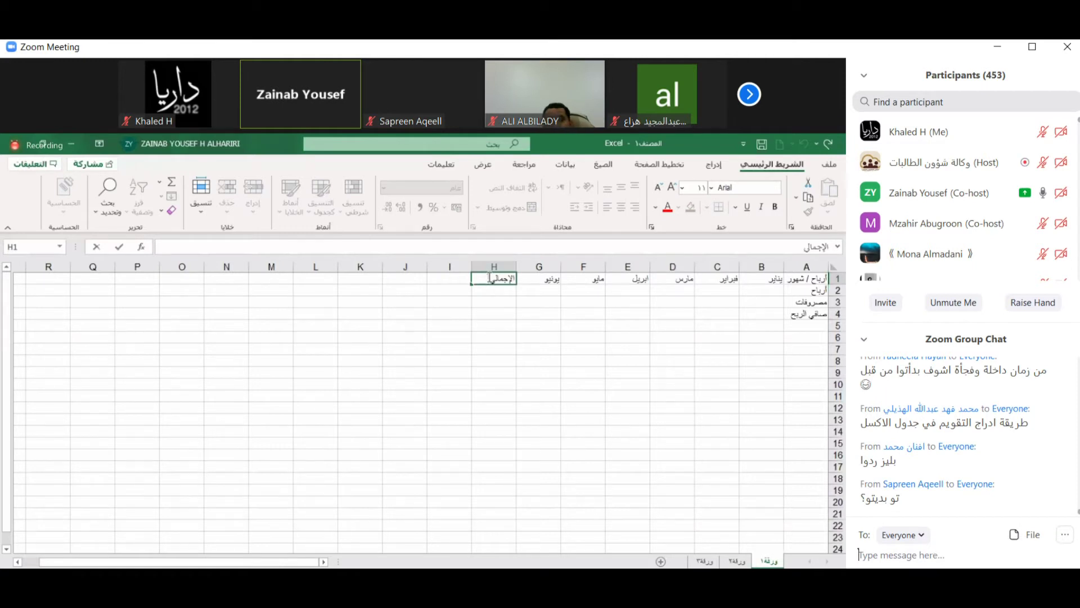
click(447, 279)
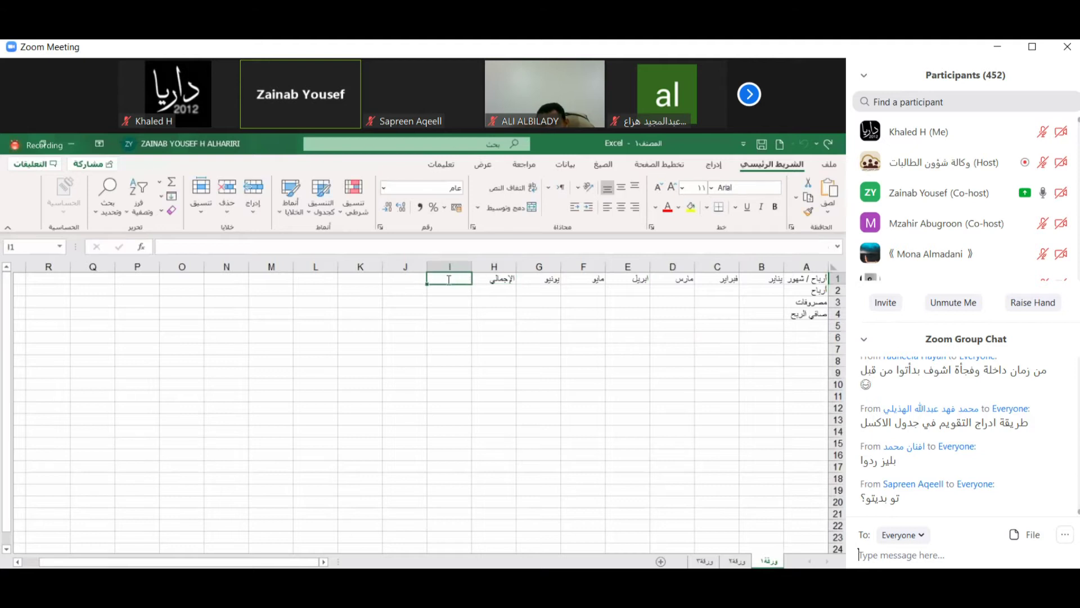
Enter the header المتوسط in cell I1 and open January's profit cell B2 for editing.
text(المتوسط)
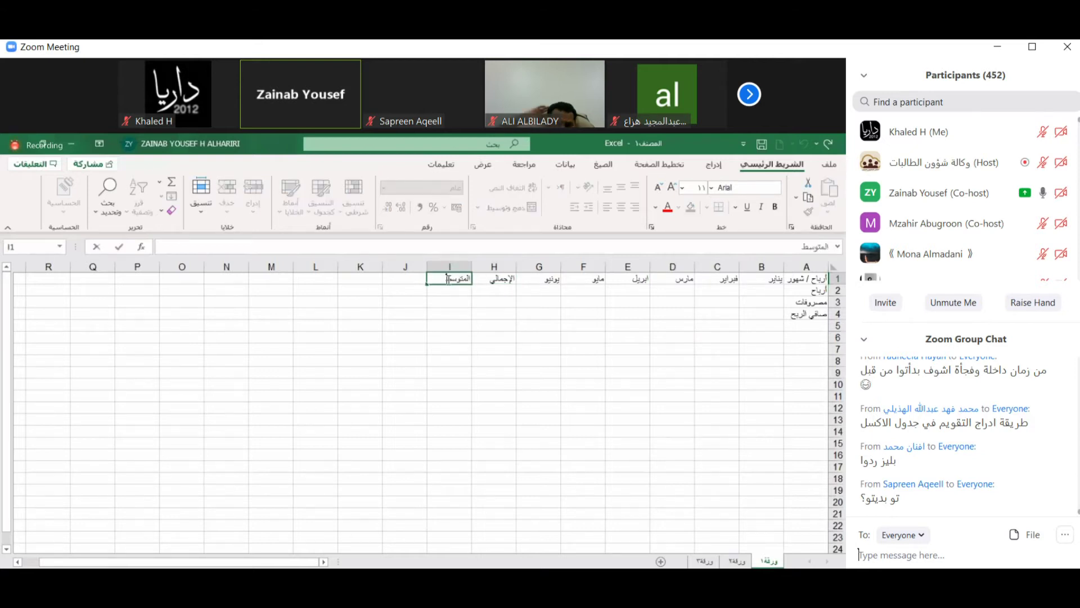
key(Tab)
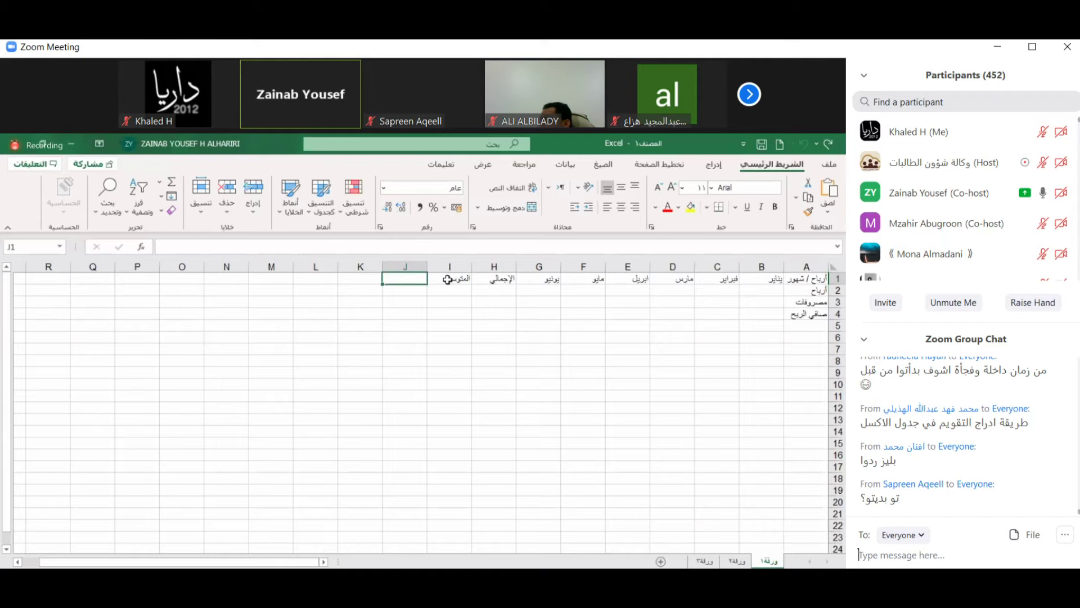
click(448, 278)
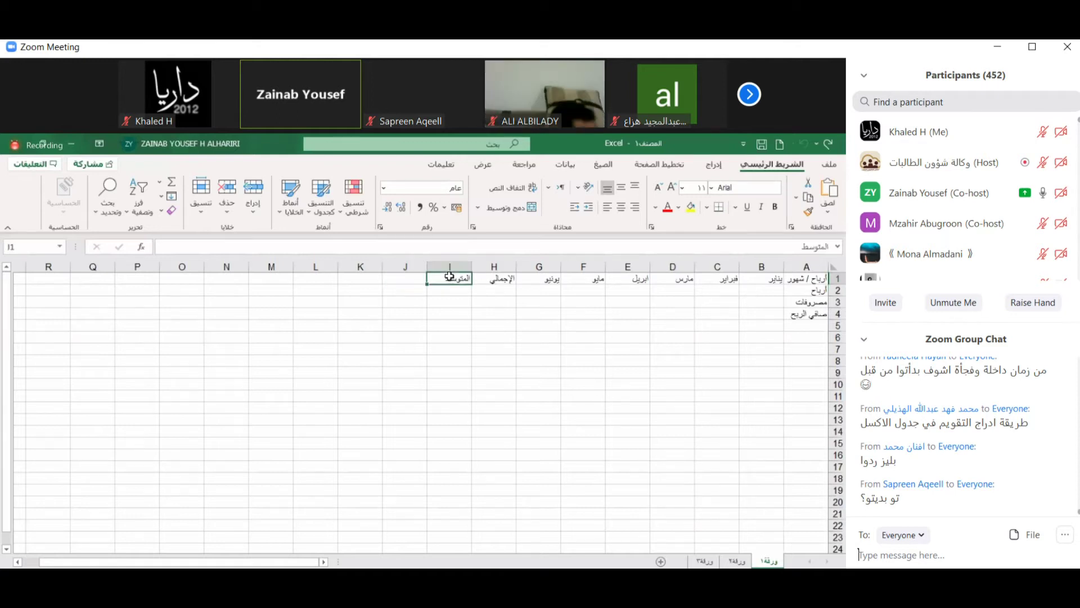
double_click(760, 292)
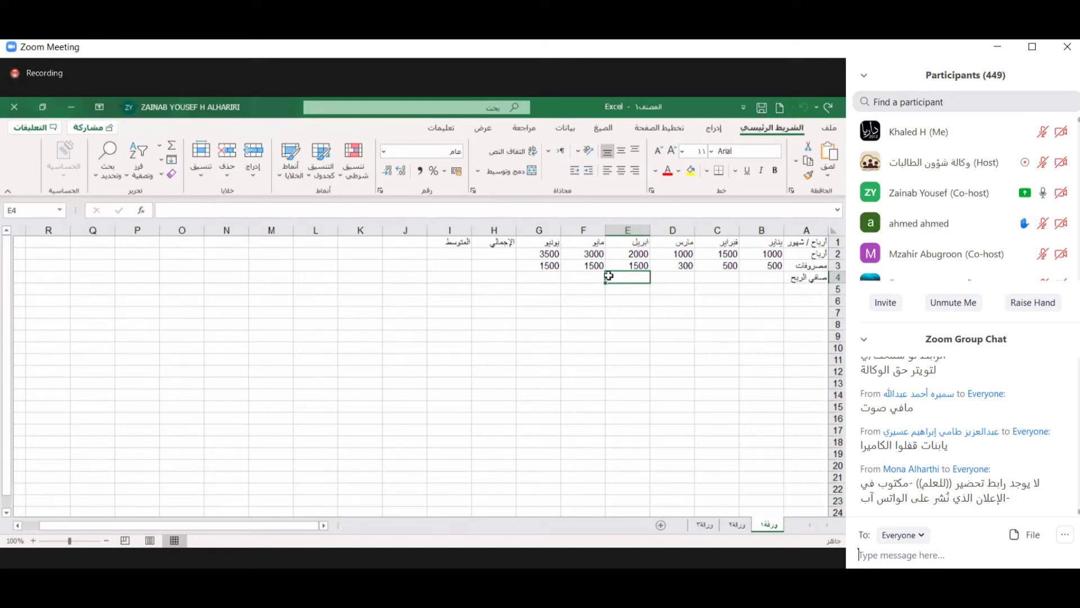
Total the profits of B2:G2 in cell H2 with the built-in AutoSum function.
click(503, 256)
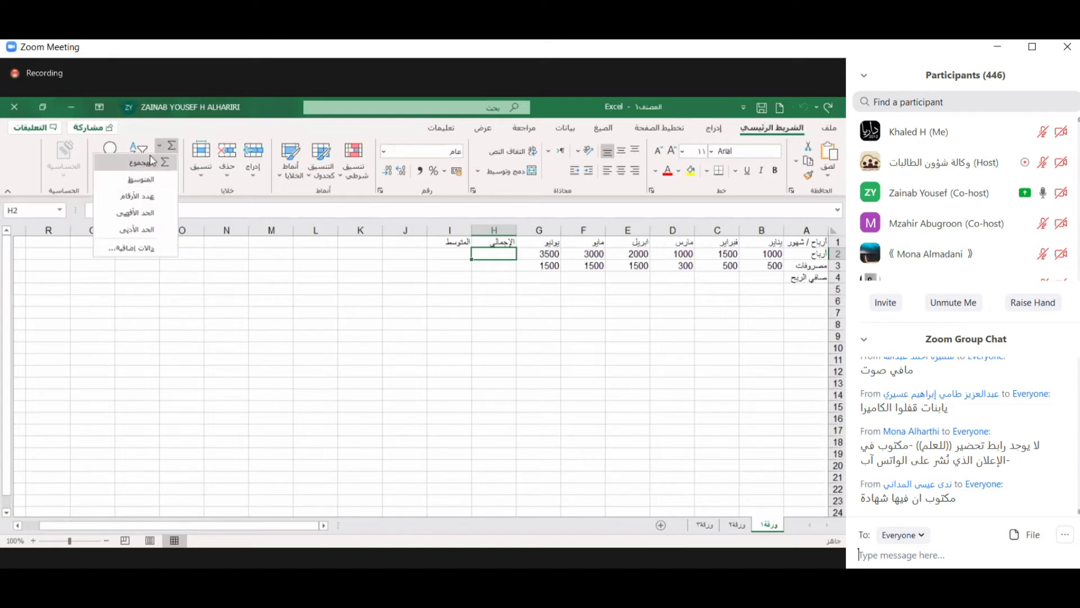
click(152, 161)
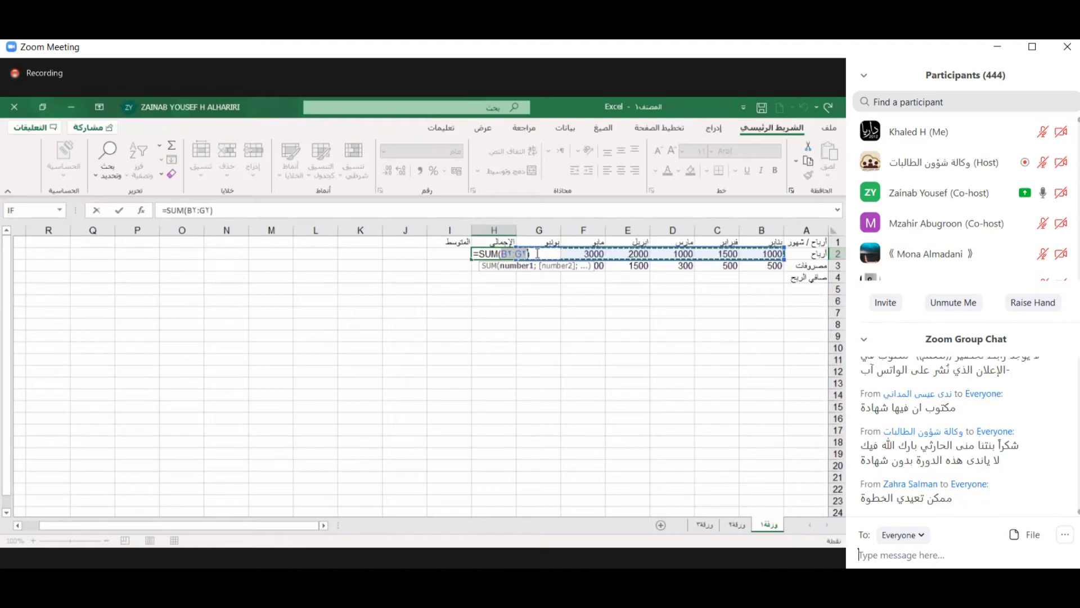
key(Return)
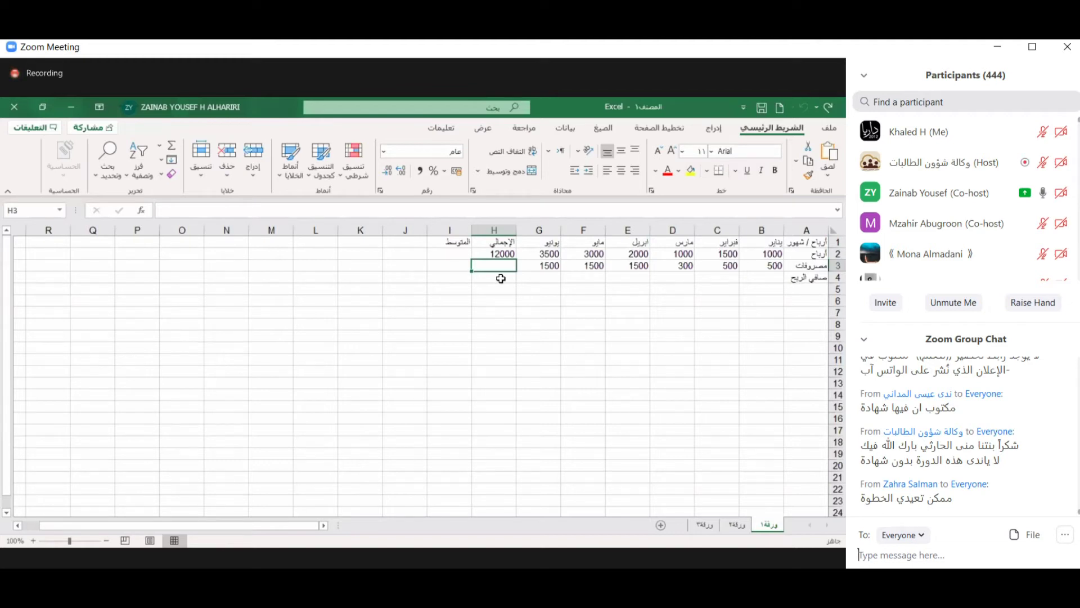
Delete the total formula from cell H2 and leave the cell empty.
click(501, 253)
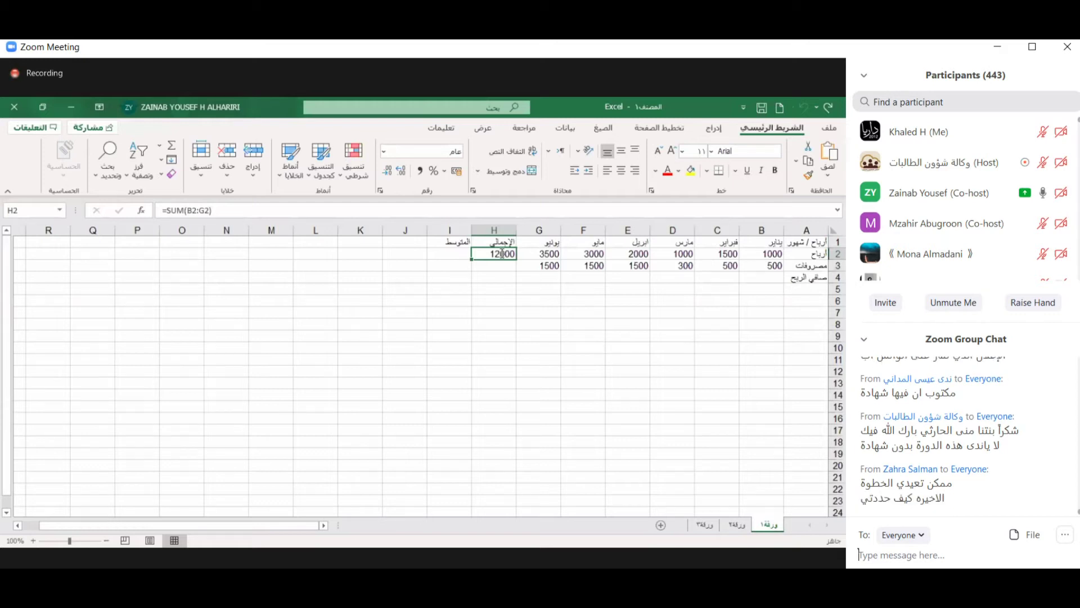
double_click(502, 253)
drag(502, 254, 471, 256)
key(BackSpace)
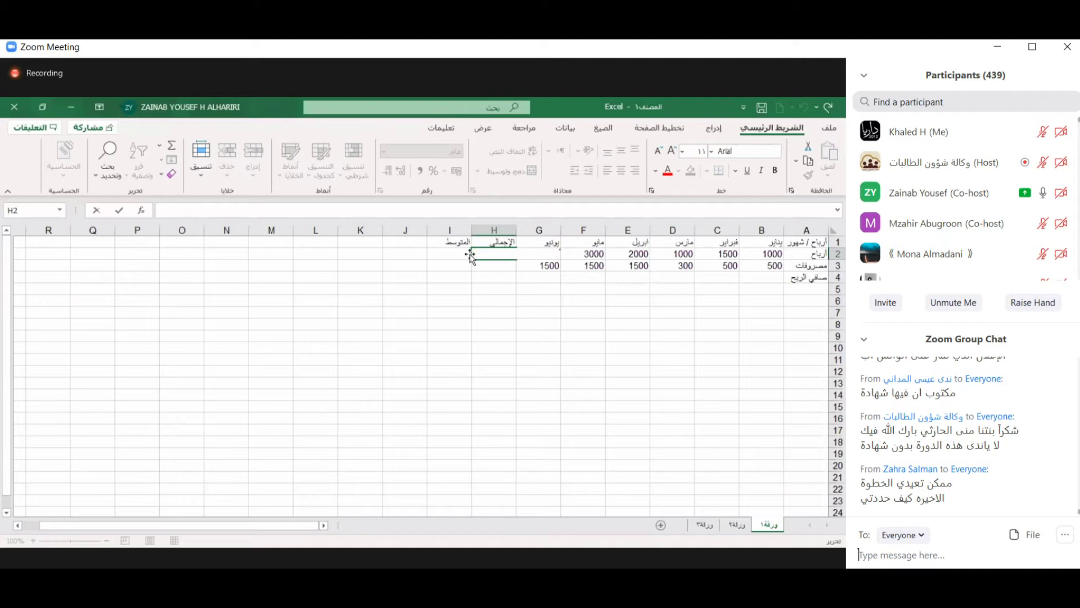
key(Return)
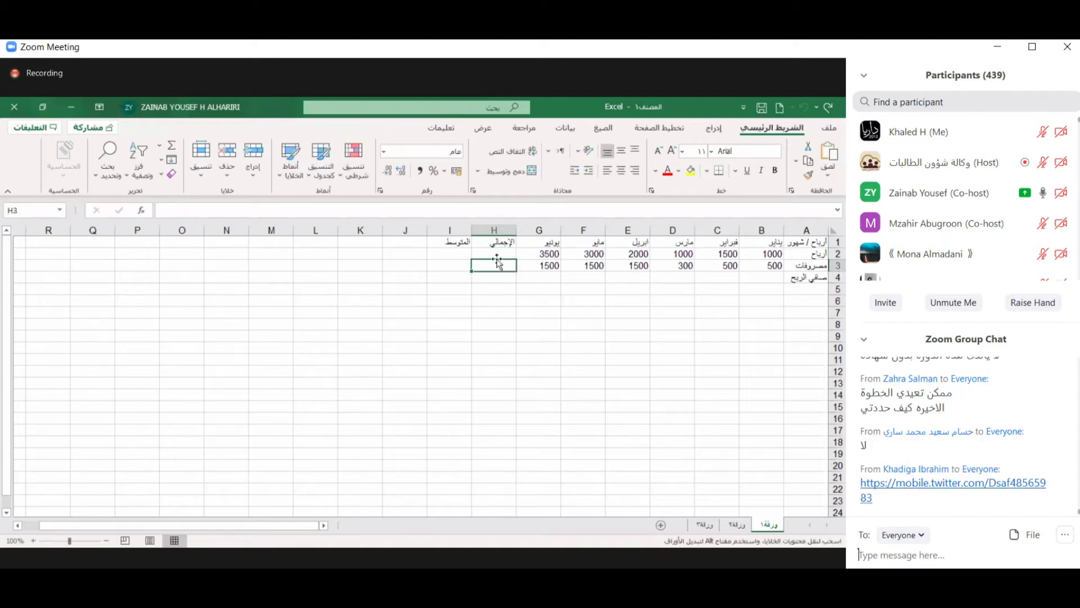
Enter =SUM(B2:G2) in cell H2 to total the profits, and fill the formula down to the expenses row in H3.
click(499, 254)
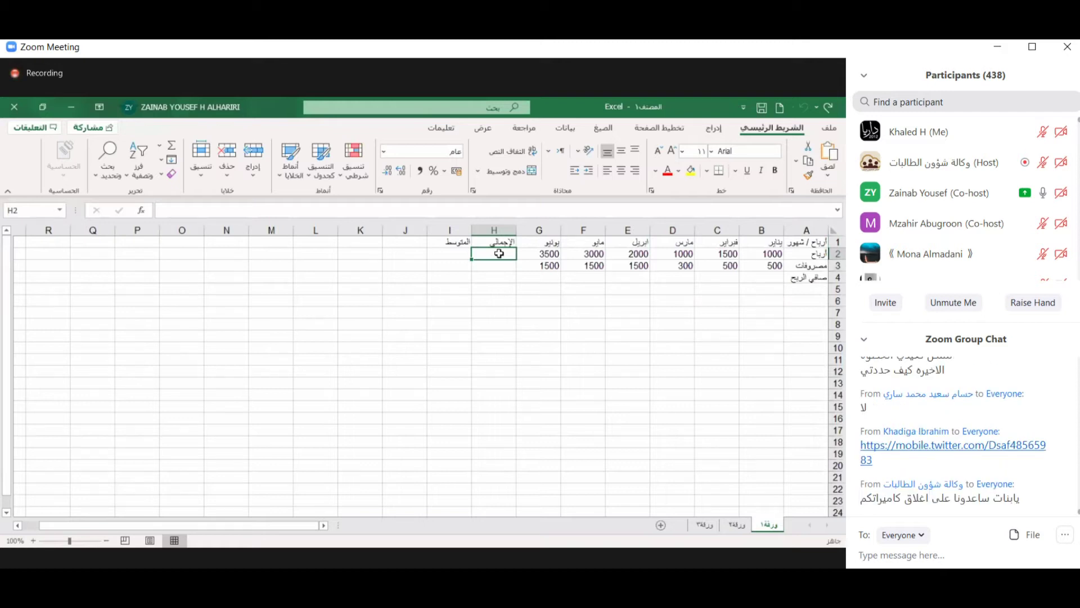
text(=)
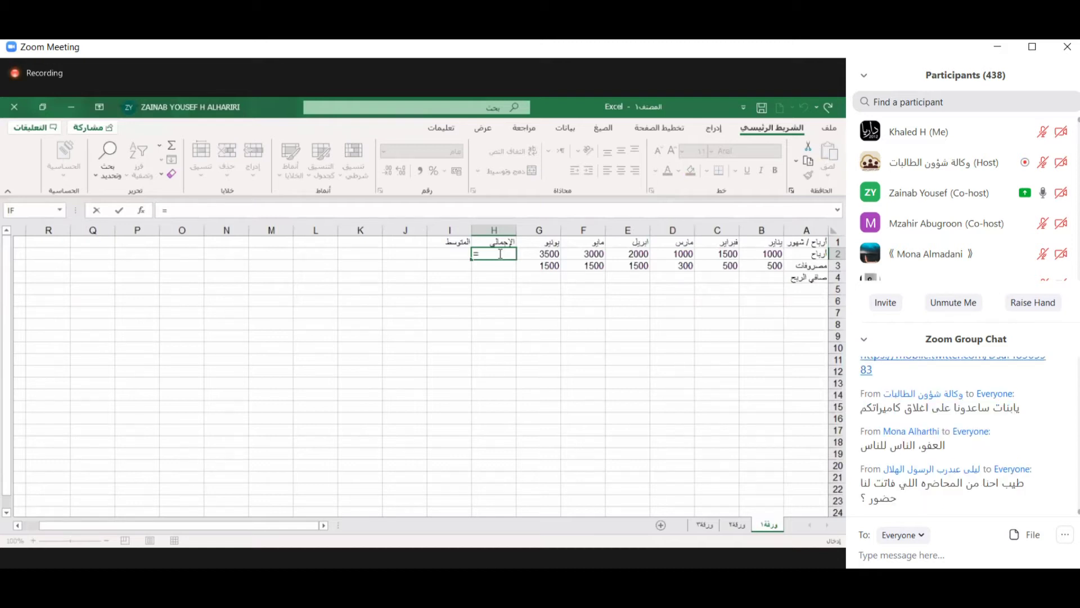
text(sum)
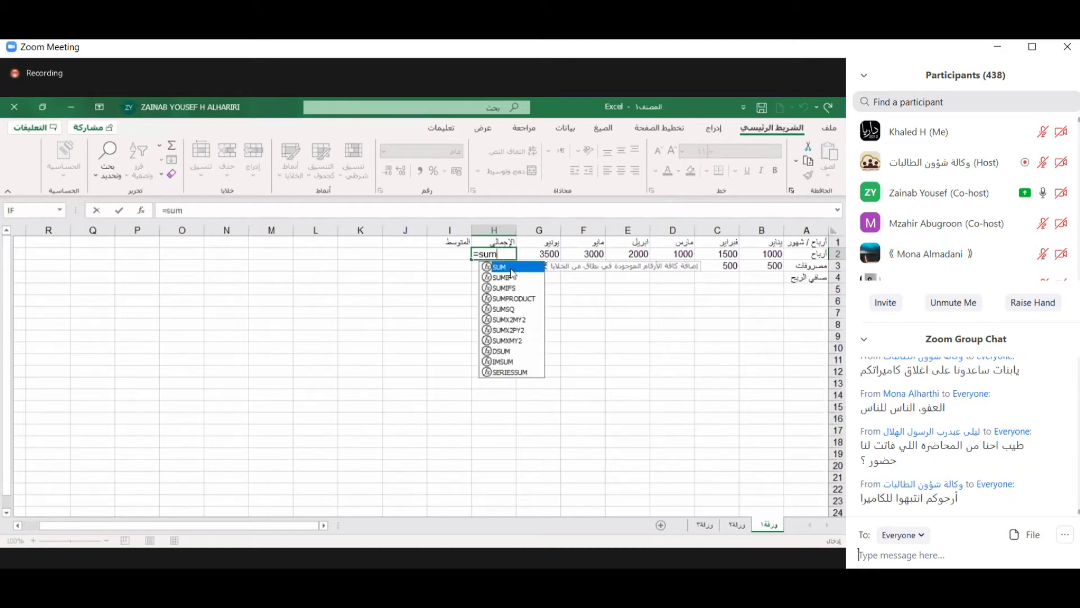
double_click(512, 269)
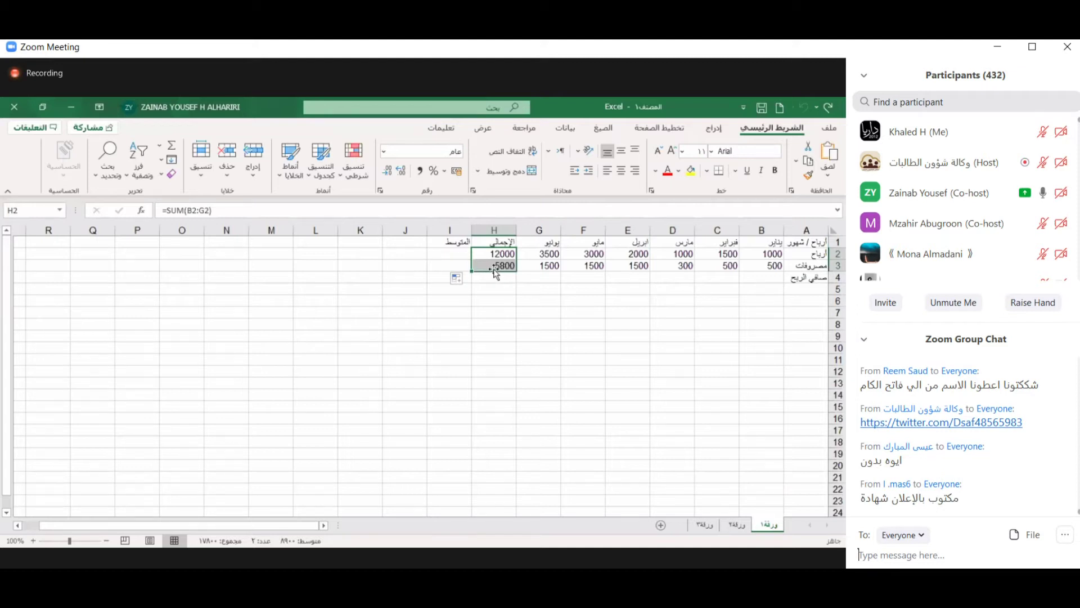
click(495, 269)
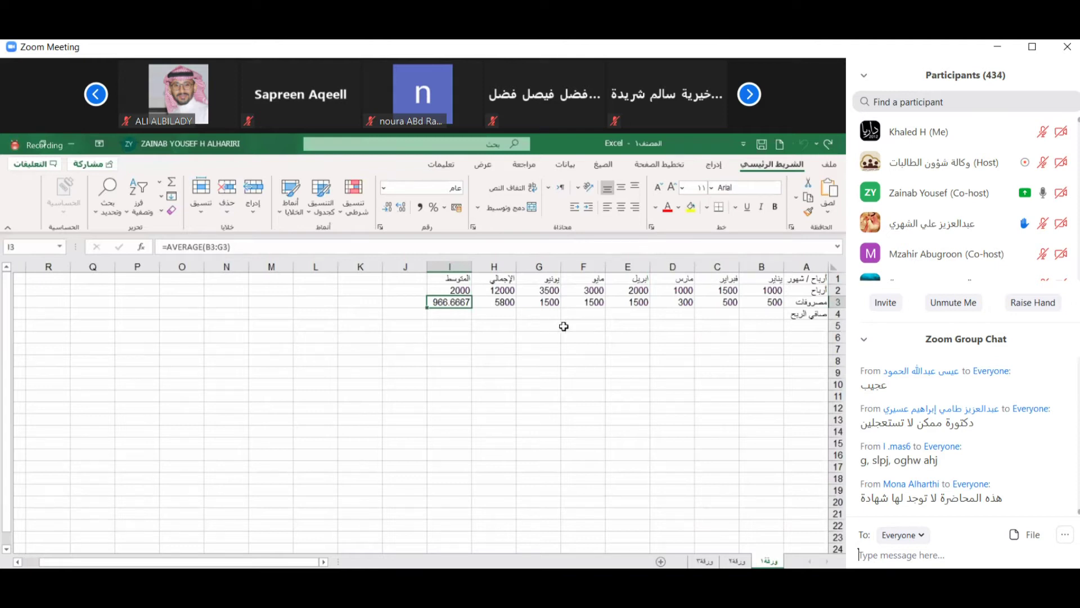
Calculate January's net profit in cell B4 by subtracting the expenses from the profits with =B2-B3.
click(780, 318)
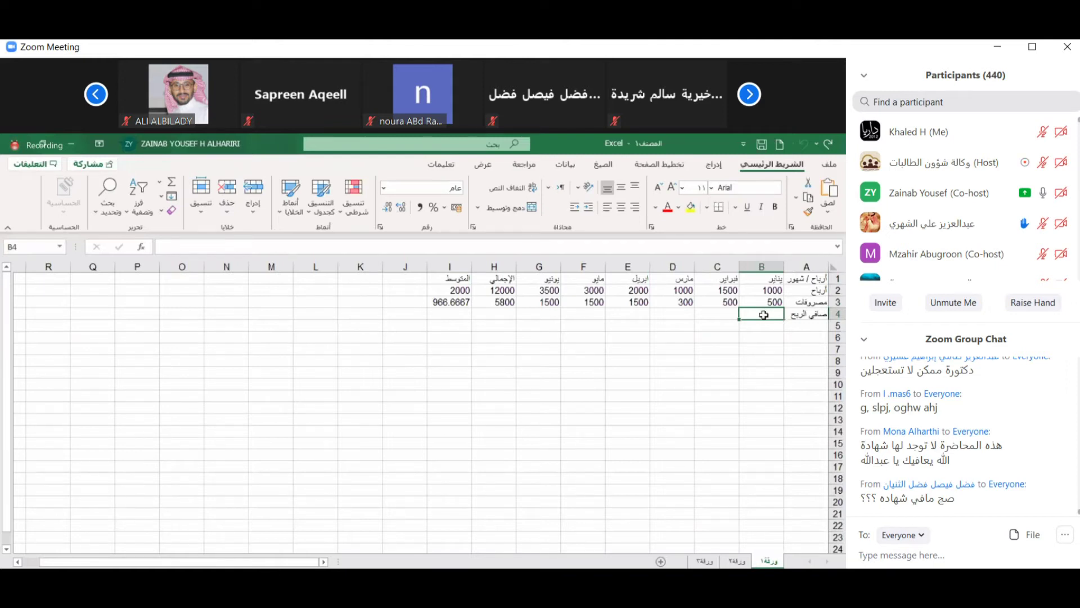
text(=)
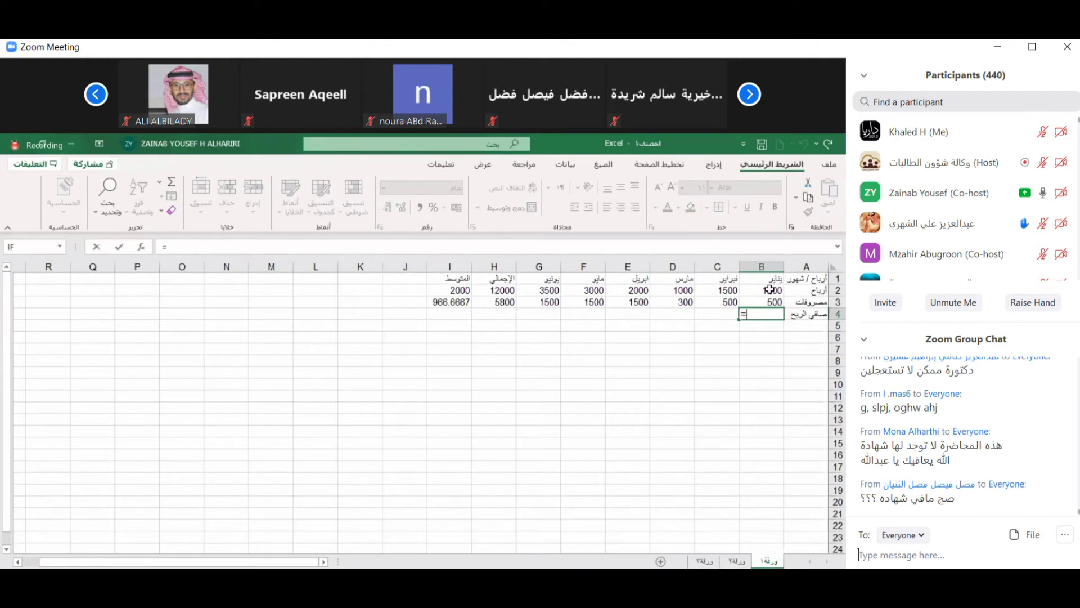
click(769, 289)
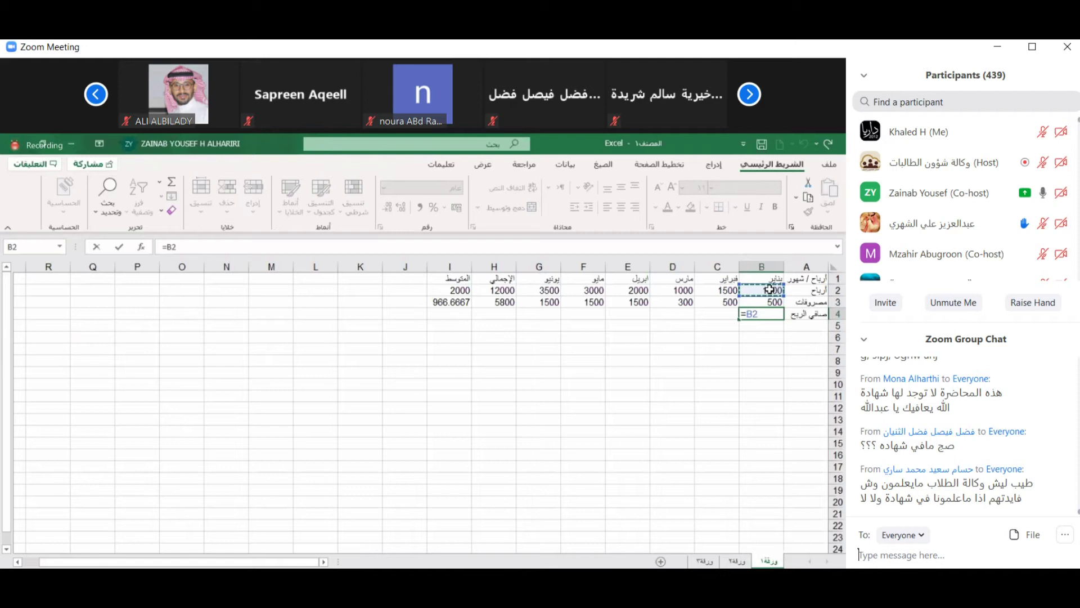
text(-)
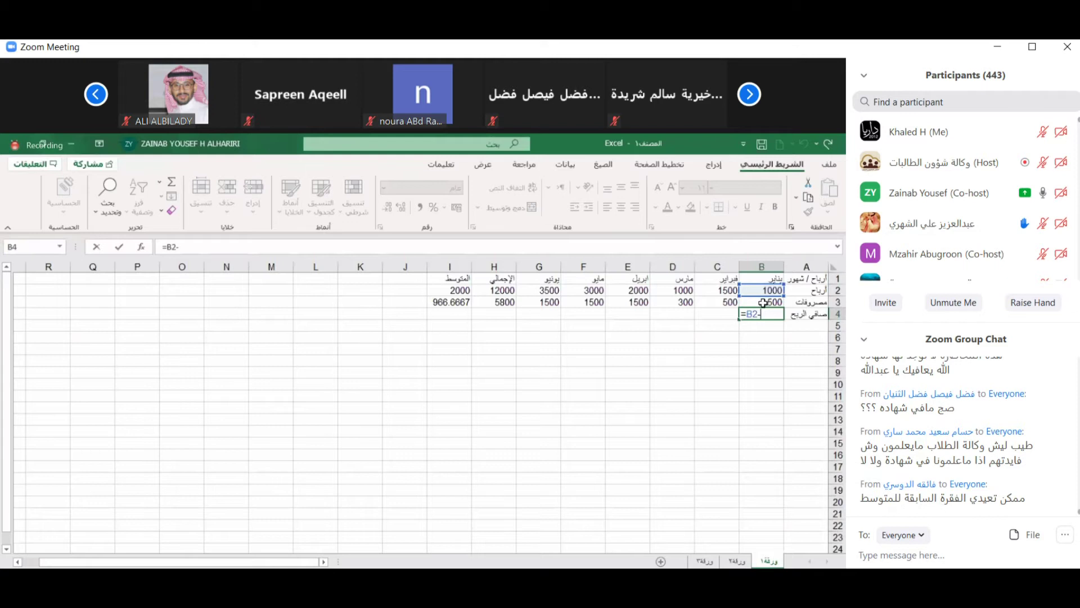
click(762, 303)
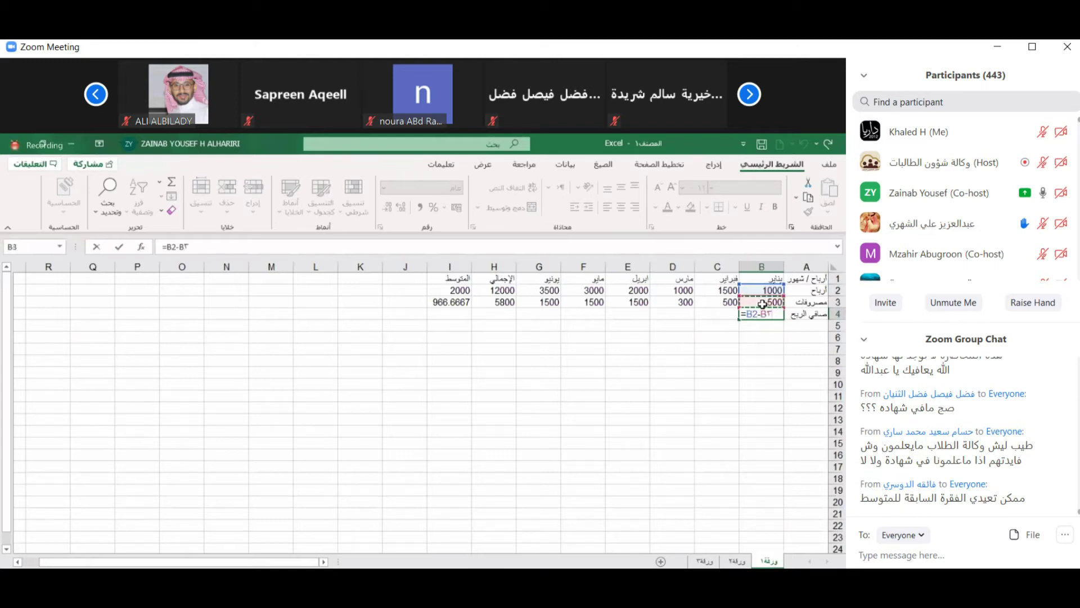
key(Return)
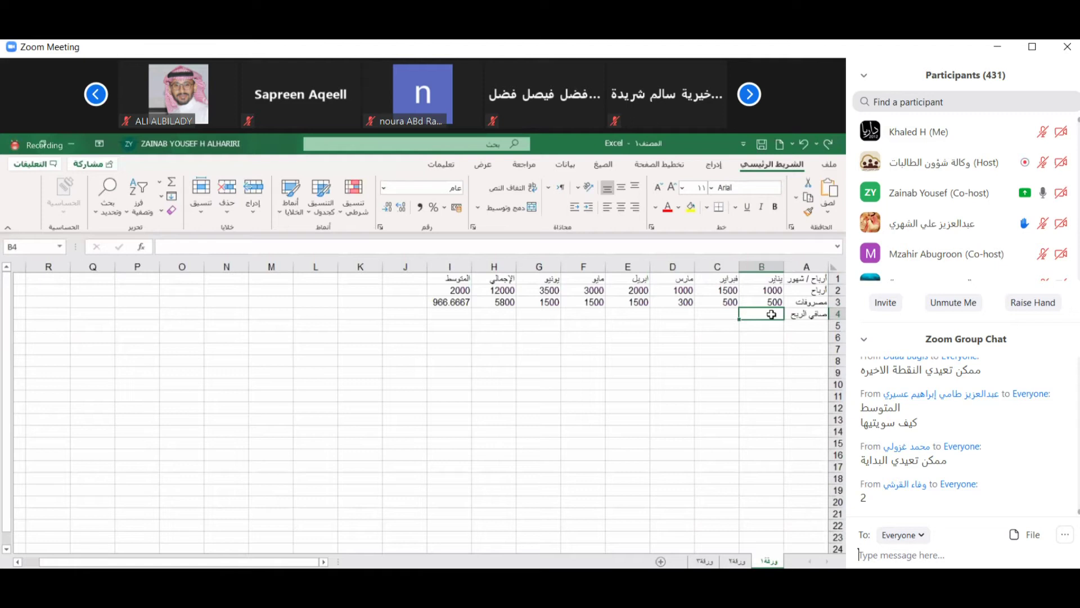
Enter the formula =B2-B3 in the emptied net profit cell B4 again, and select cell C4.
text(=)
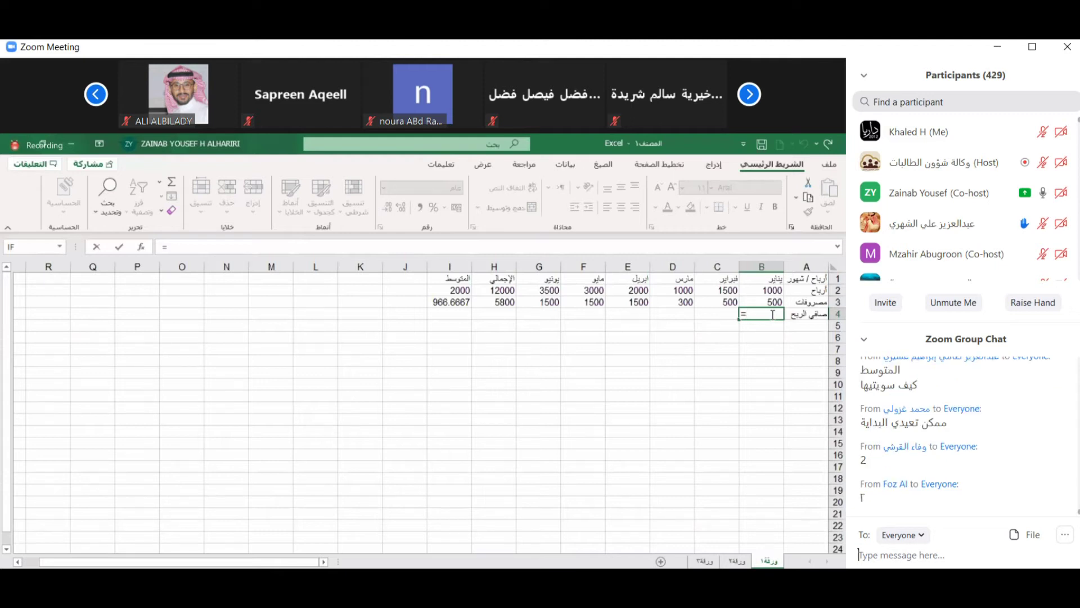
click(764, 290)
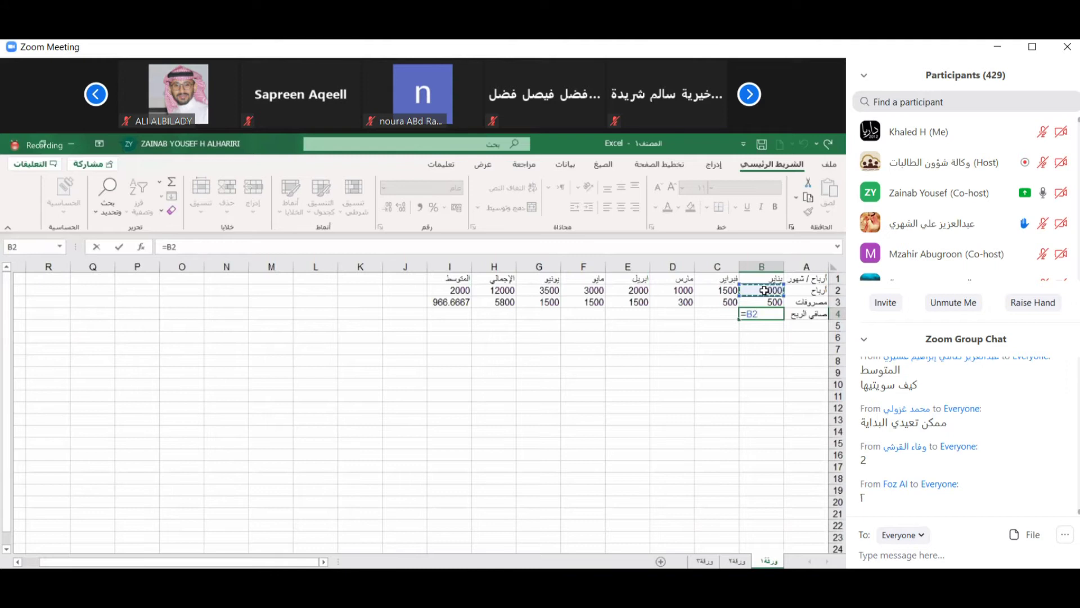
text(-)
click(764, 305)
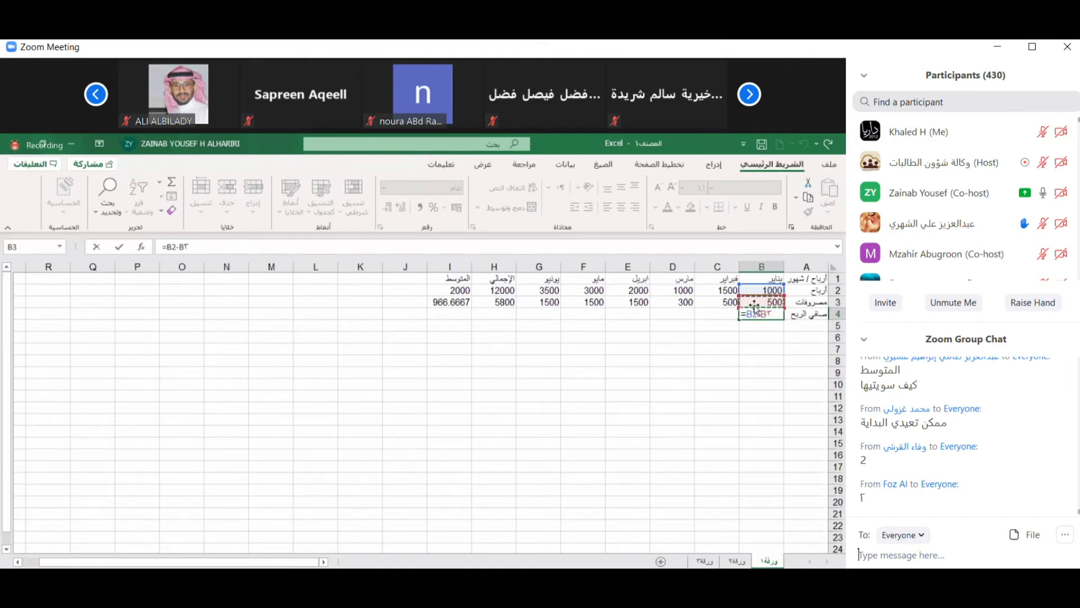
key(Return)
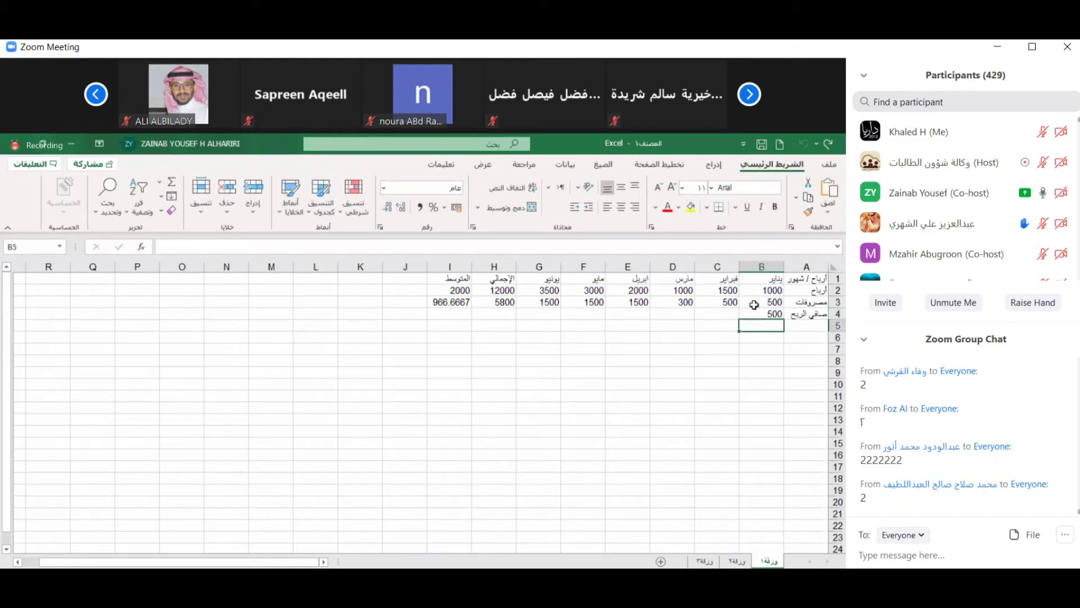
click(727, 315)
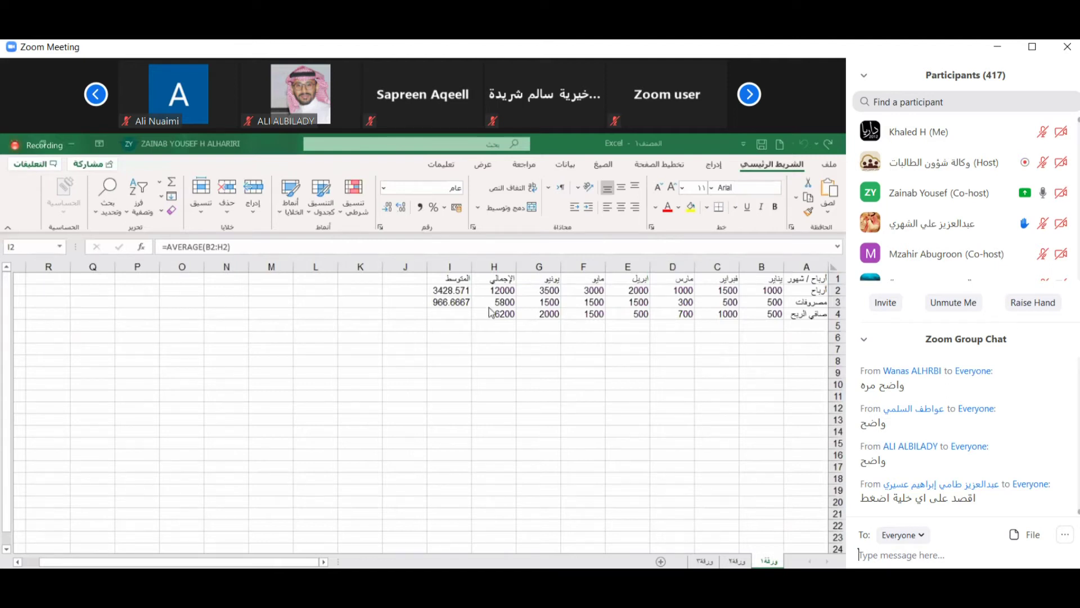
Select the table's header row from المتوسط in I1 to أرباح / شهور in A1.
click(449, 316)
drag(449, 316, 525, 280)
drag(439, 278, 803, 283)
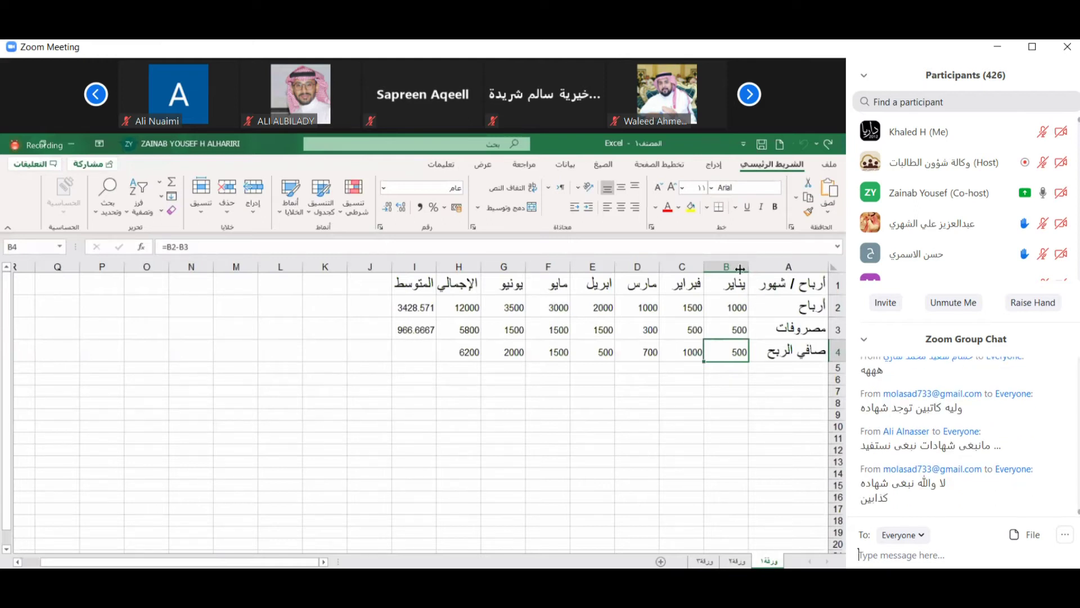
Undo the manual widening of column A and autofit the column's width to its contents instead.
click(831, 148)
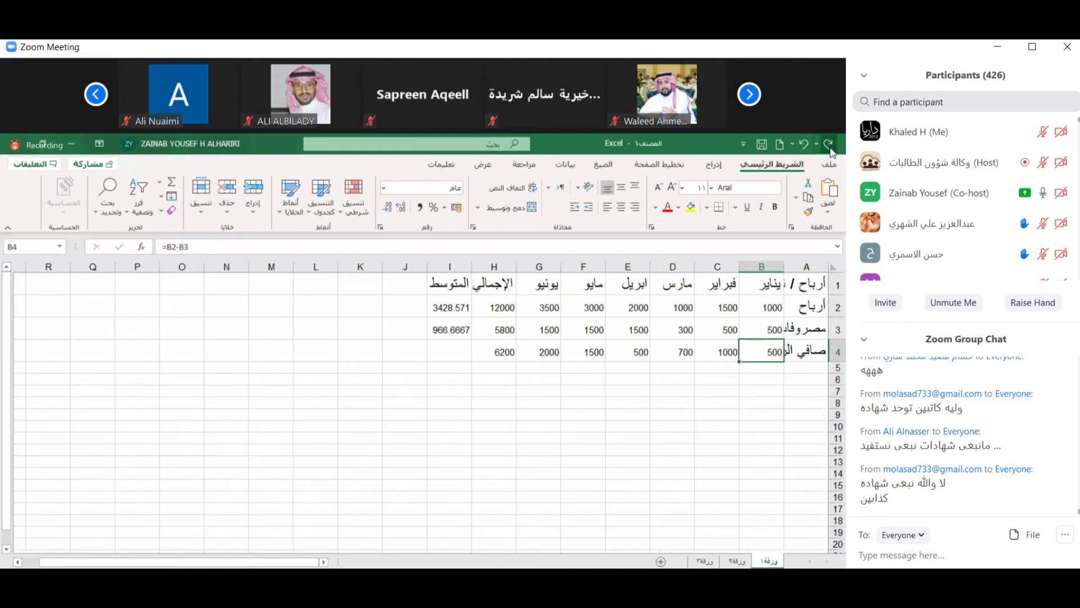
click(791, 266)
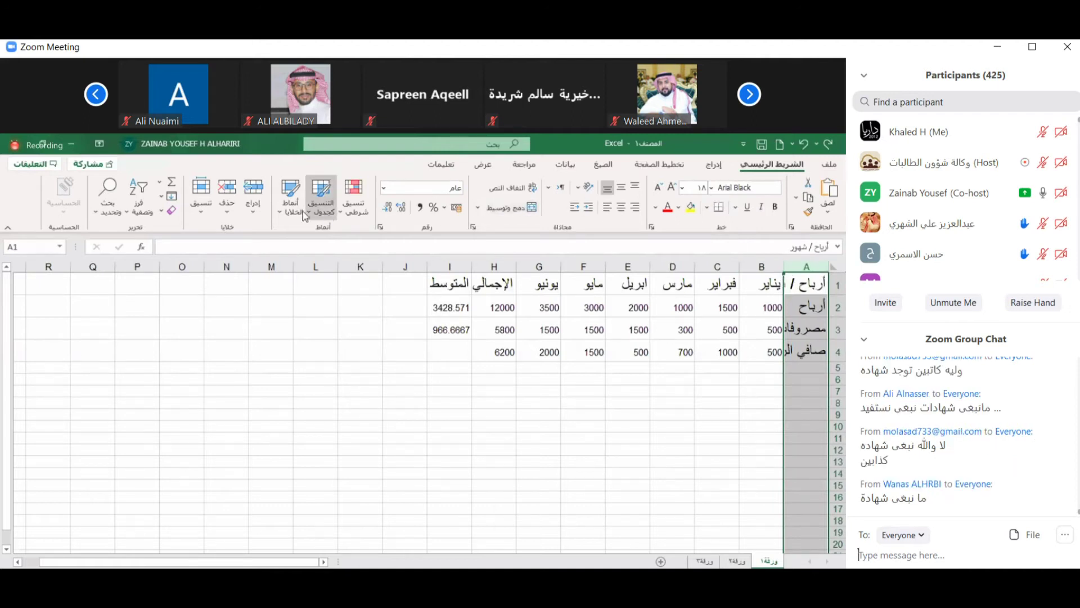
click(200, 211)
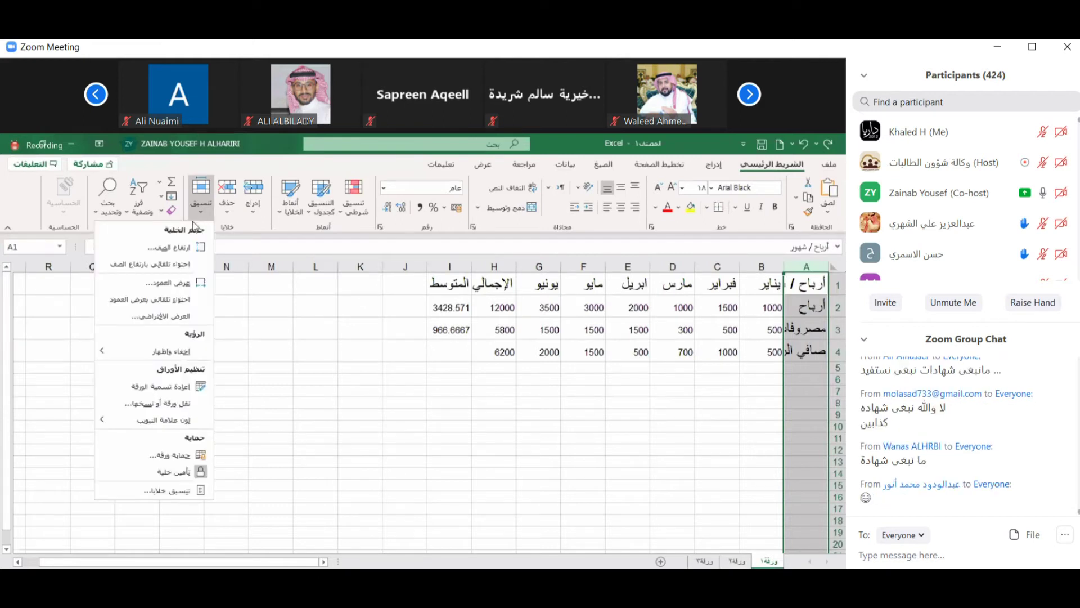
click(191, 306)
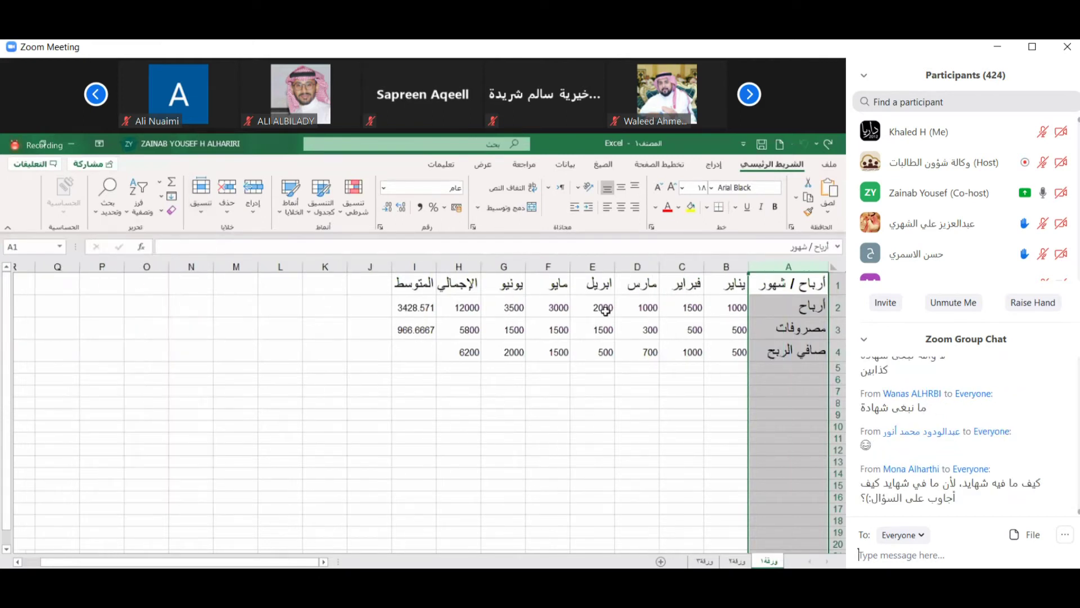
click(763, 316)
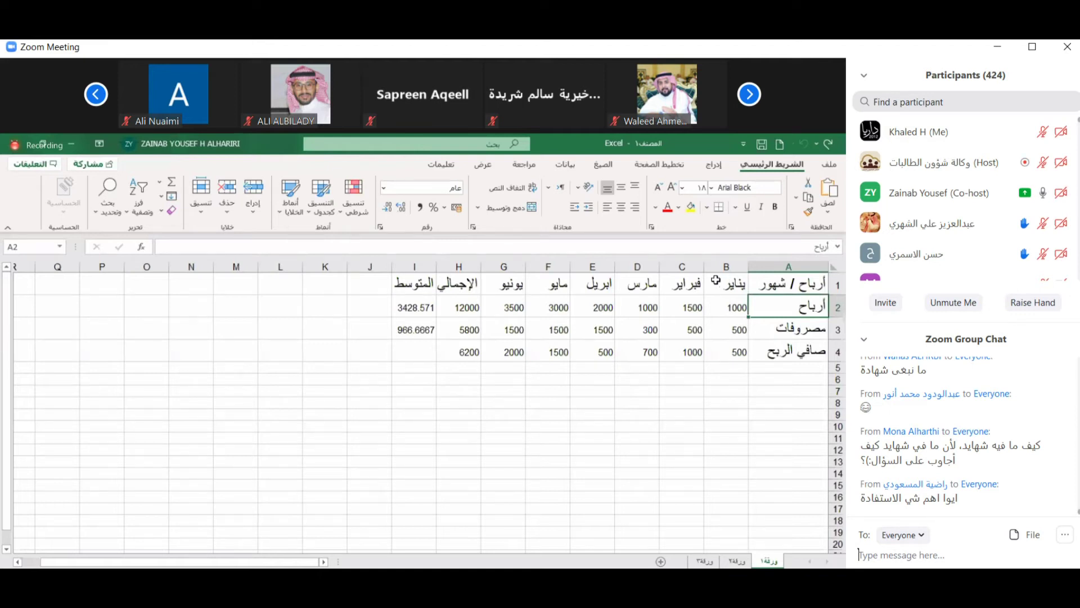
Widen column B slightly, and resize all columns of the sheet together to one wider uniform width.
drag(697, 266, 694, 266)
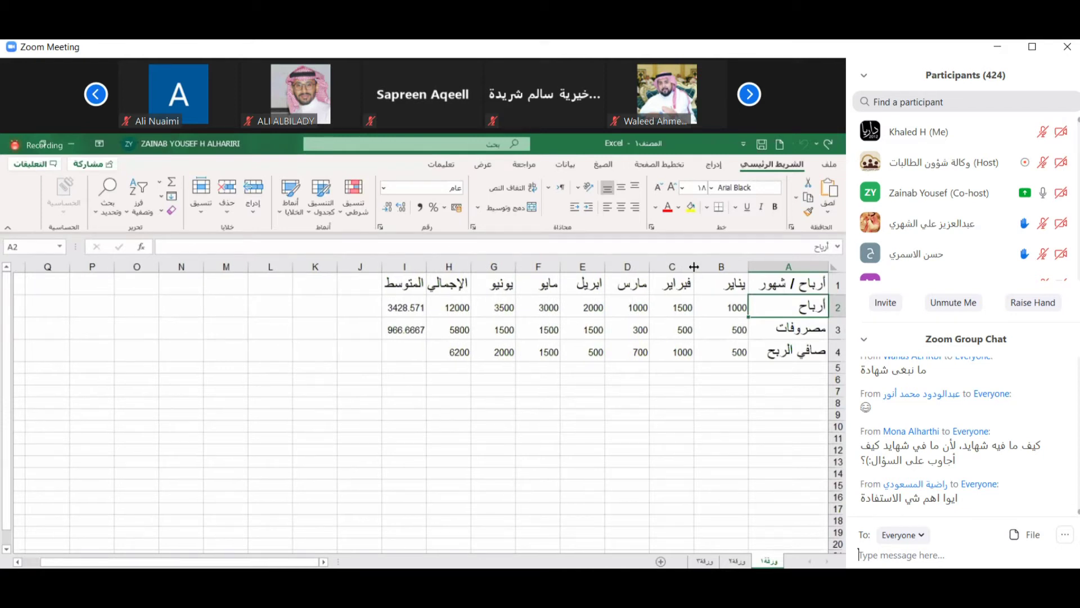
click(838, 266)
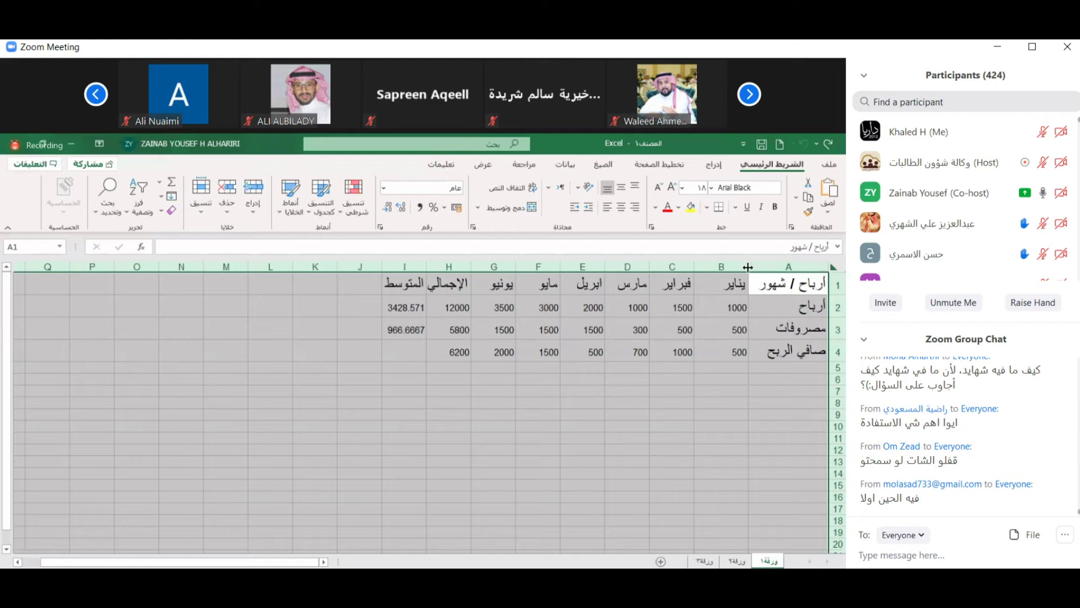
drag(749, 266, 747, 266)
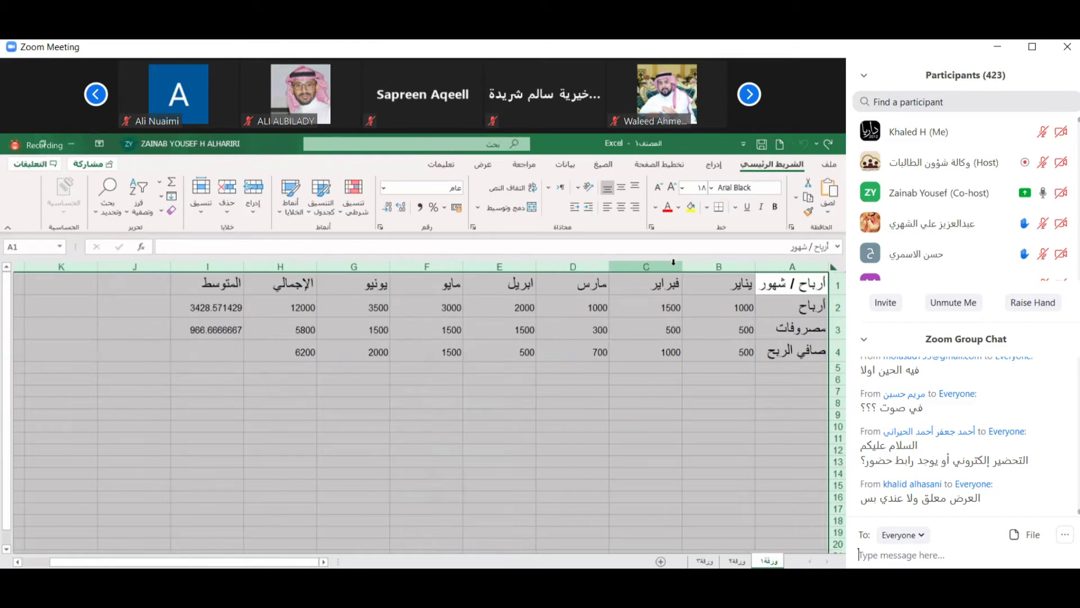
Center the contents of all table cells from A1 to I4 horizontally.
click(859, 554)
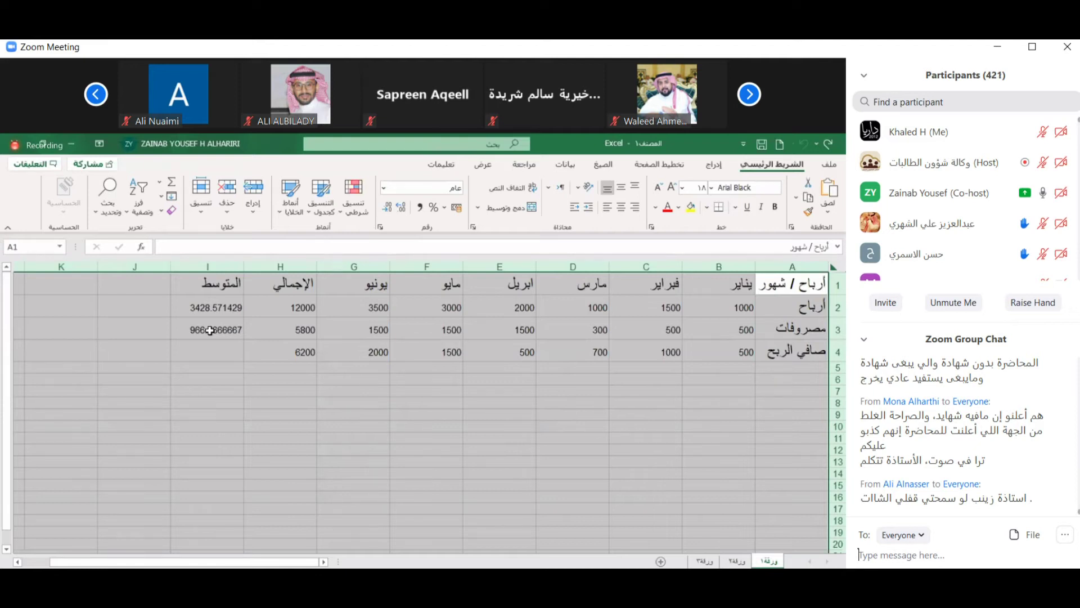
click(545, 328)
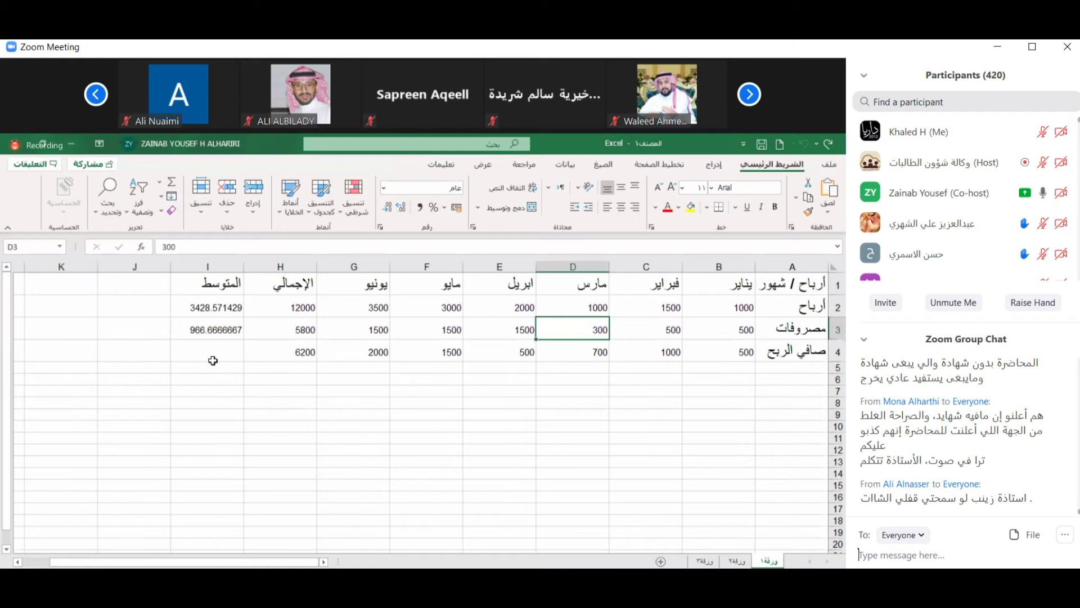
drag(213, 358, 808, 287)
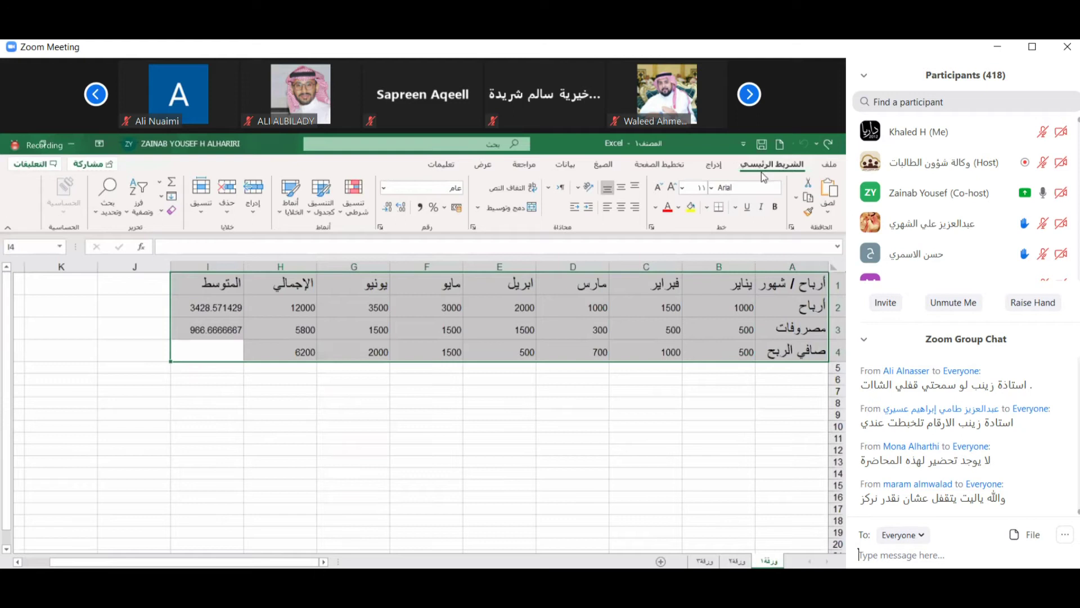
click(622, 207)
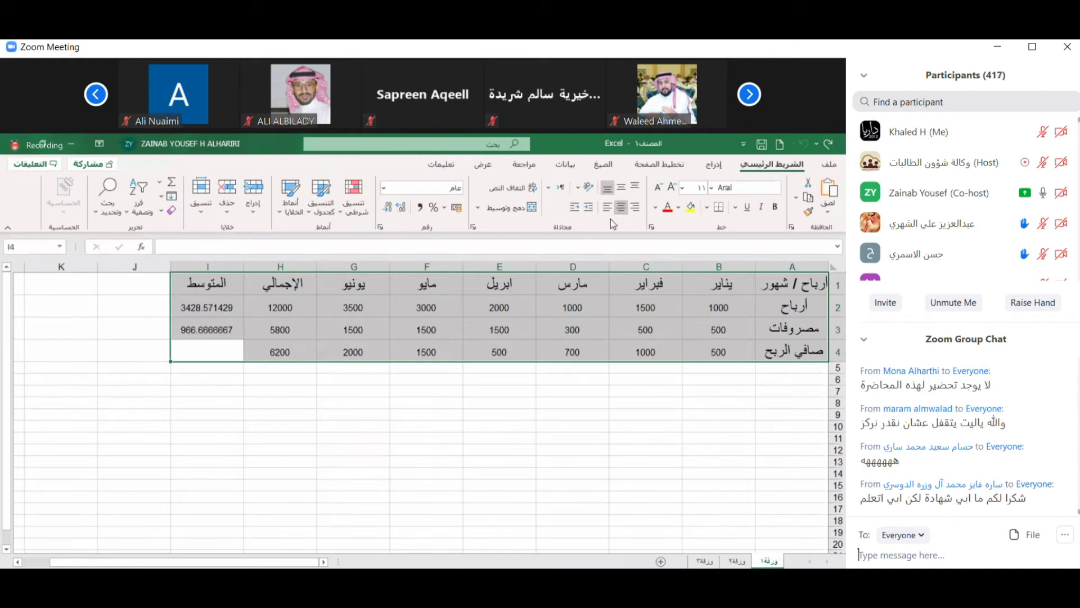
click(435, 319)
drag(215, 353, 540, 298)
click(435, 308)
drag(229, 288, 786, 290)
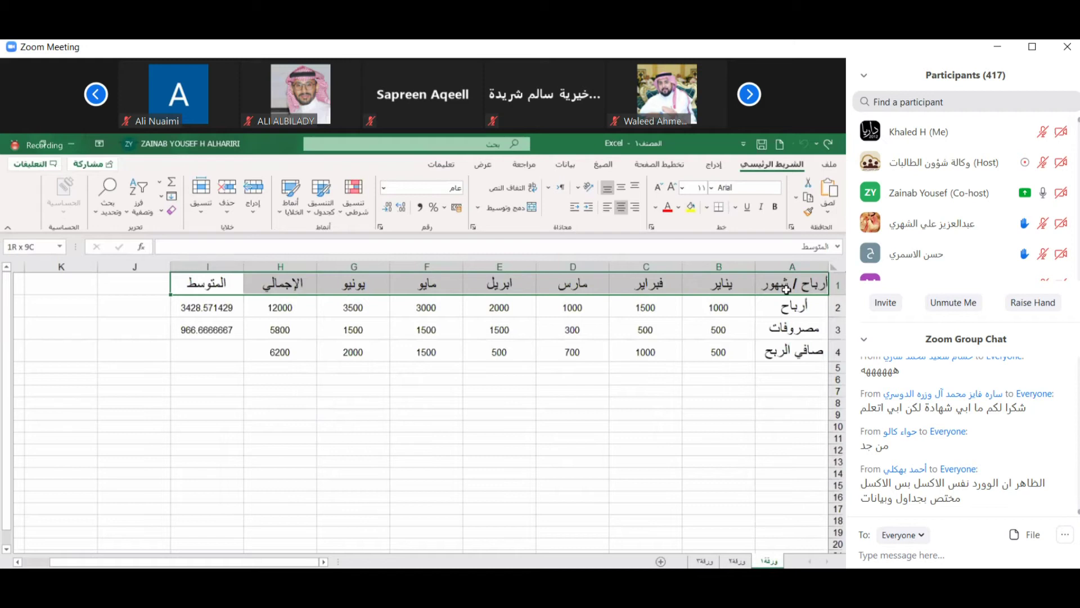
drag(786, 289, 786, 289)
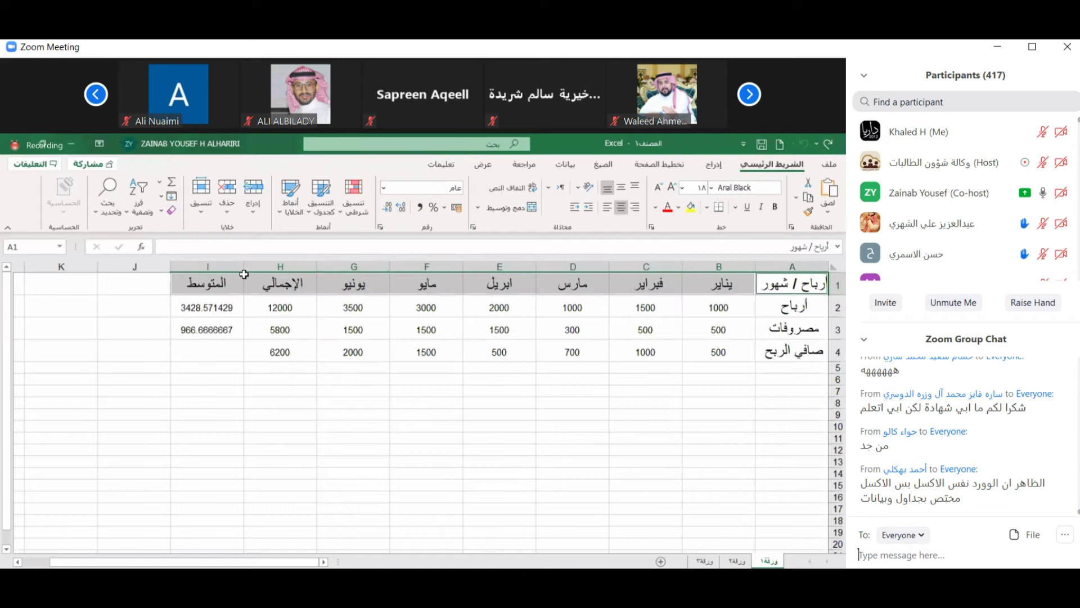
click(192, 285)
drag(191, 285, 773, 296)
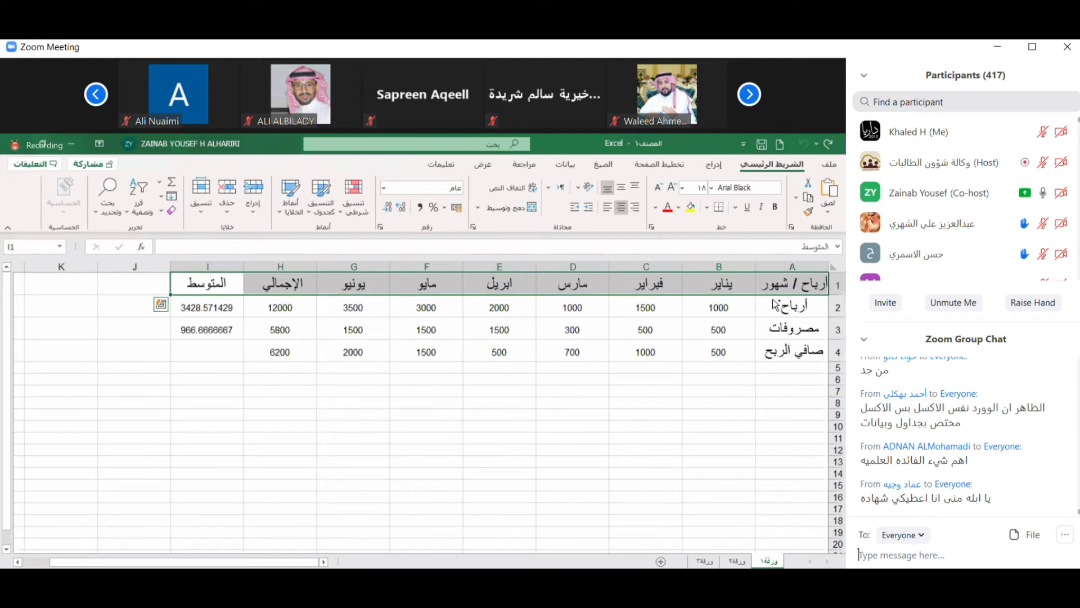
click(776, 304)
key(ctrl+v)
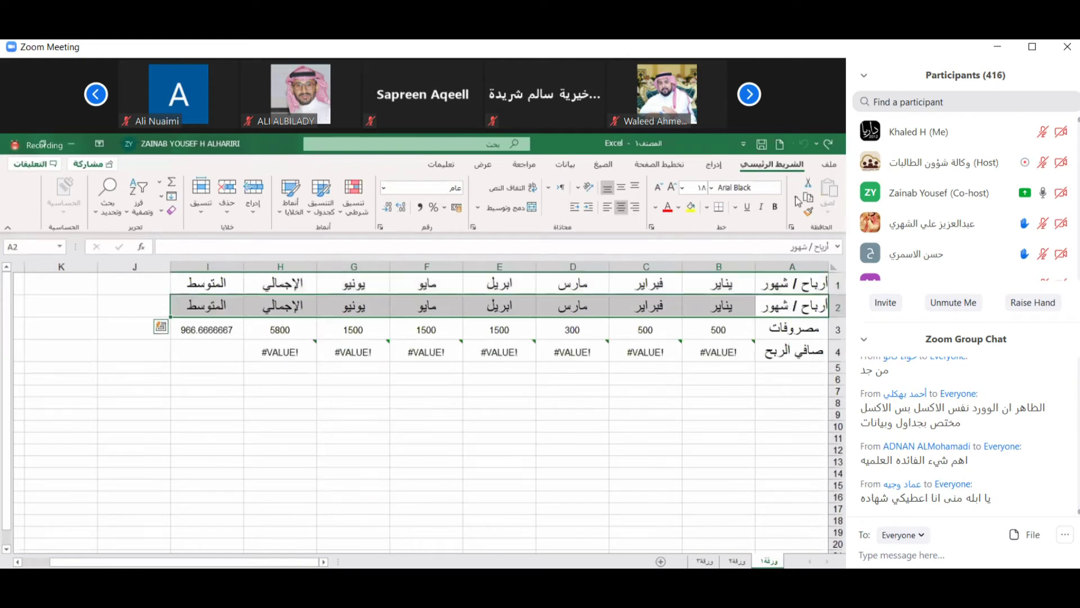
click(826, 145)
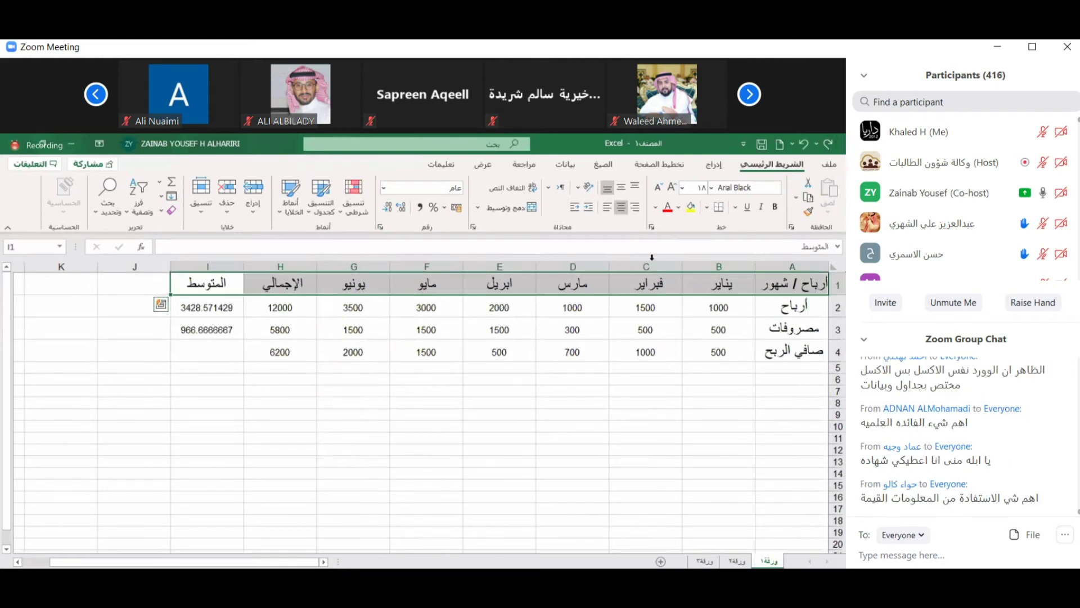
Make the header row A1:I1 and the row labels A2:A4 bold and fill them with light blue.
drag(229, 289, 774, 350)
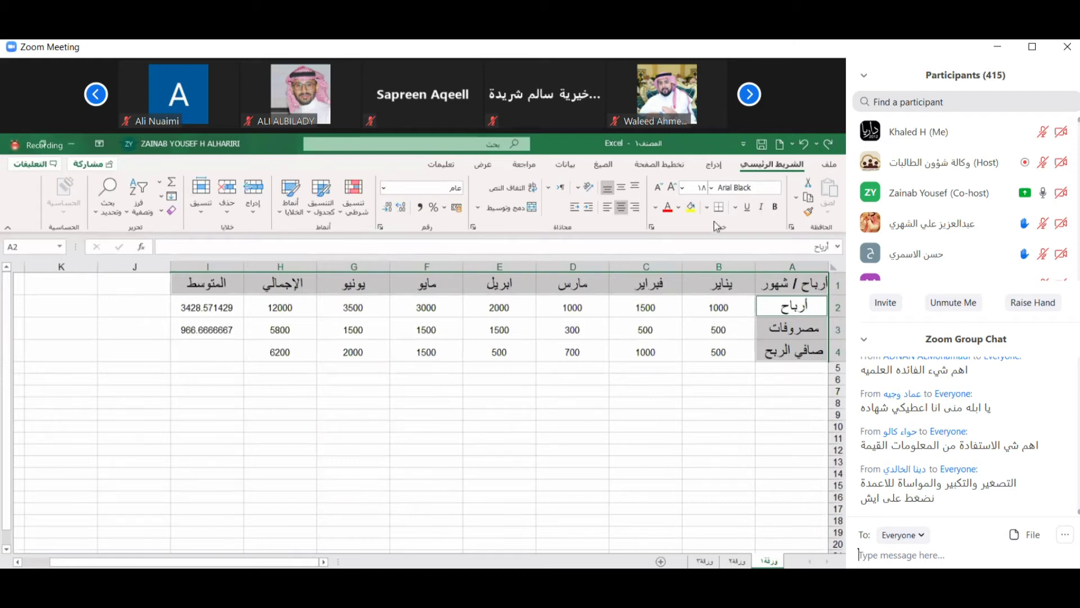
click(777, 207)
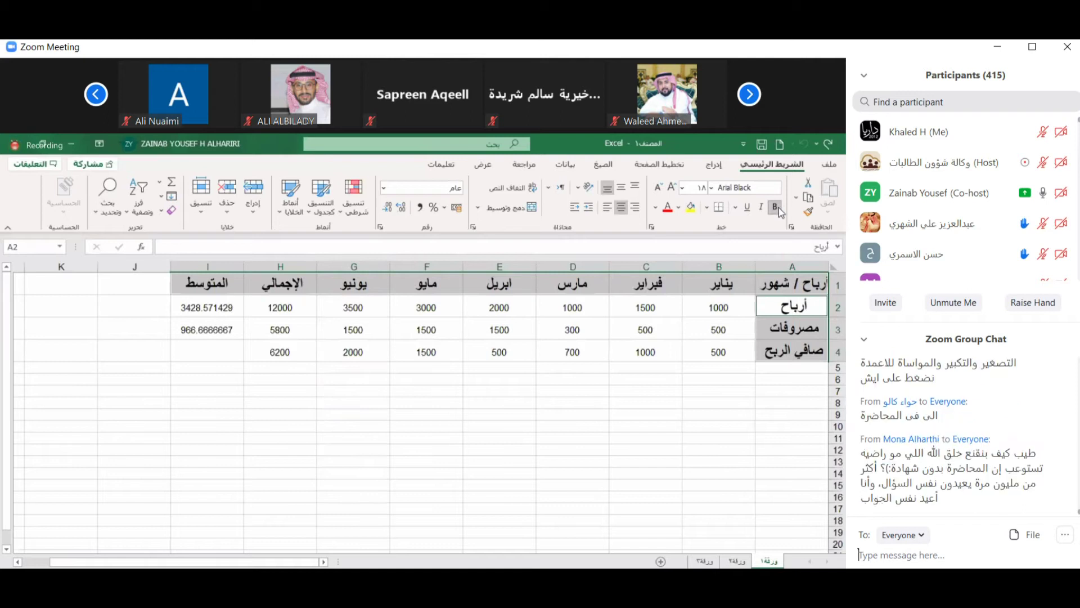
click(680, 210)
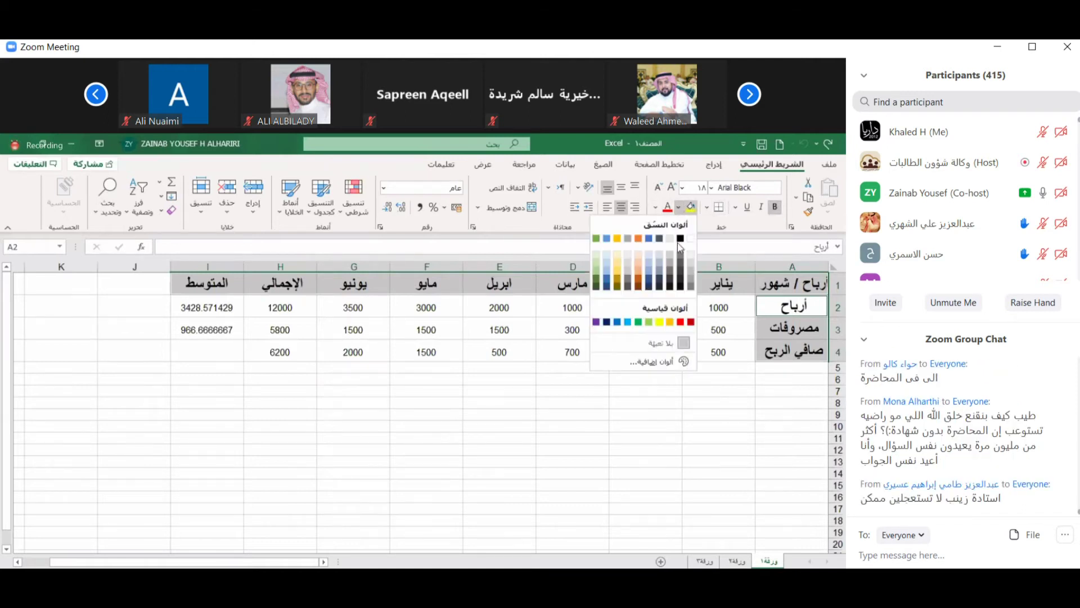
click(649, 255)
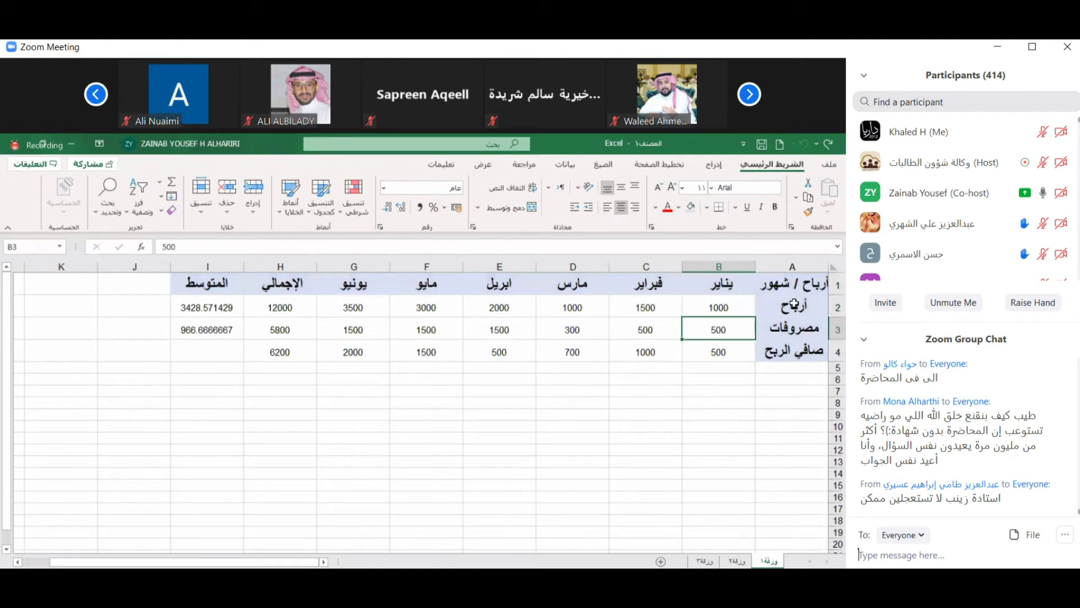
Apply all borders to the header cells A1:I1 and the row labels A2:A4 together.
click(688, 286)
click(658, 284)
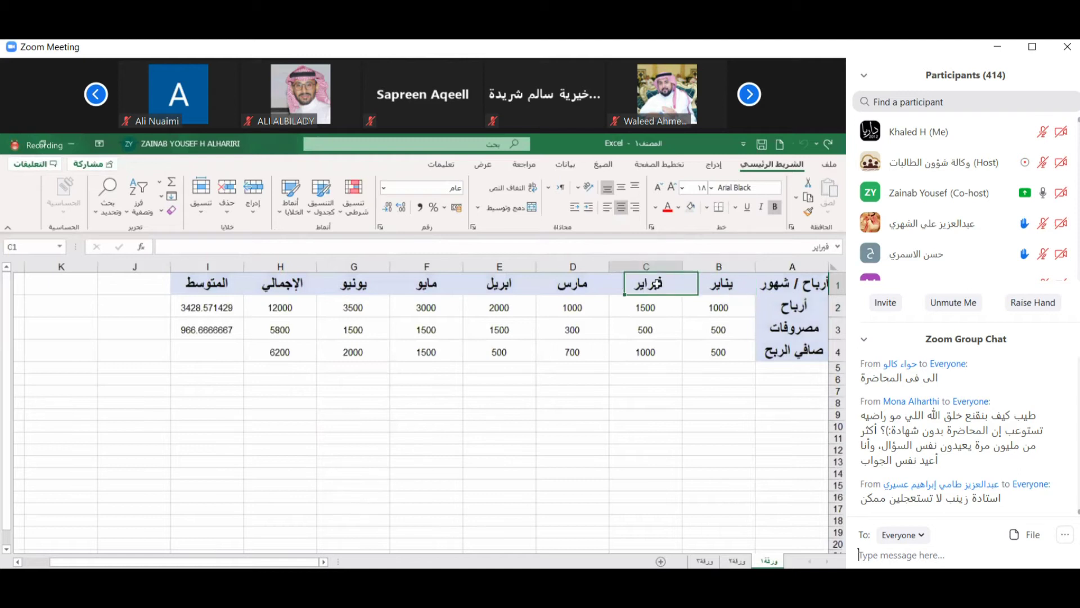
click(659, 308)
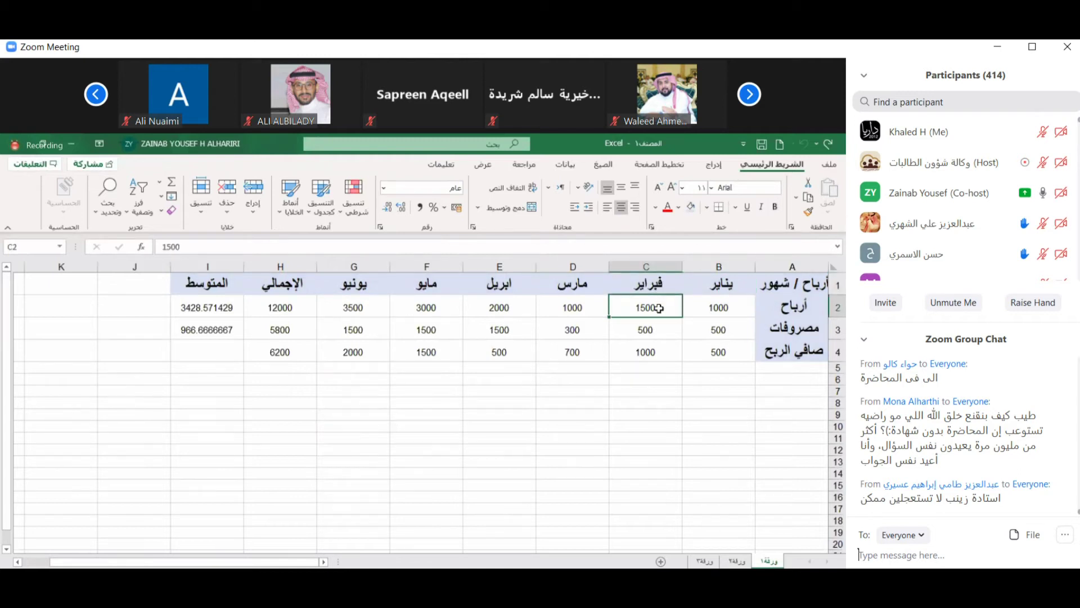
click(700, 285)
drag(207, 284, 774, 342)
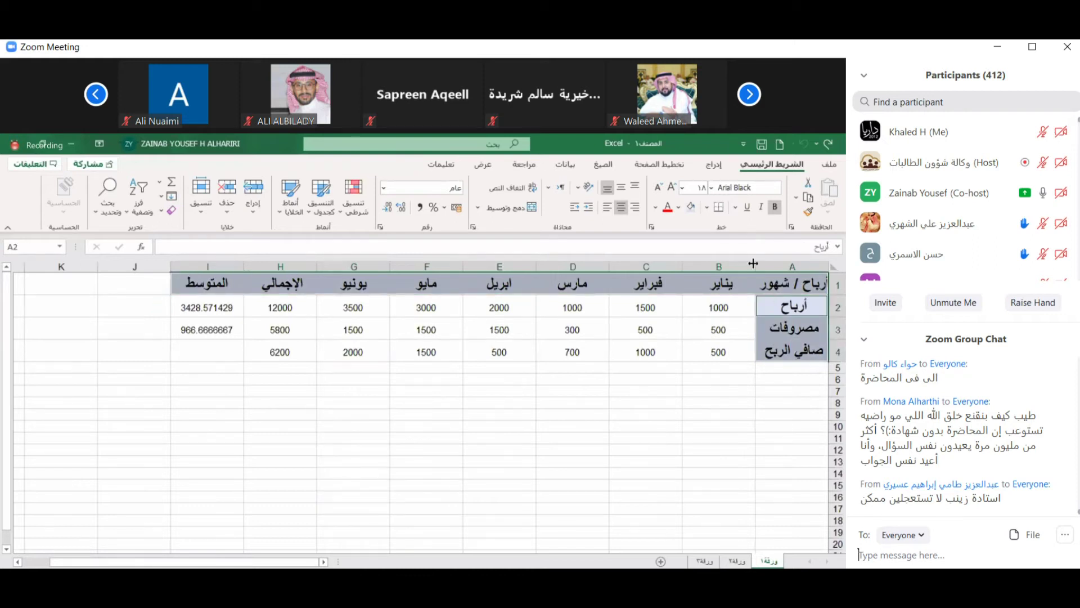
click(707, 210)
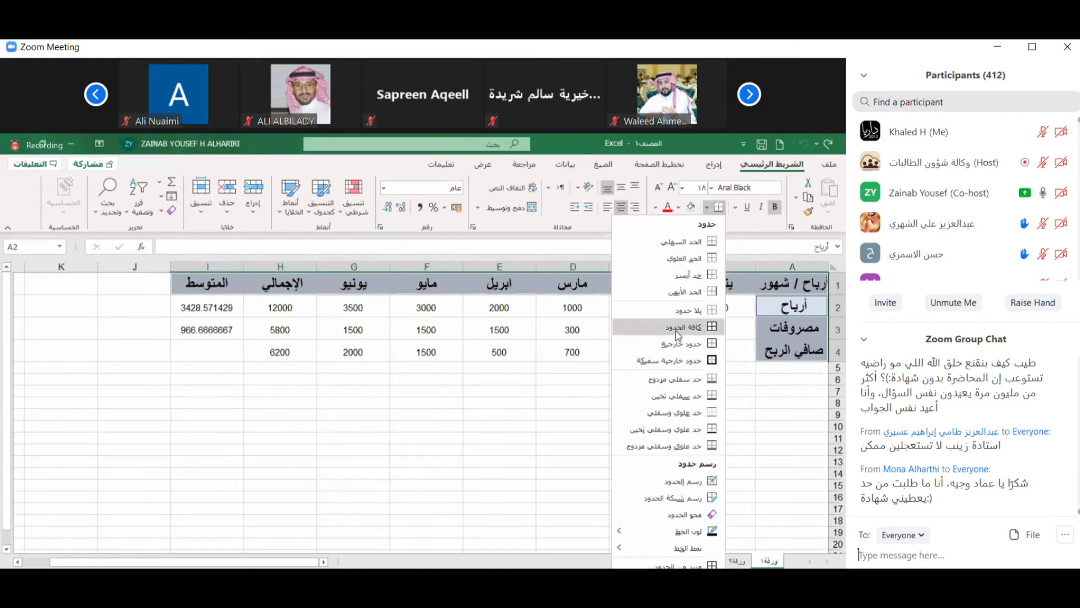
click(678, 336)
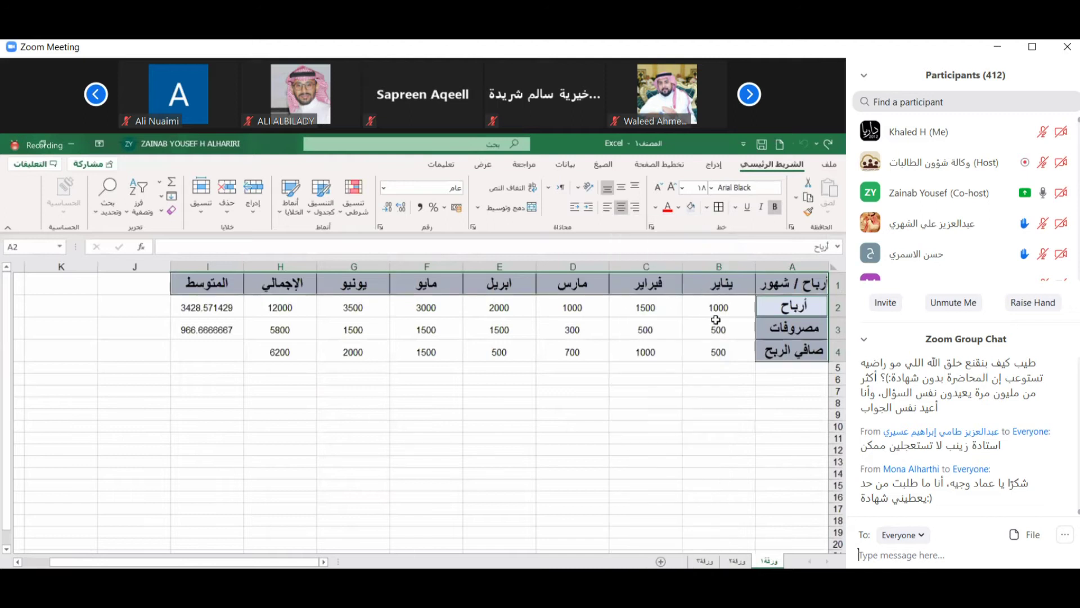
click(715, 327)
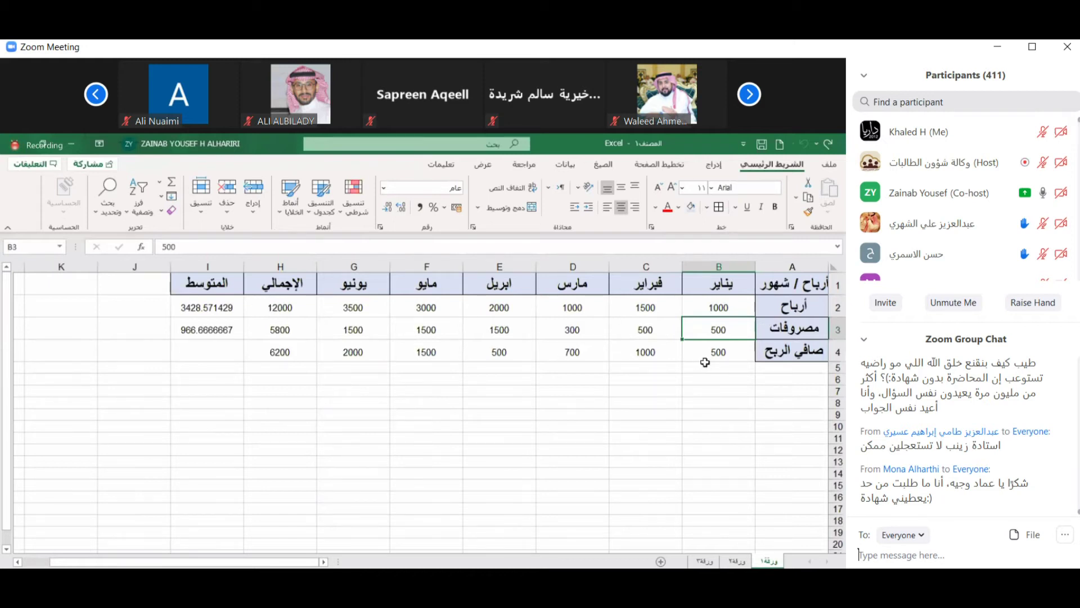
Fill the net profit values B4:H4 with light orange and apply all borders to them.
drag(715, 361, 276, 360)
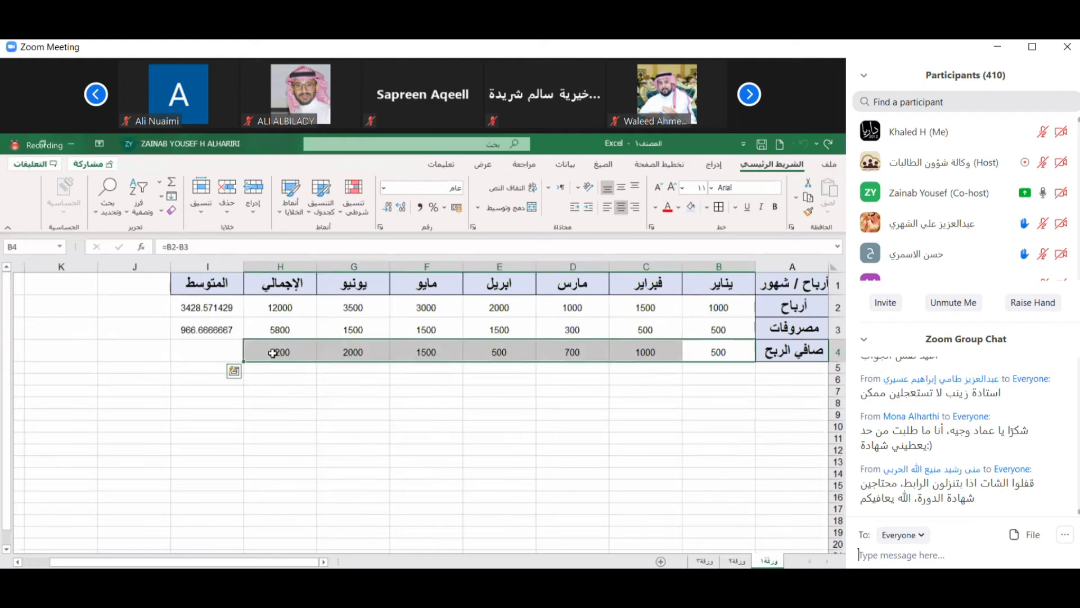
click(679, 213)
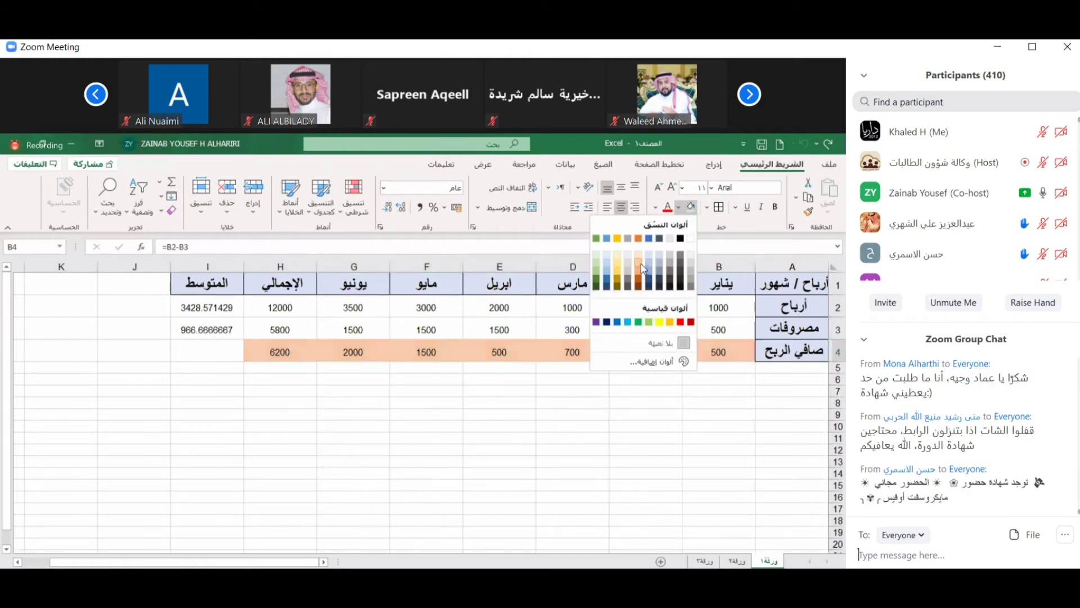
click(640, 261)
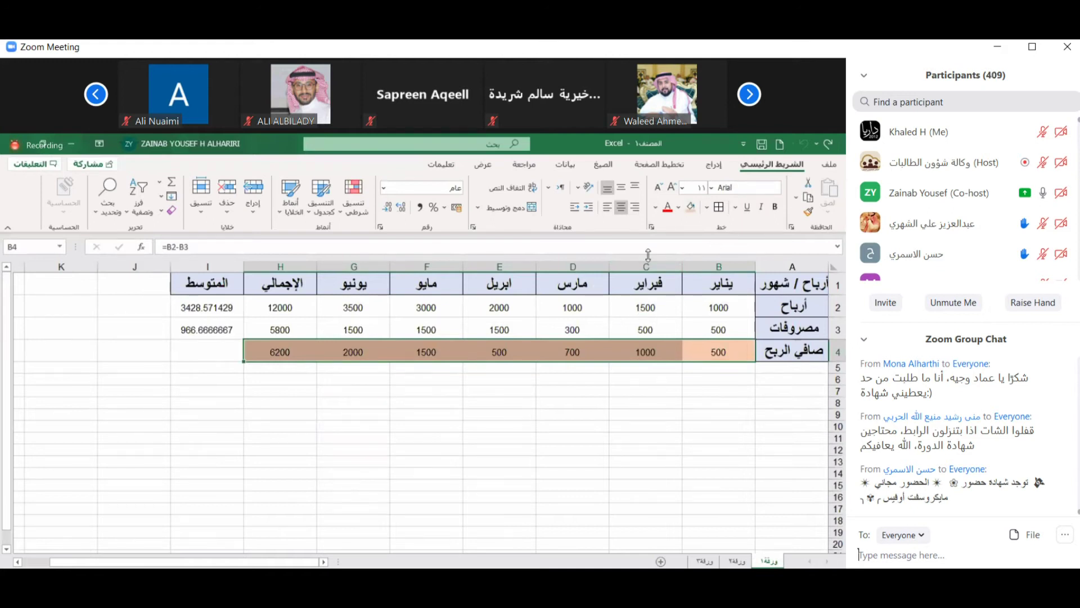
click(712, 209)
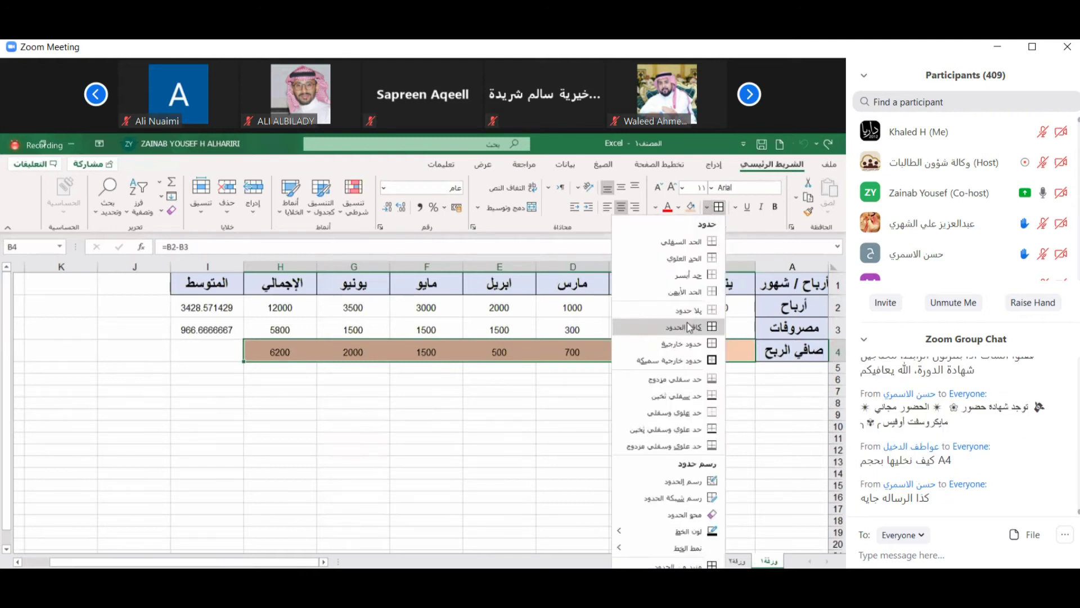
click(687, 324)
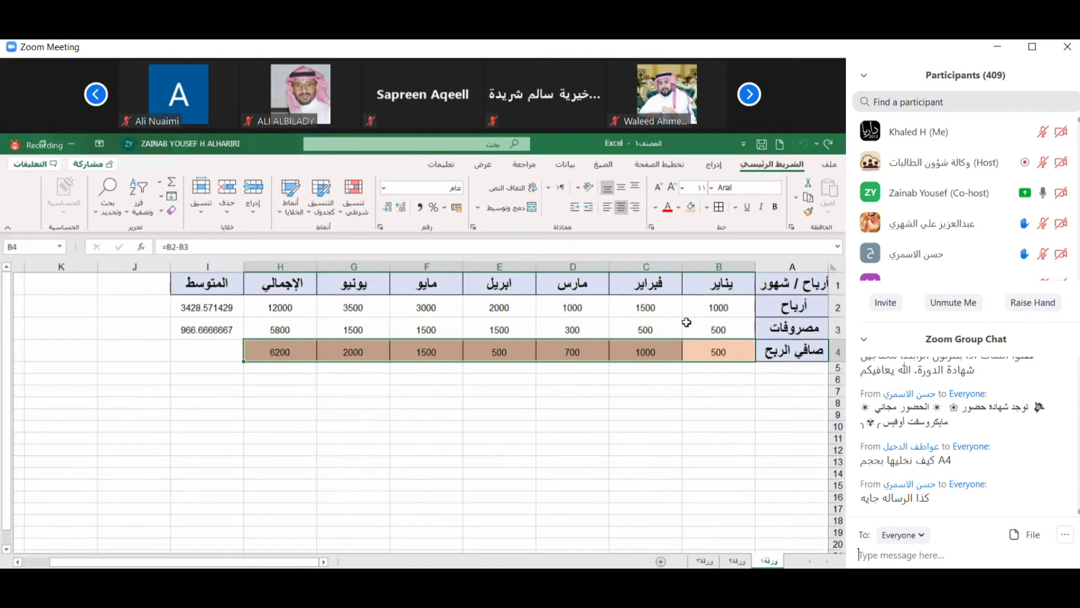
click(618, 385)
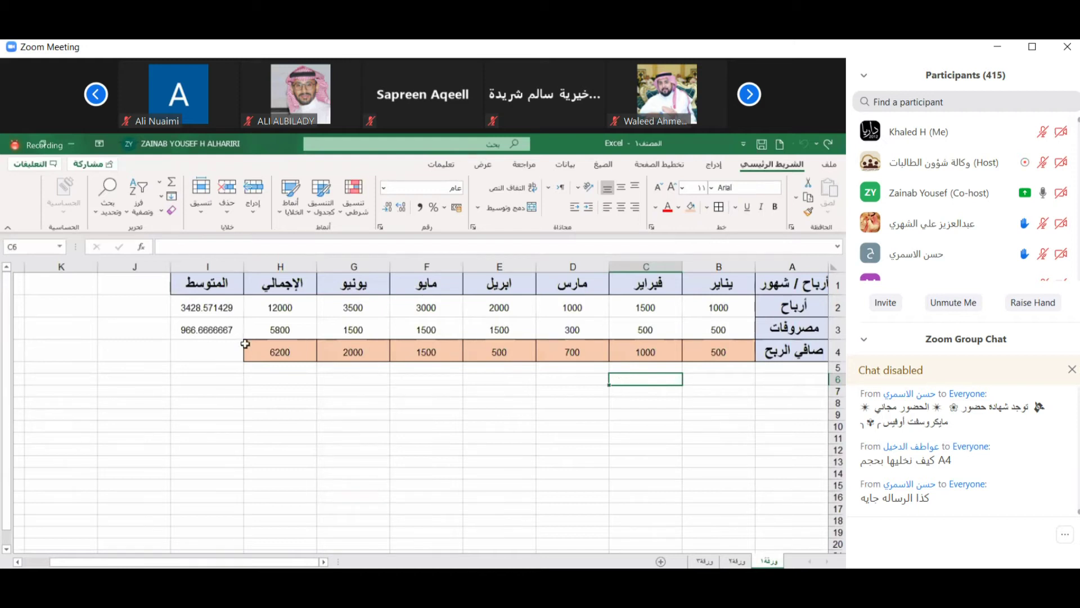
Enter the column heading الحد الأدنى in cell J1, beside المتوسط.
click(152, 291)
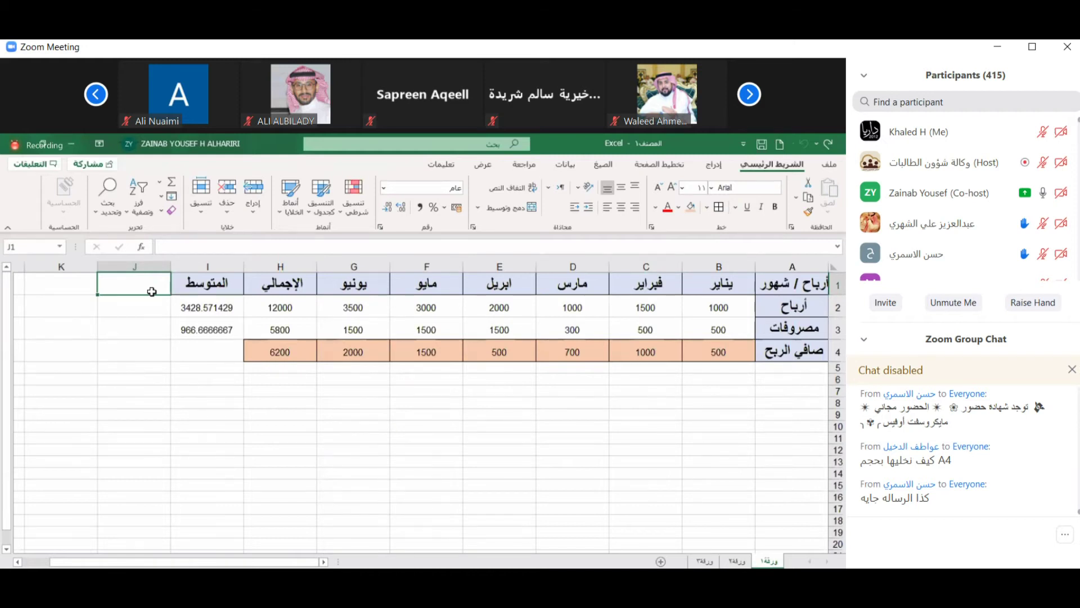
double_click(151, 292)
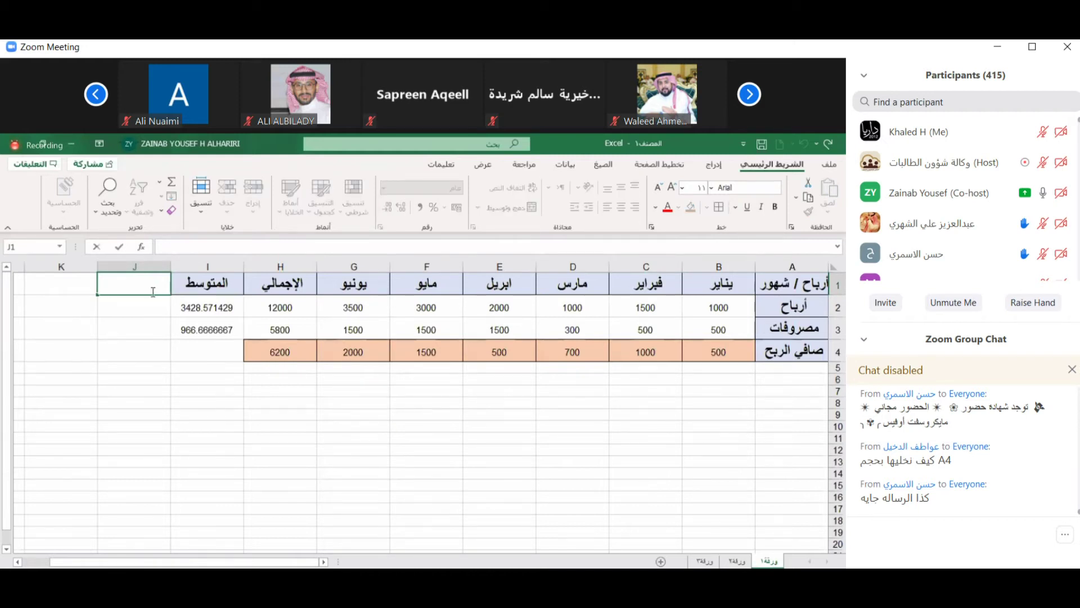
text(الحد)
text( الا)
text(دنى)
click(87, 282)
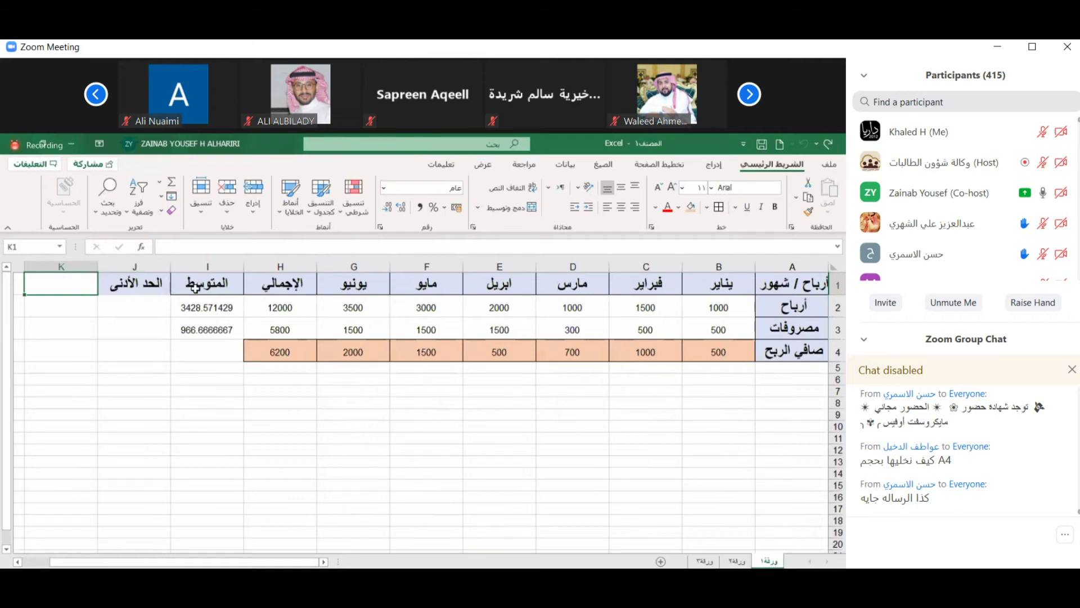
Enter the column heading الحد الأعلى in cell K1.
double_click(74, 283)
text(الحد)
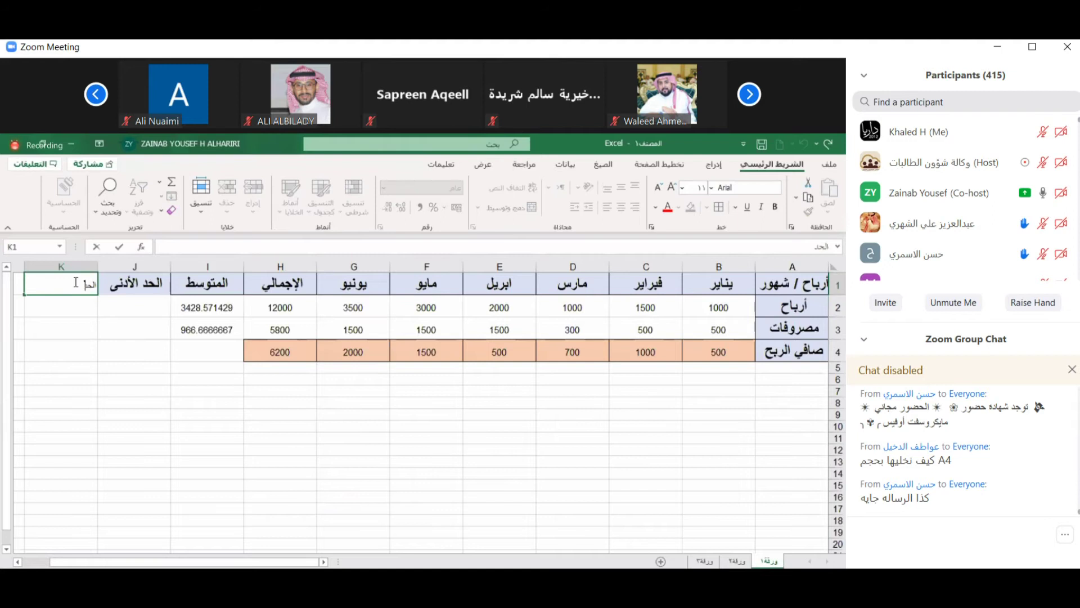
text( الأعلى)
key(Return)
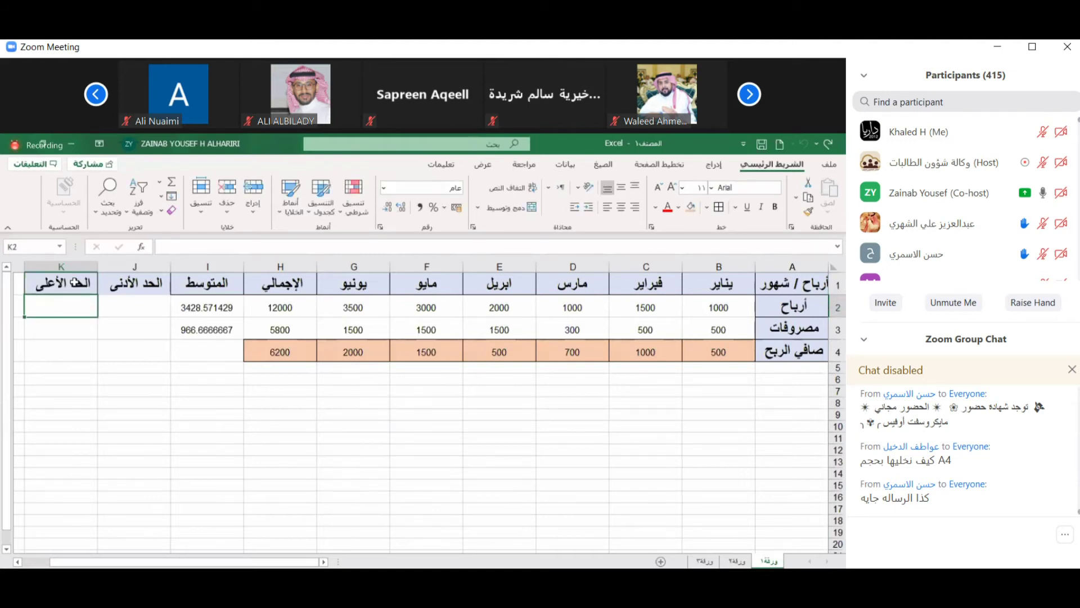
Calculate the minimum of the monthly profits B2:G2 in cell J2 with the MIN function.
click(130, 308)
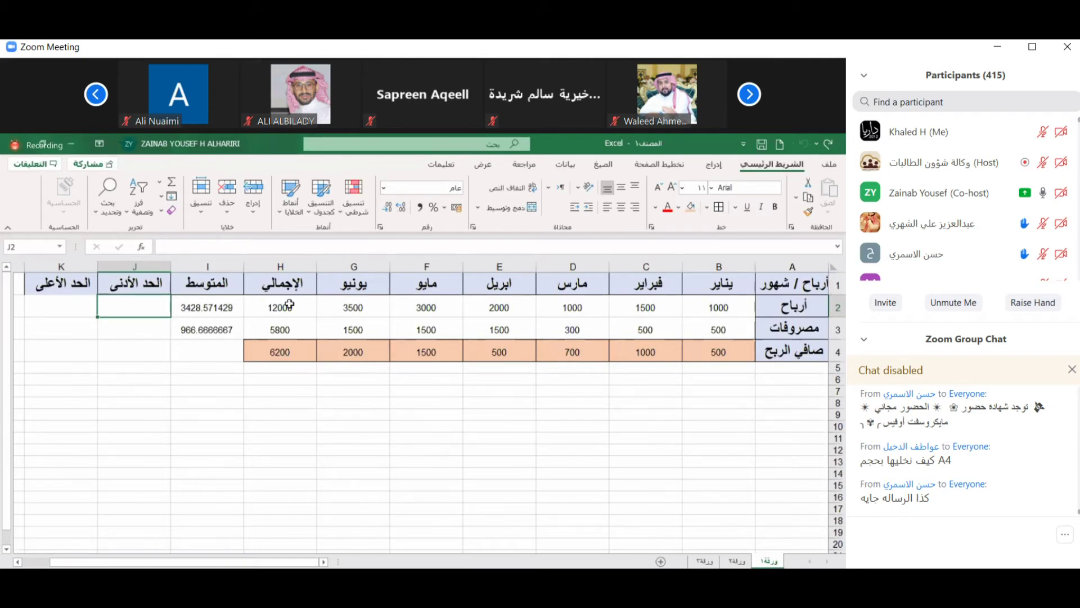
click(164, 182)
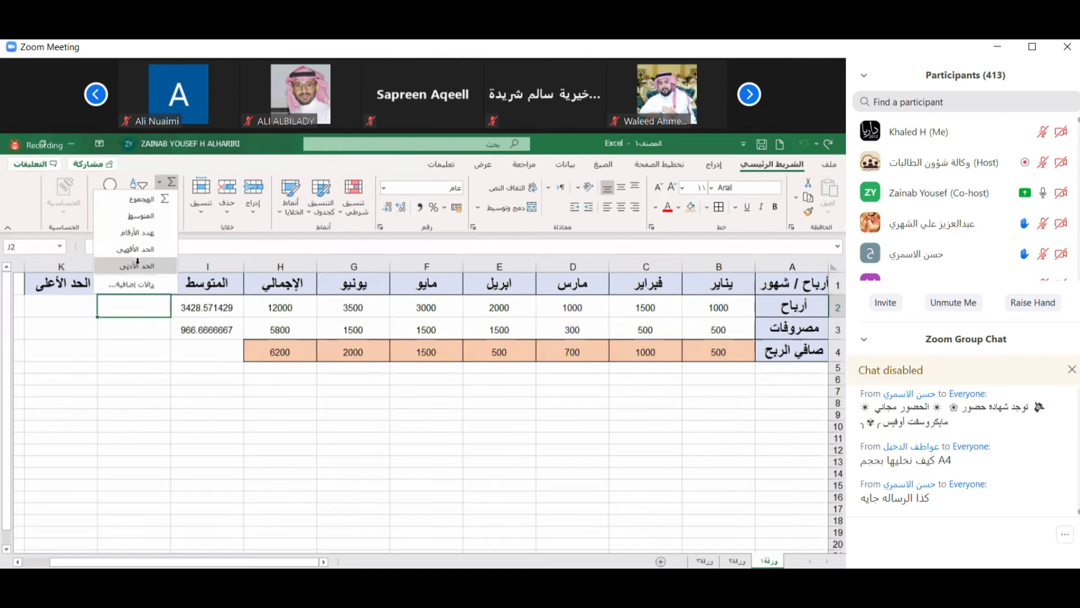
click(137, 264)
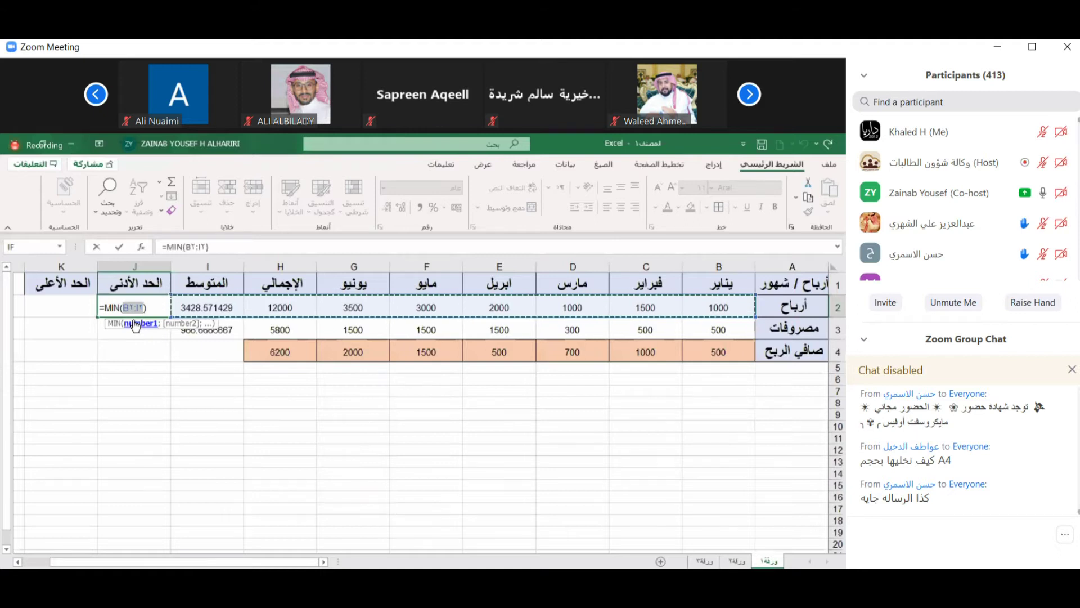
click(706, 307)
drag(676, 304, 360, 298)
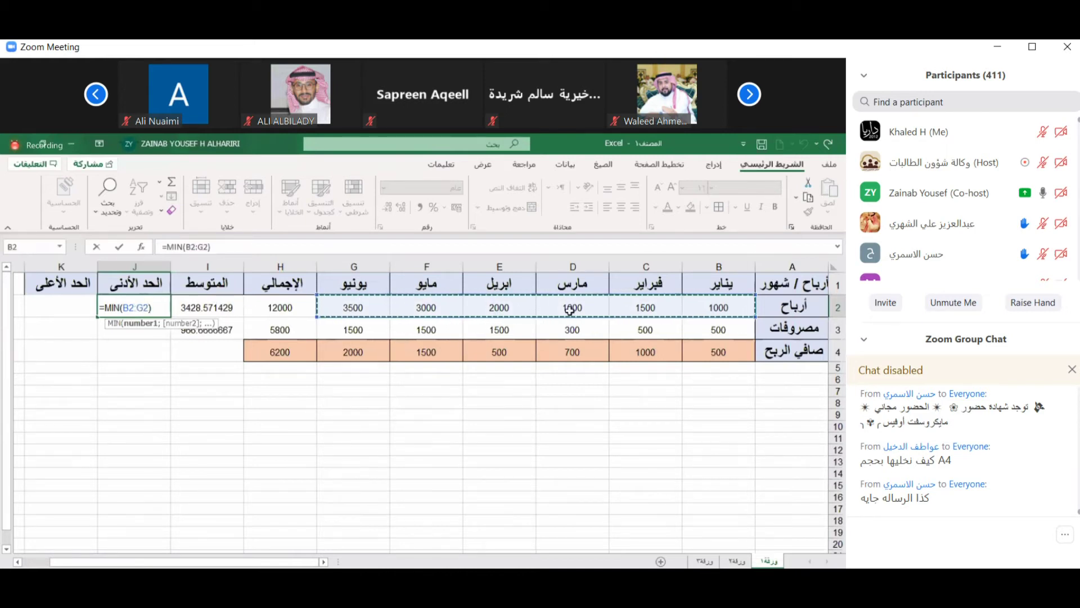
click(693, 306)
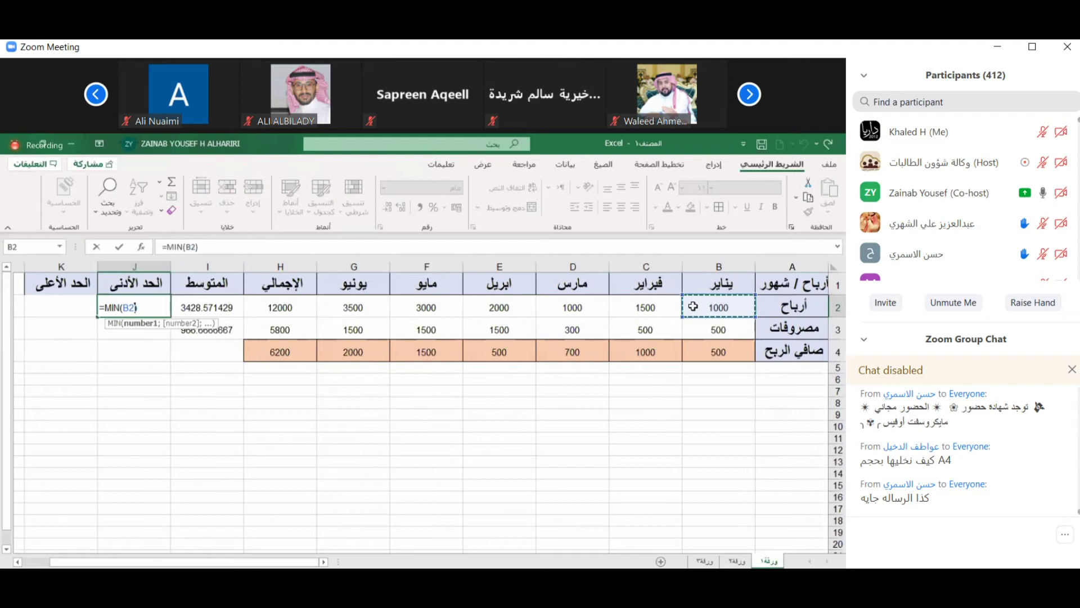
drag(693, 306, 352, 305)
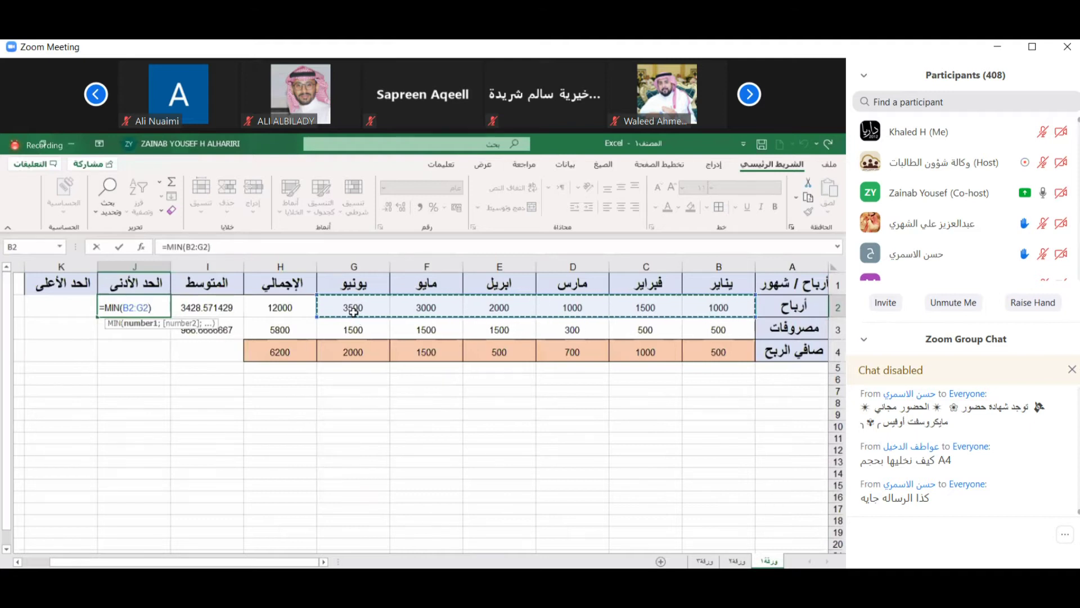
key(Return)
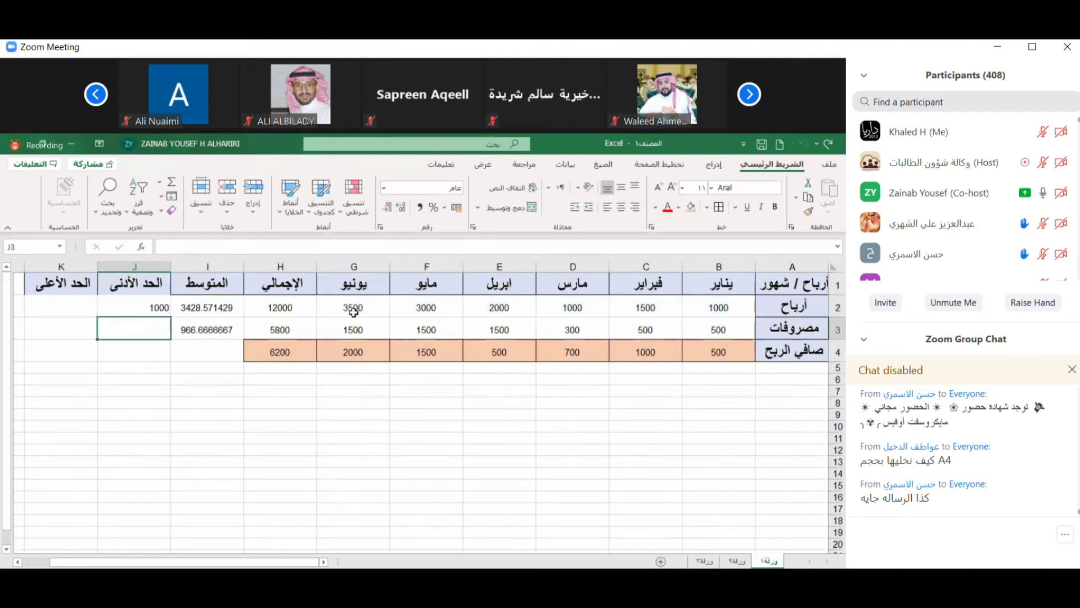
Fill the minimum formula from J2 down through J4 for the expenses and net profit rows.
click(121, 299)
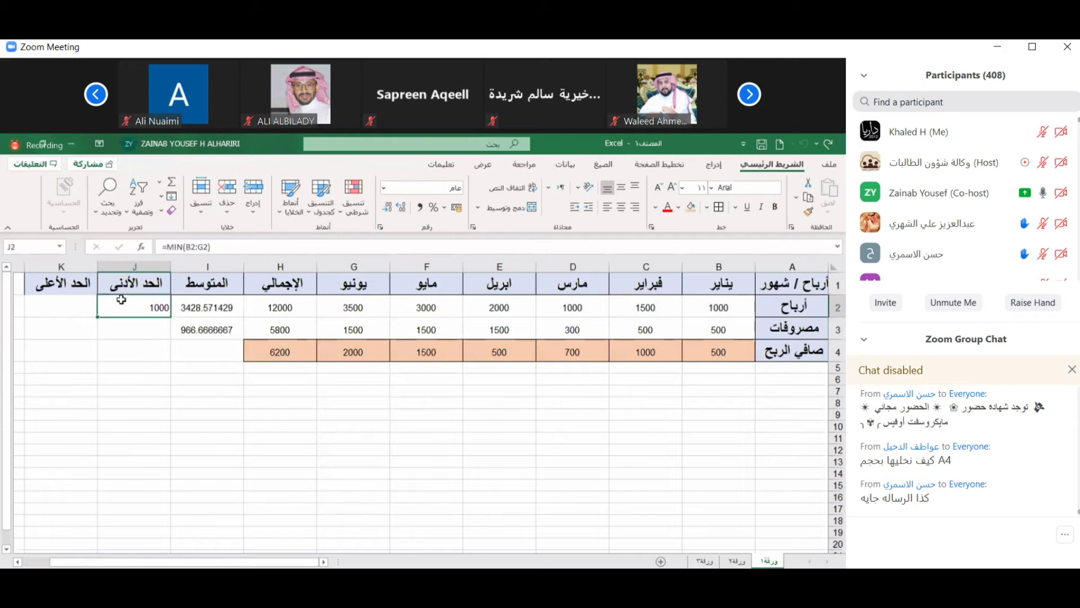
click(135, 330)
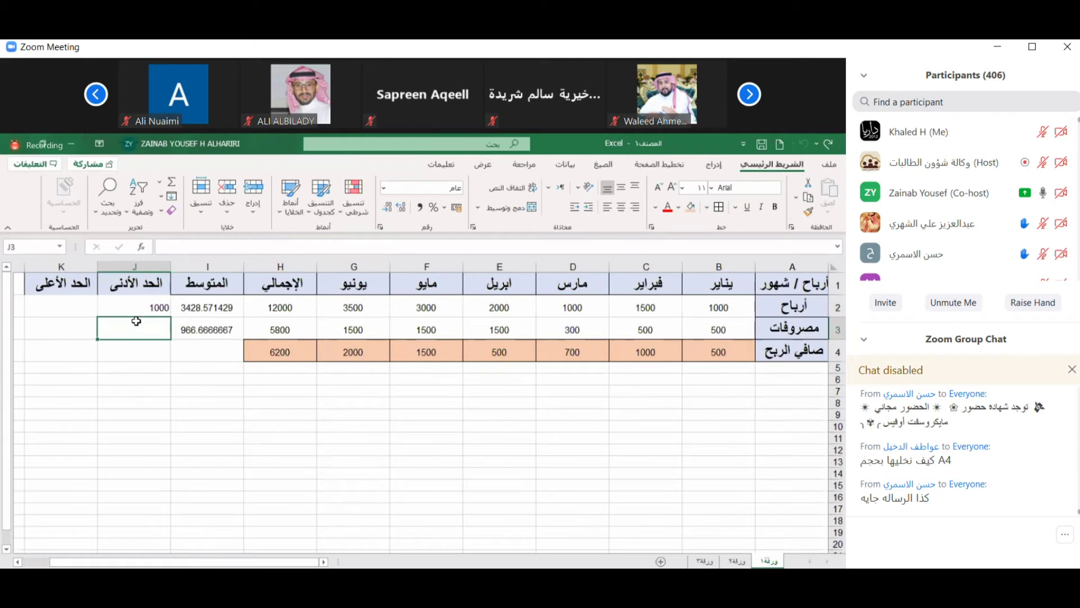
click(115, 310)
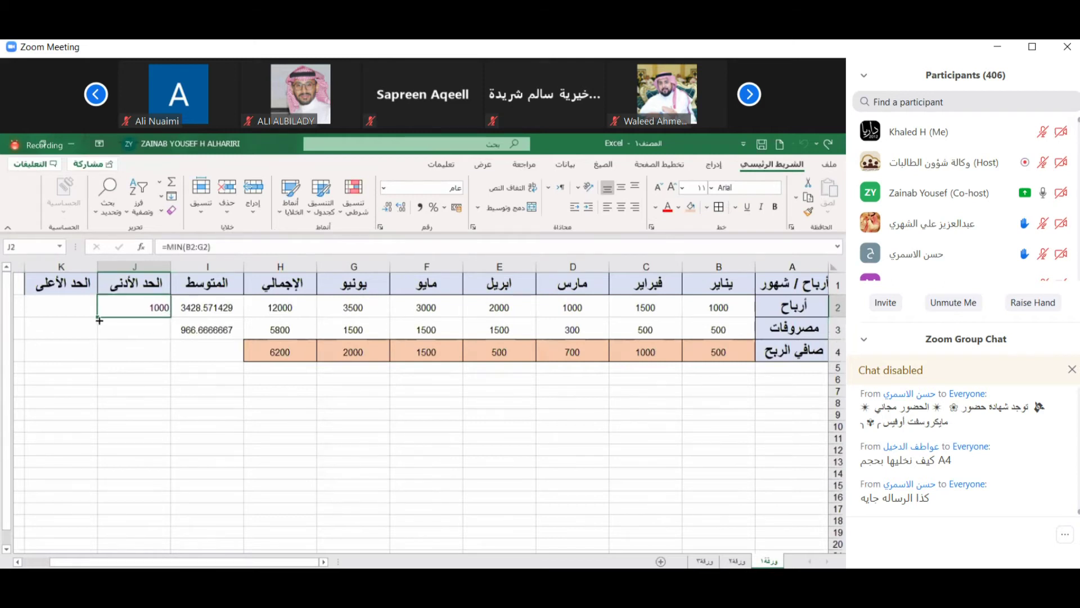
drag(99, 318, 99, 353)
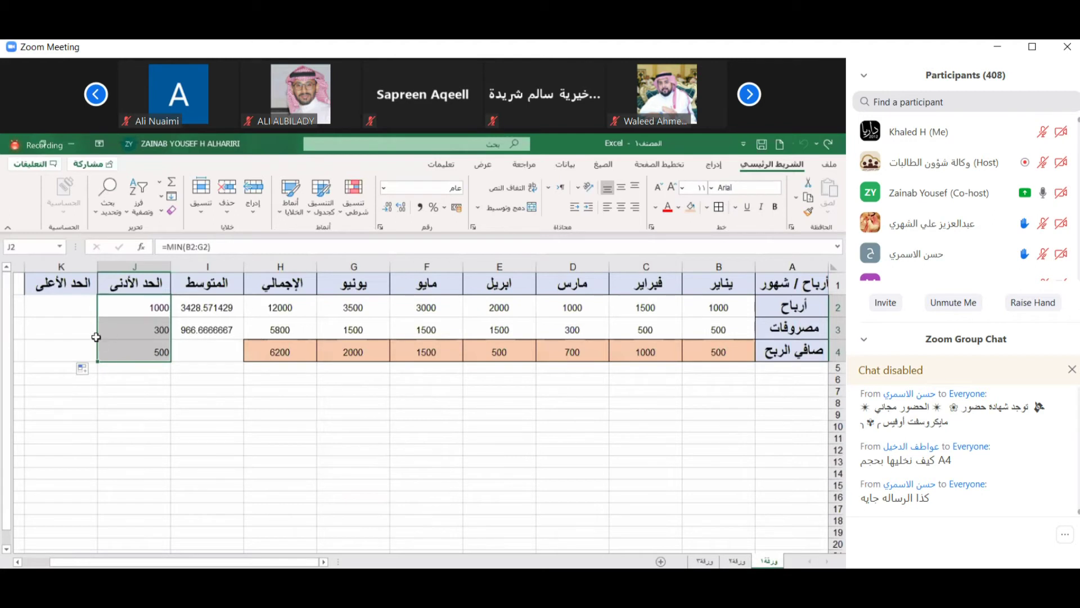
Calculate the maximum of the monthly profits B2:G2 in cell K2 with the MAX function.
click(62, 306)
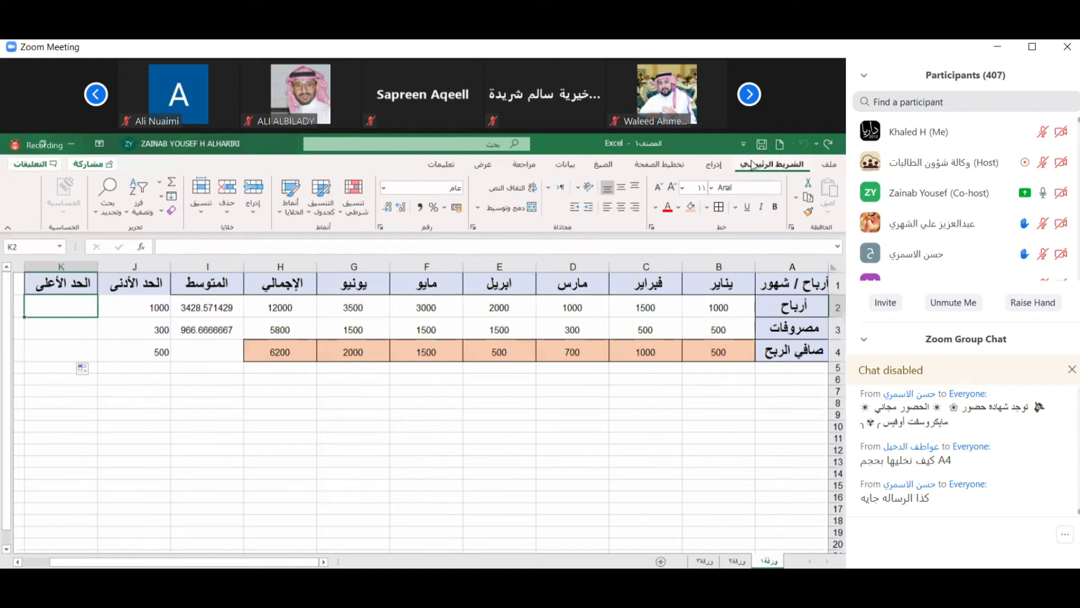
click(160, 184)
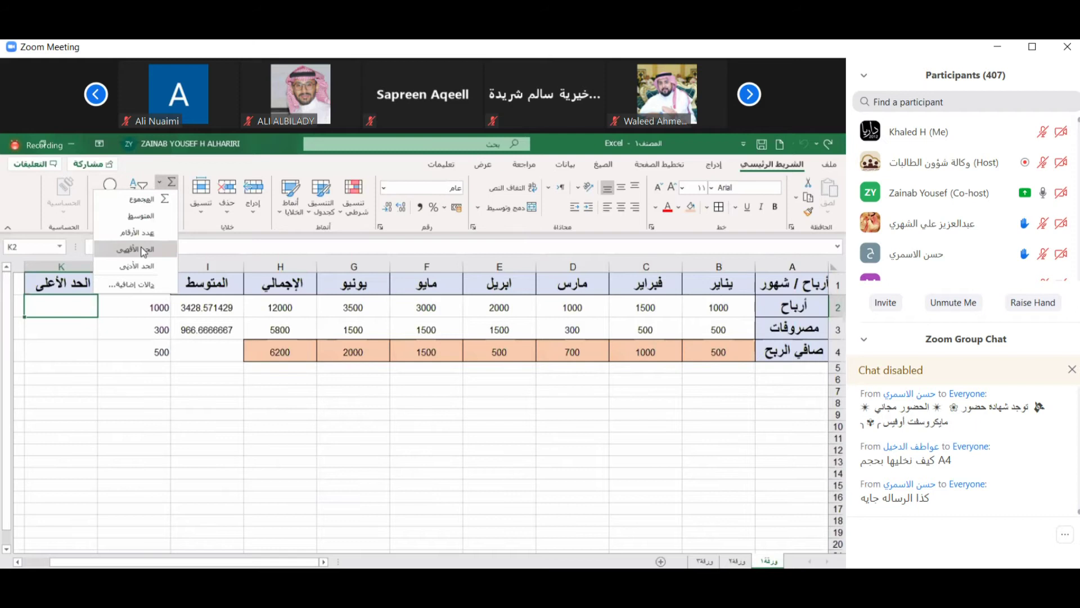
click(144, 251)
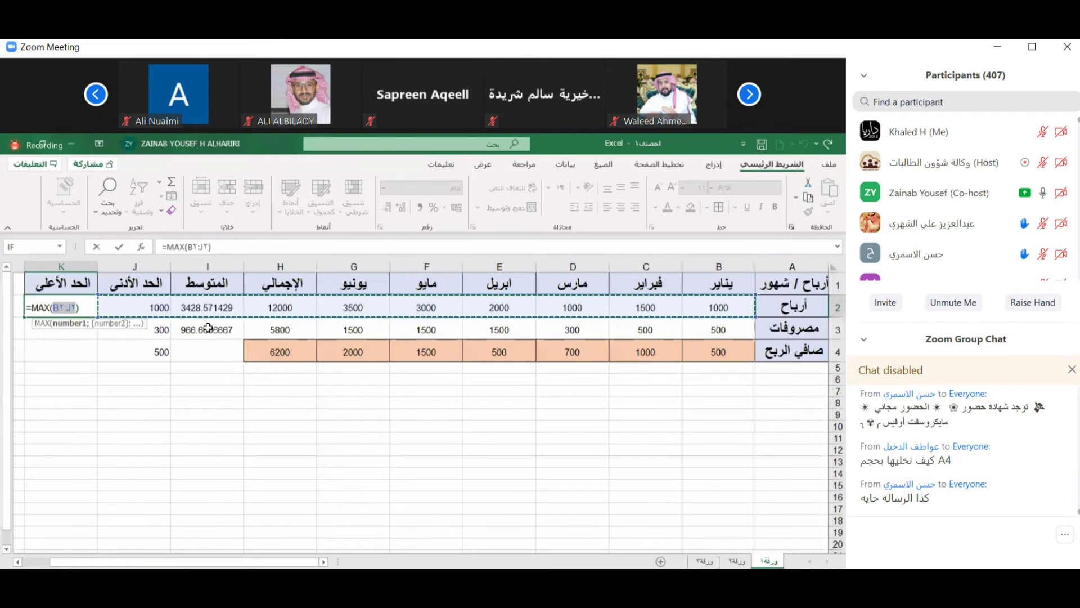
click(705, 304)
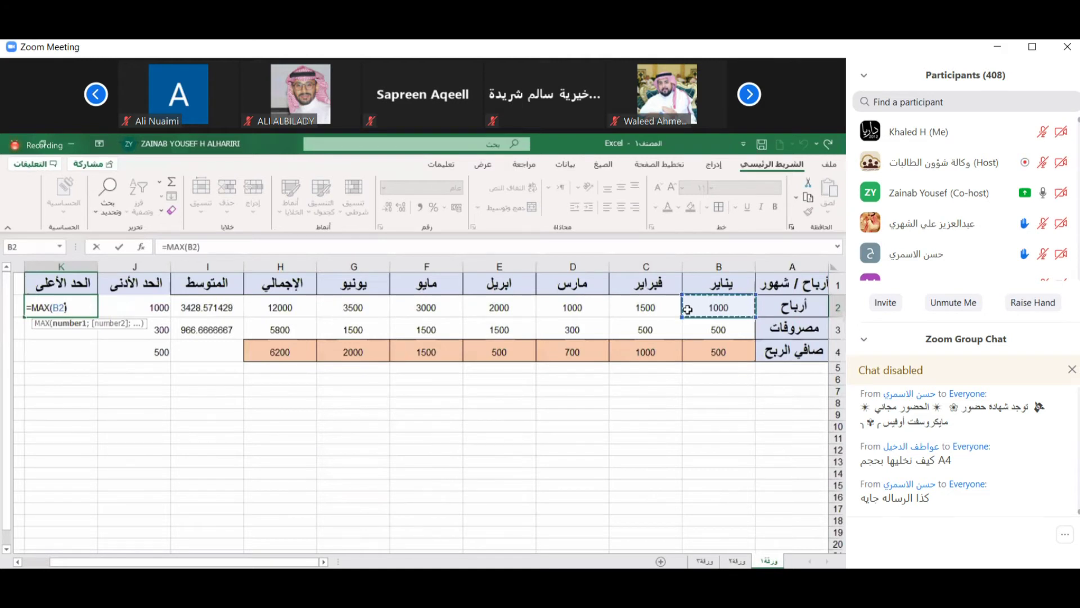
drag(680, 307, 612, 308)
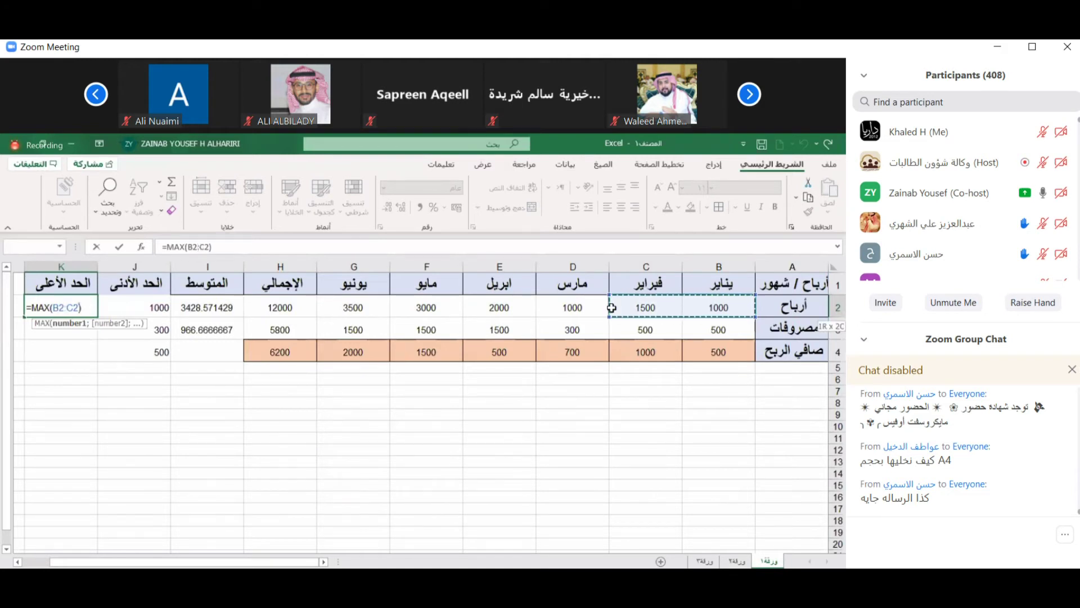
drag(612, 308, 374, 307)
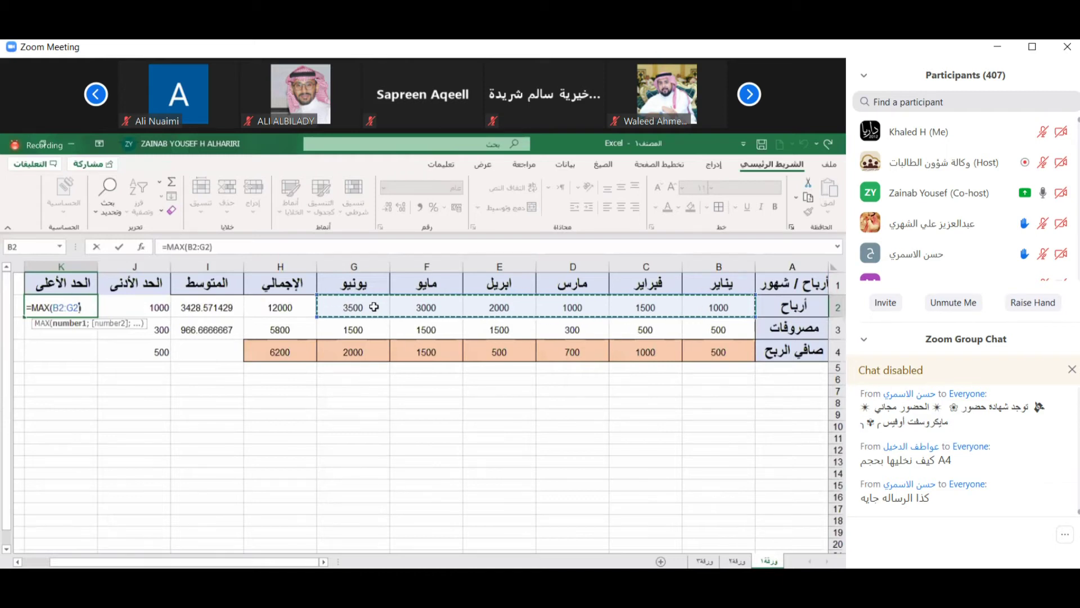
key(Return)
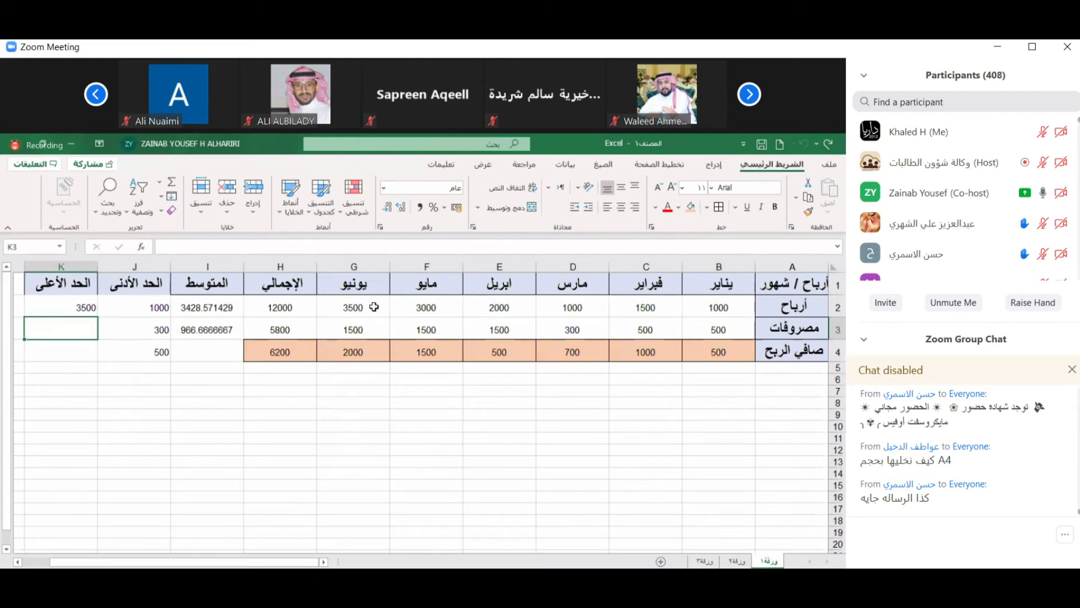
Write the formula =MAX(B3:G3) by hand in cell K3 for the highest monthly expense.
click(62, 313)
click(63, 325)
click(48, 311)
click(48, 331)
text(=)
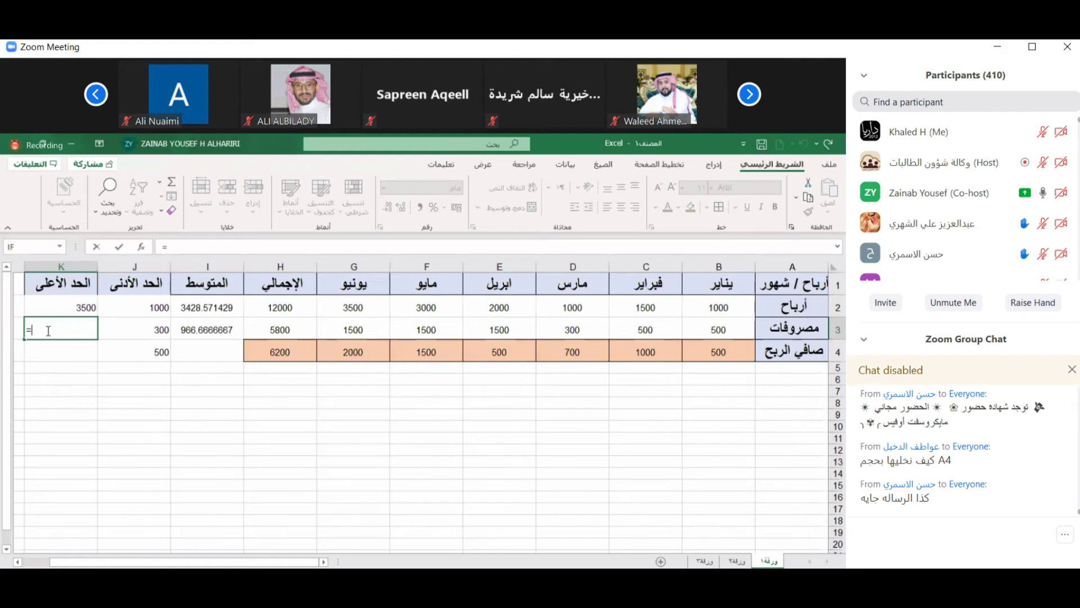
text(max)
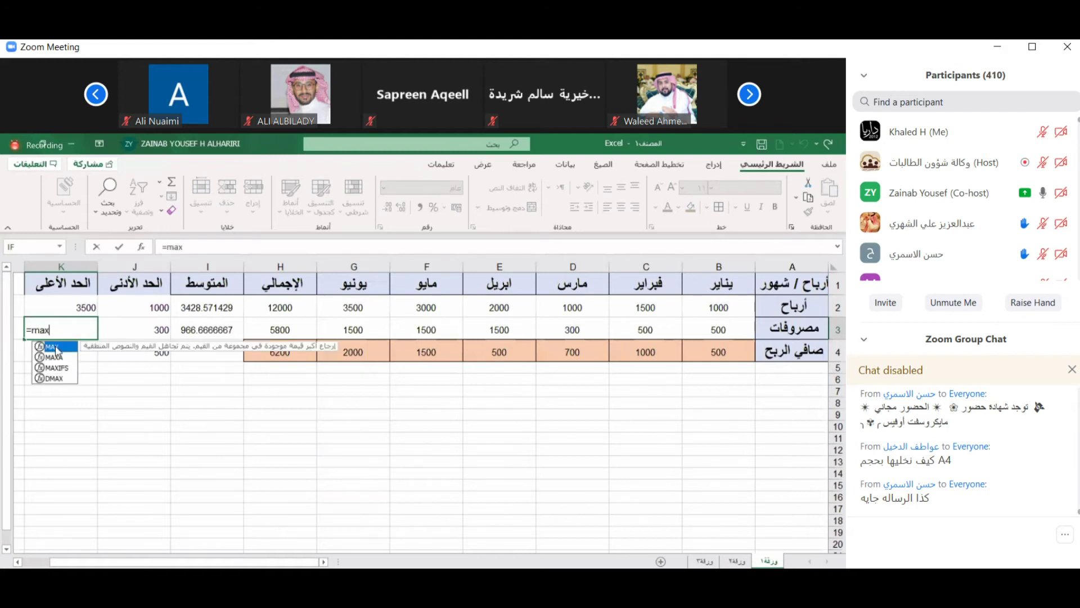
key(Tab)
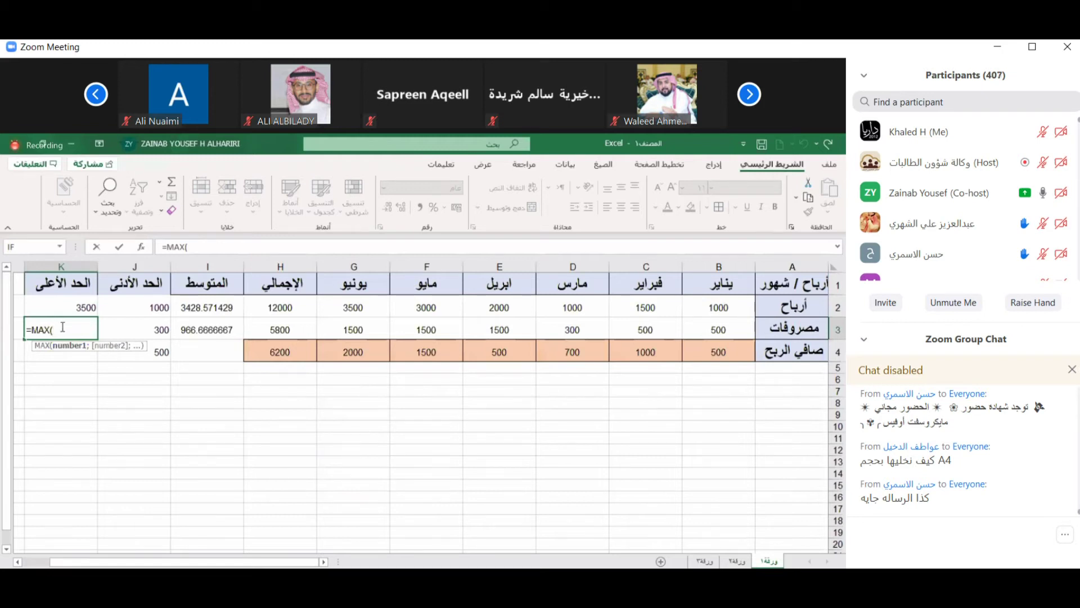
click(712, 331)
drag(664, 328, 354, 322)
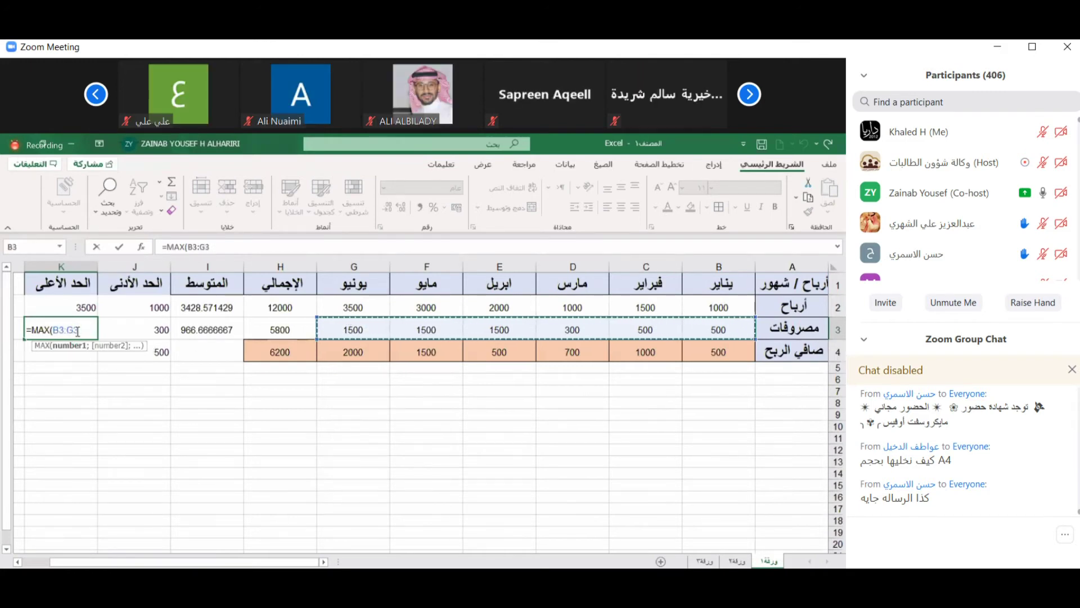
key(Return)
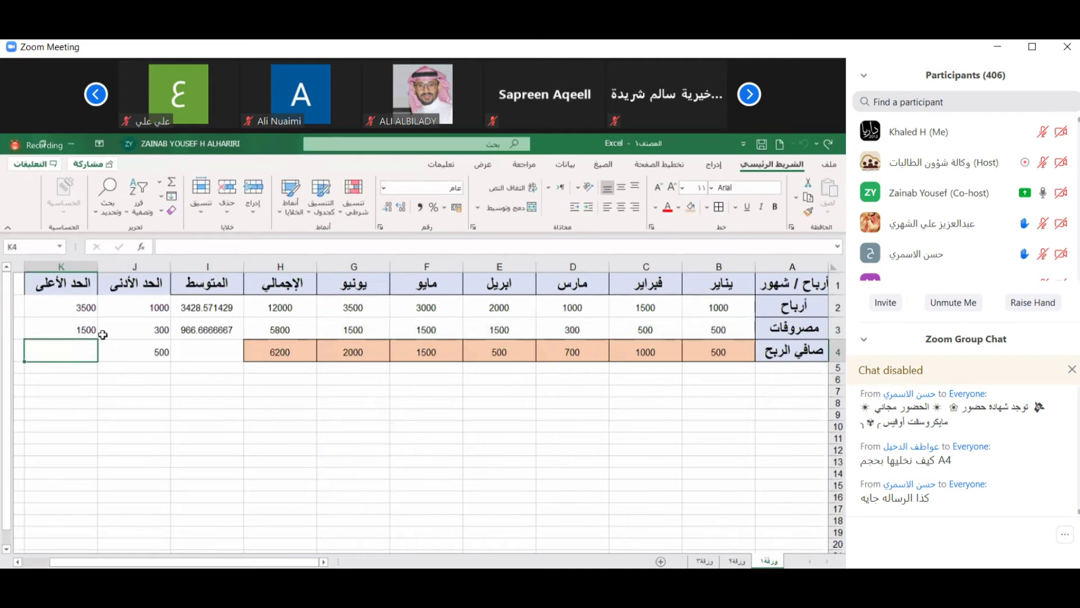
Fill the maximum formula from K3 down to K4 for the net profit row.
click(37, 334)
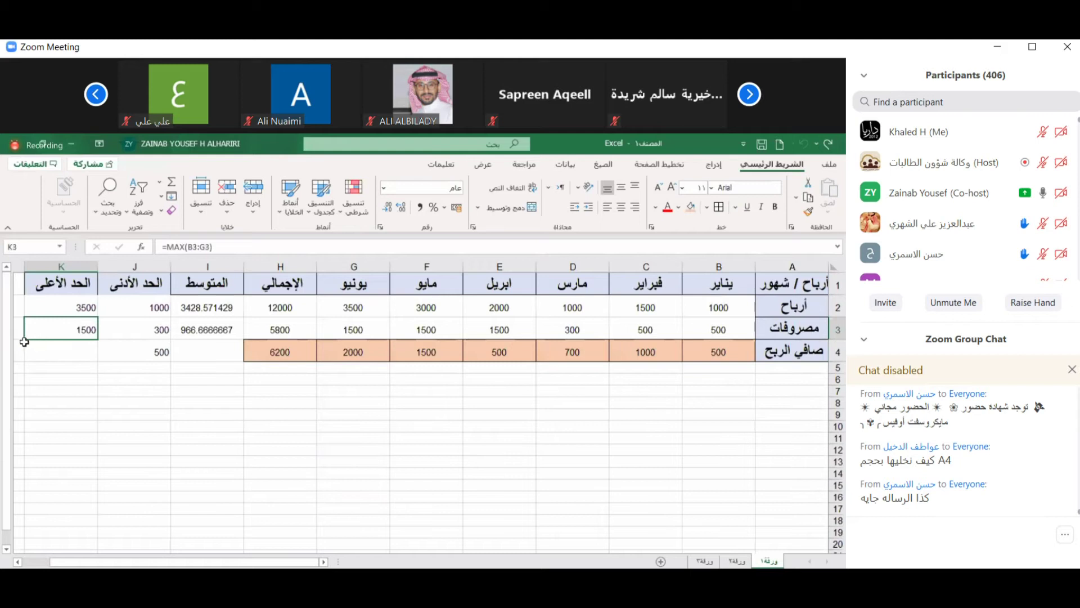
drag(24, 339, 29, 357)
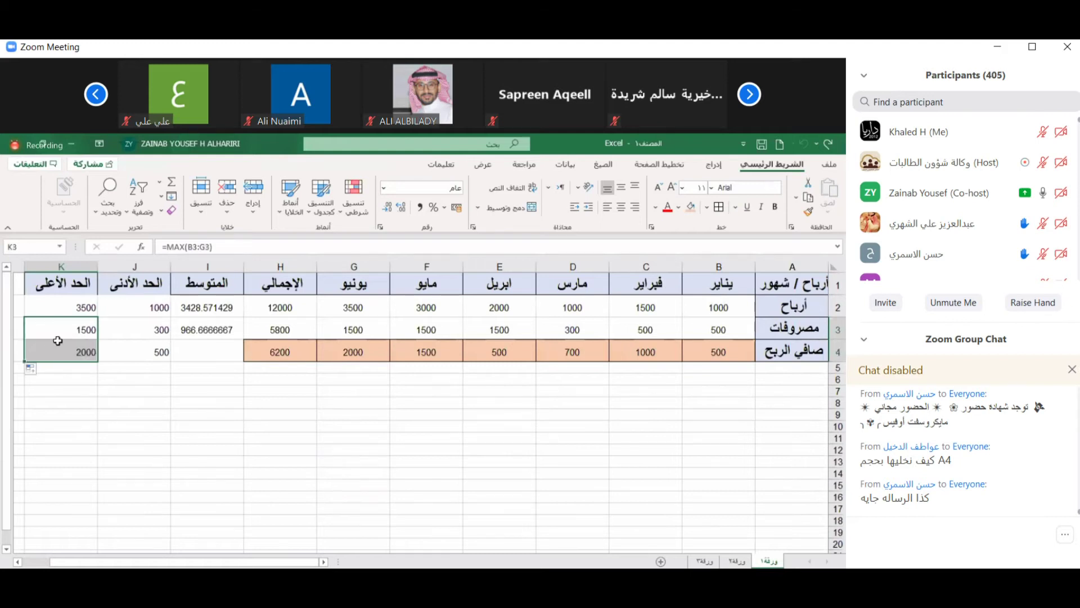
click(77, 353)
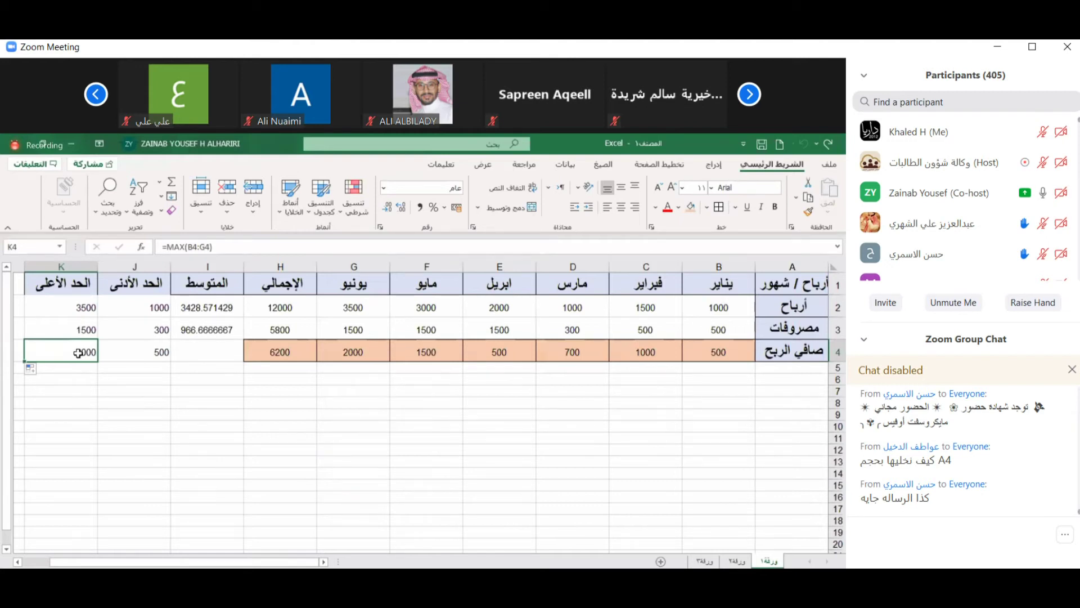
Copy the cell formatting of the profit total H2 onto the minimum value in J2 with Format Painter.
click(204, 306)
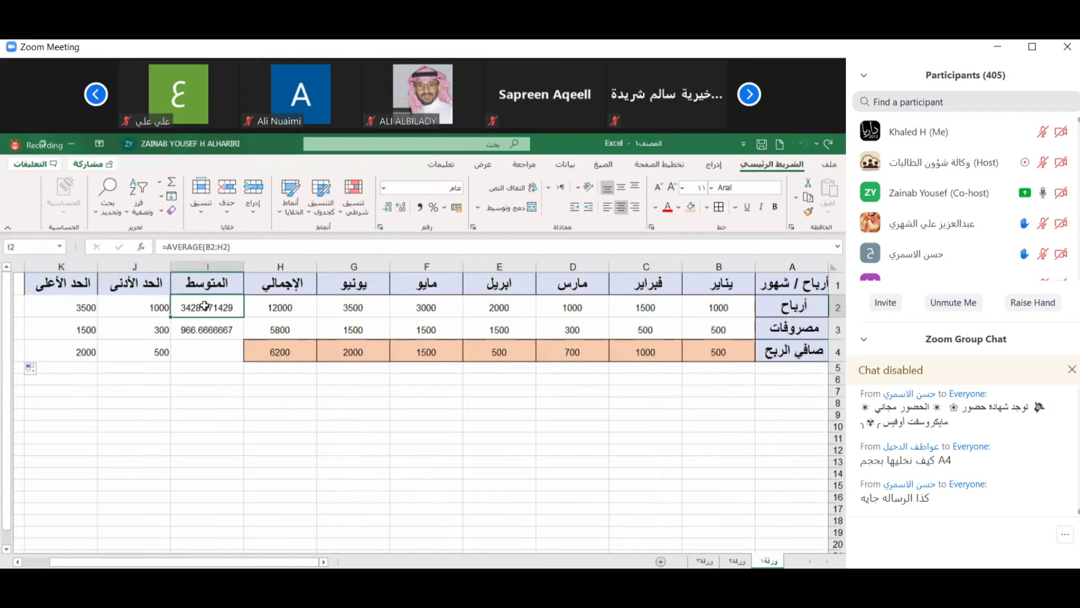
click(151, 304)
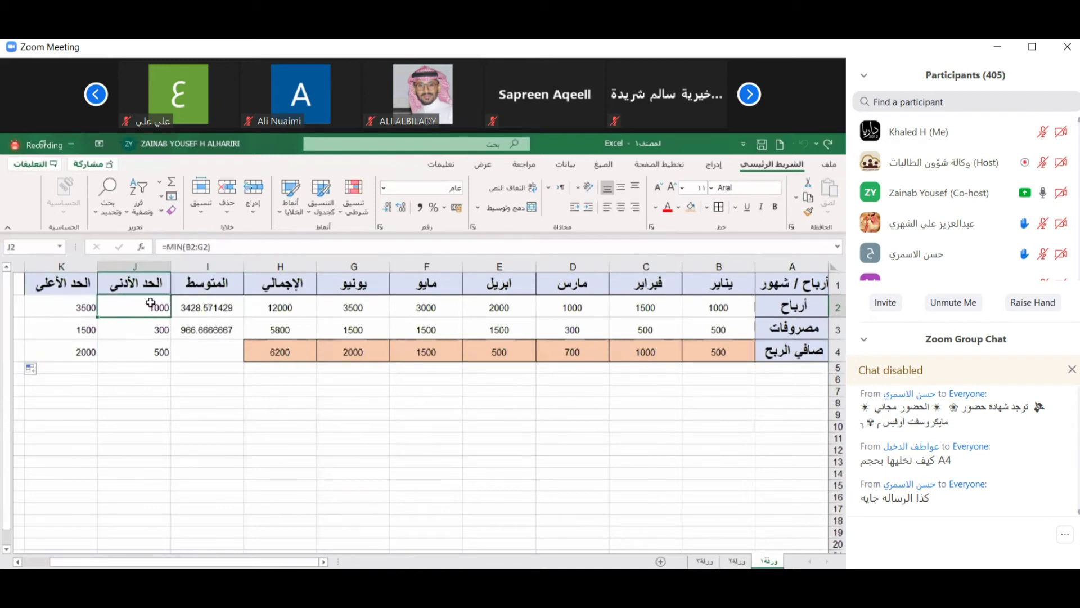
click(199, 304)
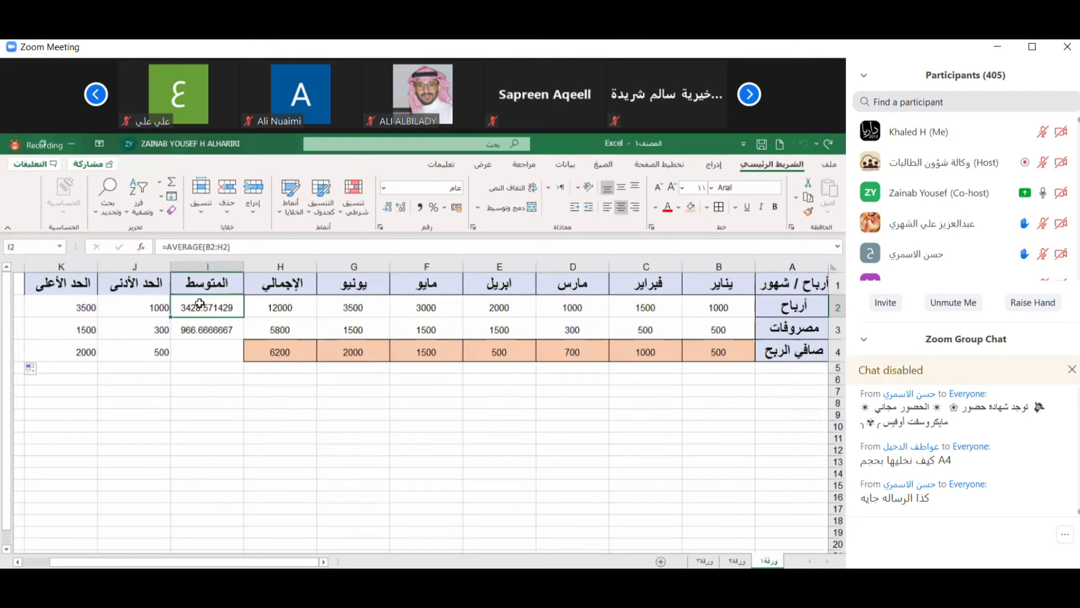
click(138, 298)
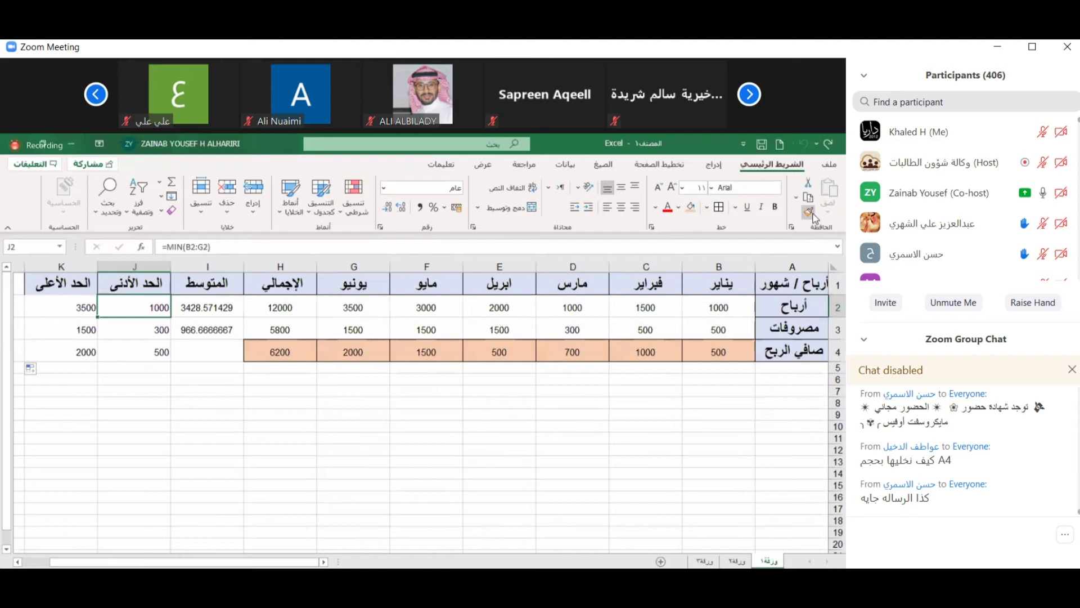
click(285, 307)
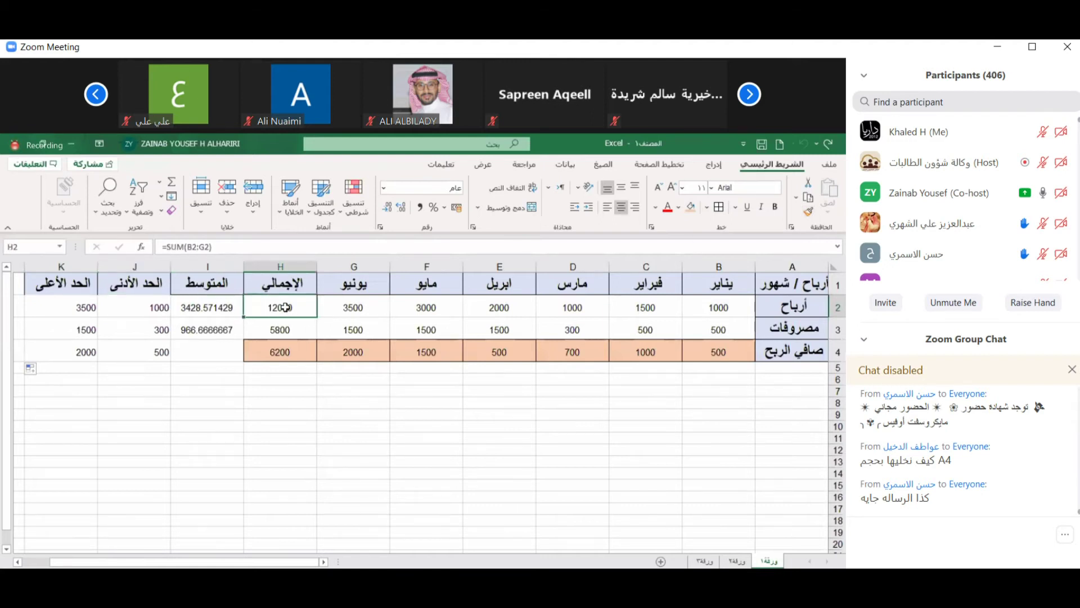
click(140, 312)
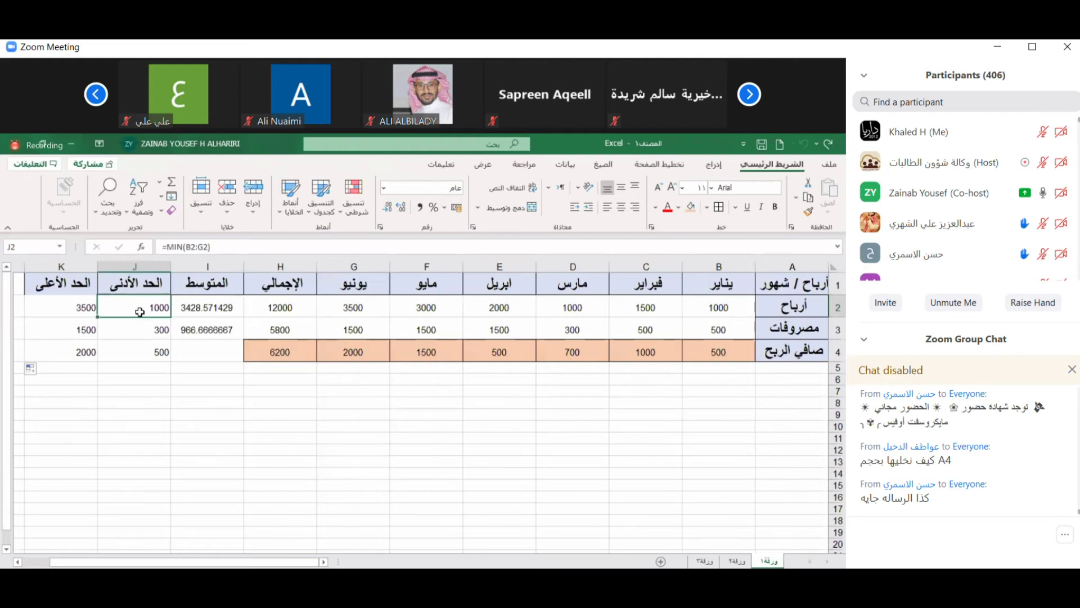
click(282, 307)
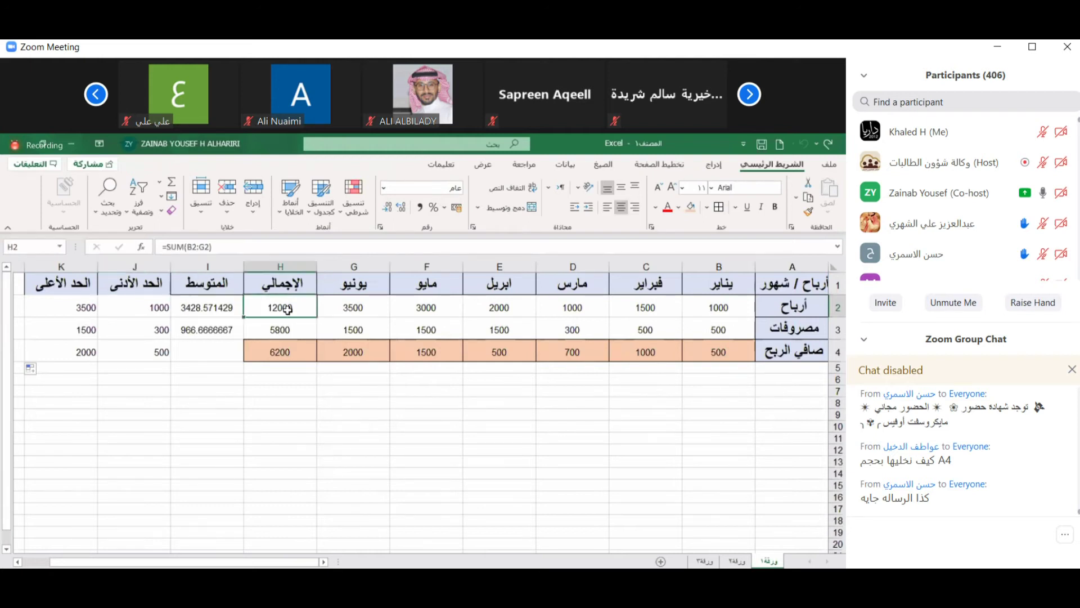
click(810, 212)
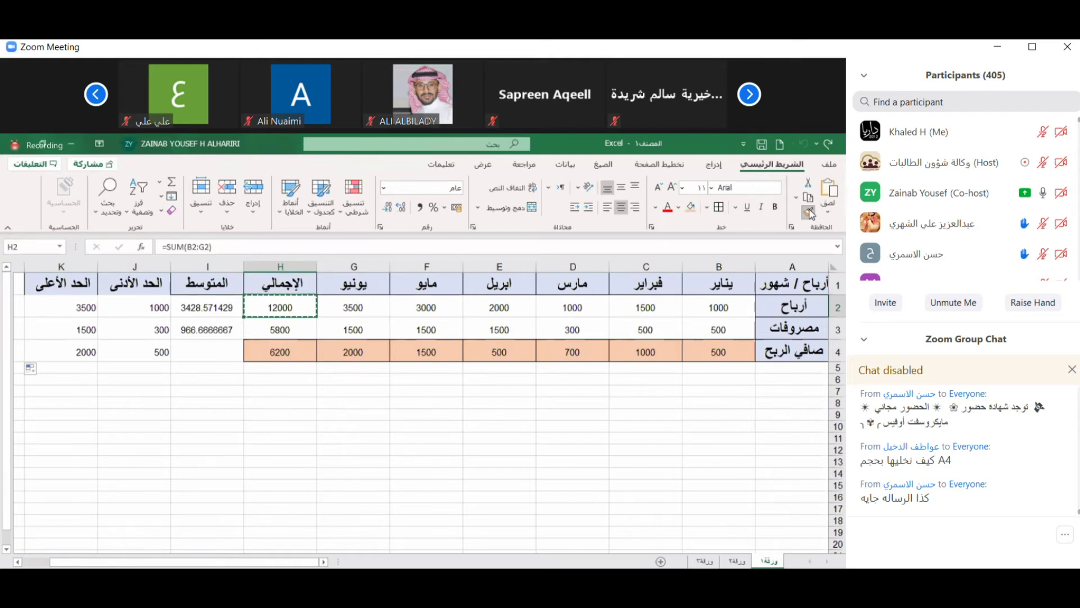
click(147, 309)
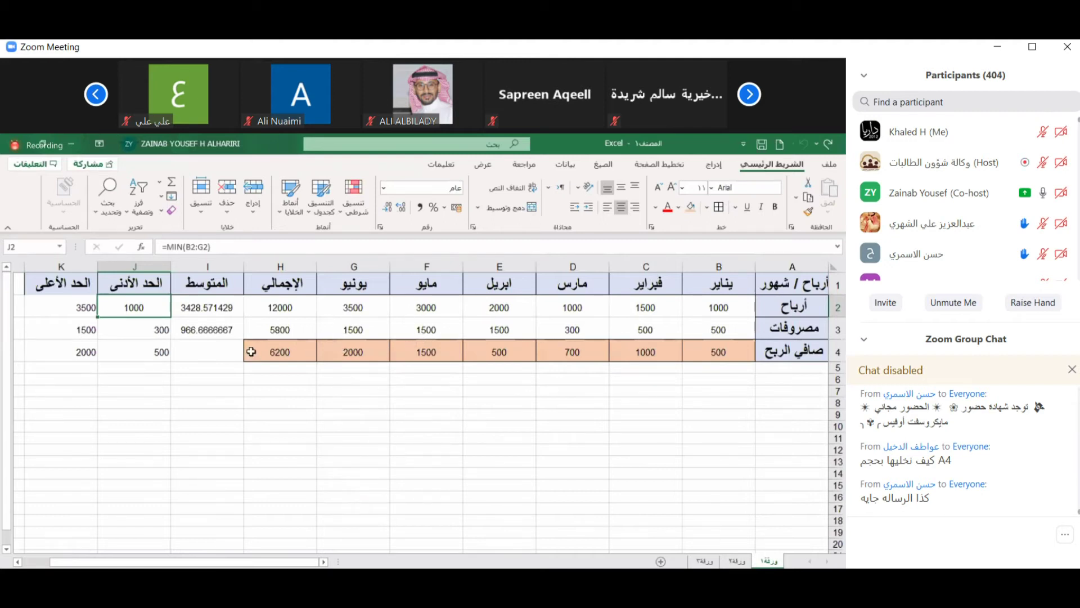
Copy the cell formatting of the net profit total H4 onto the minimum and maximum cells J4:K4 with Format Painter.
click(160, 355)
click(262, 352)
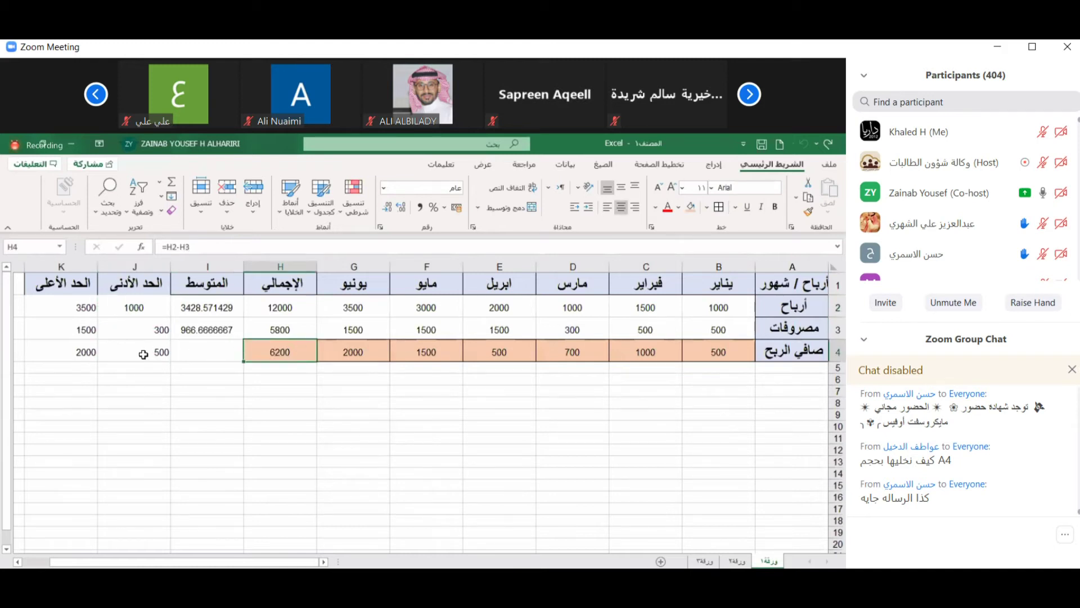
click(808, 213)
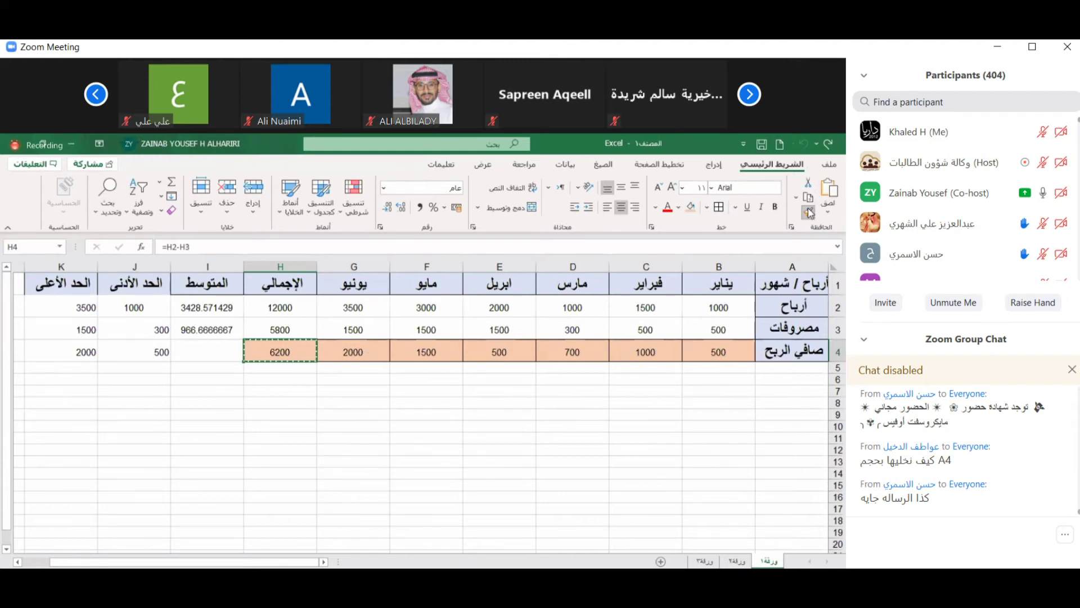
click(129, 348)
drag(129, 347, 74, 351)
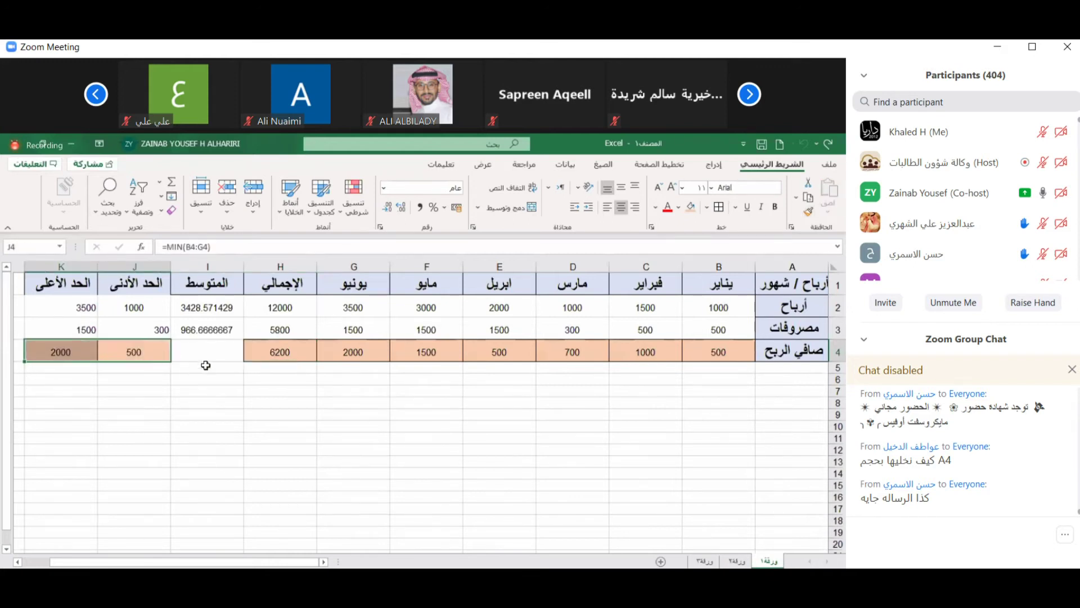
click(472, 350)
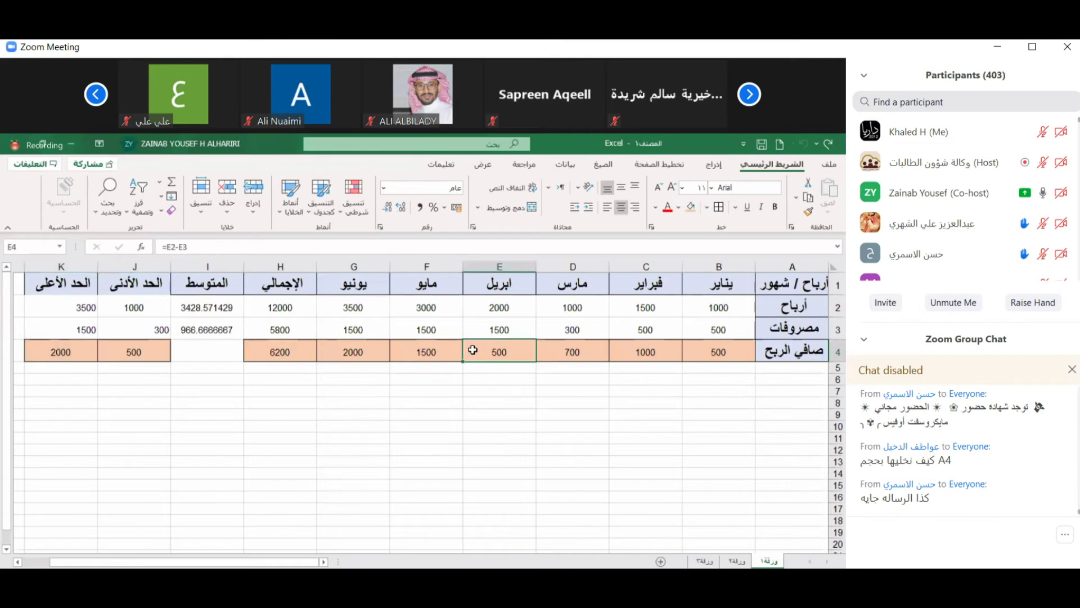
Fill the average formula from I3 down to I4 and copy the formatting of H4 onto I4 with Format Painter.
click(191, 333)
drag(172, 340, 174, 357)
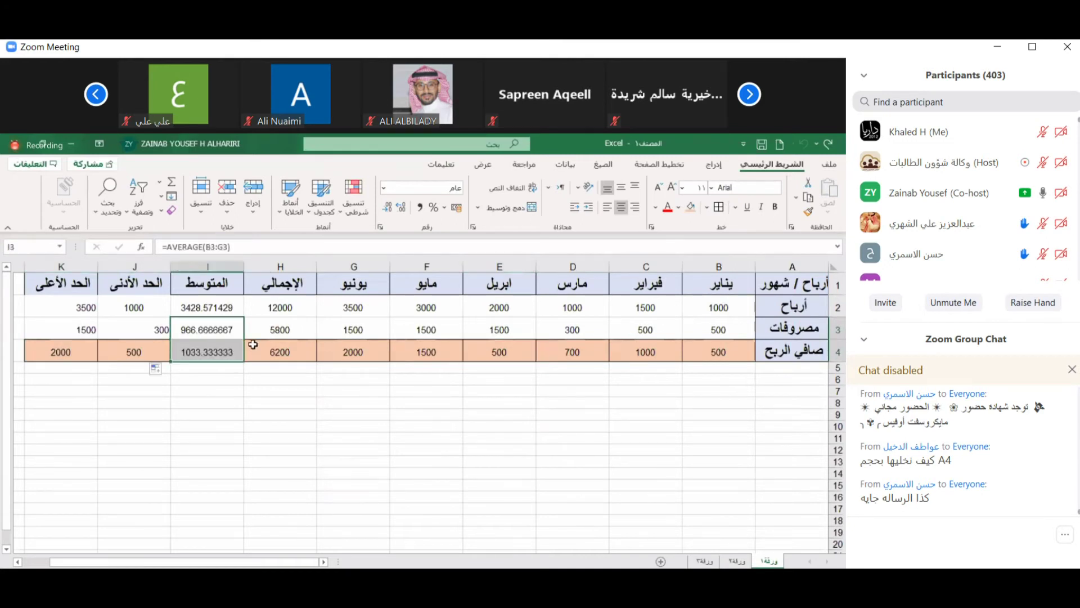
click(261, 345)
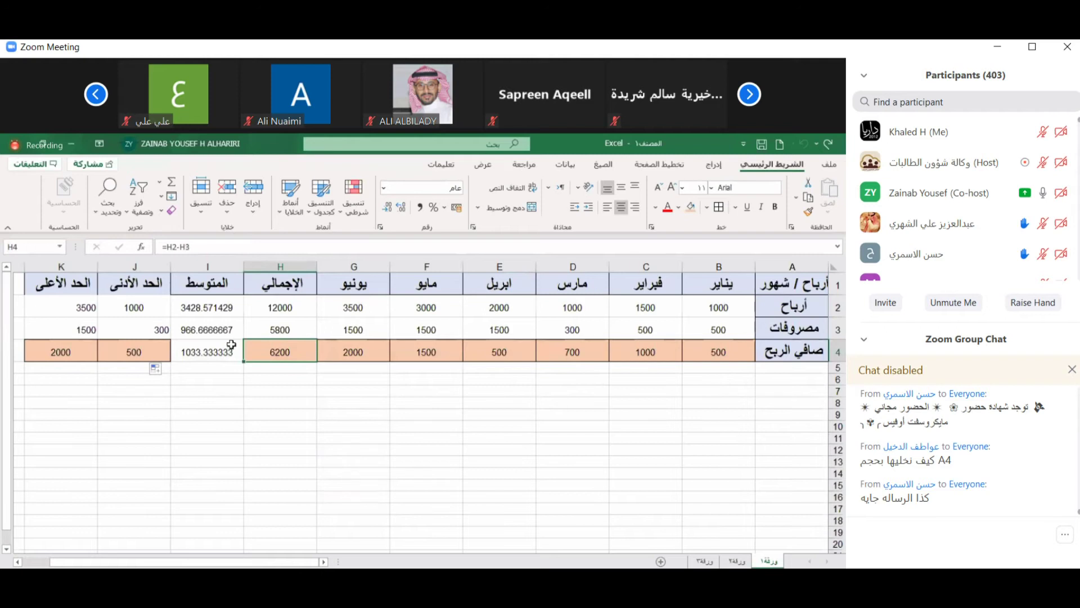
click(808, 212)
click(200, 350)
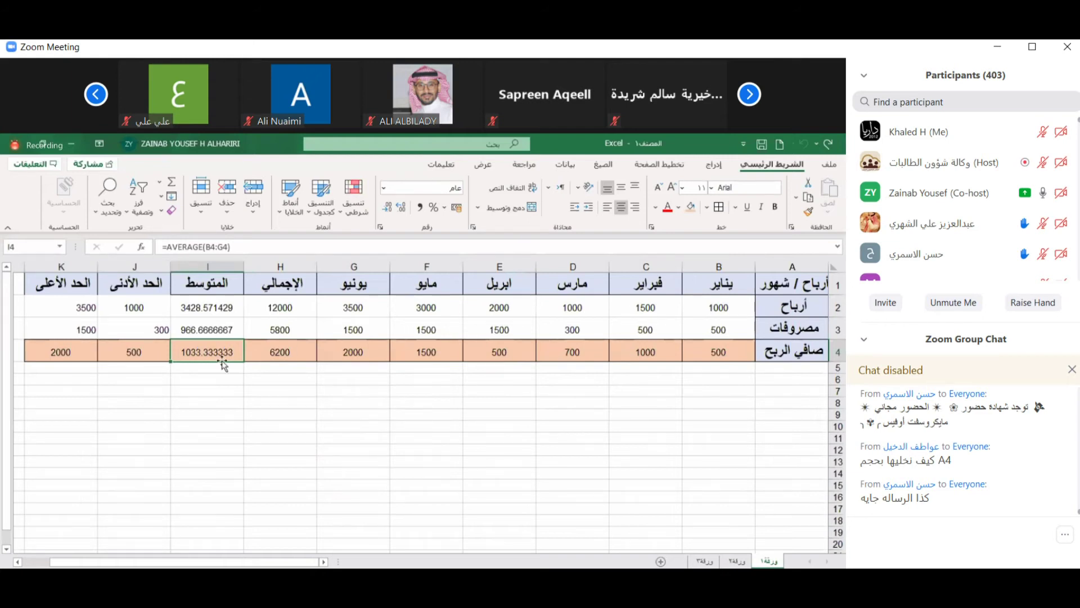
Center the minimum and maximum values of the profit and expense rows in J2:K3 horizontally.
click(135, 327)
drag(63, 327, 135, 307)
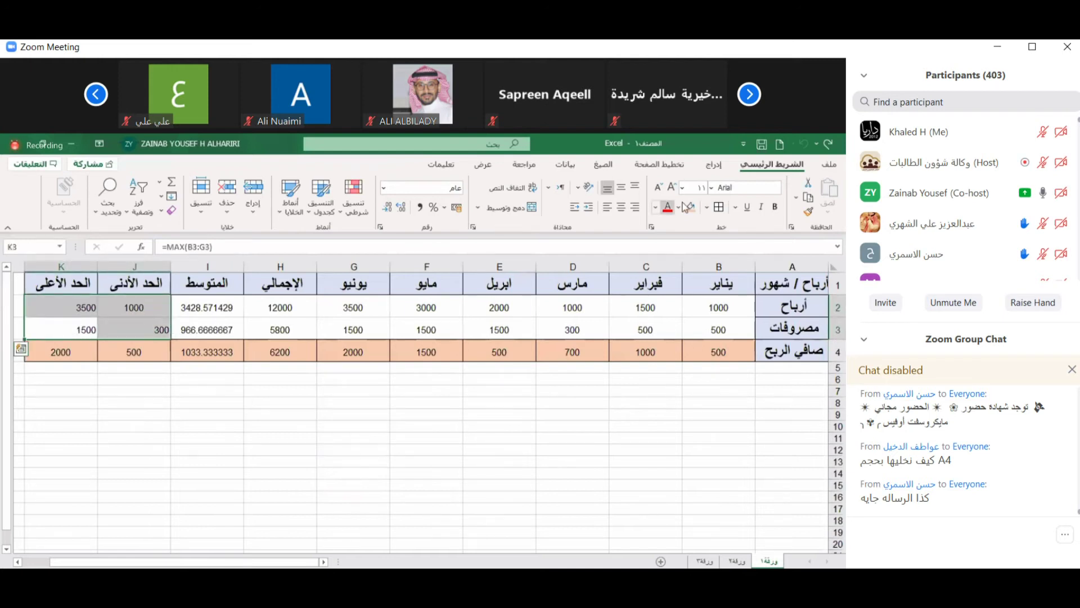
click(621, 210)
click(384, 302)
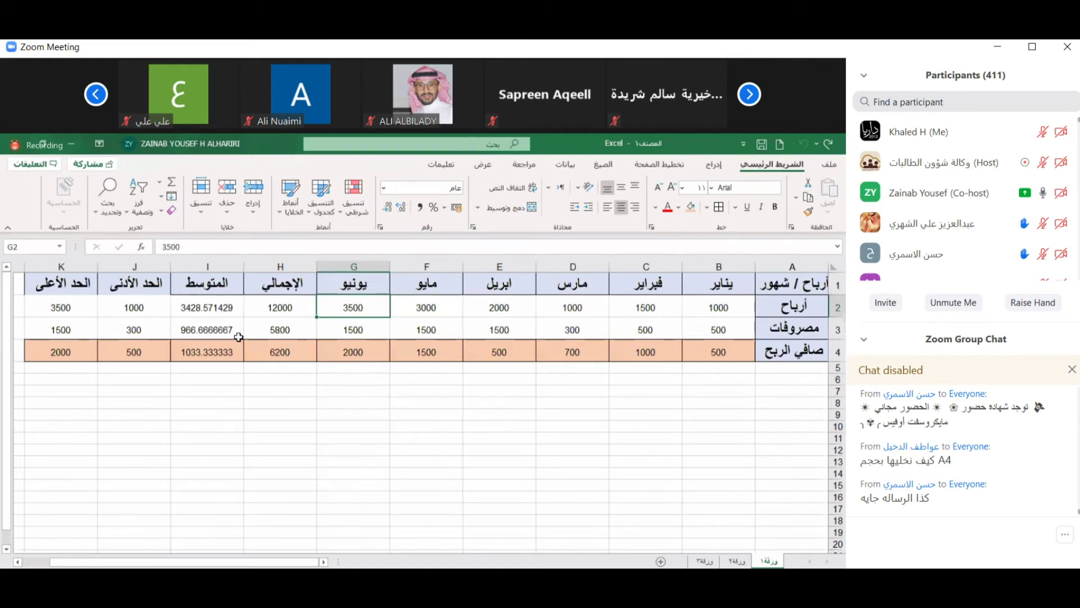
click(40, 360)
drag(41, 323, 773, 274)
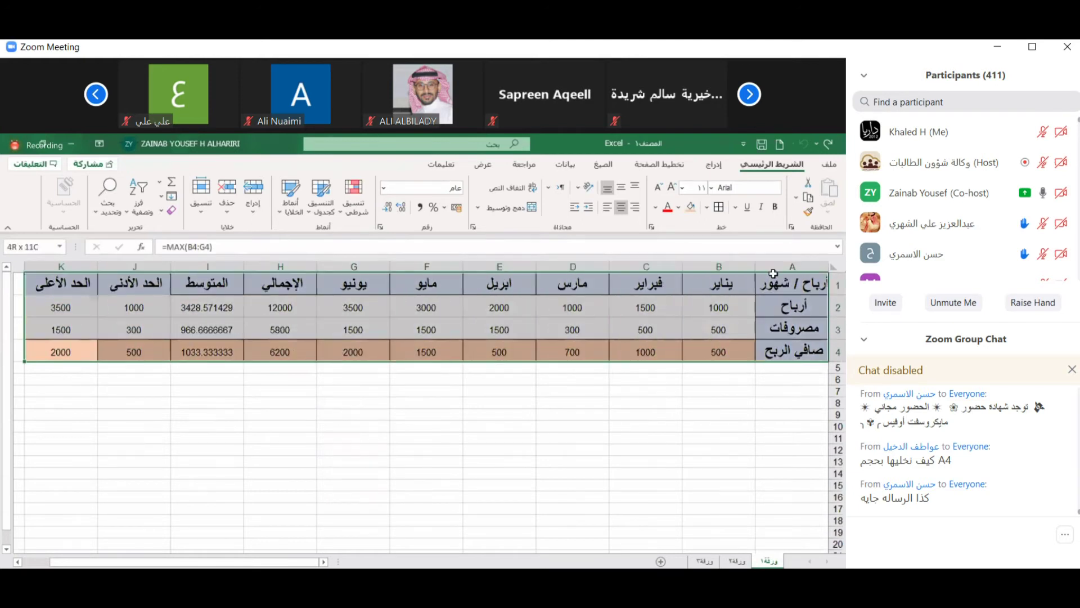
click(163, 324)
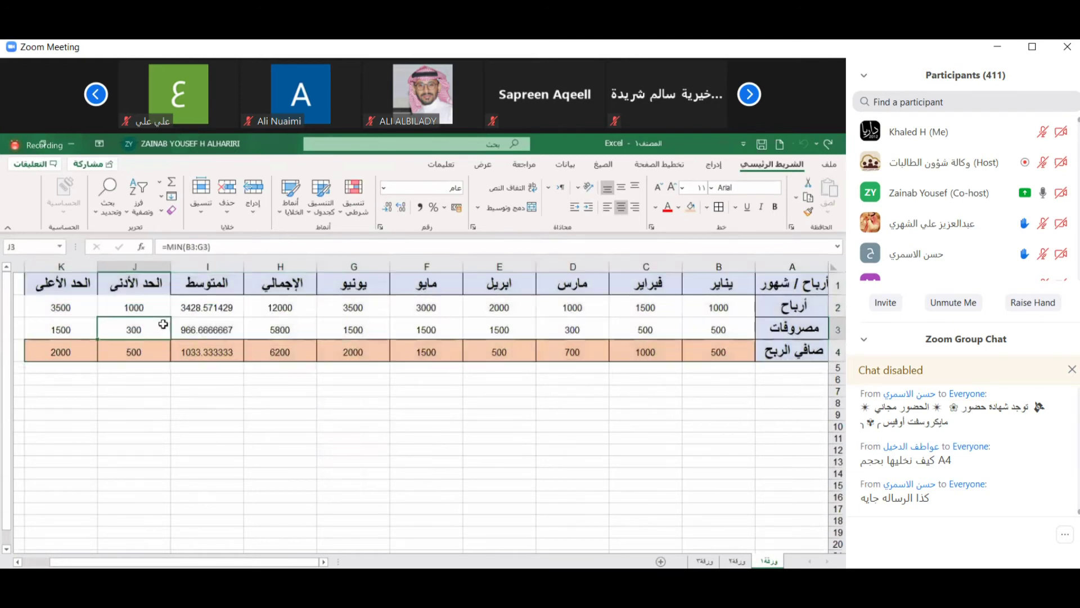
click(267, 346)
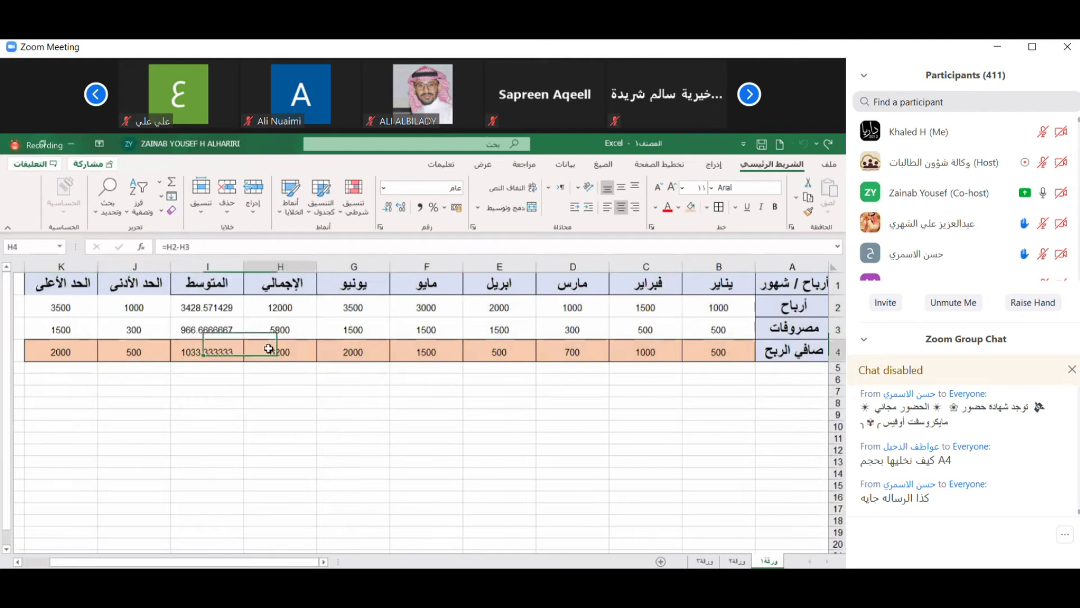
Insert a 3-D clustered column chart from the monthly data in A1:G4.
click(320, 350)
drag(328, 290, 831, 285)
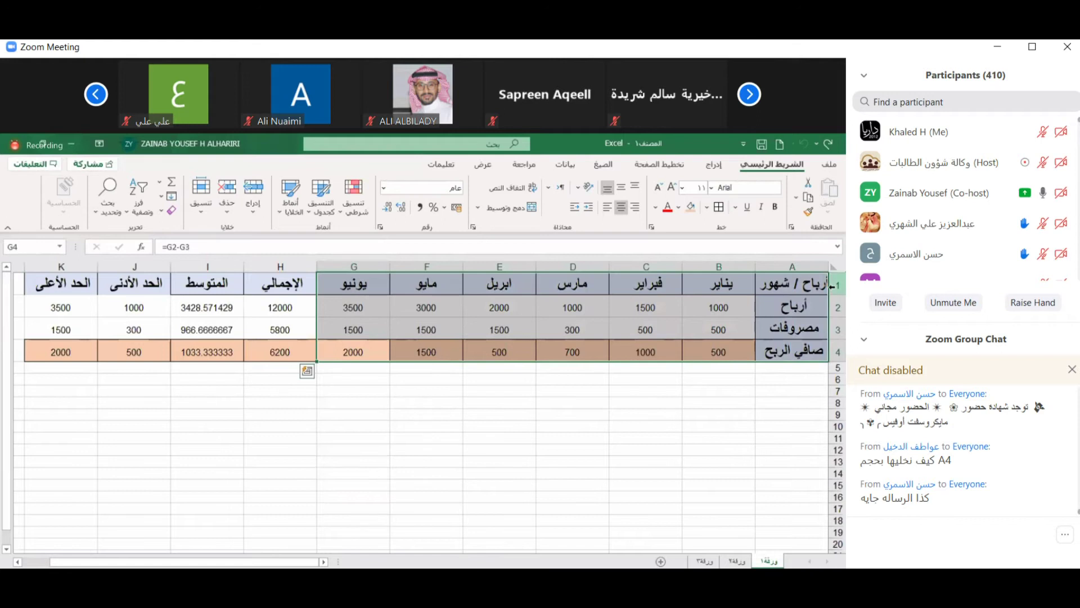
click(714, 164)
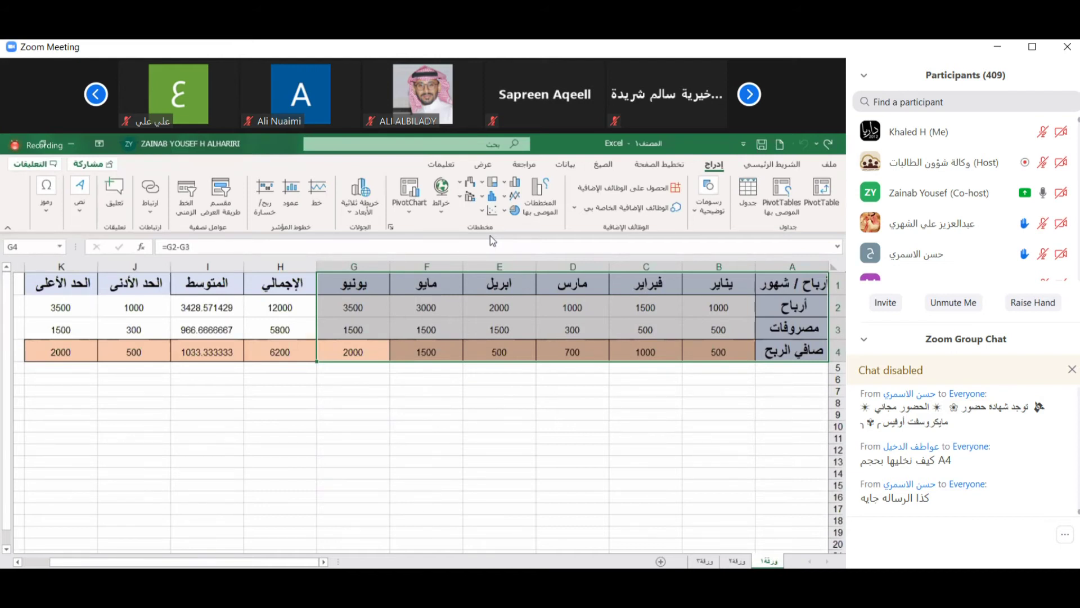
click(510, 183)
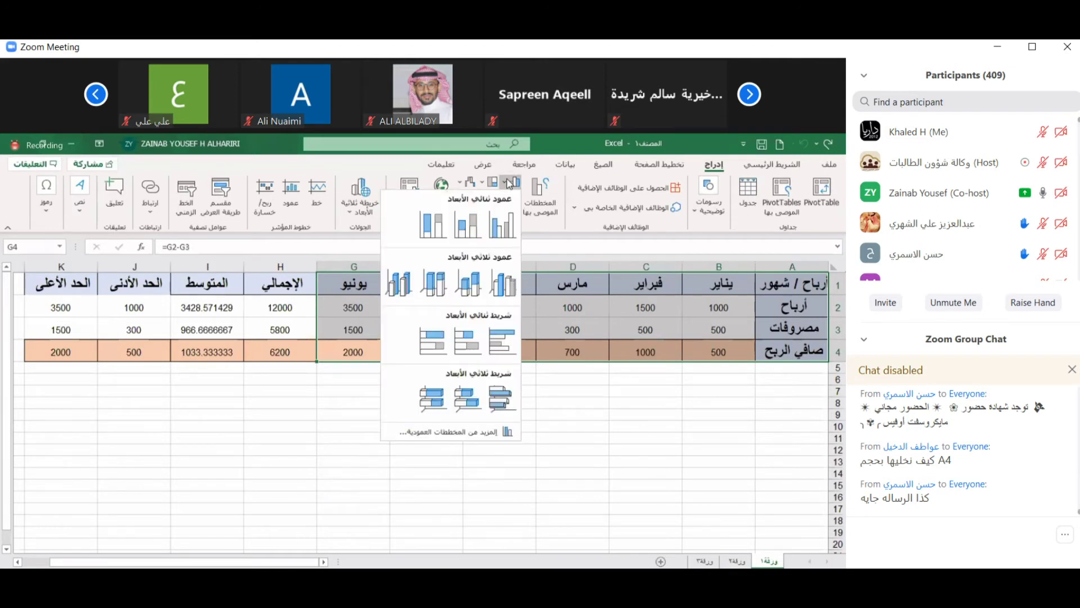
key(Escape)
click(483, 195)
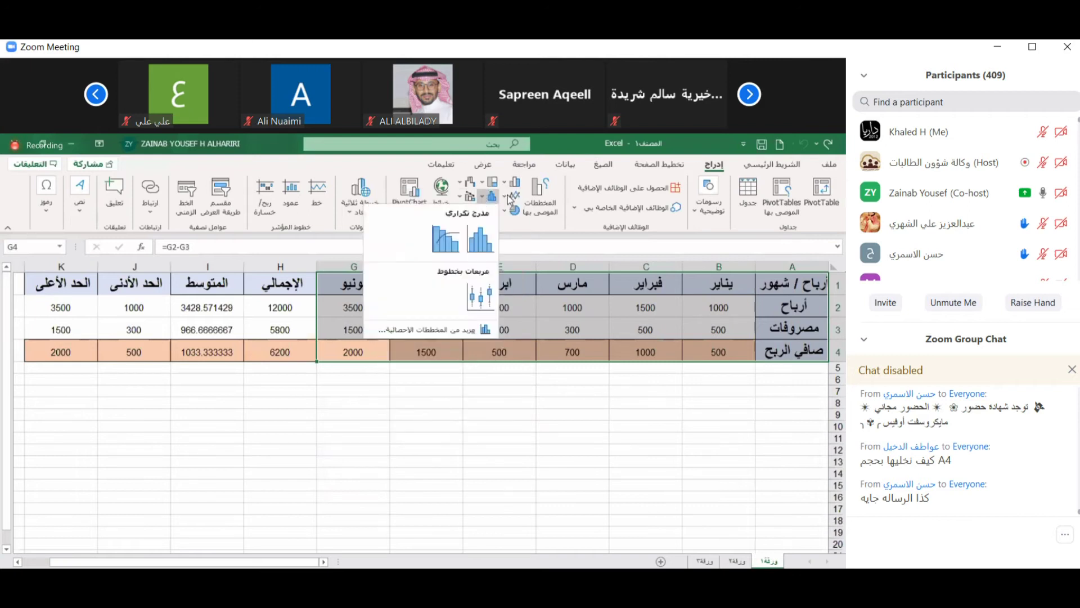
click(510, 198)
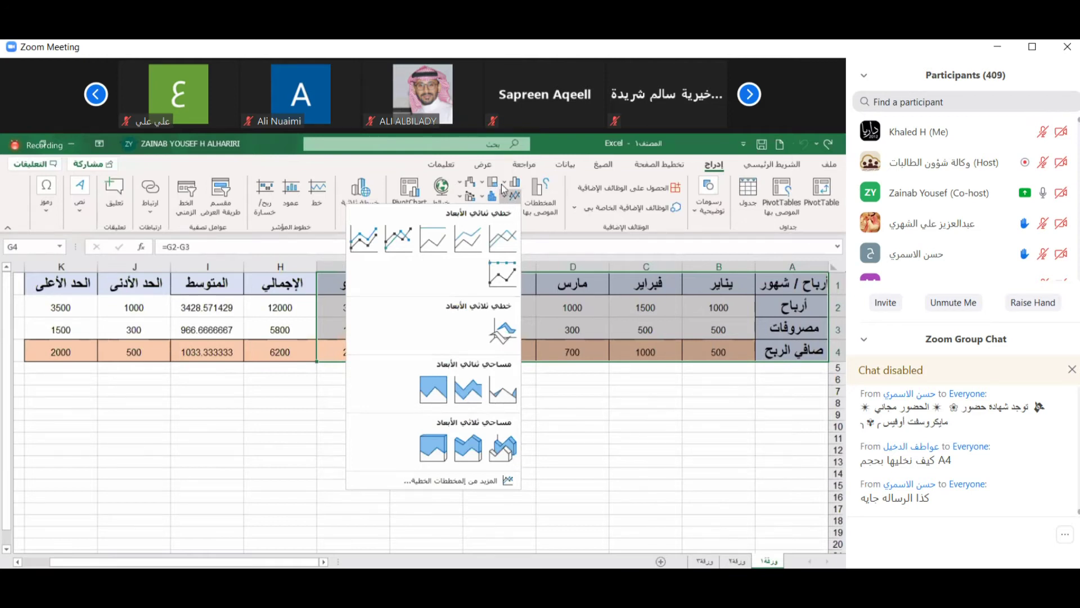
click(512, 183)
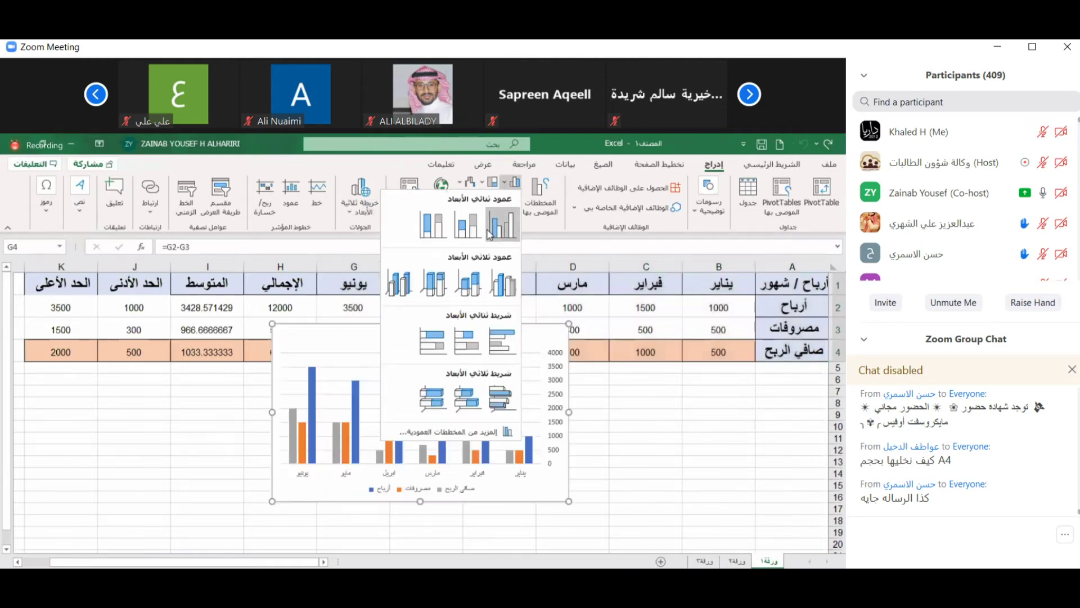
click(504, 285)
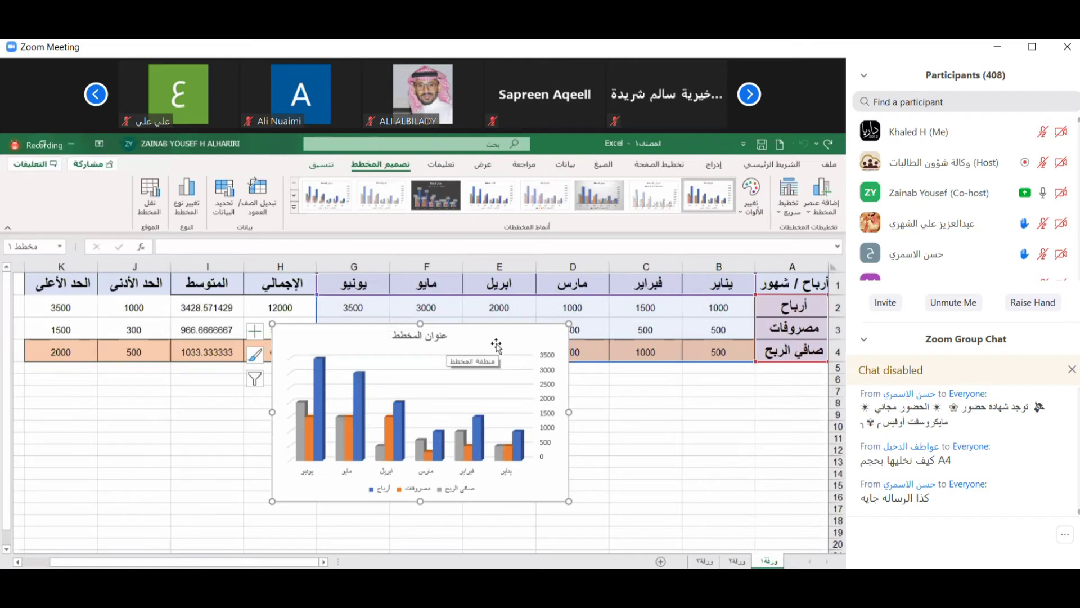
Move the column chart into the empty area below the table and enlarge it slightly.
drag(496, 343, 494, 366)
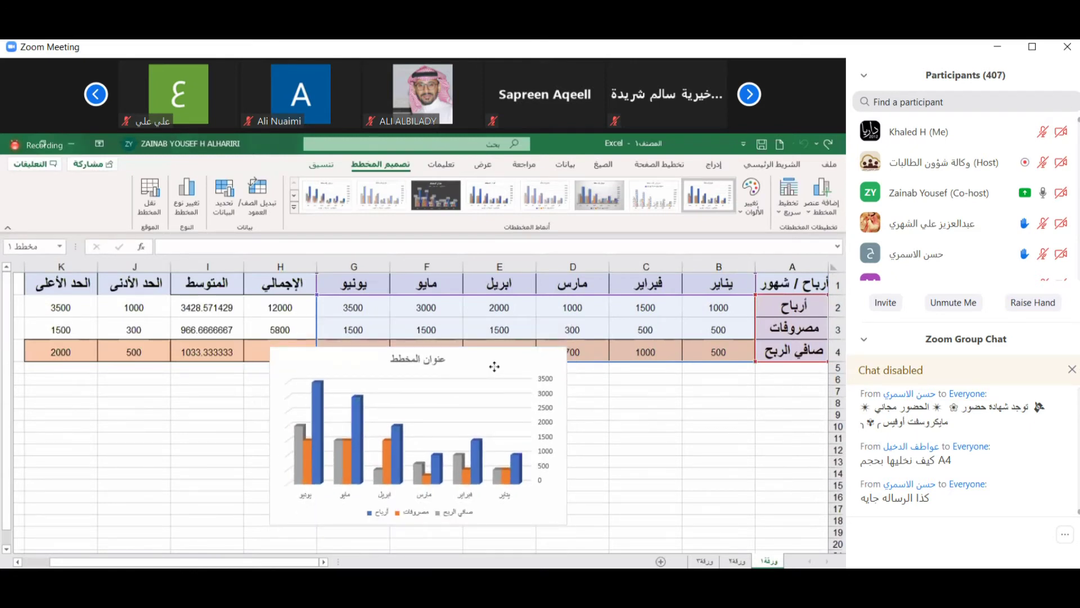
mouse_move(495, 364)
mouse_down()
mouse_move(489, 417)
mouse_move(508, 422)
mouse_move(503, 406)
mouse_up()
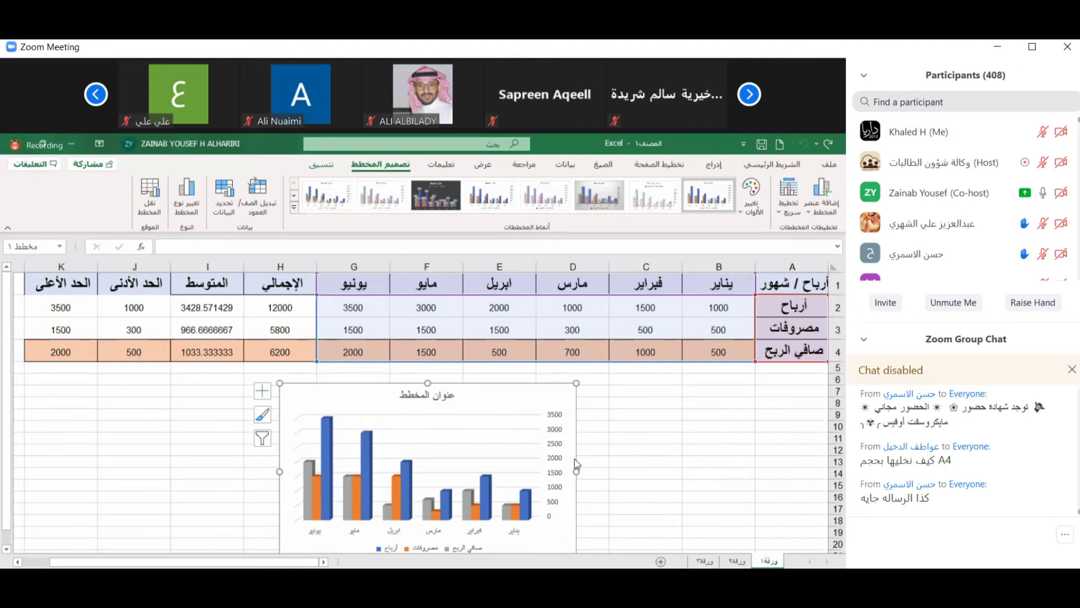
click(441, 396)
click(397, 414)
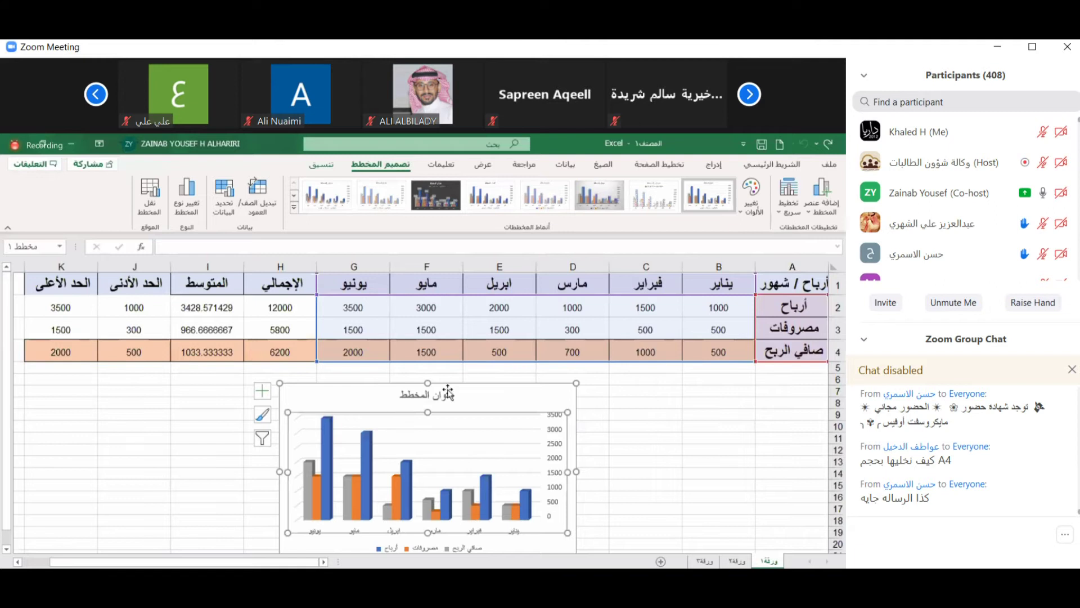
drag(576, 383, 573, 434)
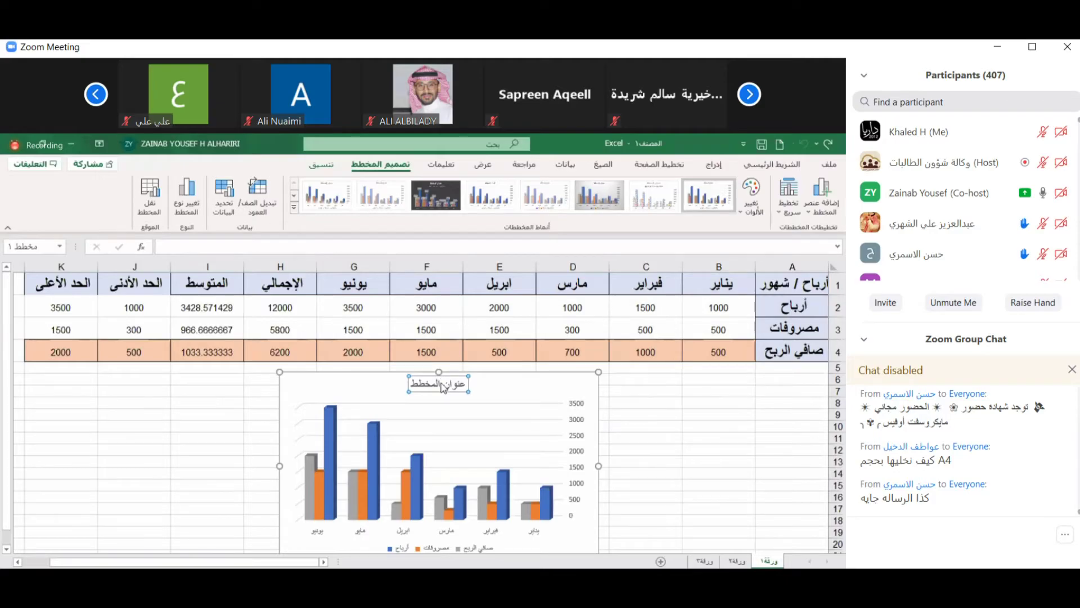
Replace the chart title with "مبيعات سنة ١٤٤١".
double_click(442, 384)
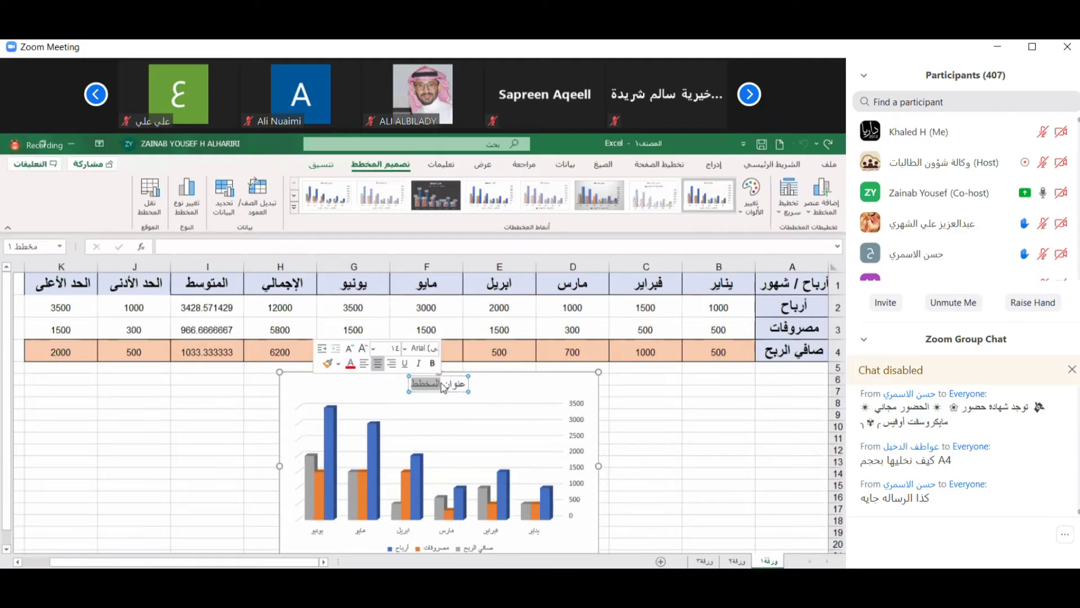
key(BackSpace)
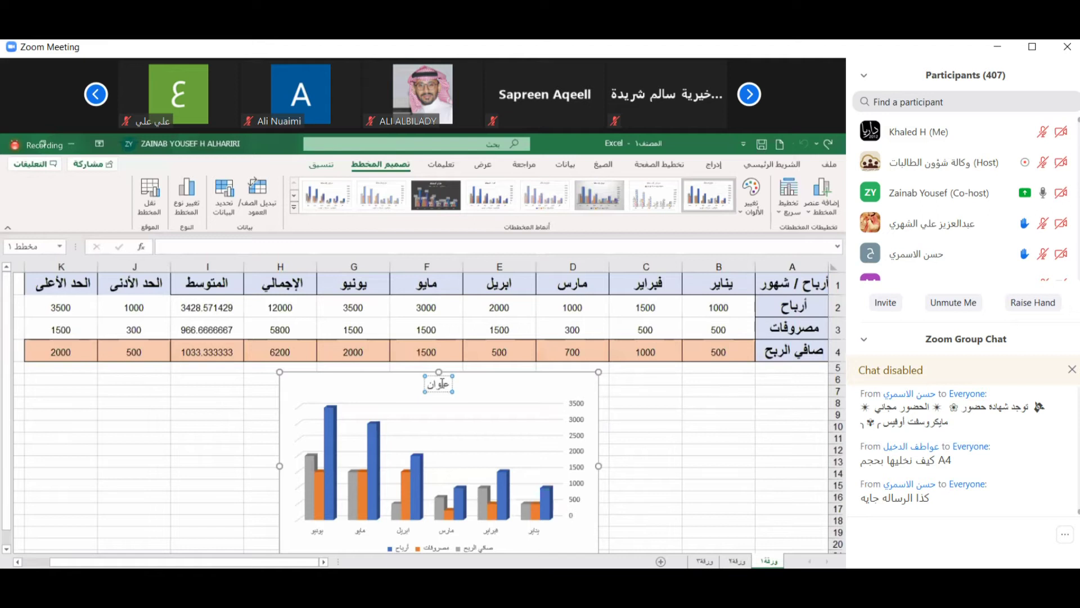
key(BackSpace)
key(BackSpace)
key(BackSpace)
key(BackSpace)
key(BackSpace)
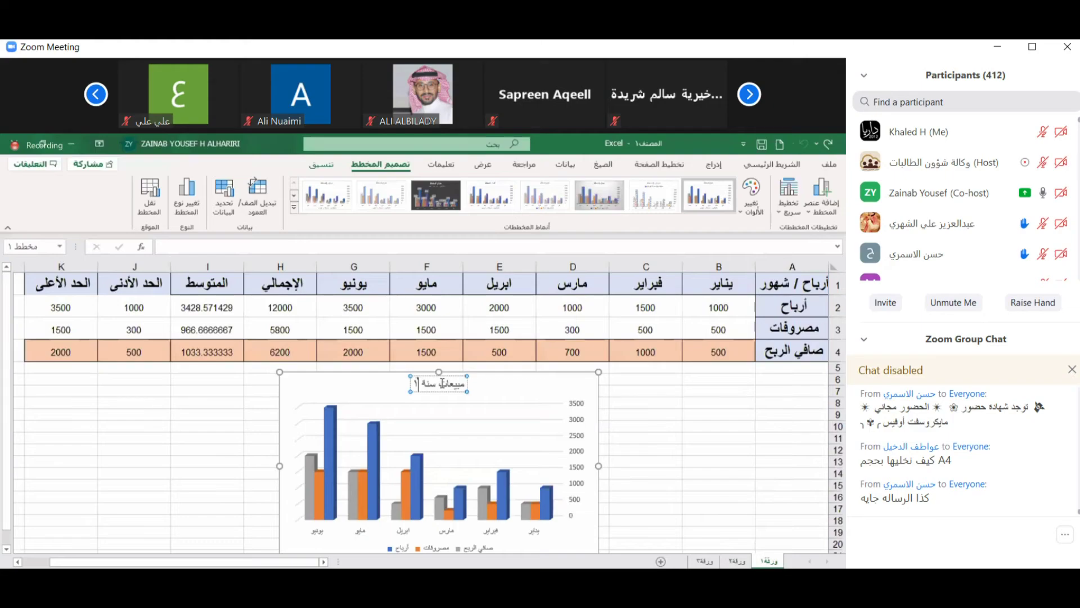
text(٤١)
key(BackSpace)
key(BackSpace)
key(BackSpace)
text(١٤٤١)
click(477, 418)
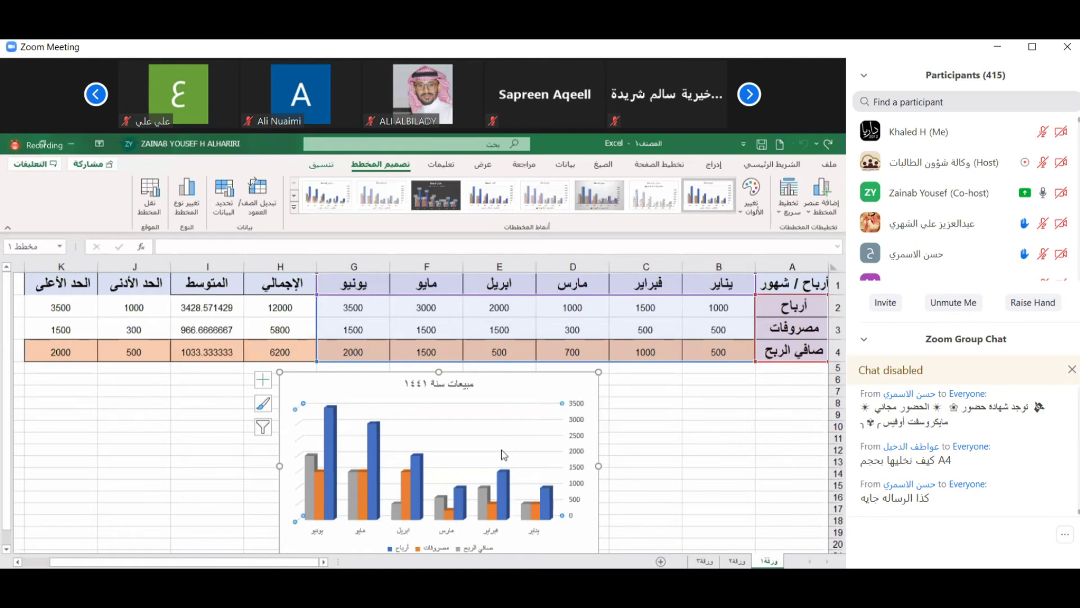
click(622, 430)
Set the chart title's position to above the chart (أعلى المخطط).
click(432, 385)
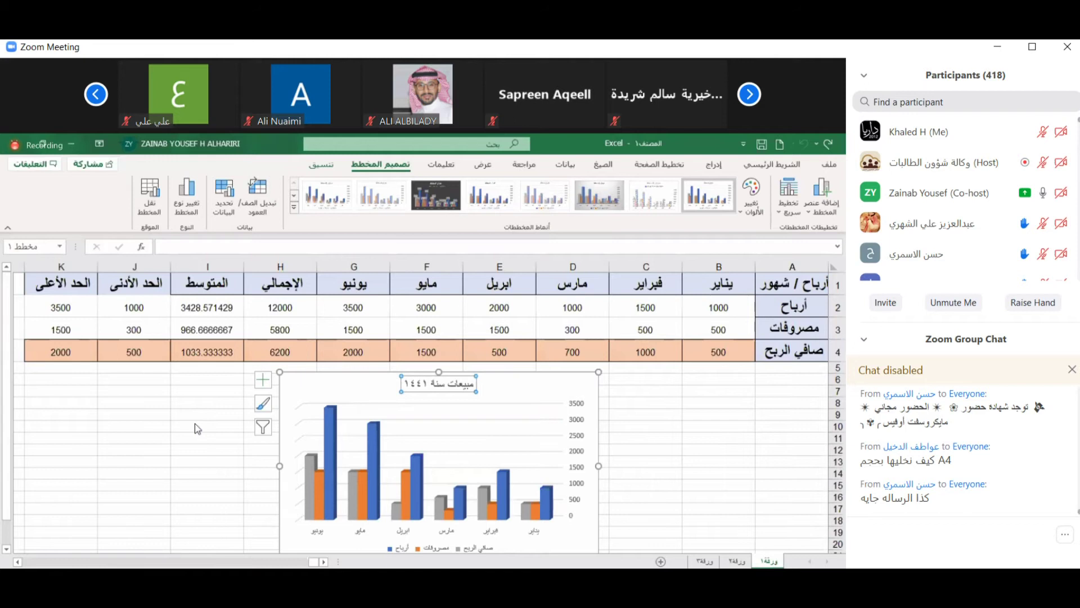
key(Escape)
click(831, 214)
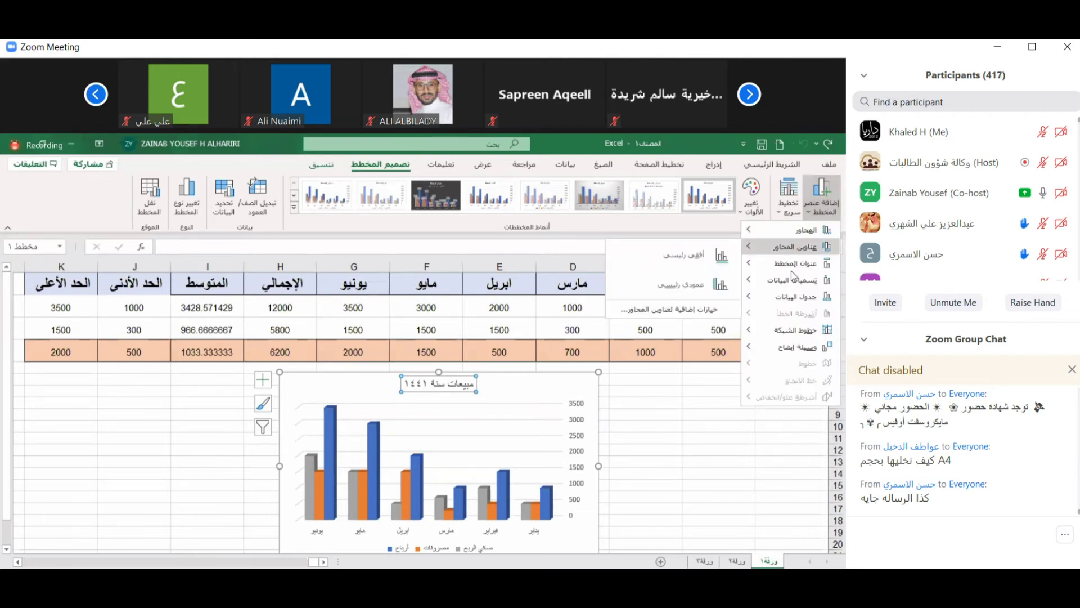
mouse_move(793, 263)
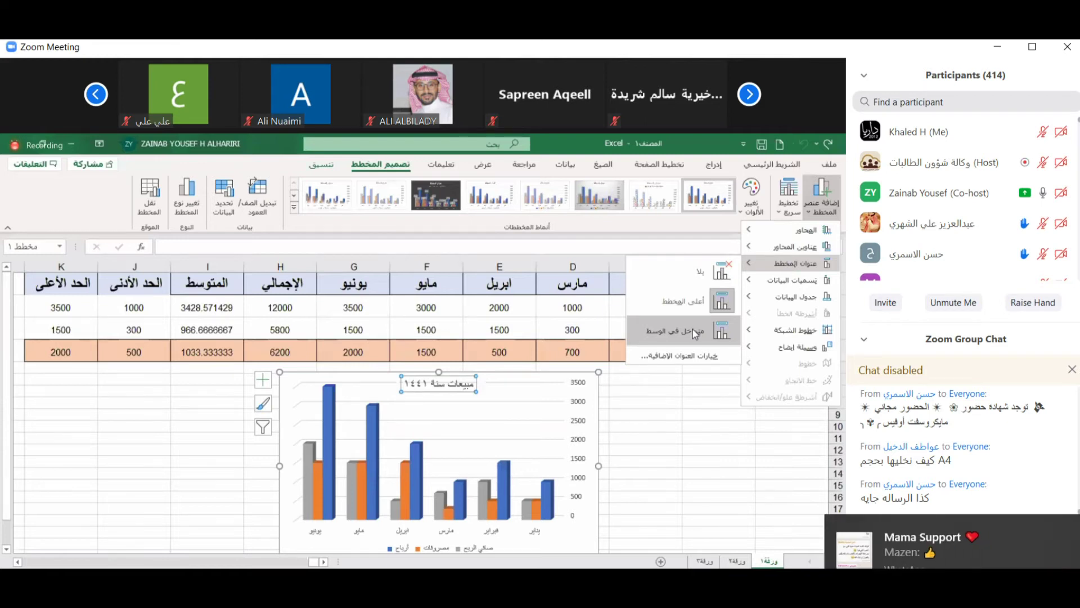
click(697, 305)
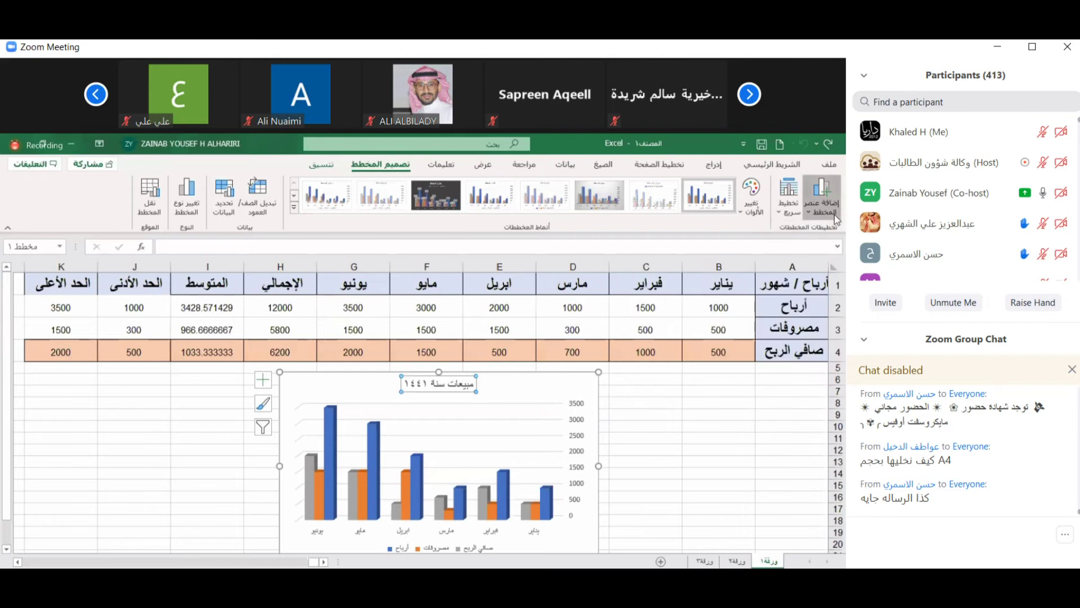
click(836, 219)
click(818, 209)
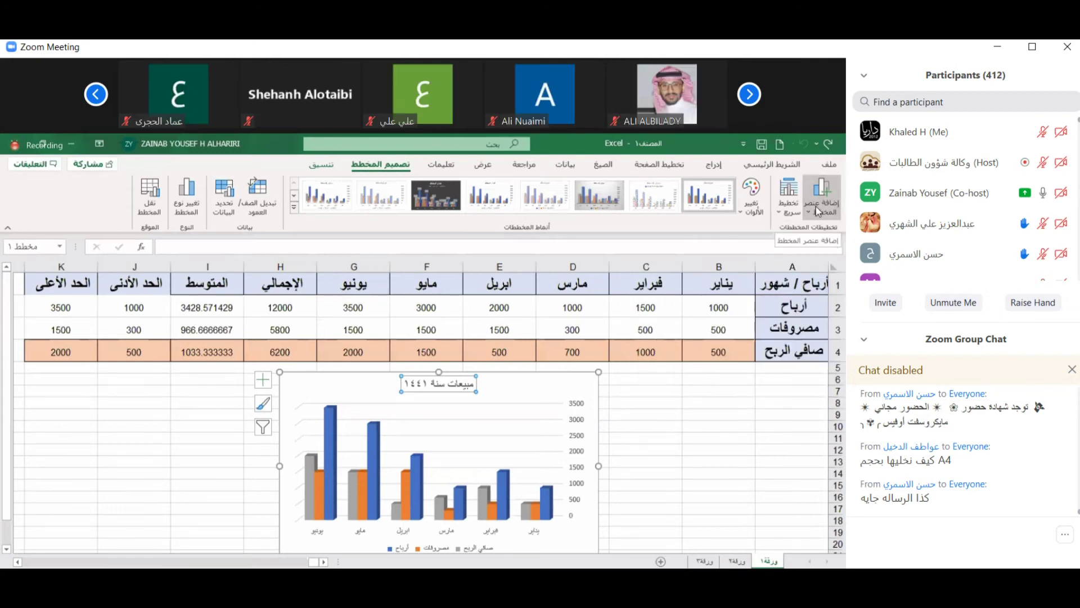
click(816, 207)
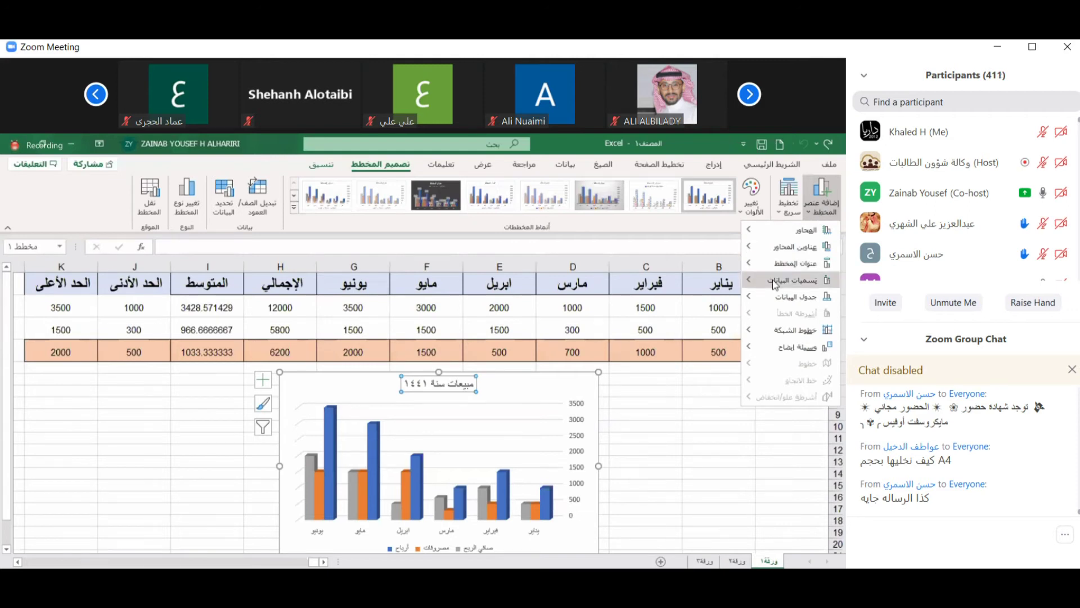
mouse_move(777, 281)
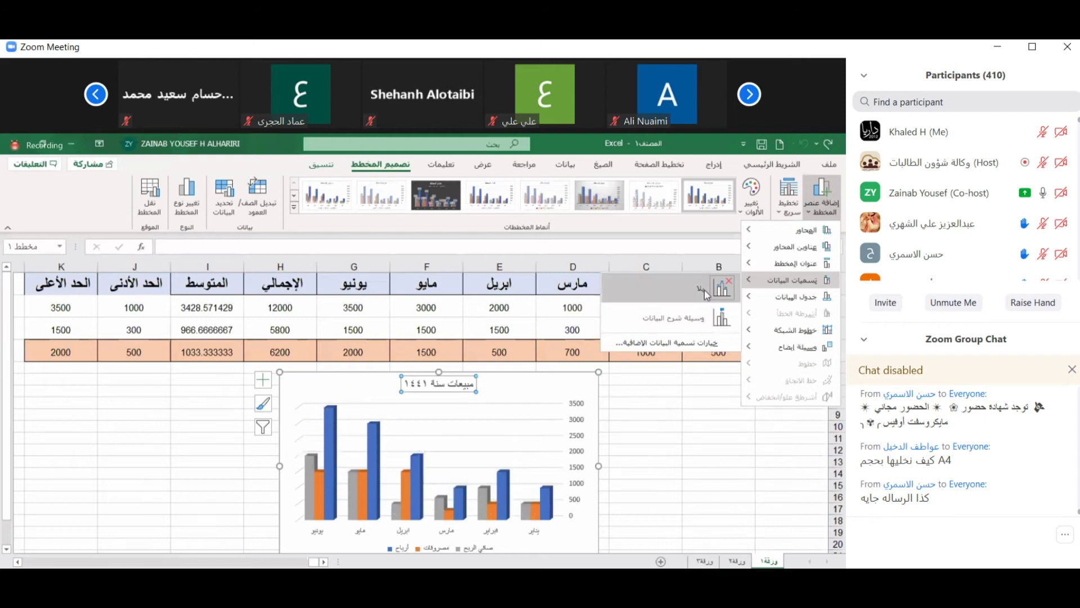
click(575, 428)
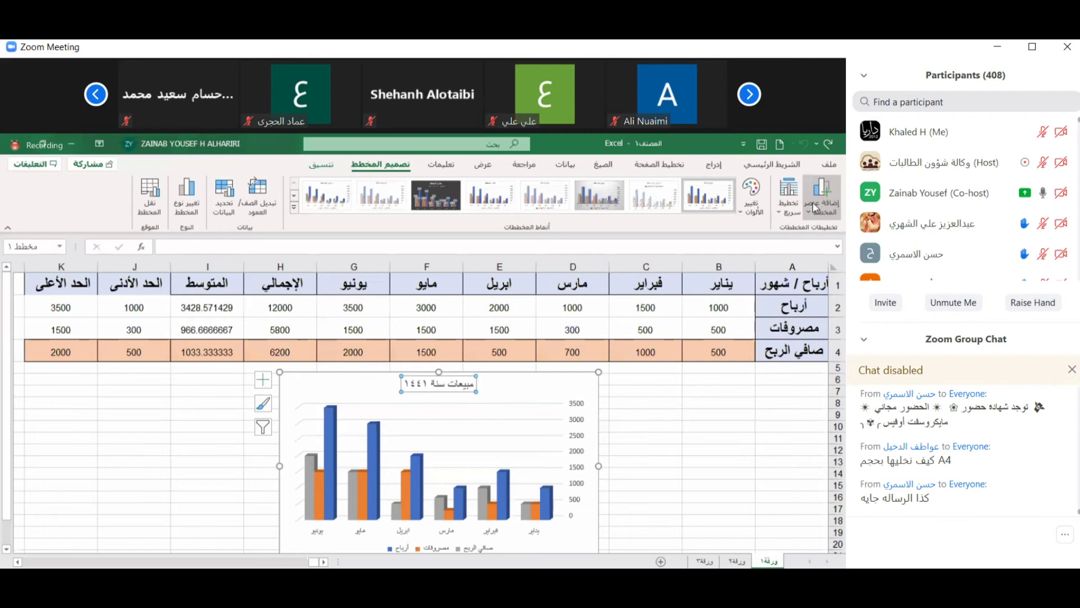
Move the column chart's legend to the top (أعلى), just beneath the chart title.
click(815, 208)
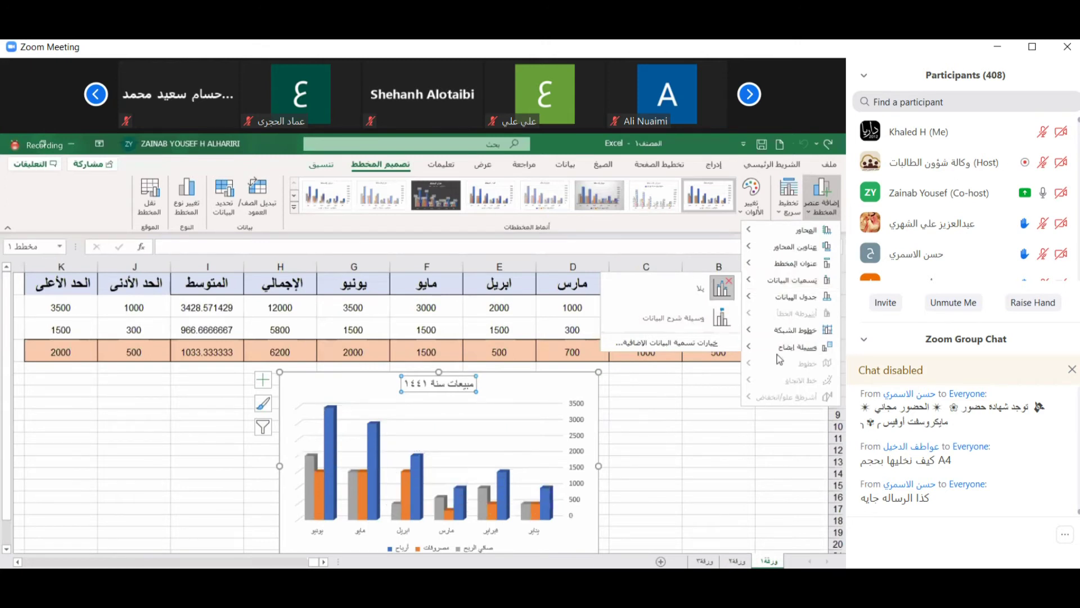
mouse_move(775, 355)
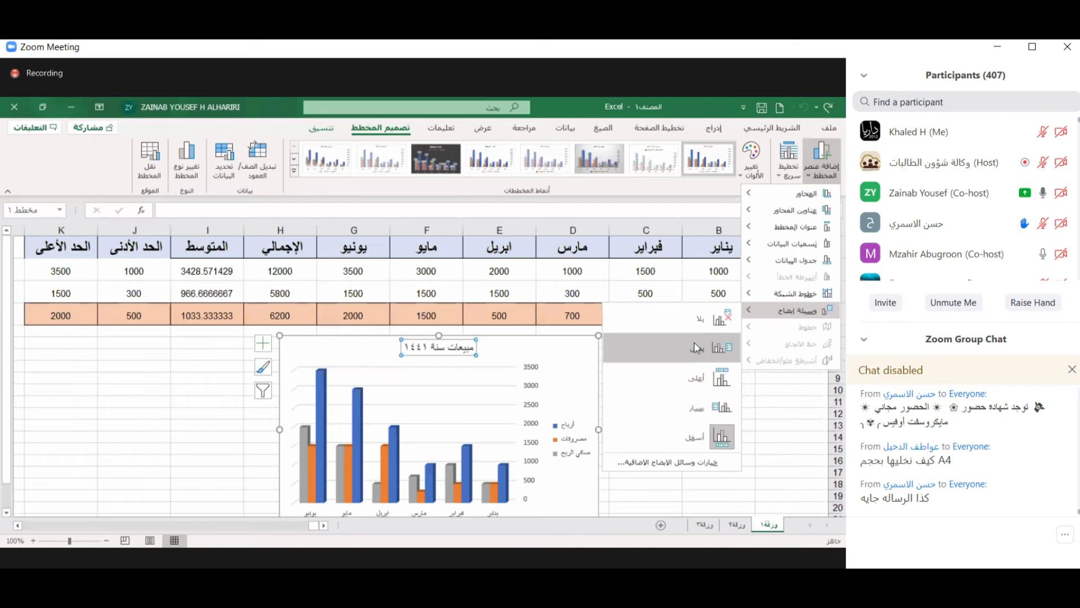
click(695, 374)
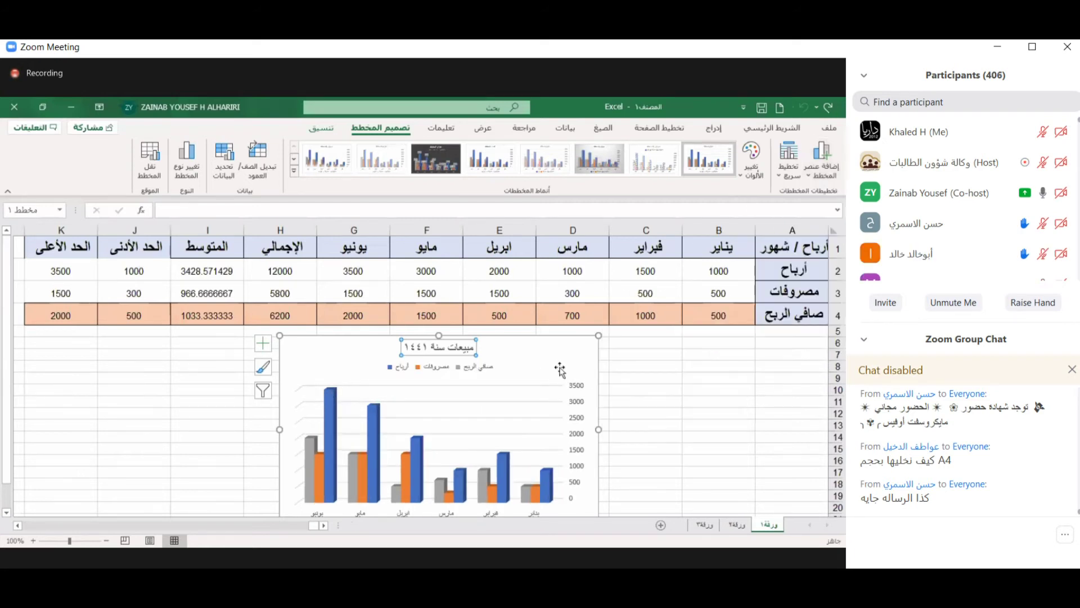
click(558, 369)
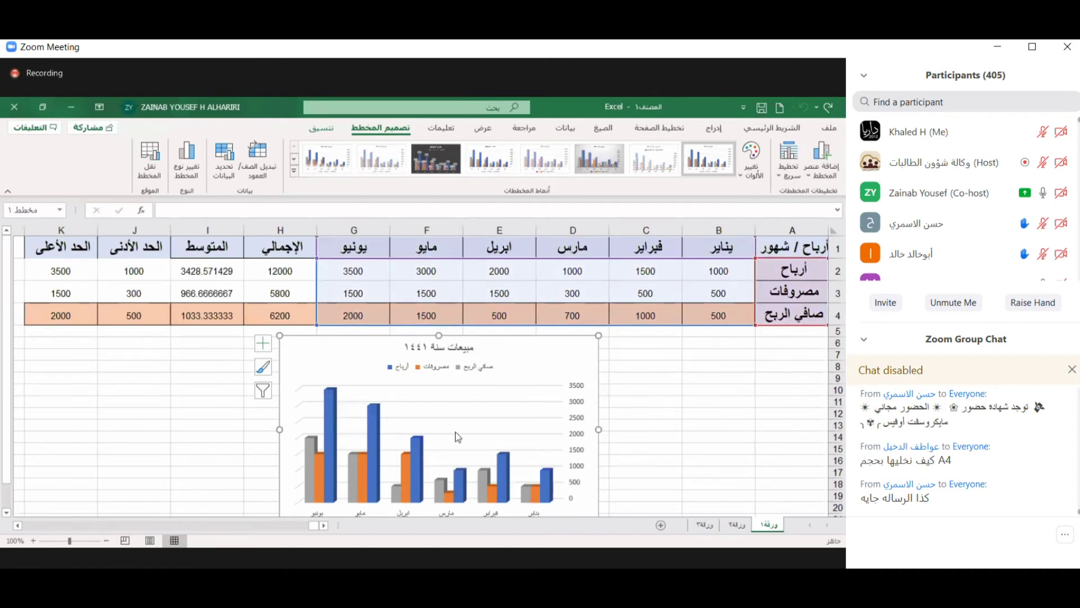
click(382, 468)
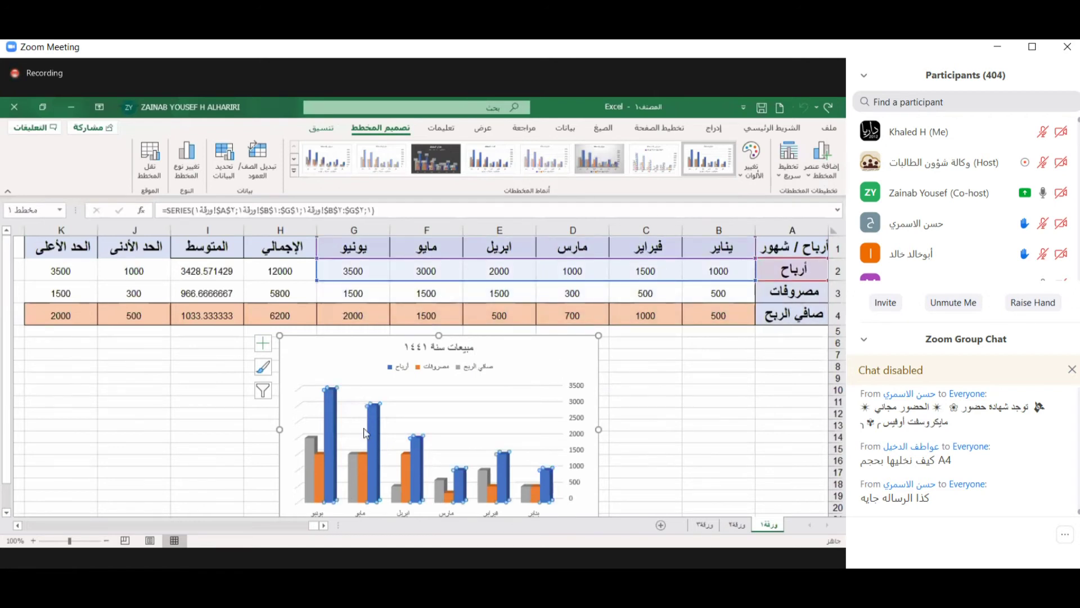
click(417, 456)
double_click(501, 466)
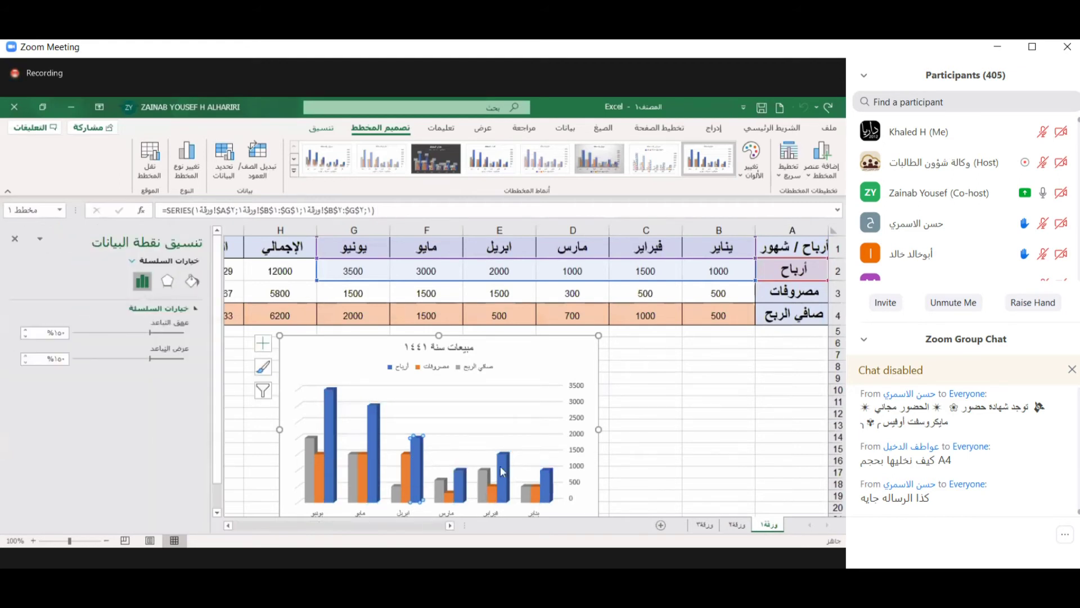
click(14, 238)
double_click(373, 435)
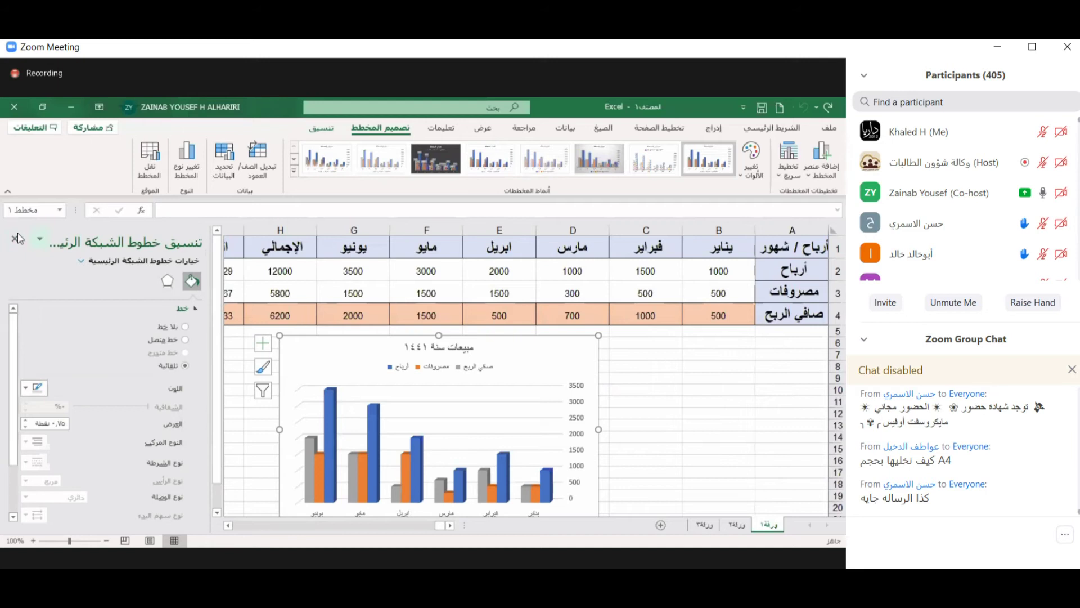
click(15, 238)
Preview alternative color palettes on the column chart with the أرباح series selected, keeping the original palette.
click(372, 430)
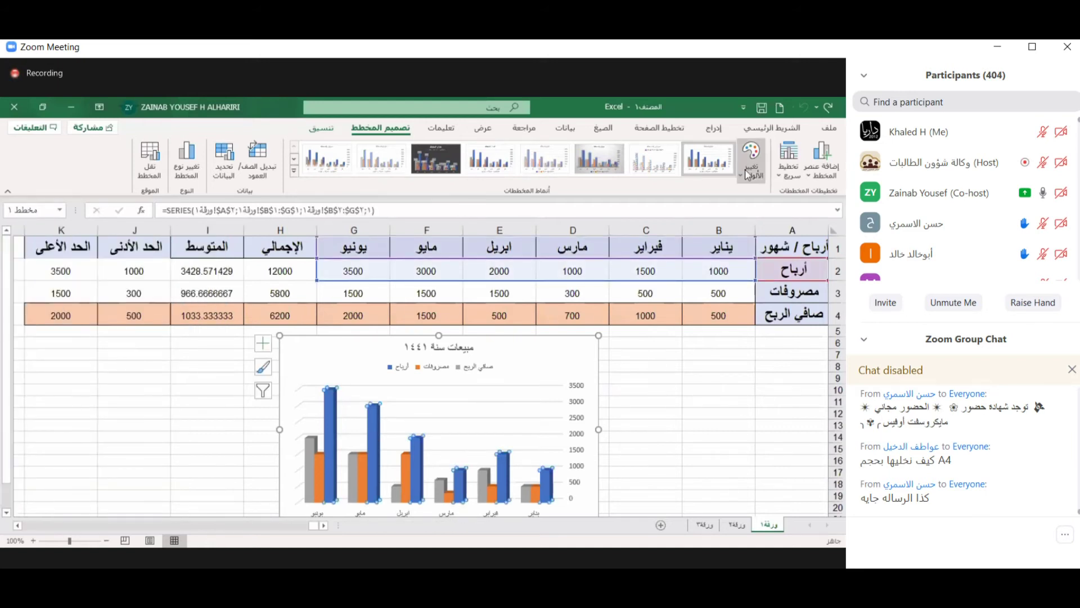
click(745, 169)
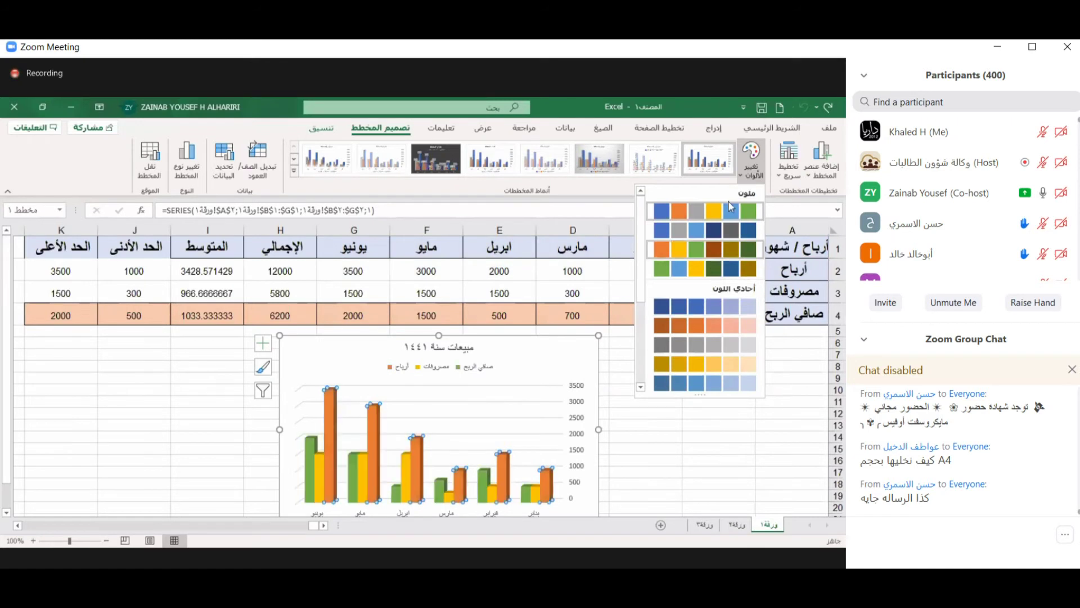
click(497, 390)
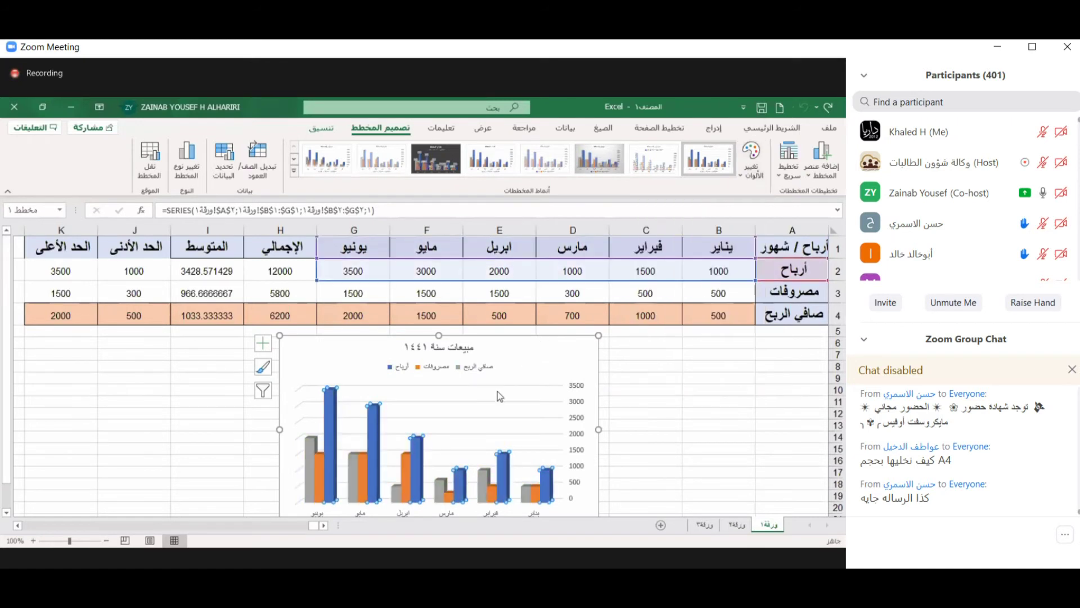
Browse the chart type previews for the monthly data, including pie, bar, area, stock, radar and histogram.
click(455, 407)
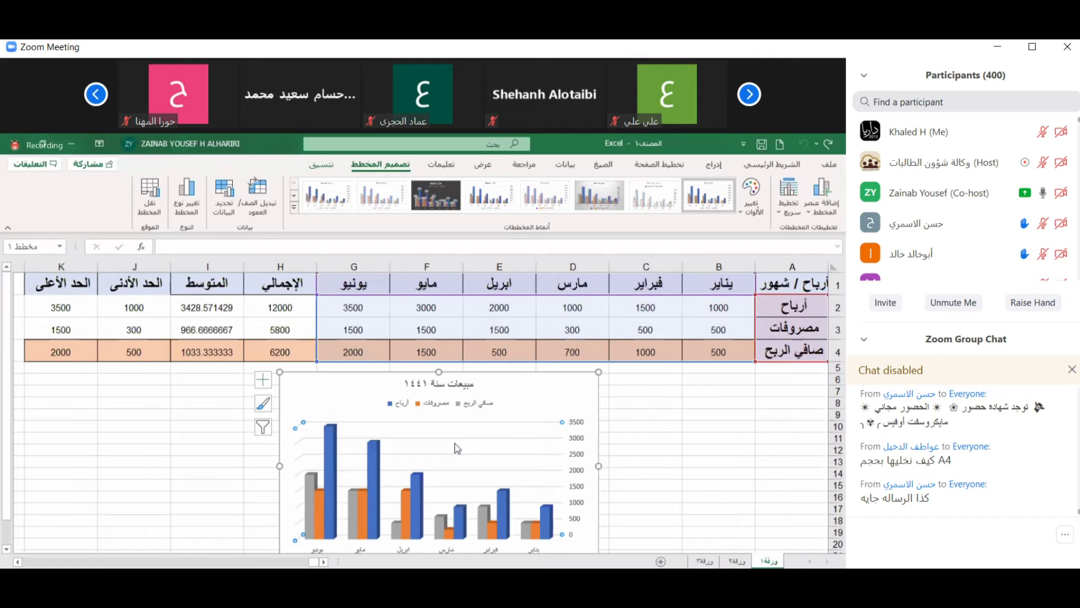
click(190, 215)
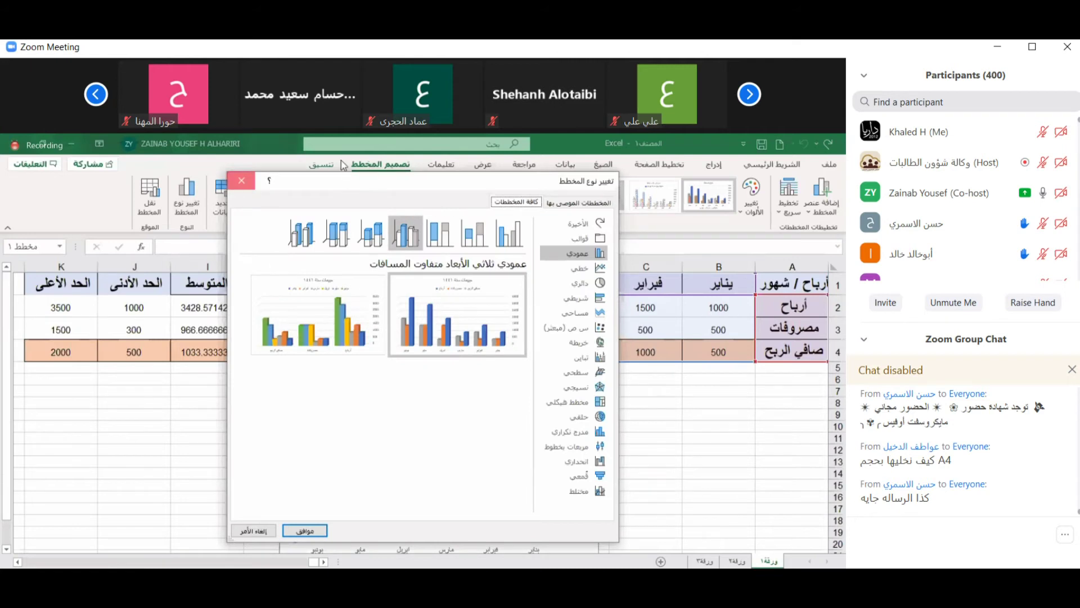
key(Return)
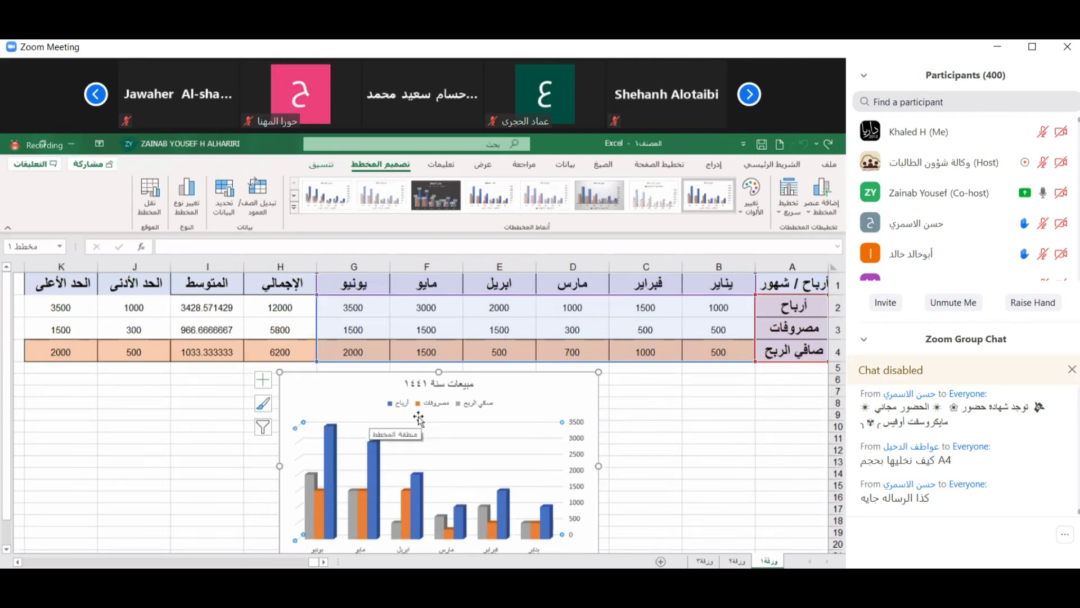
click(194, 215)
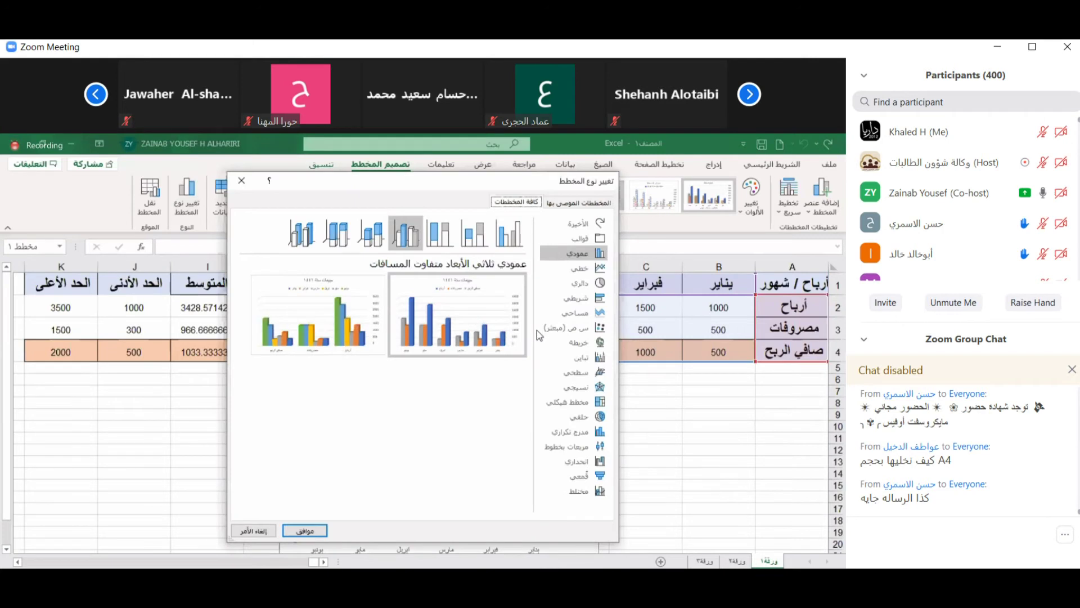
click(575, 283)
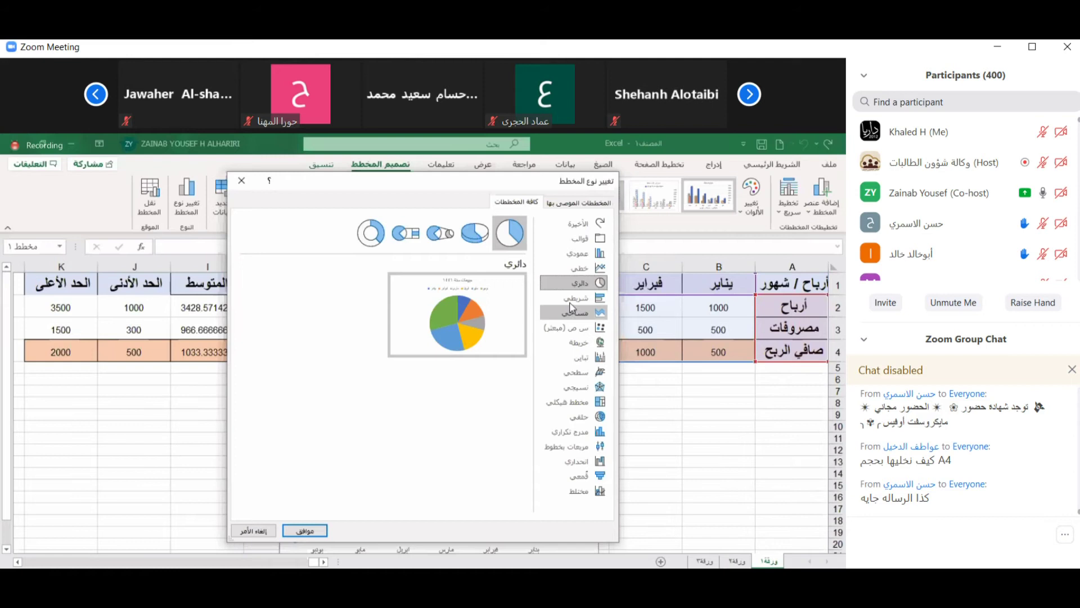
click(573, 298)
click(574, 312)
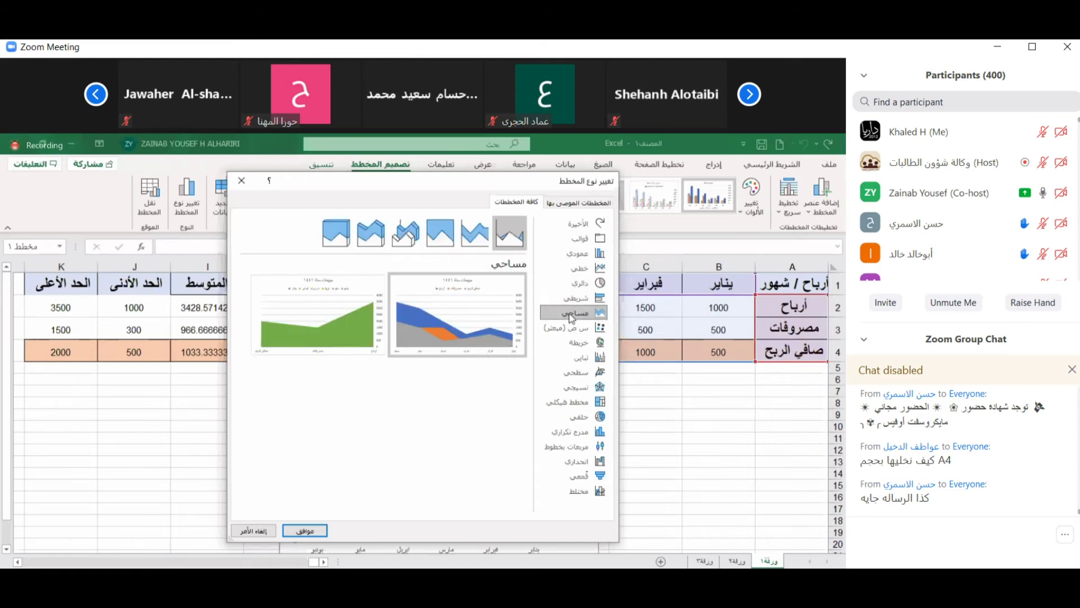
click(574, 360)
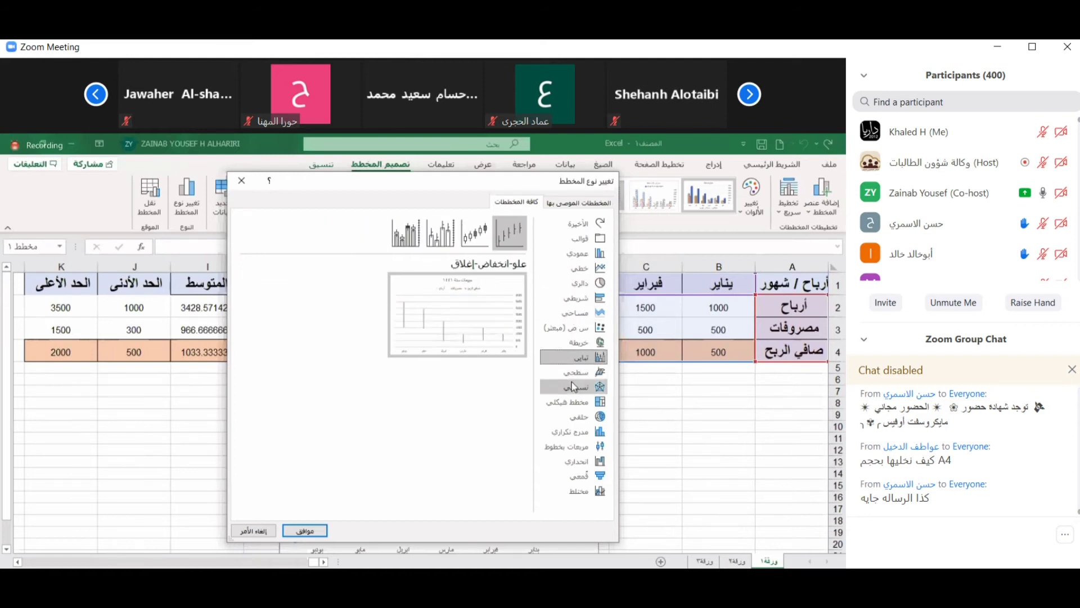
click(574, 387)
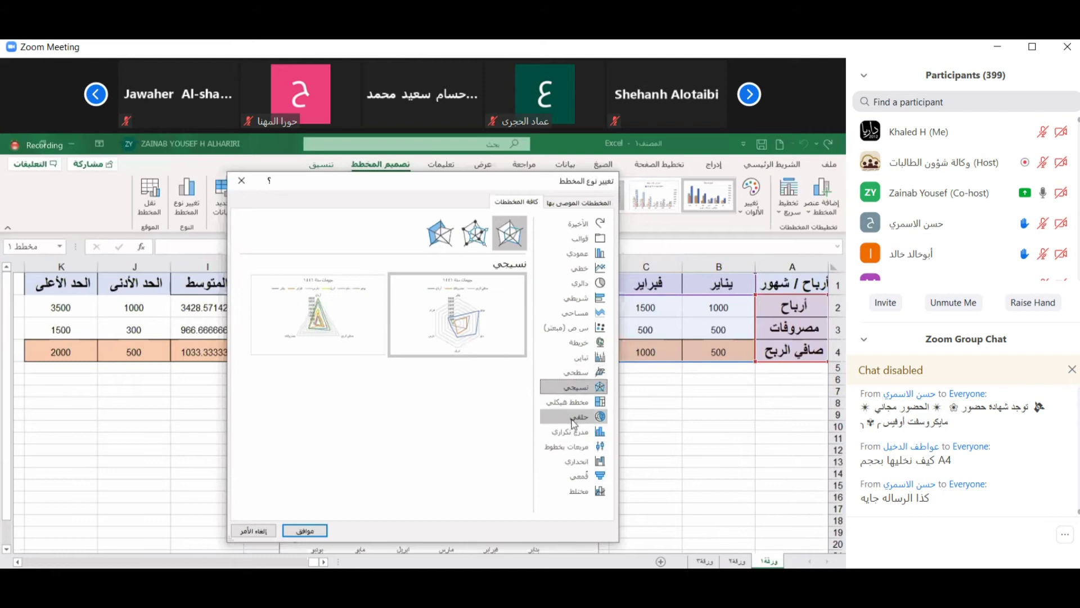
click(575, 417)
click(572, 432)
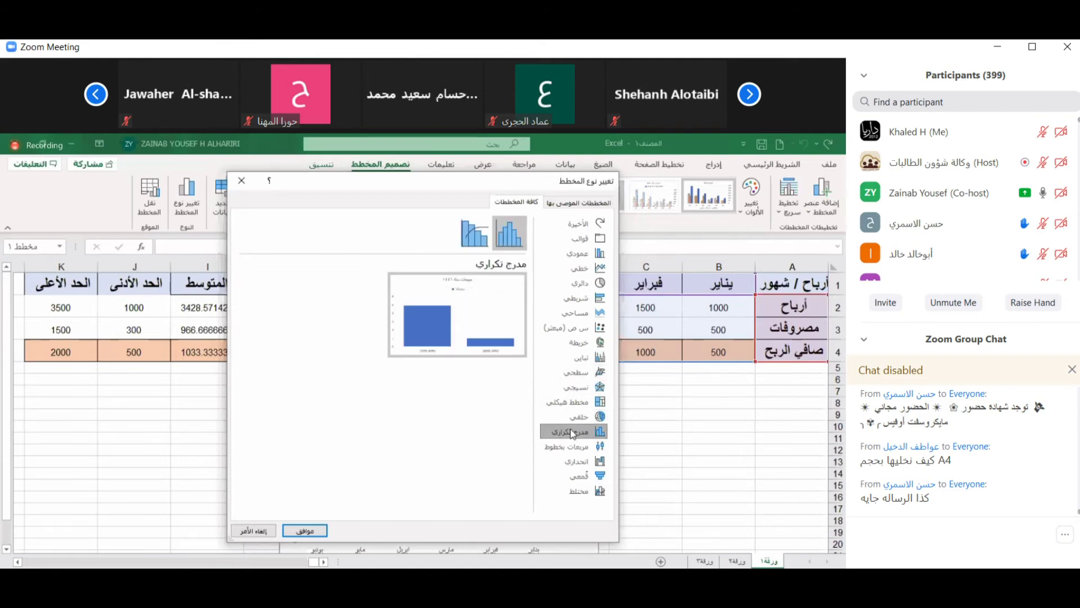
Change the column chart to a standard pie chart (دائري).
click(571, 288)
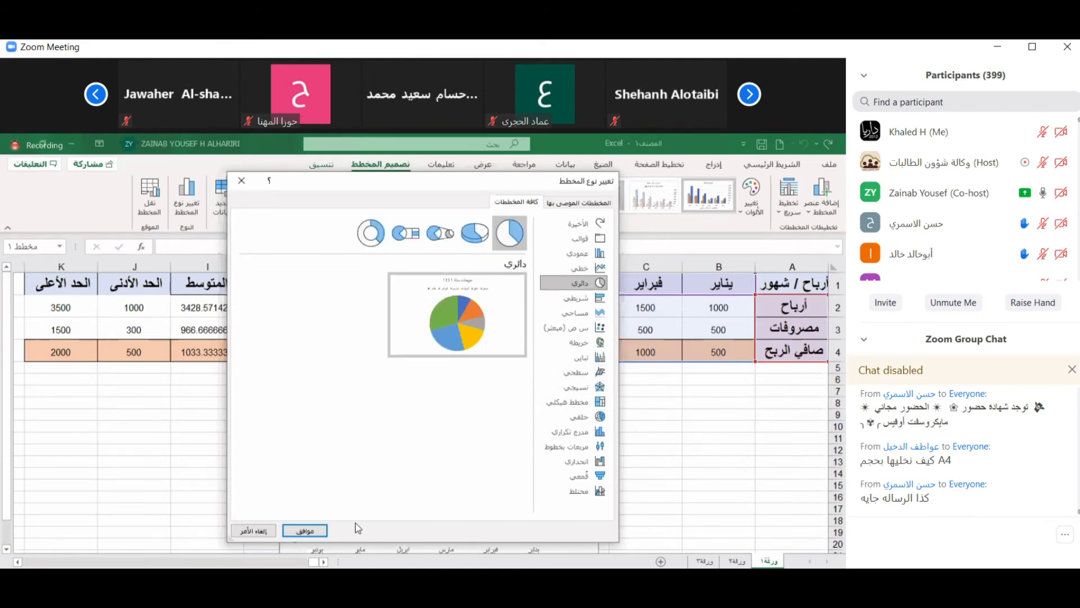
click(326, 531)
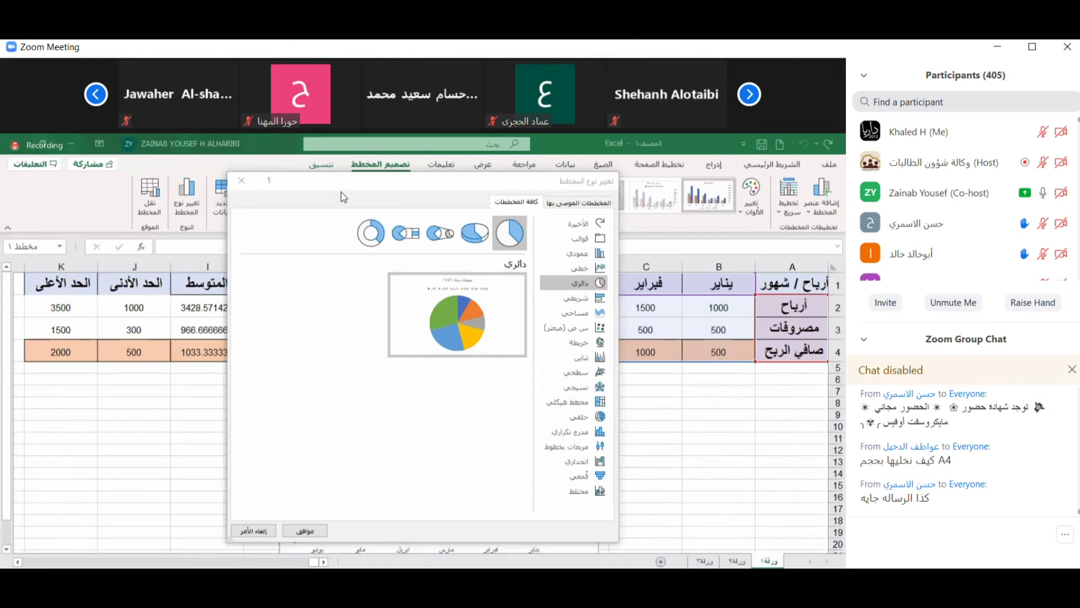
drag(341, 180, 429, 172)
click(393, 522)
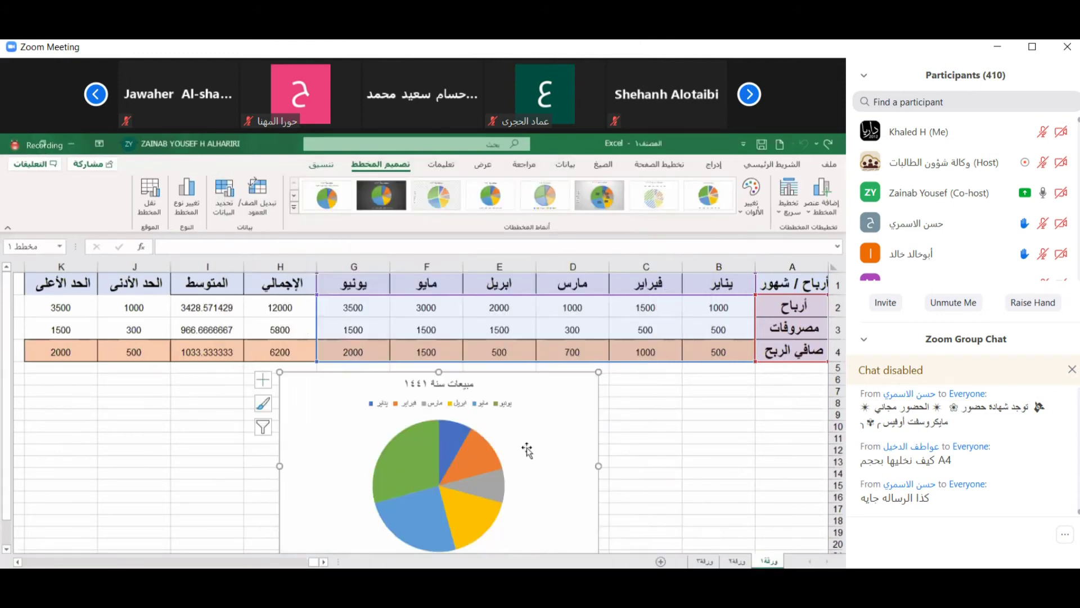
Preview the gray-background chart style and the color palettes on the pie chart without applying them.
click(450, 465)
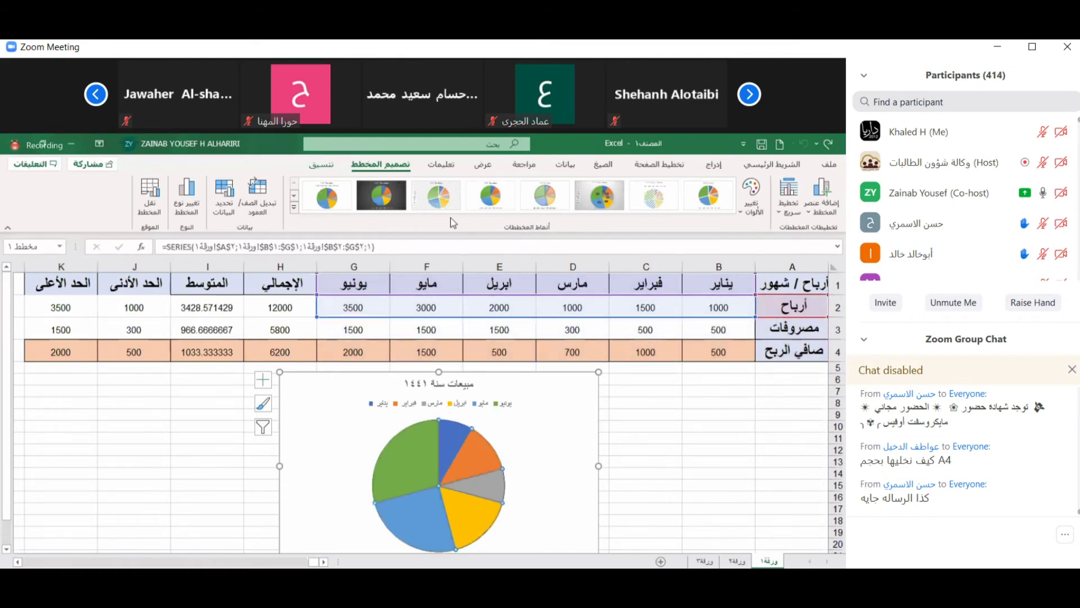
click(598, 190)
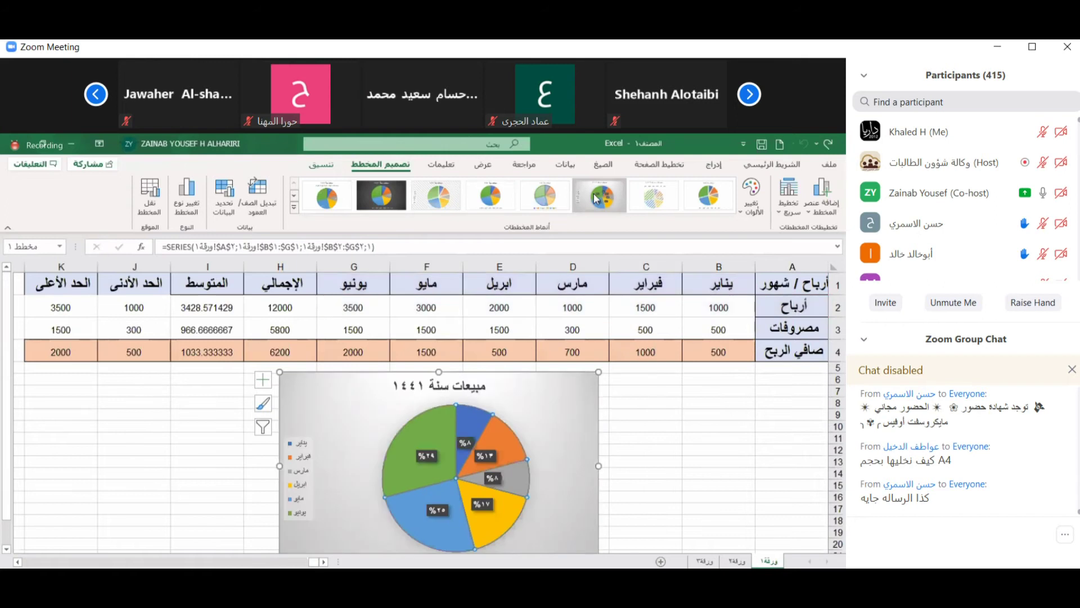
click(751, 216)
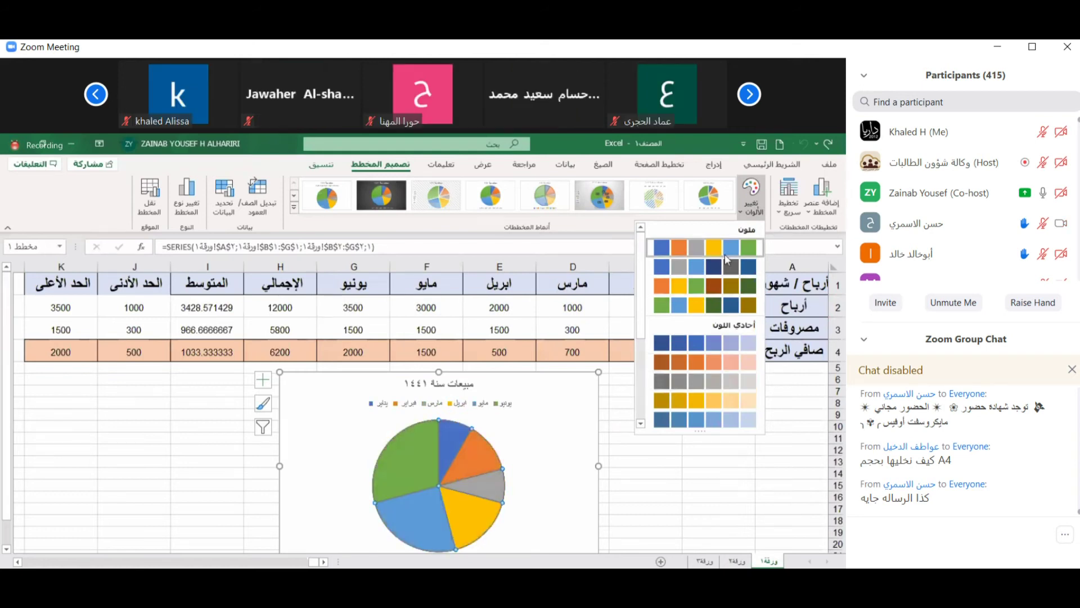
Fill the pie's February (فبراير) slice with the theme color Orange, Accent 2, Lighter 60%.
click(474, 442)
click(473, 444)
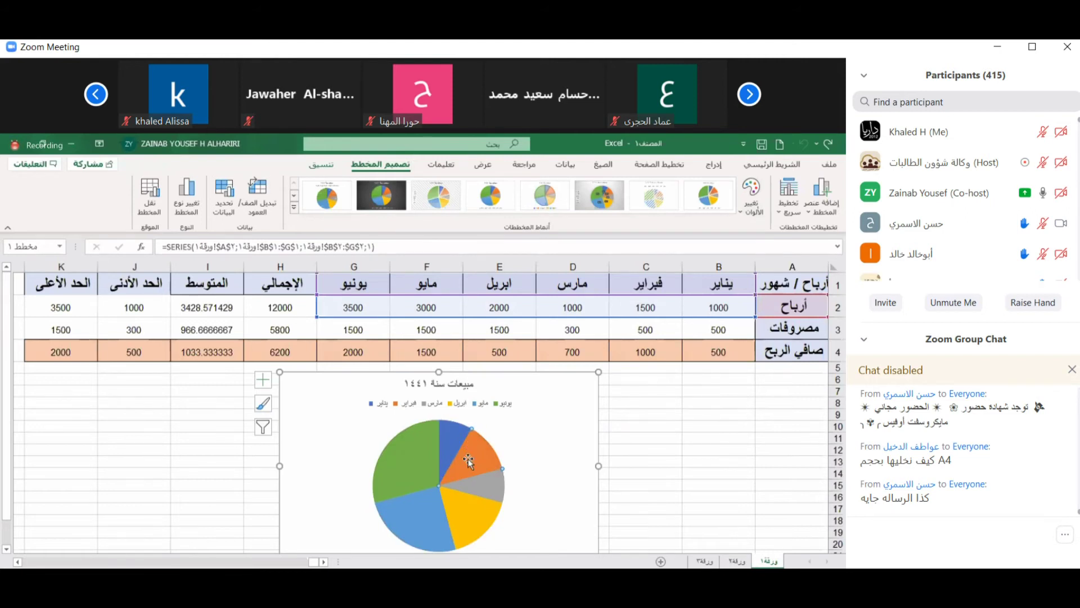
click(318, 165)
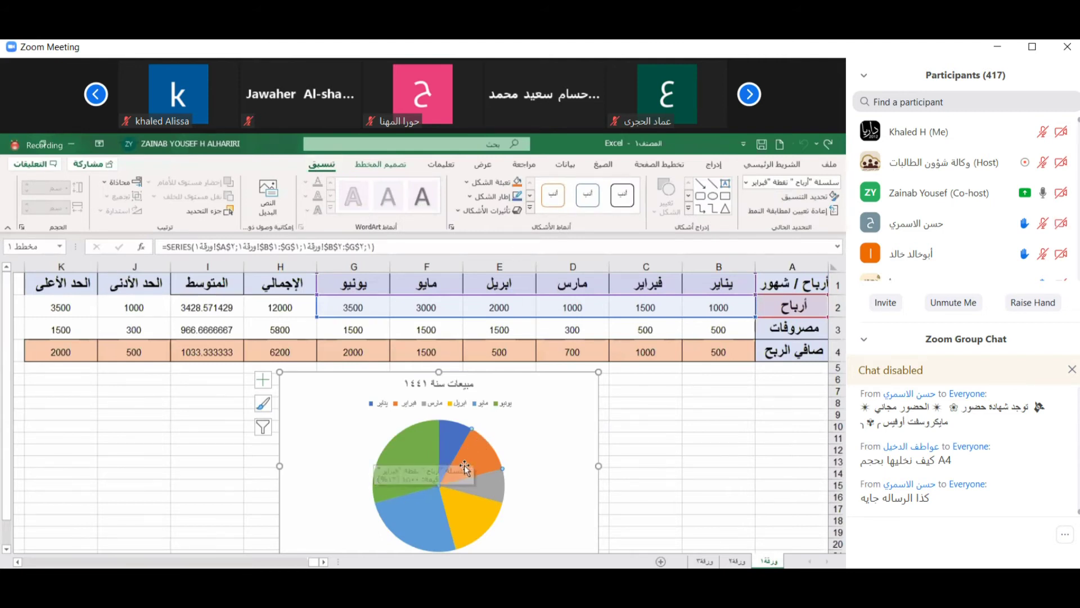
click(492, 185)
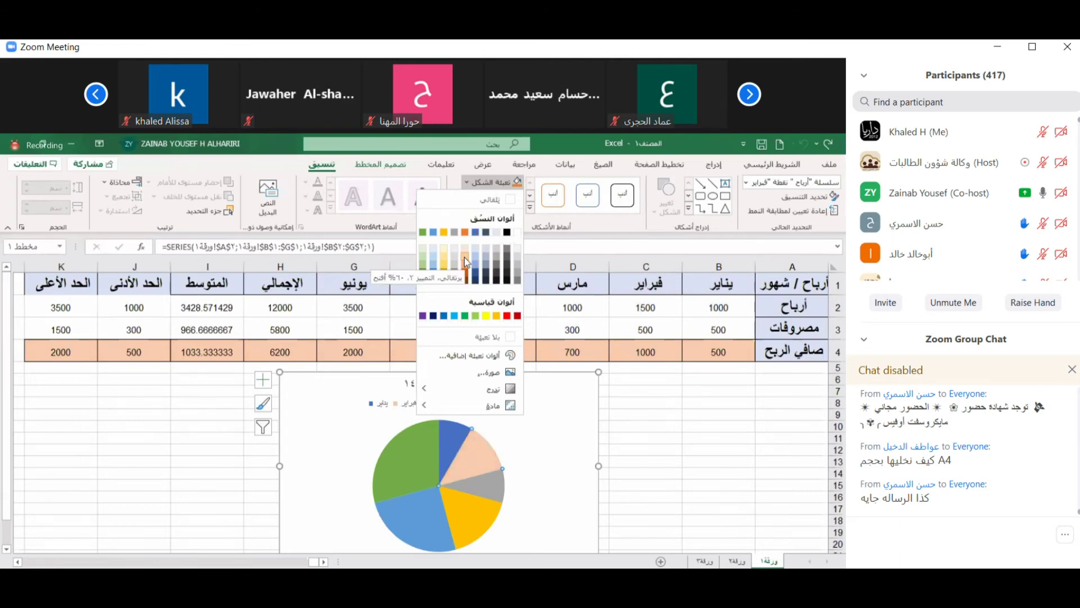
click(466, 261)
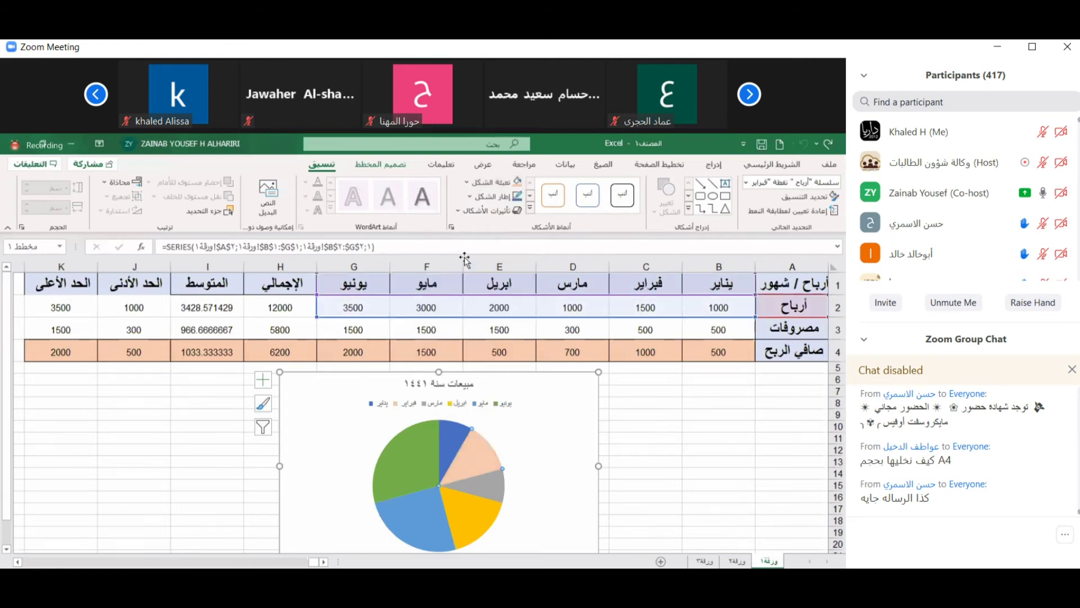
Fill the pie's April (ابريل) slice with the lightest gold theme tint and deselect the slice.
click(482, 484)
click(476, 509)
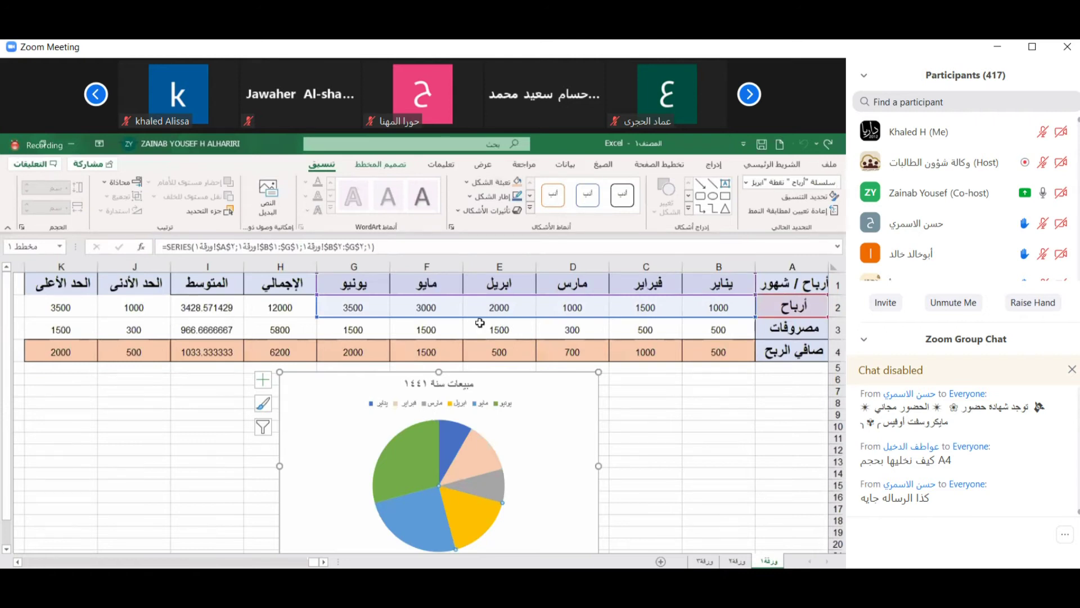
click(495, 183)
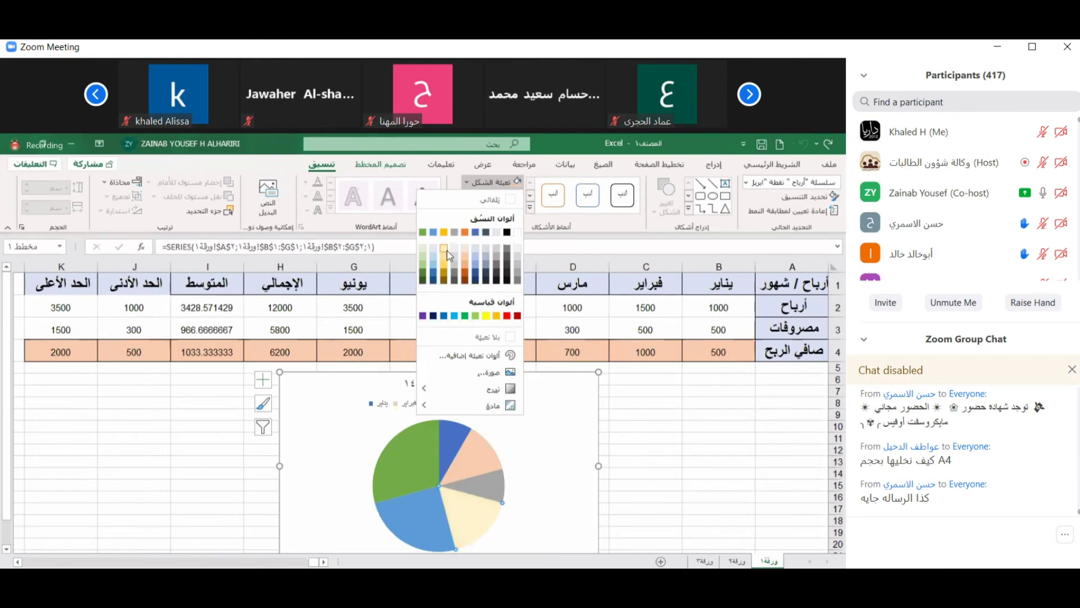
click(447, 251)
click(486, 421)
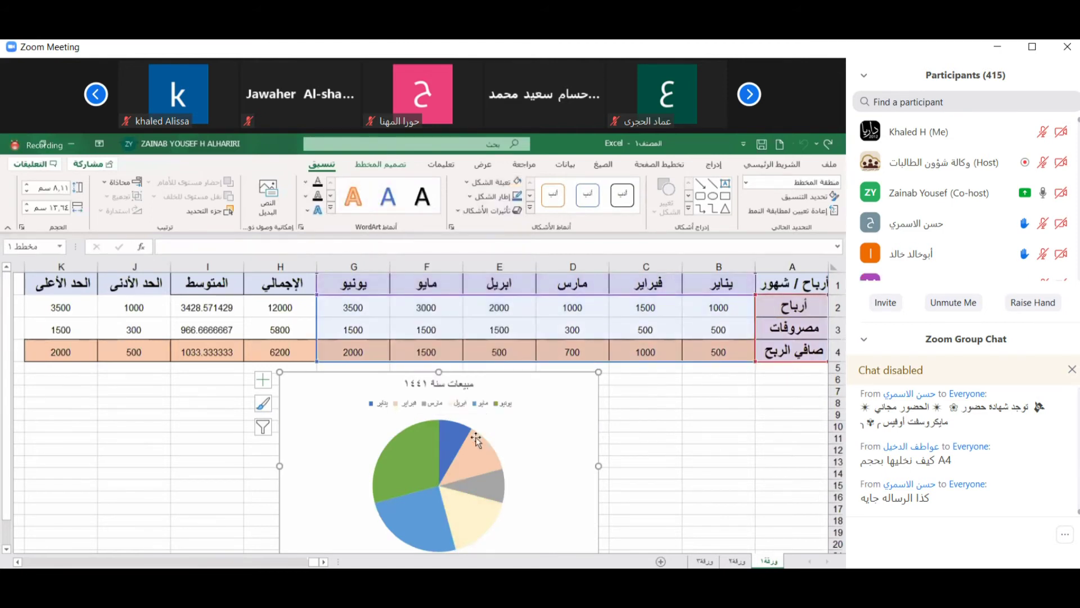
click(452, 520)
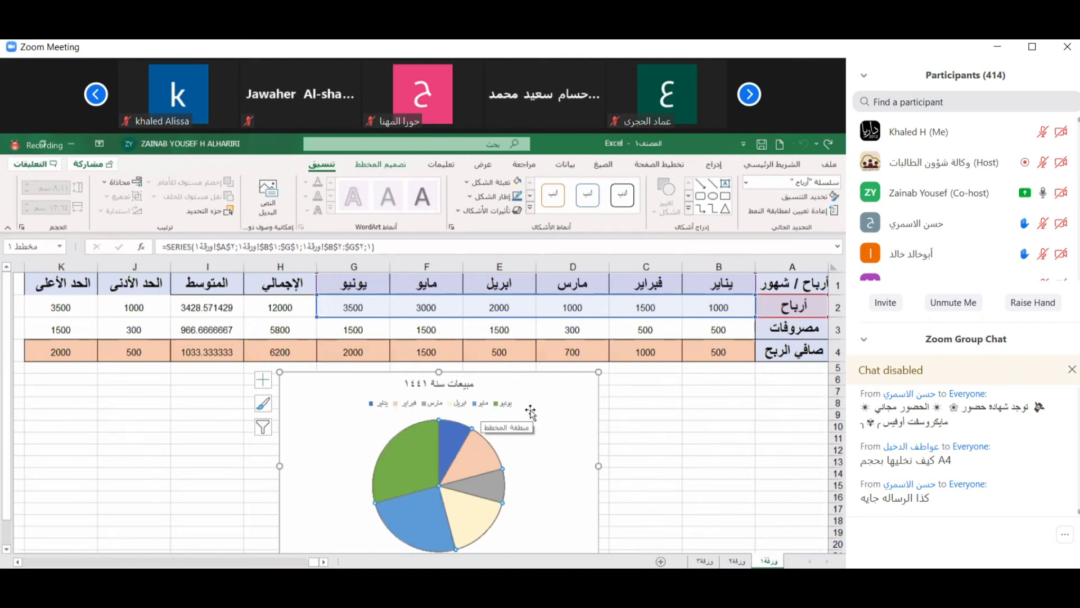
click(650, 432)
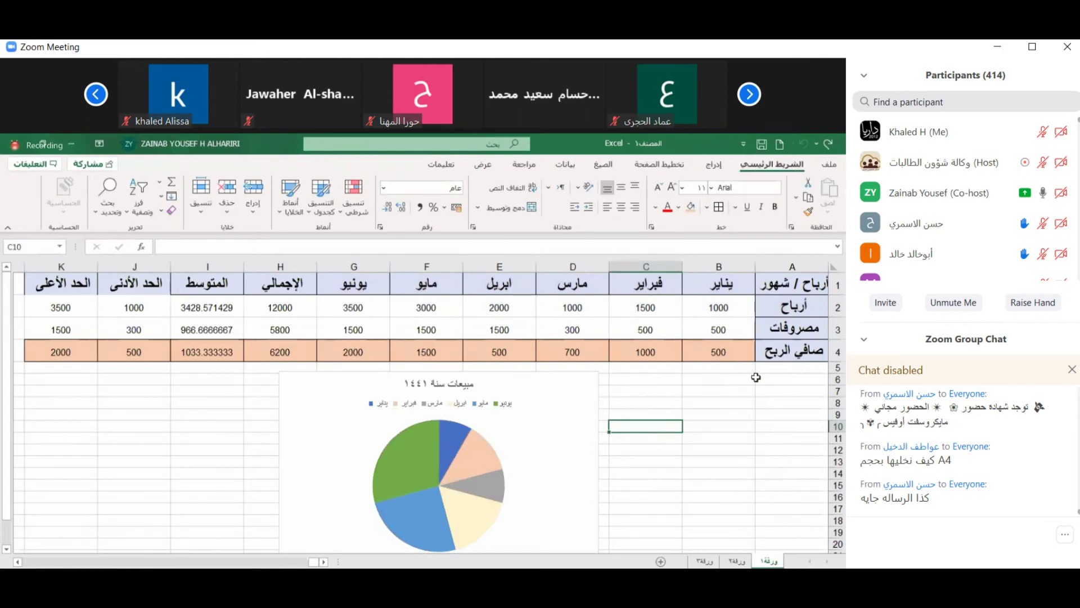
click(737, 561)
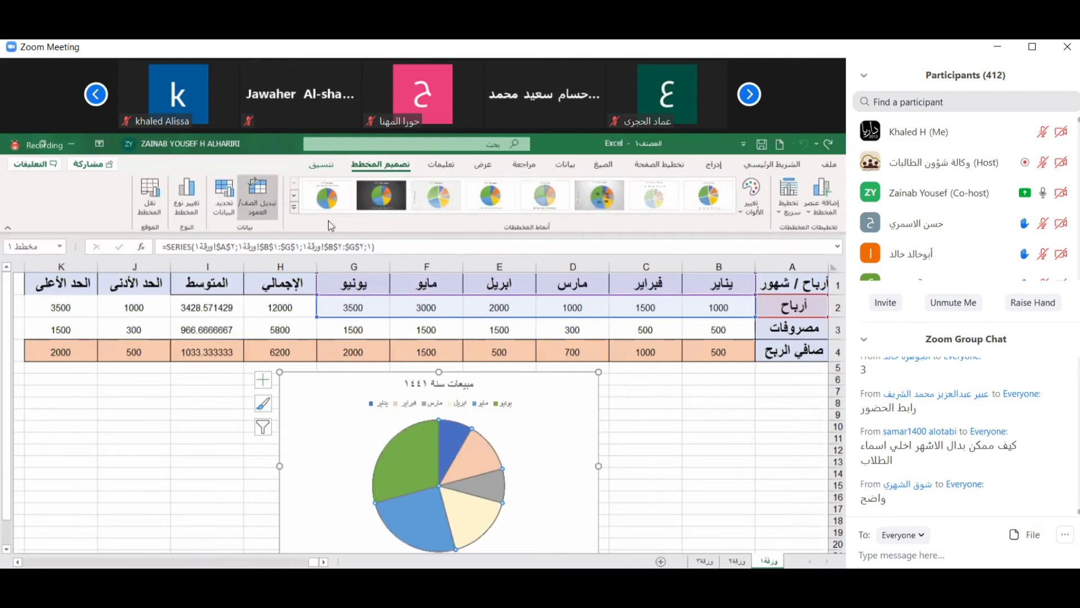
Change the type of the مبيعات سنة ١٤٤١ chart from a custom combination to a plain pie.
click(197, 213)
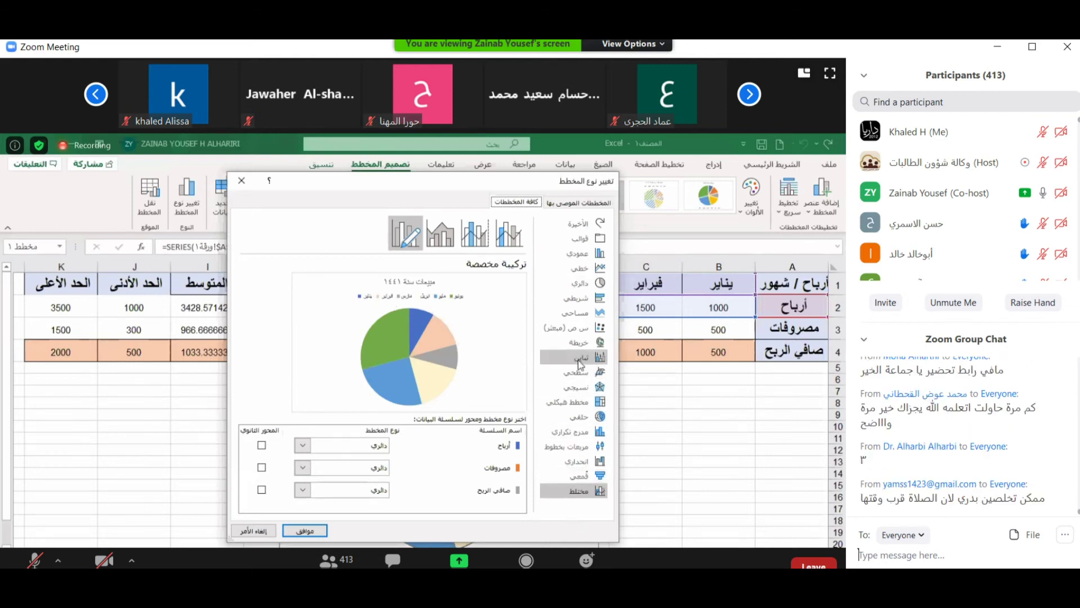
click(577, 280)
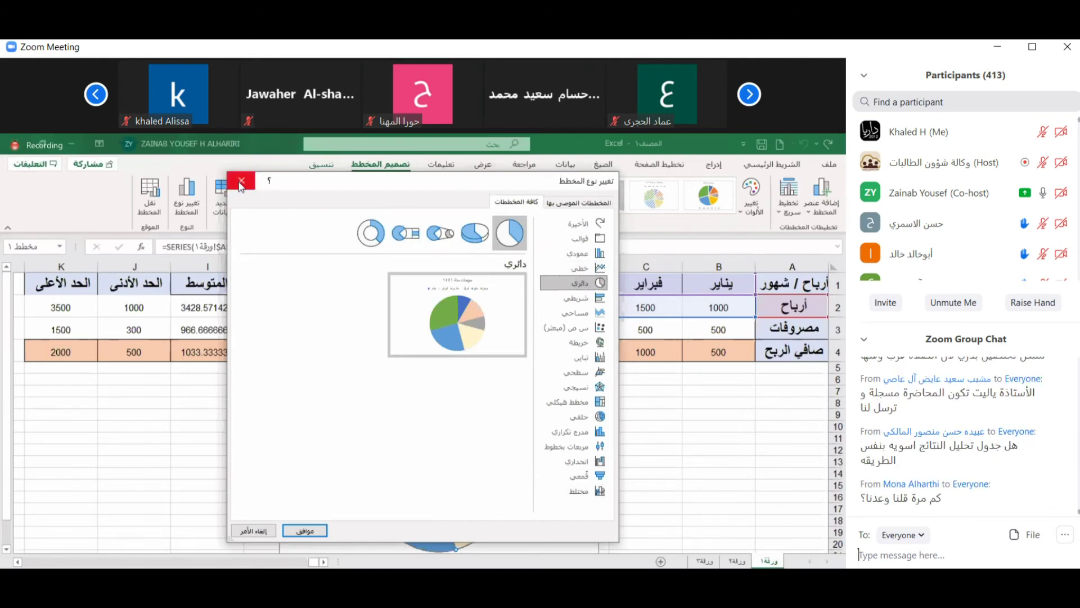
click(327, 529)
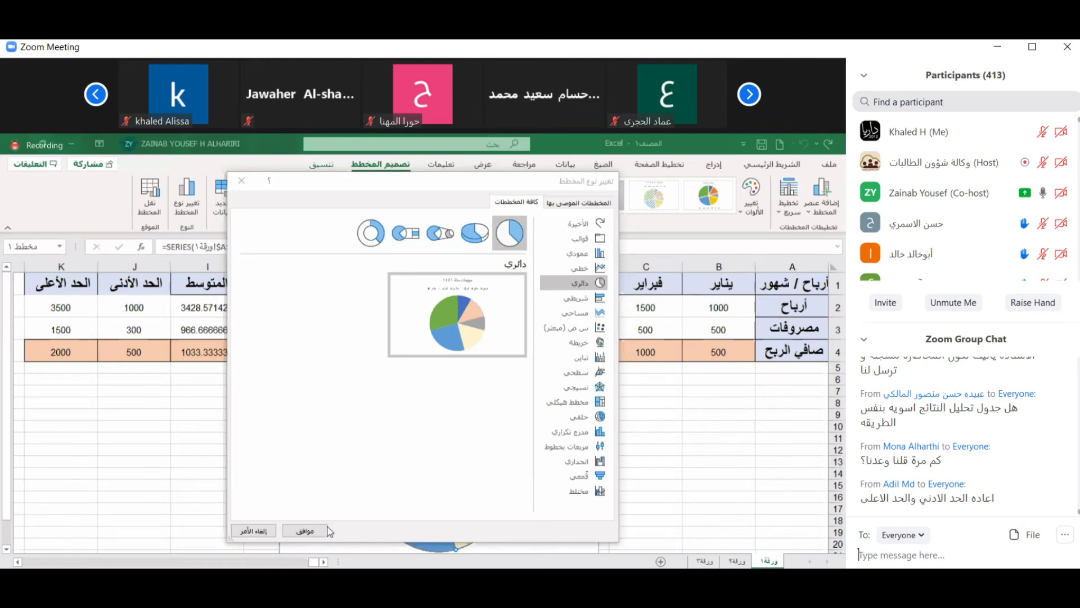
click(244, 182)
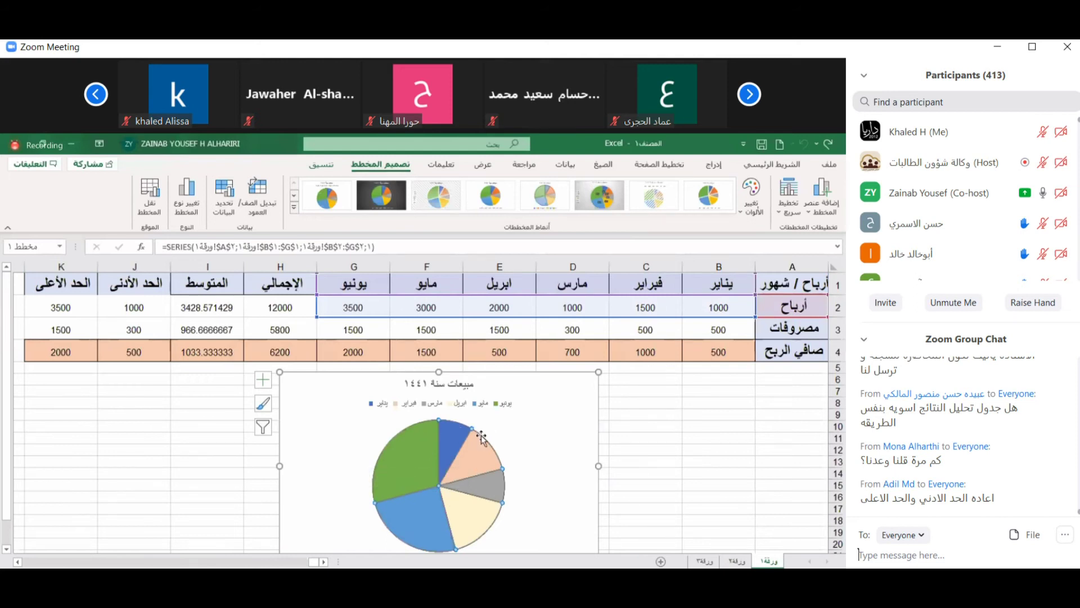
Fill only the فبراير slice of the pie chart with light gray.
click(752, 202)
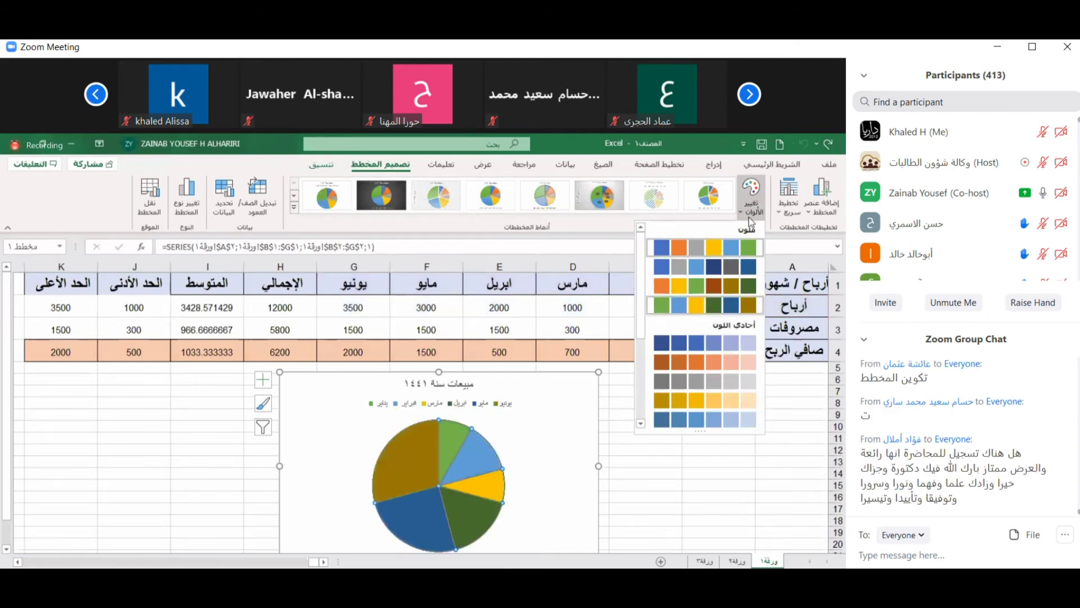
click(521, 388)
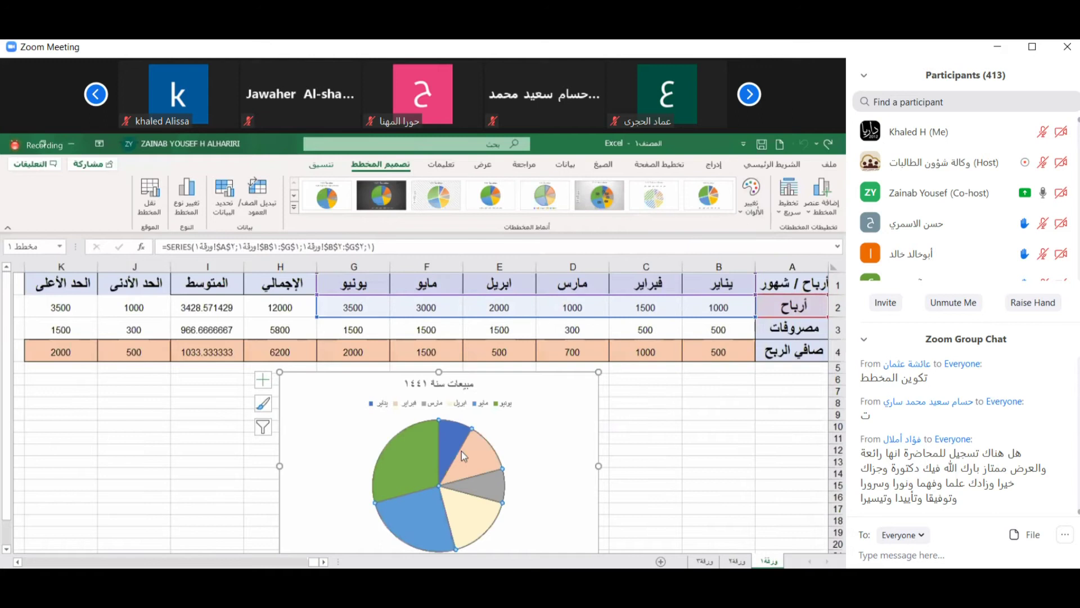
click(489, 452)
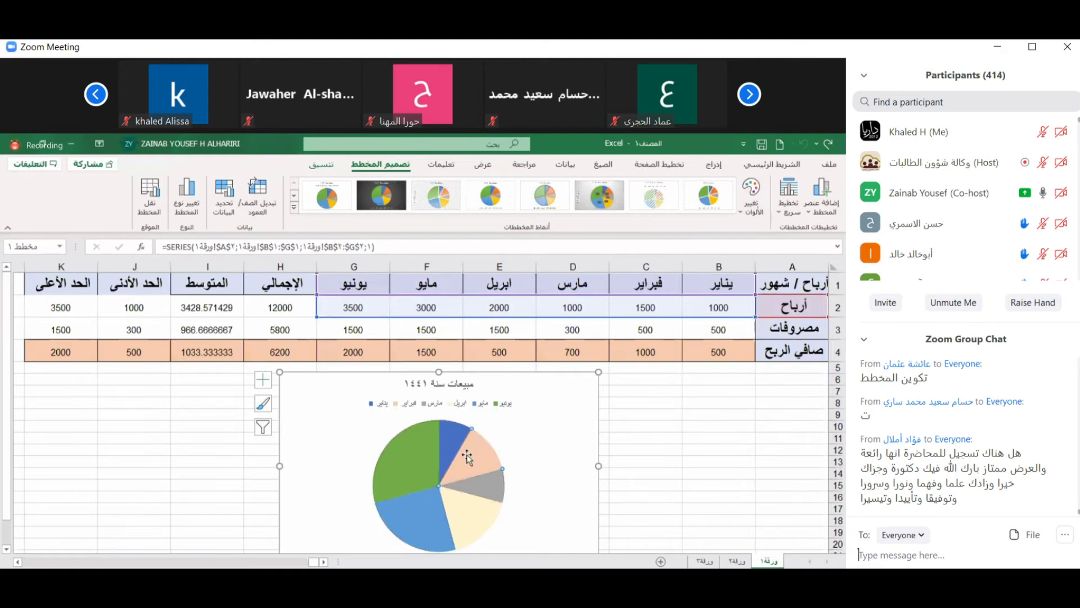
click(322, 168)
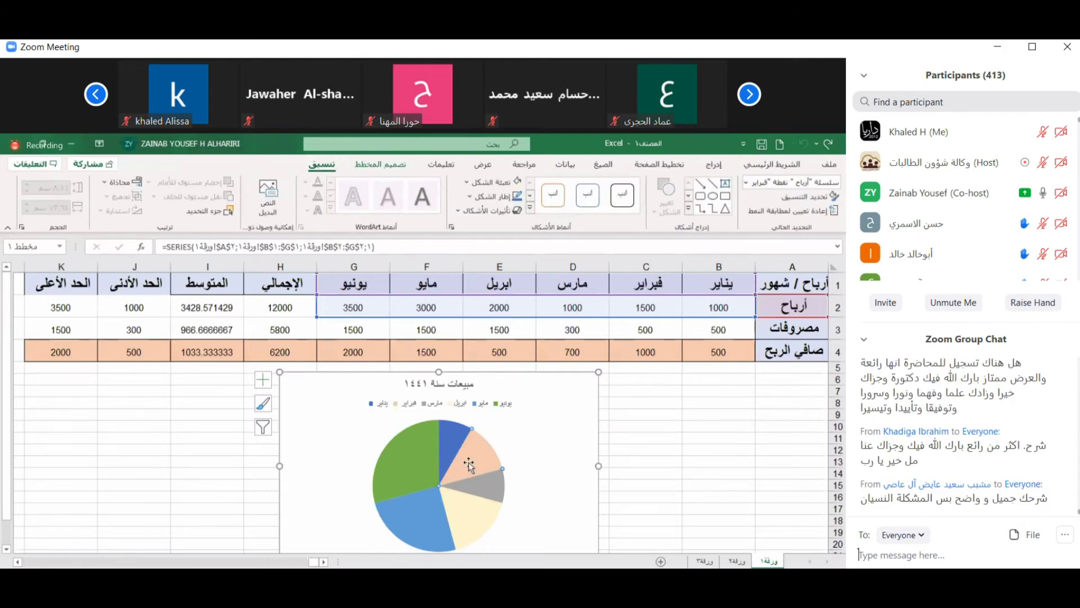
click(503, 184)
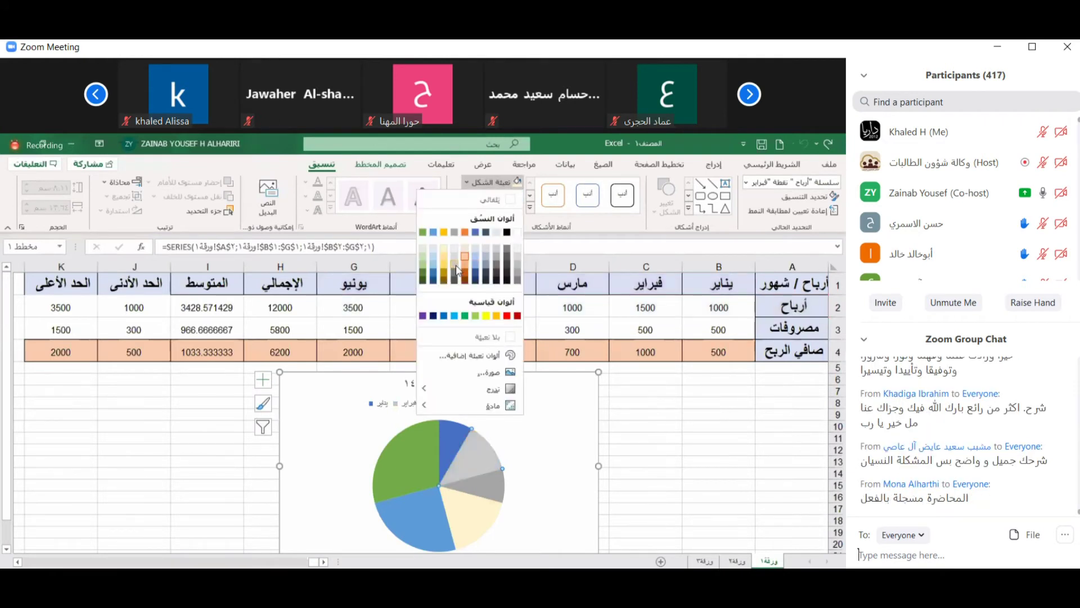
click(537, 424)
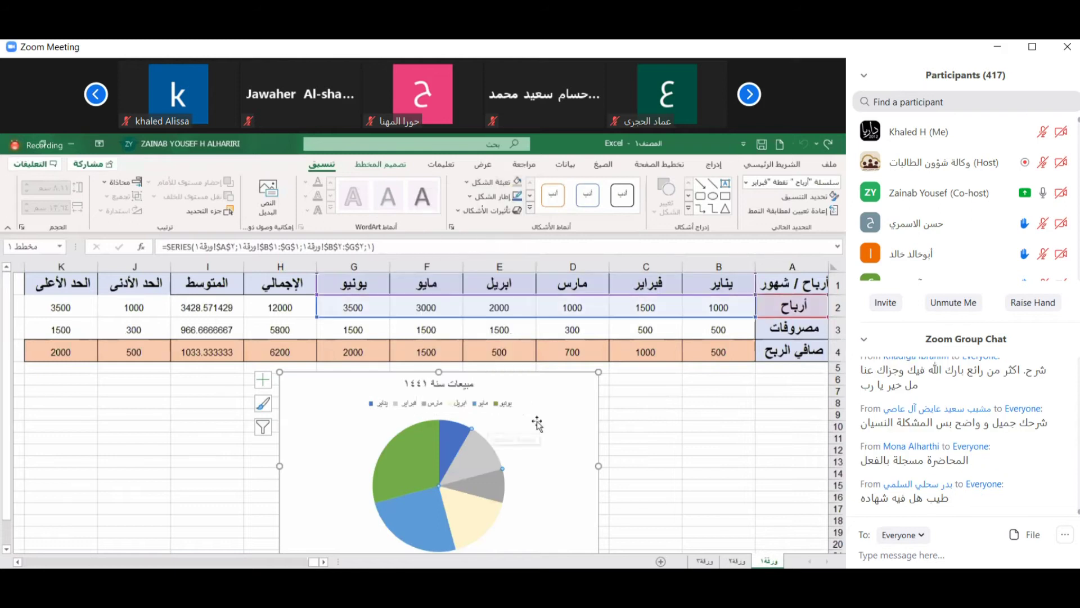
Add data labels centred inside the slices of the pie chart.
click(454, 447)
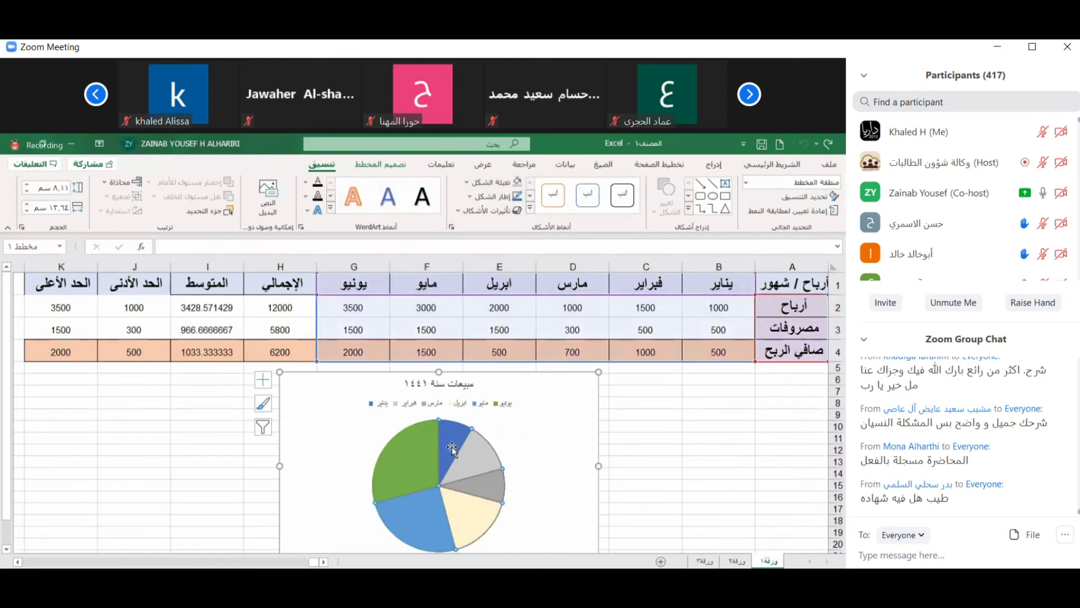
click(380, 165)
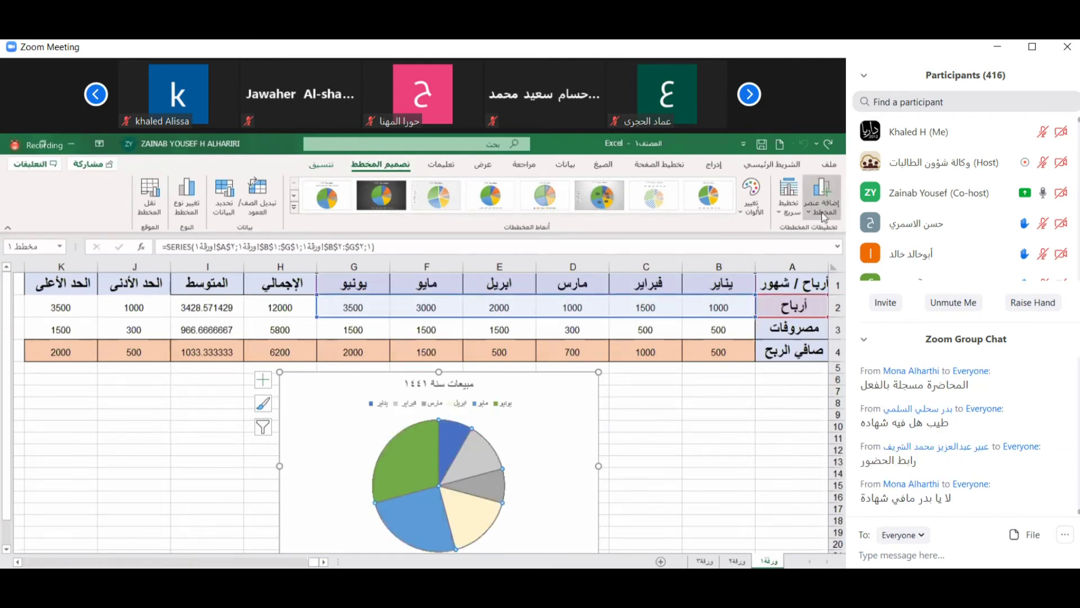
mouse_move(808, 245)
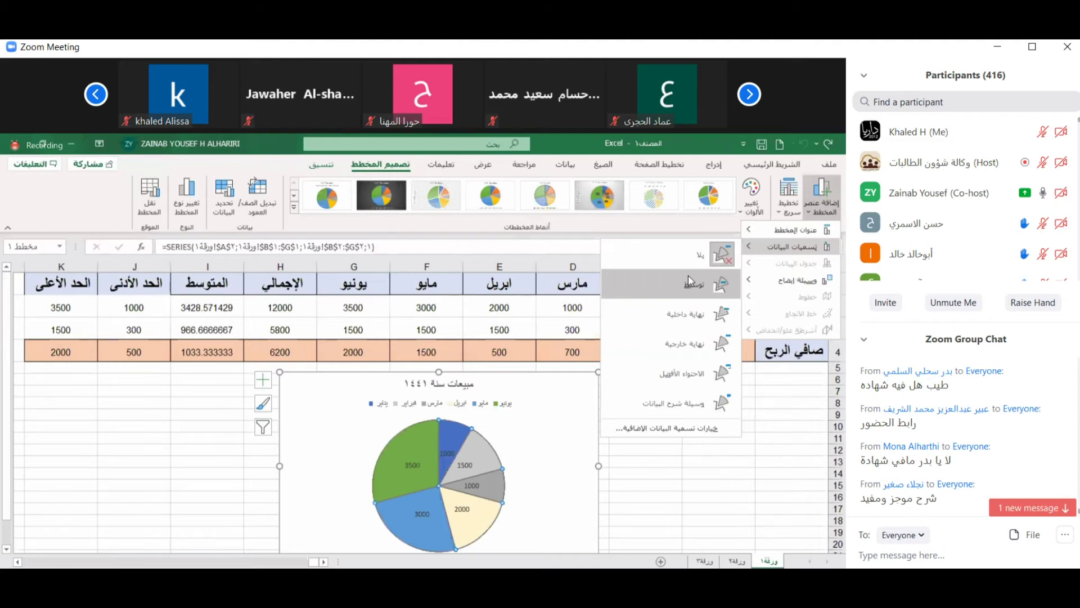
click(556, 432)
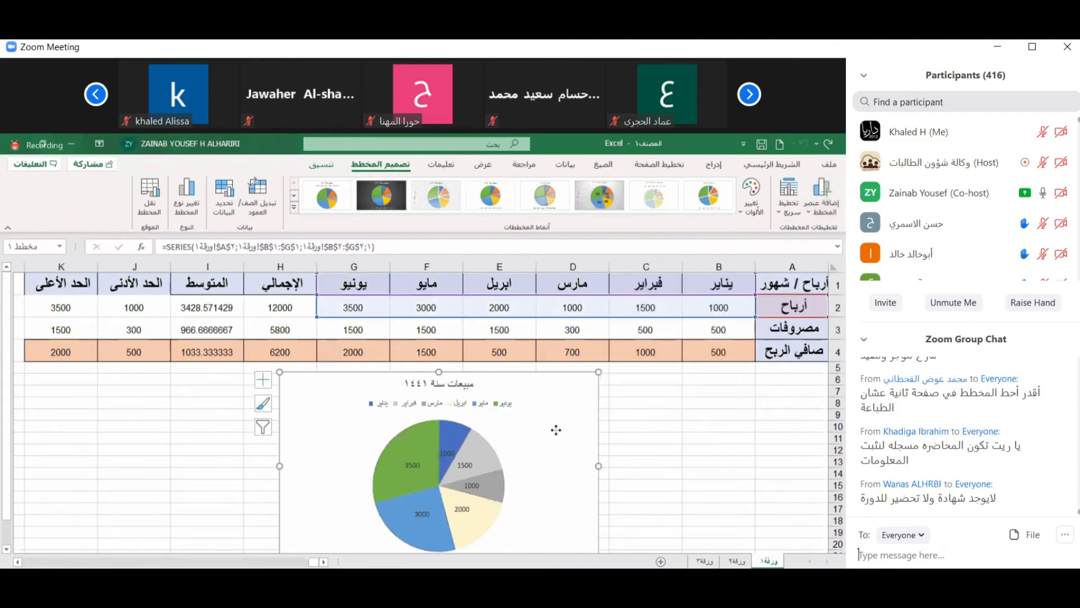
click(859, 554)
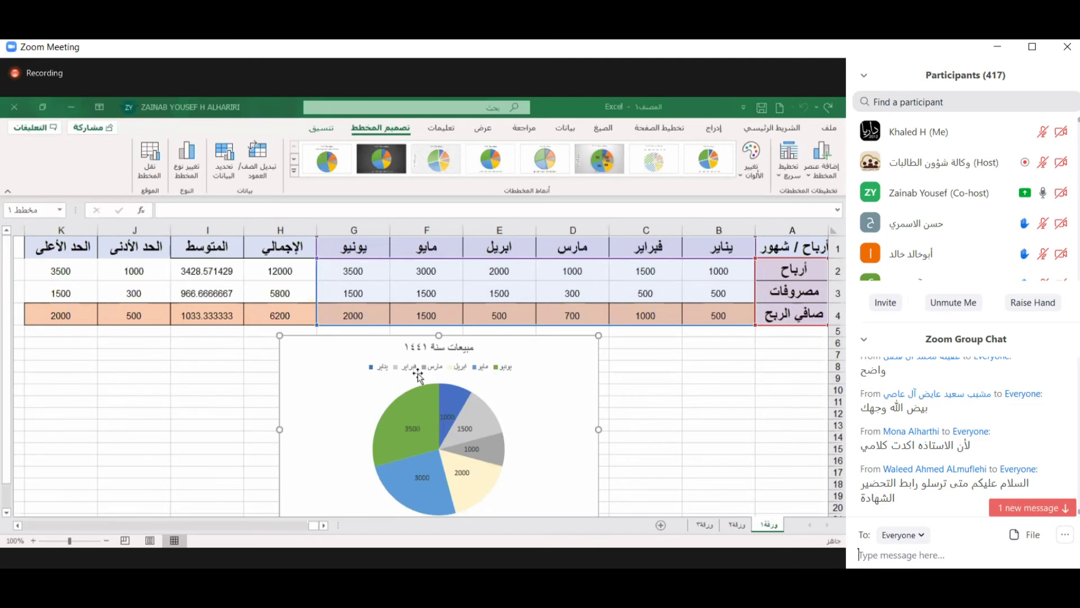
On sheet ورقة٢, fill cells B3 to B6 of the الاسم column with four more student names.
click(733, 525)
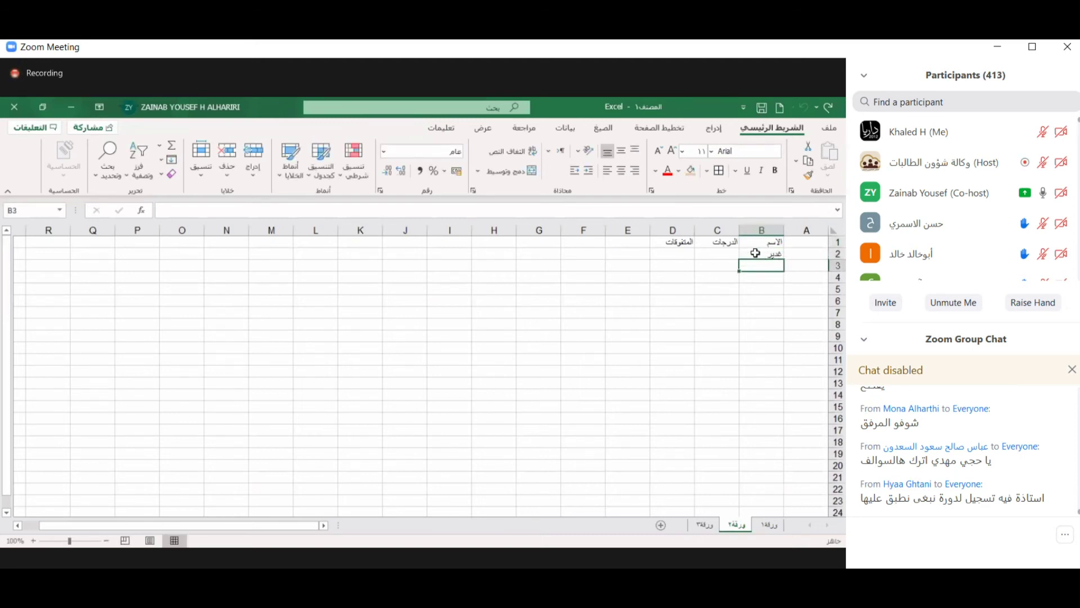
text(ملاك)
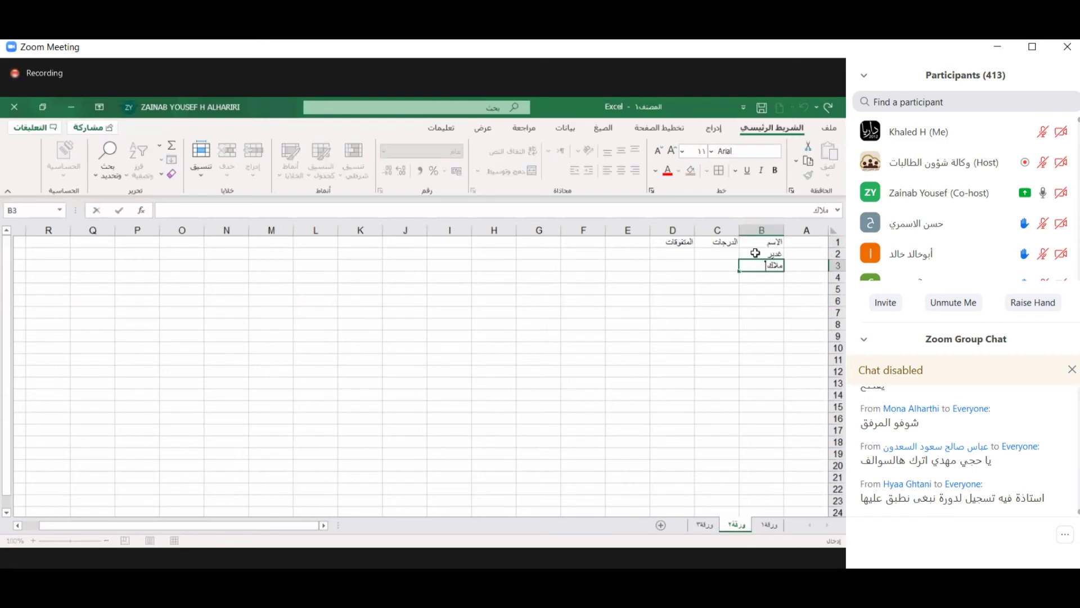
key(Return)
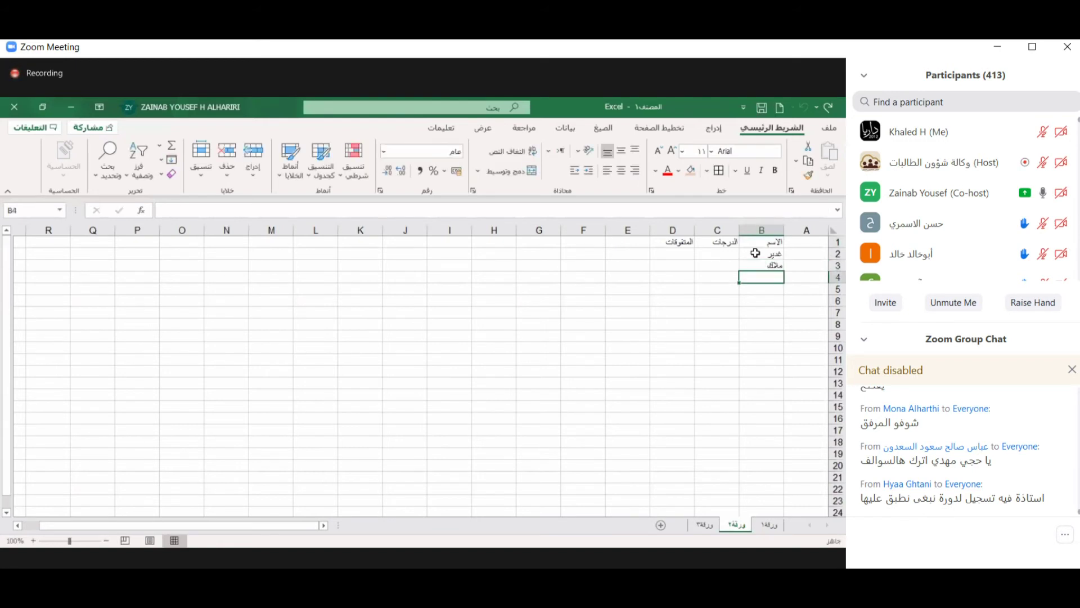
text(حنان)
key(Return)
text(ف)
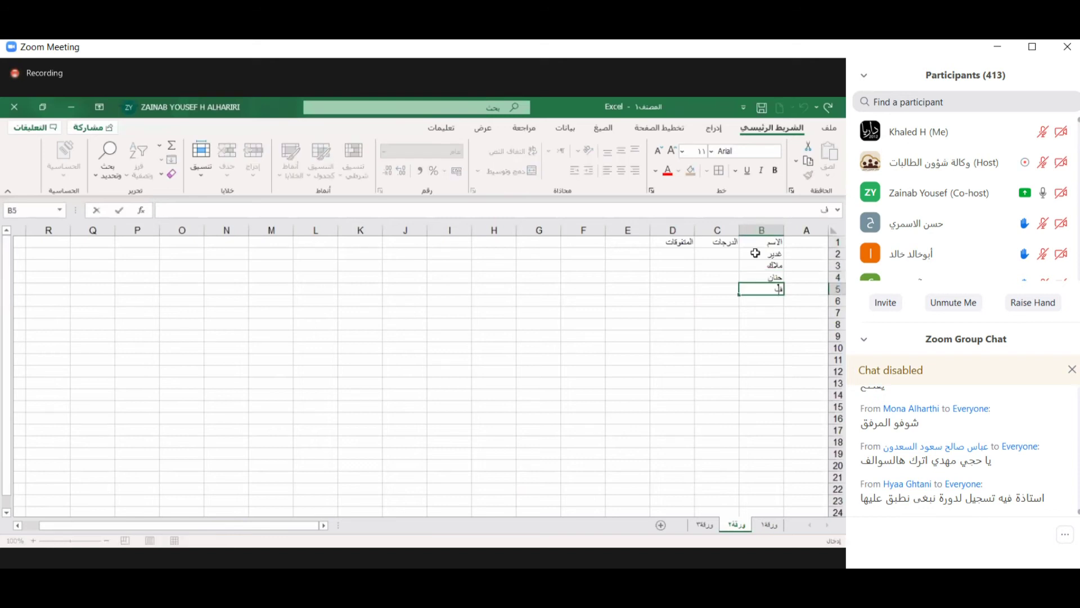
text(اطمة)
key(Return)
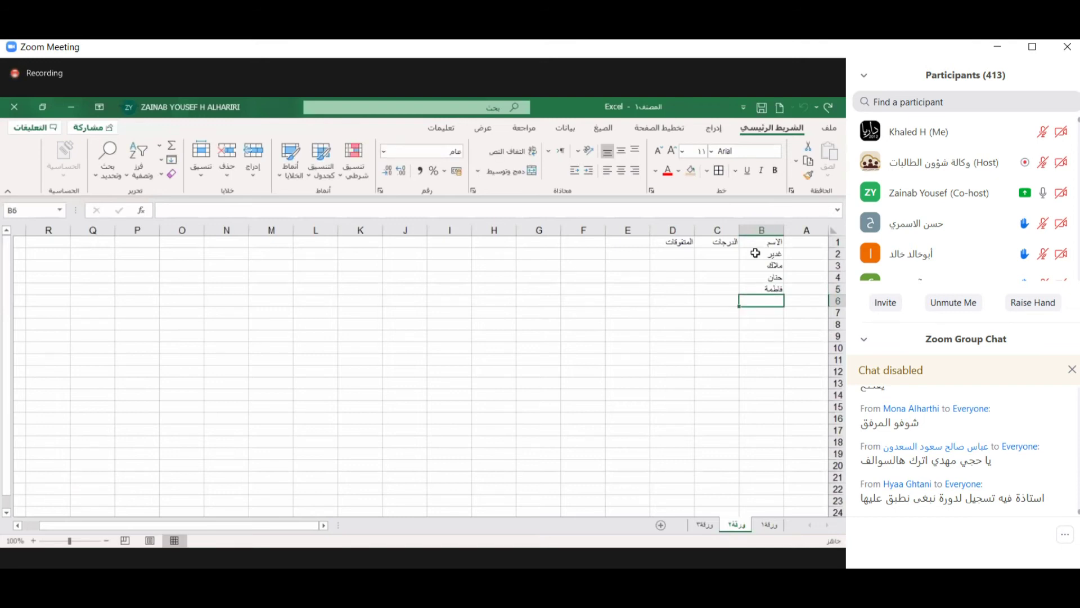
text(أزهار)
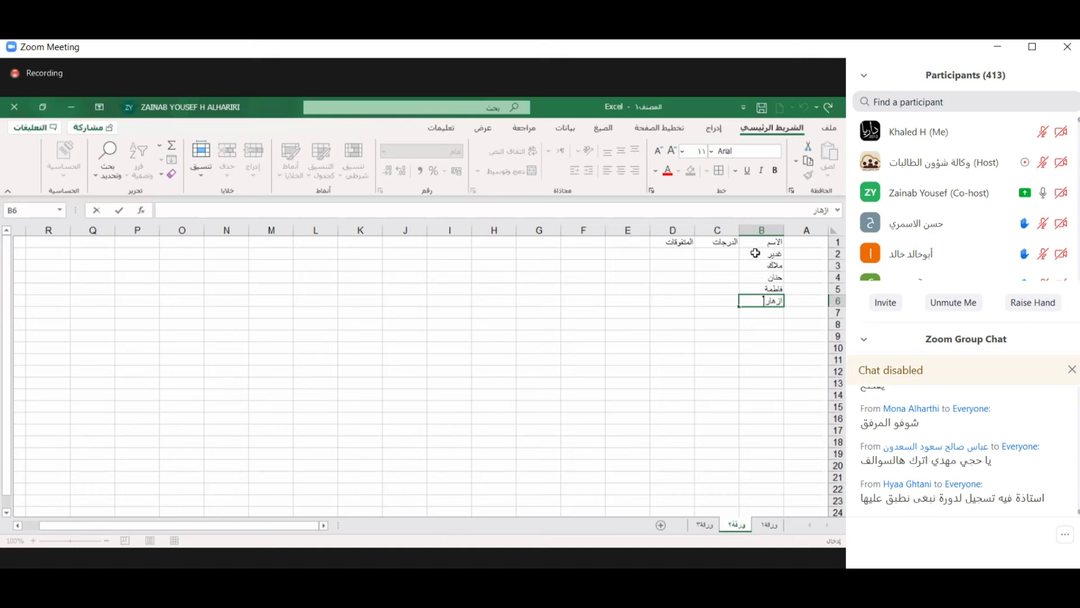
Enter the grades 99, 90, 98, 80 and 88 in cells C2 to C6 of the الدرجات column.
click(708, 252)
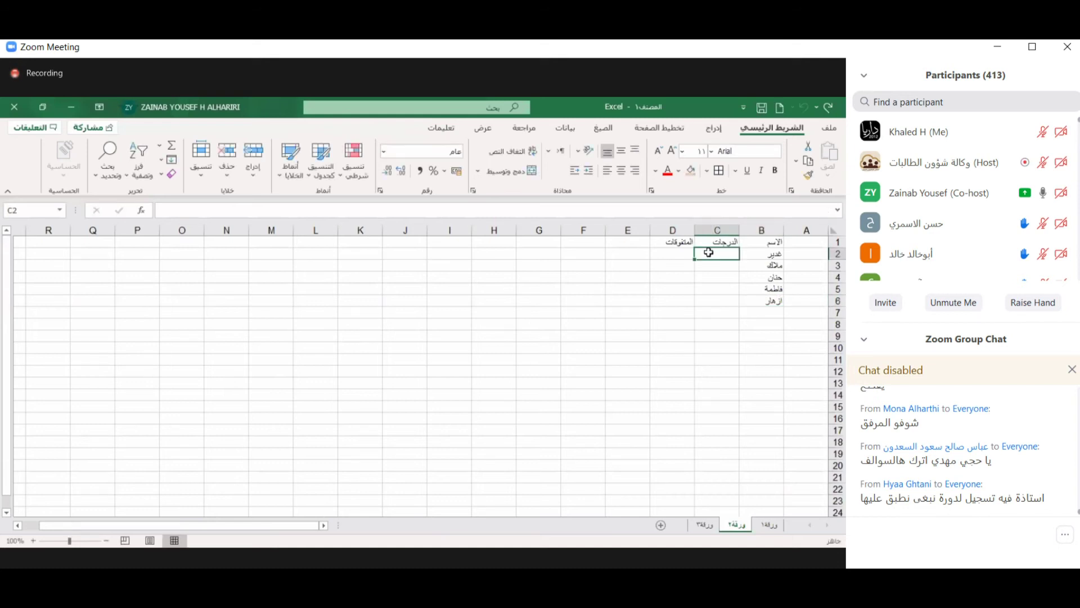
double_click(710, 253)
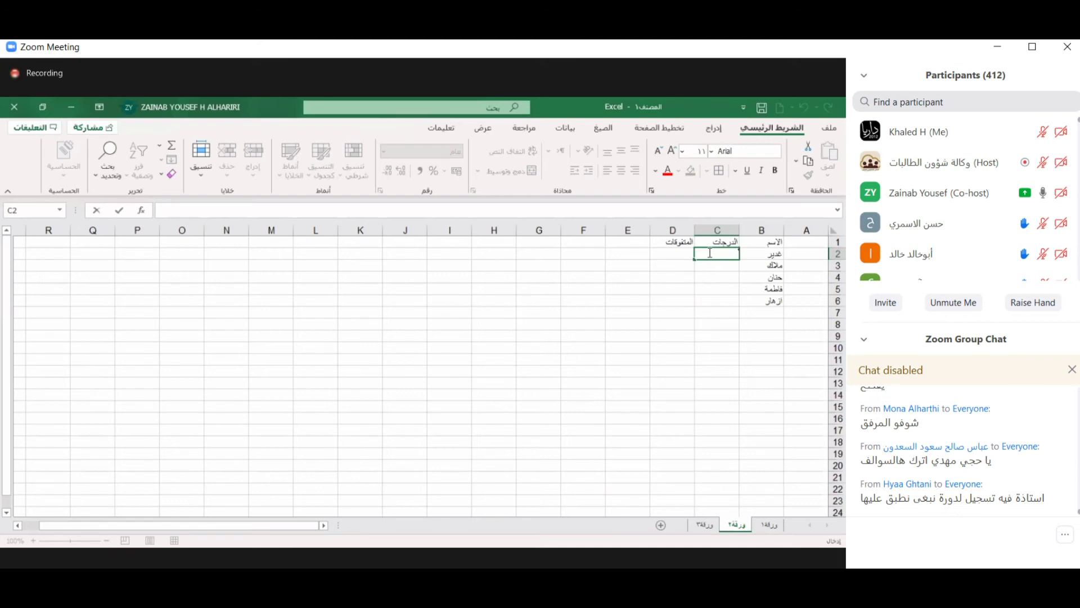
text(99)
key(Return)
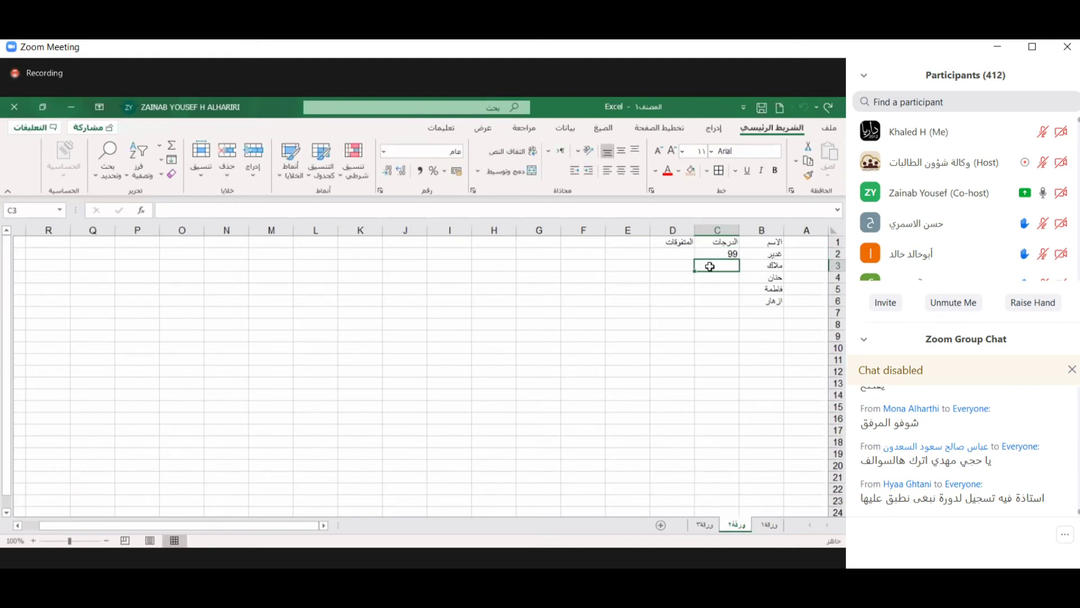
text(90)
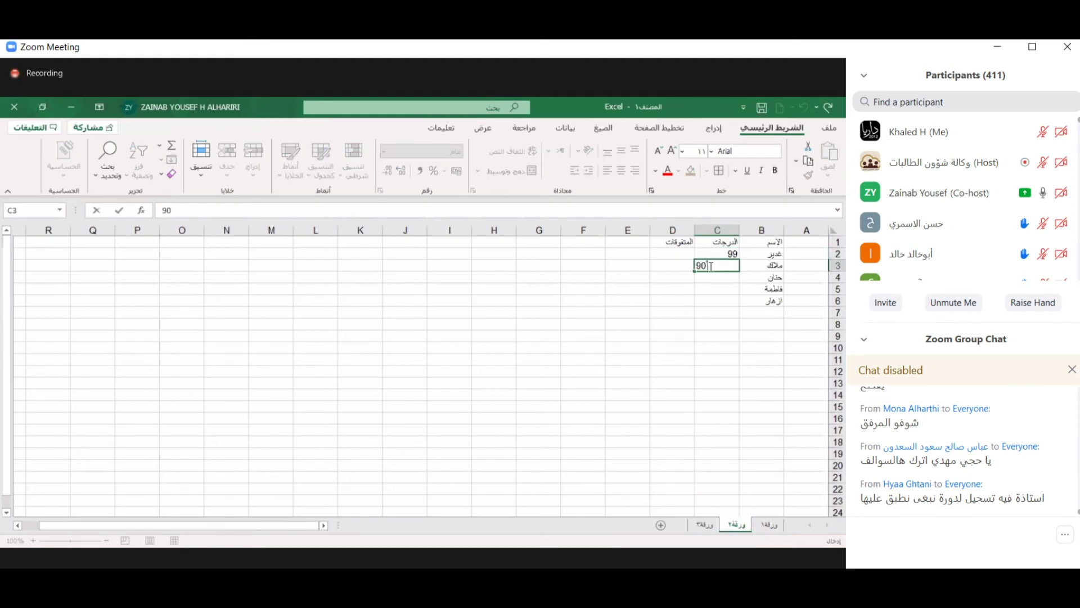
key(Return)
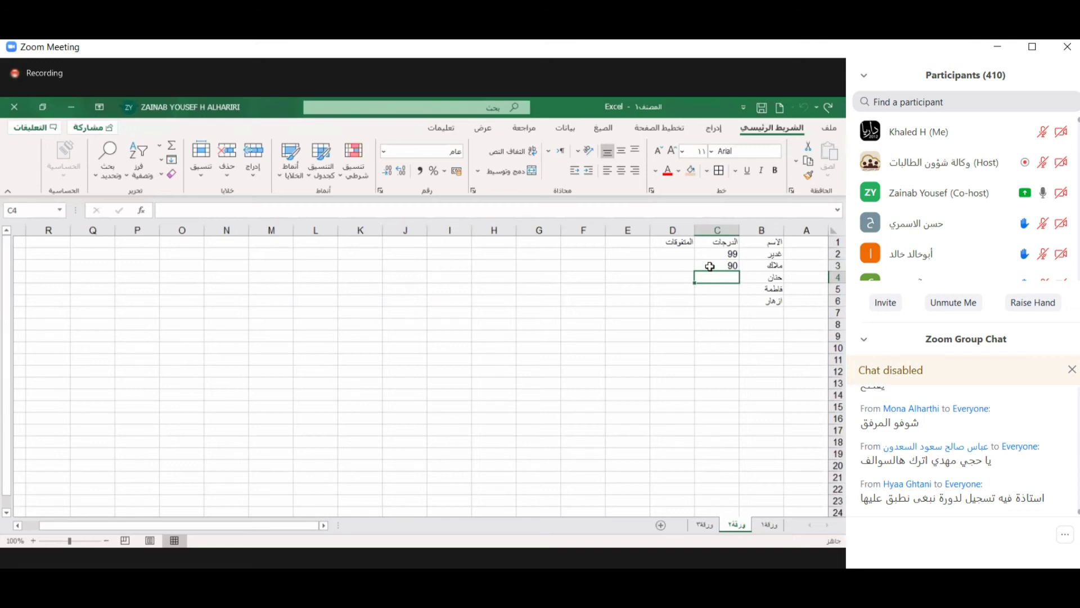
text(98)
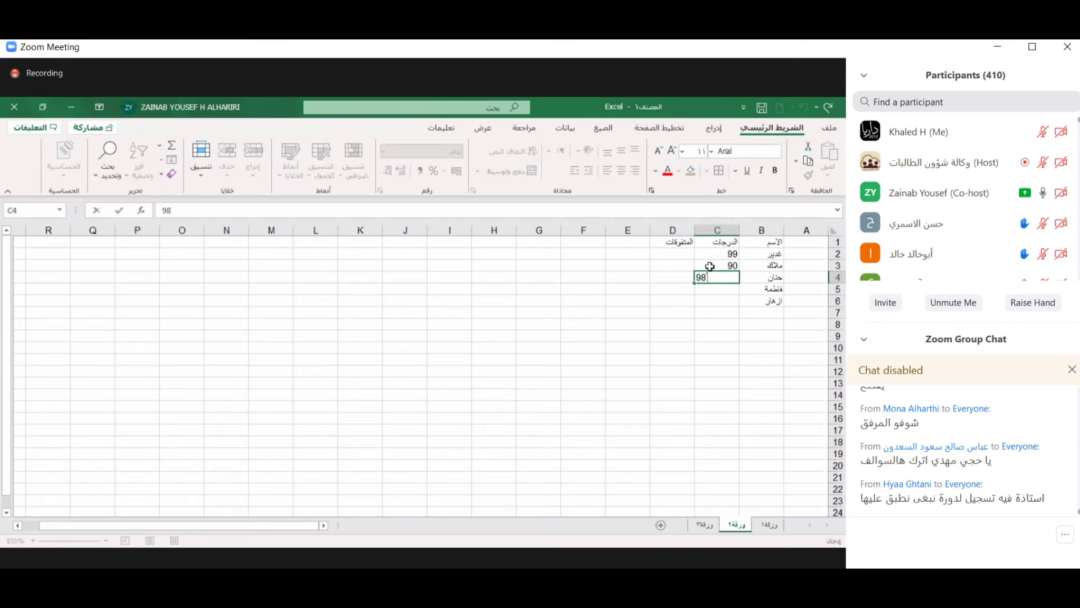
key(Return)
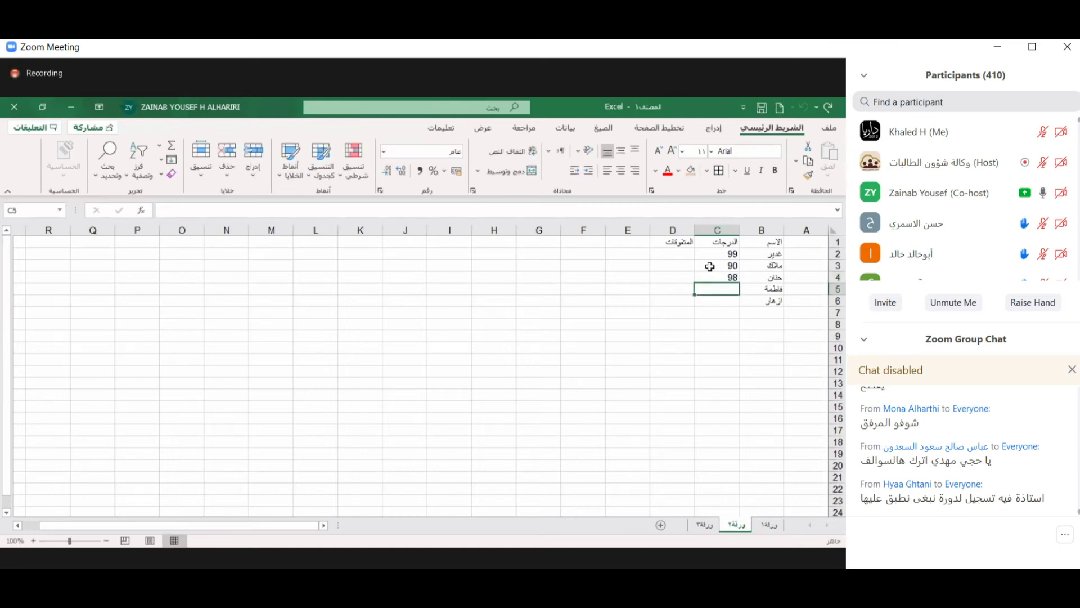
text(80)
key(Return)
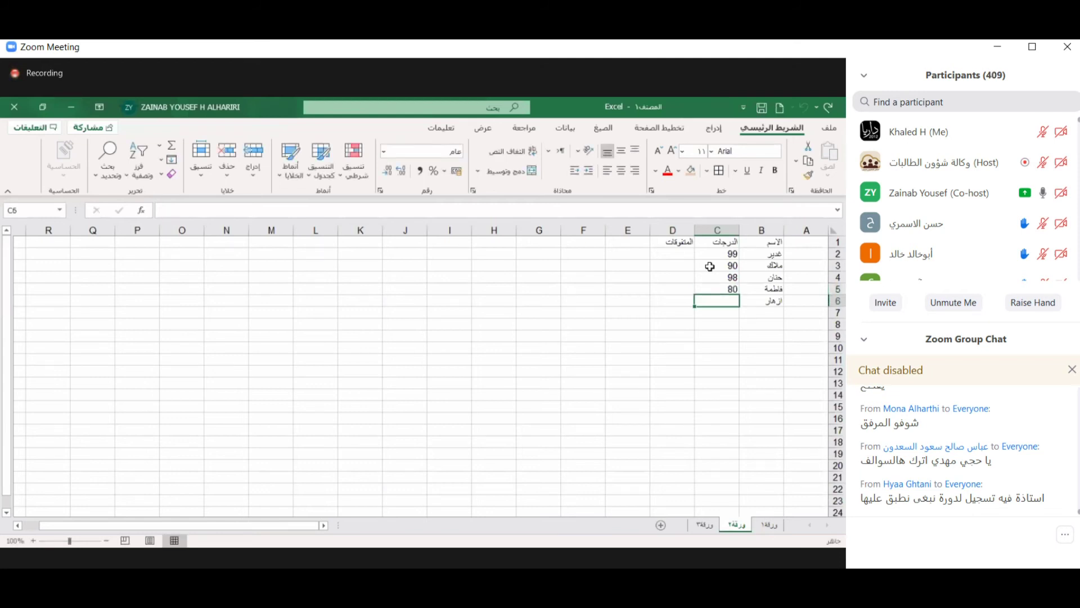
text(88)
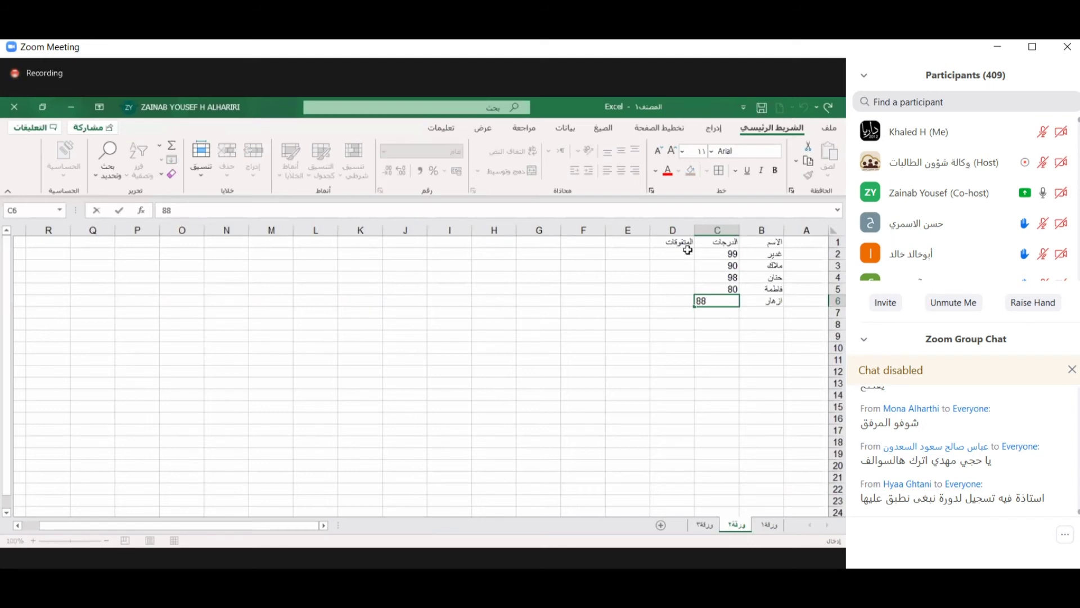
In cell D2 of the المتفوقات column, start an IF function with the logical test C2>=90.
click(685, 251)
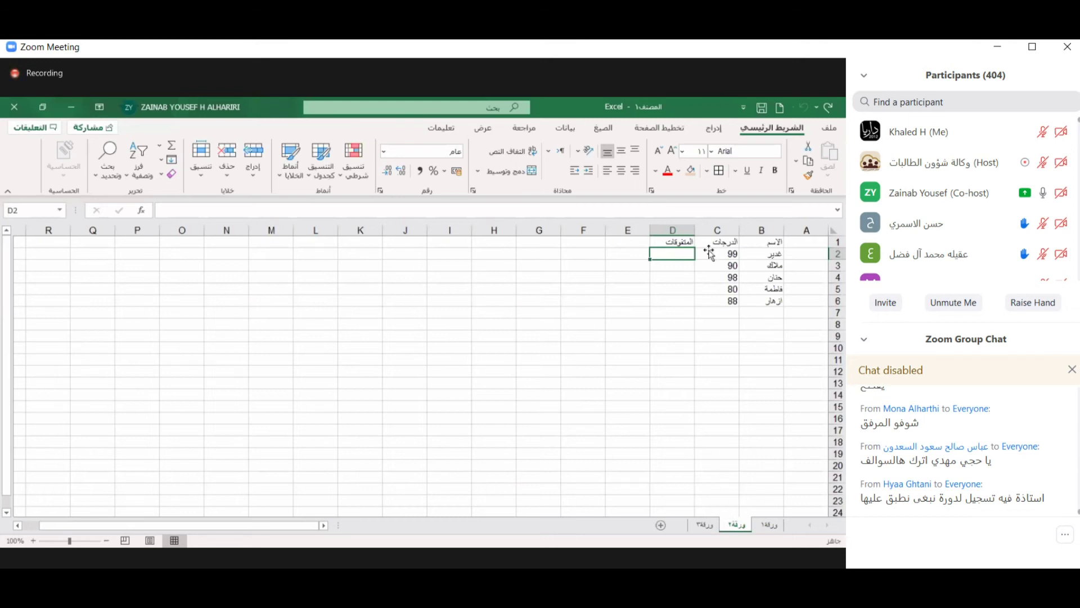
click(607, 132)
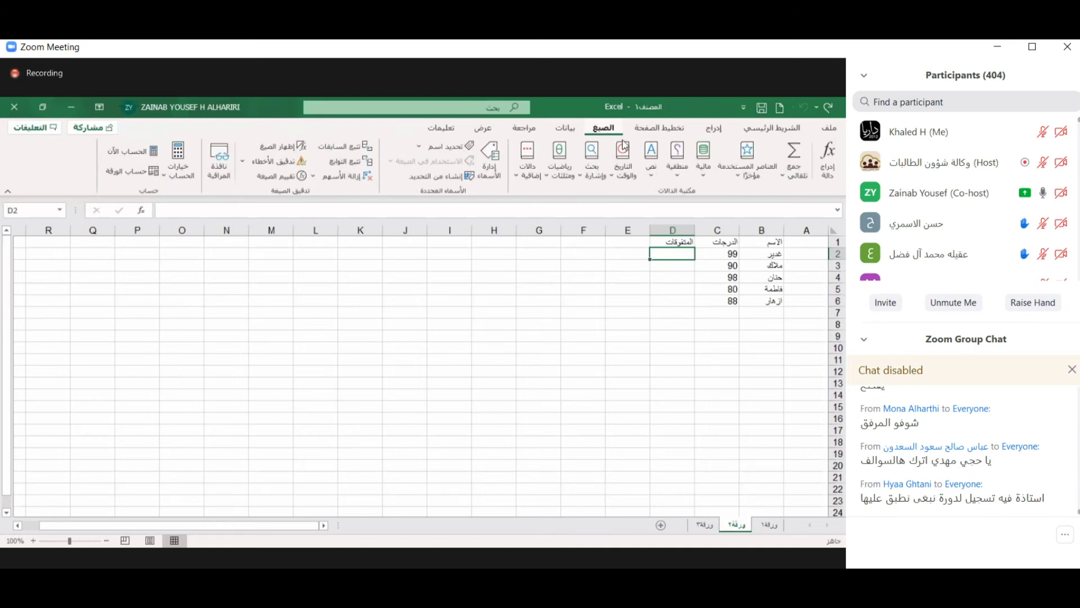
click(678, 183)
click(662, 228)
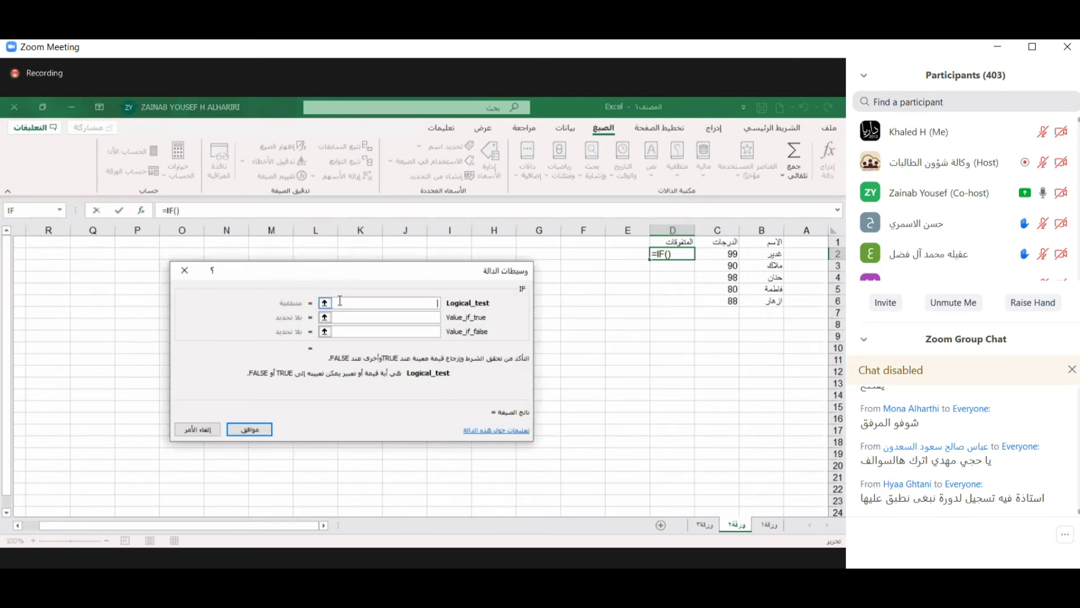
click(720, 253)
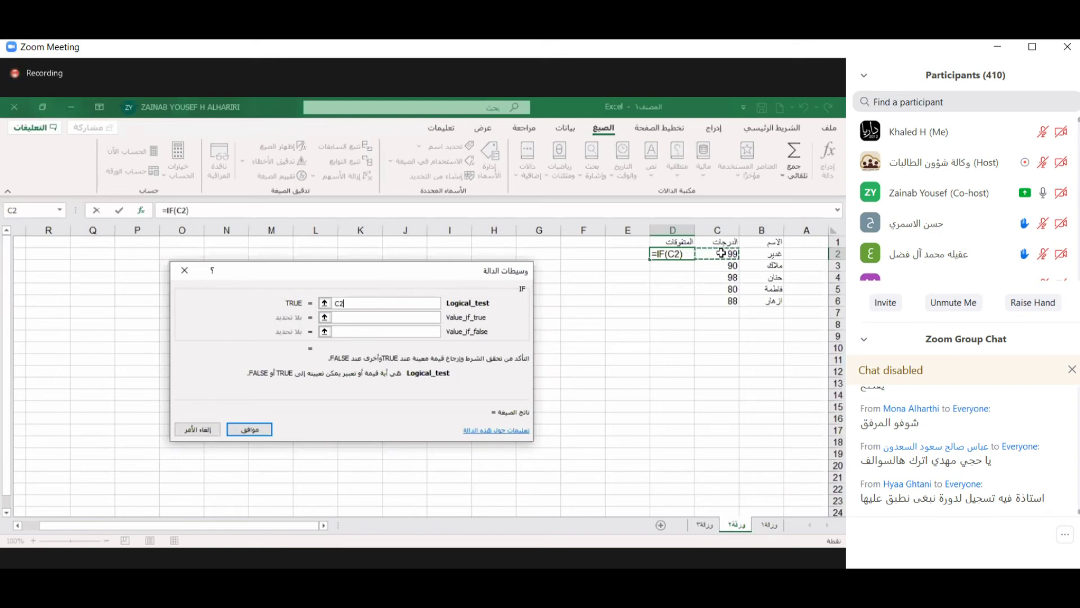
key(F2)
text(>)
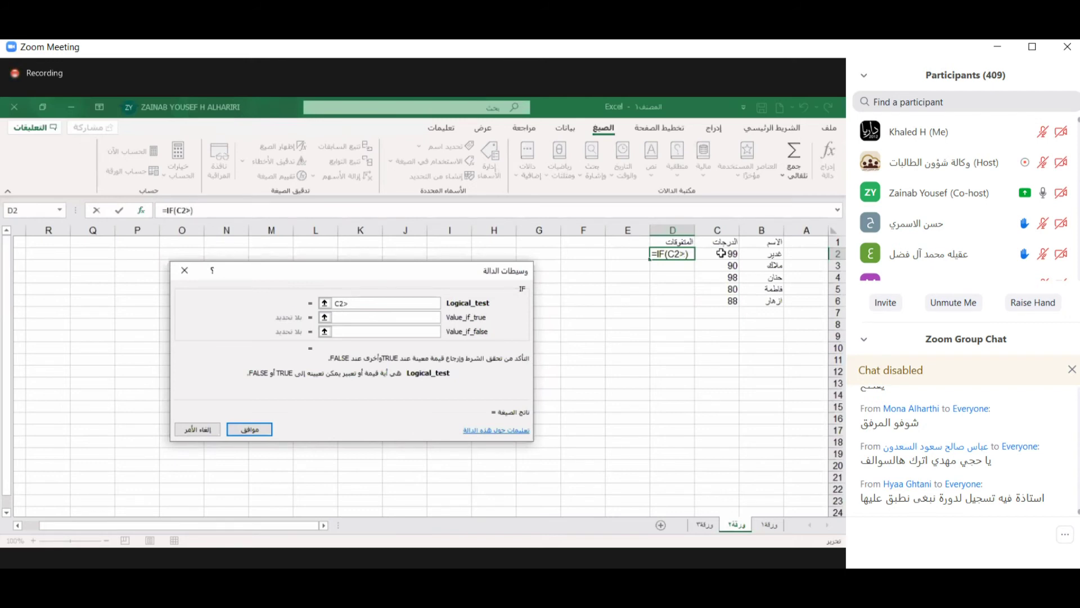
text(=90)
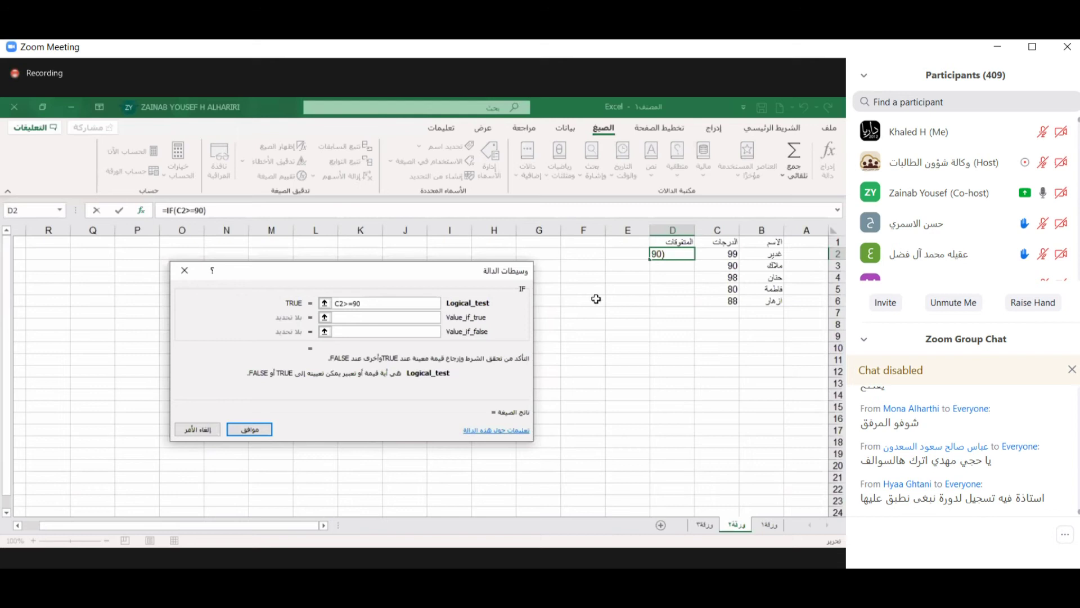
Complete the IF function in D2 so it returns متفوق when true and ناجح when false.
click(369, 316)
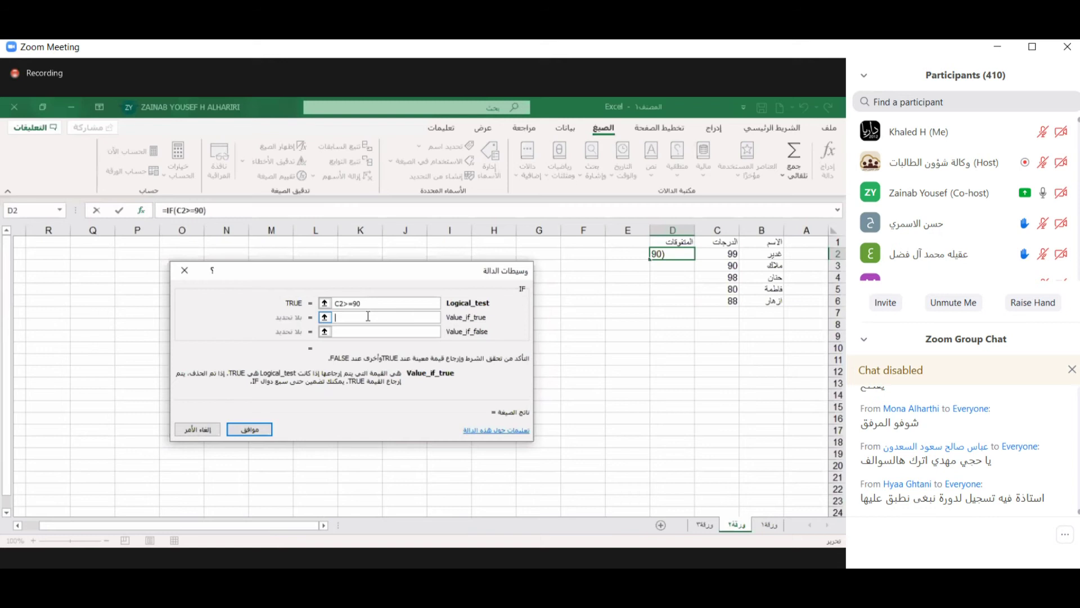
text(متفوق)
click(367, 331)
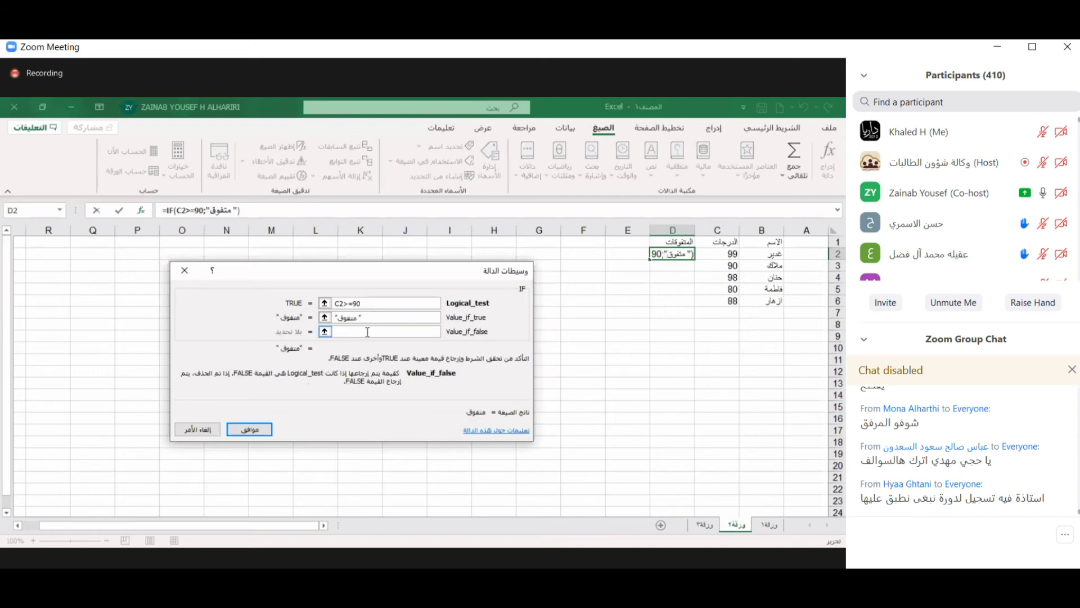
text(ناجح)
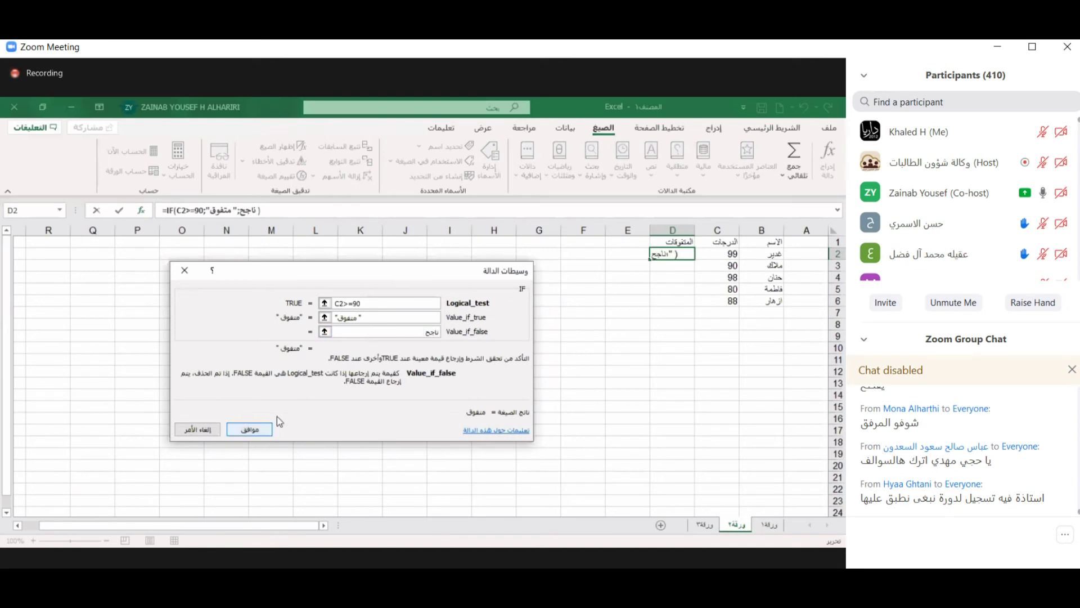
key(Return)
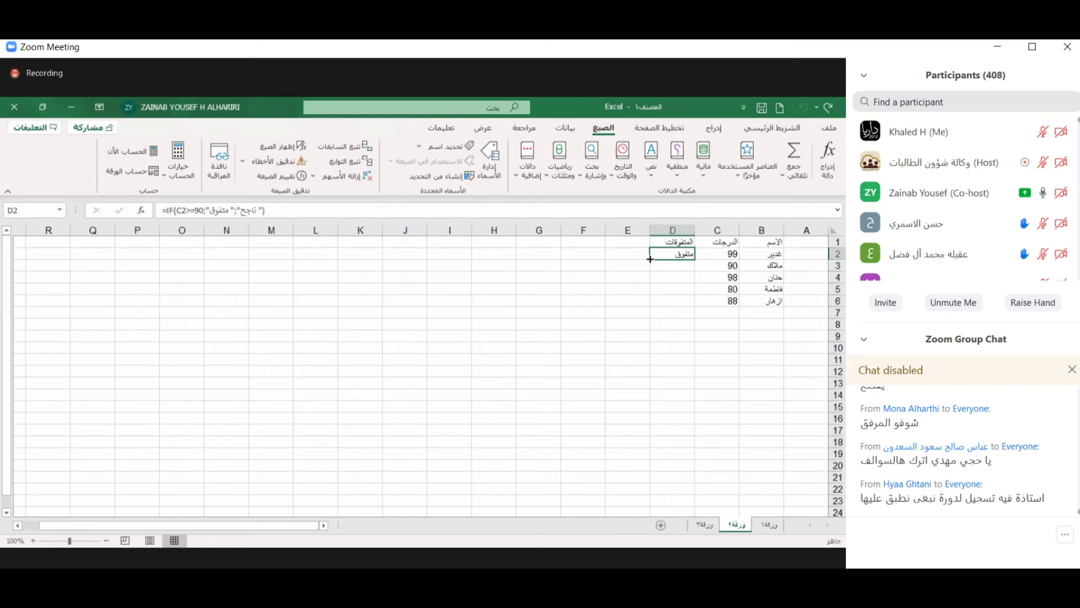
Copy the IF formula from D2 down to D6 and check the filled cells.
drag(651, 259, 653, 304)
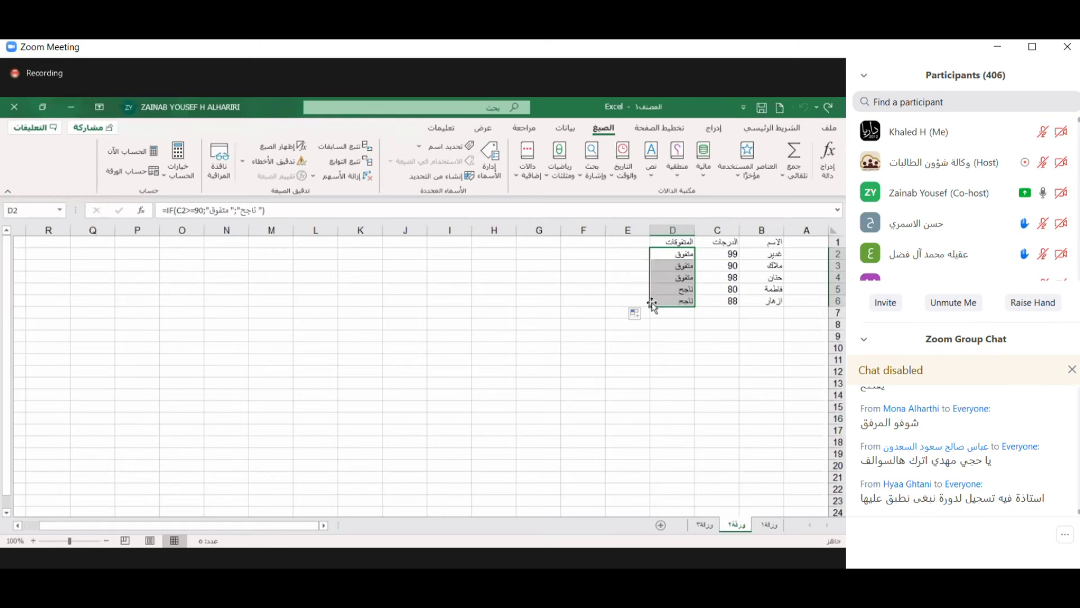
click(671, 265)
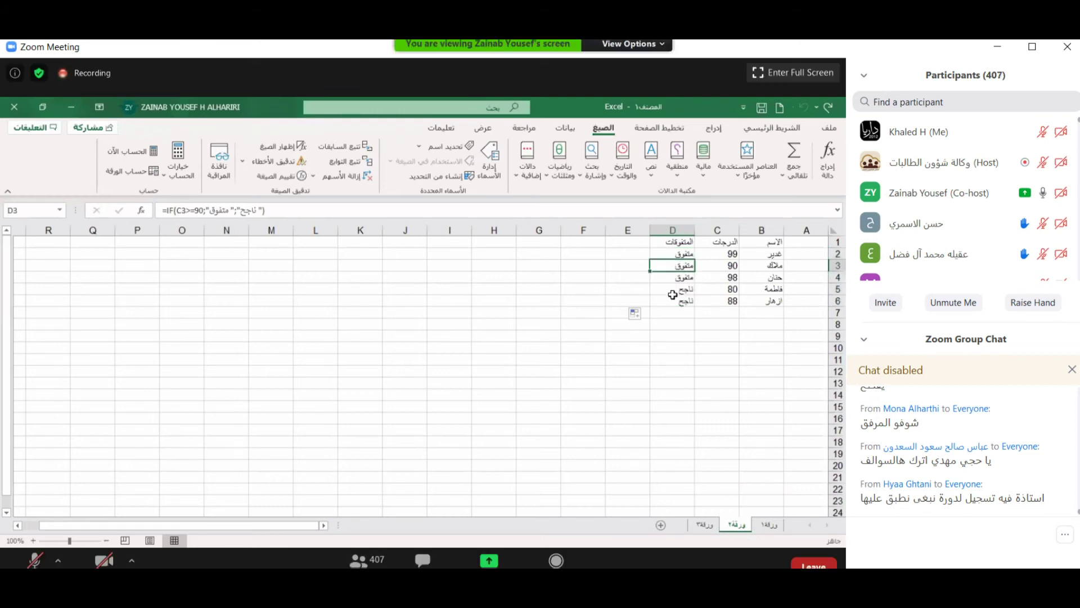
click(674, 297)
click(674, 326)
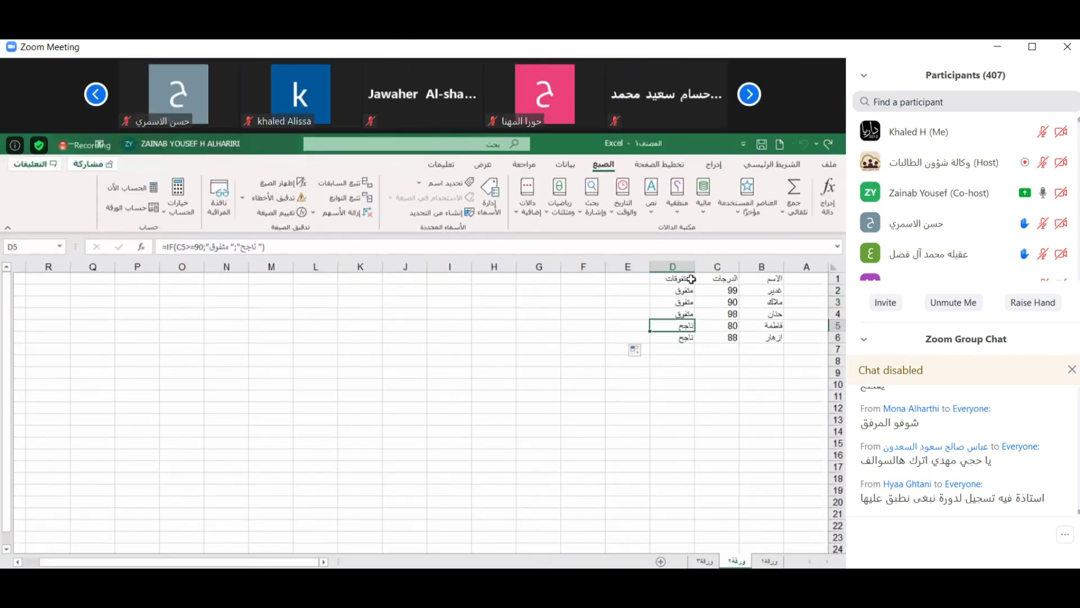
Sort the grades table by the الاسم column from أ to ي.
click(756, 288)
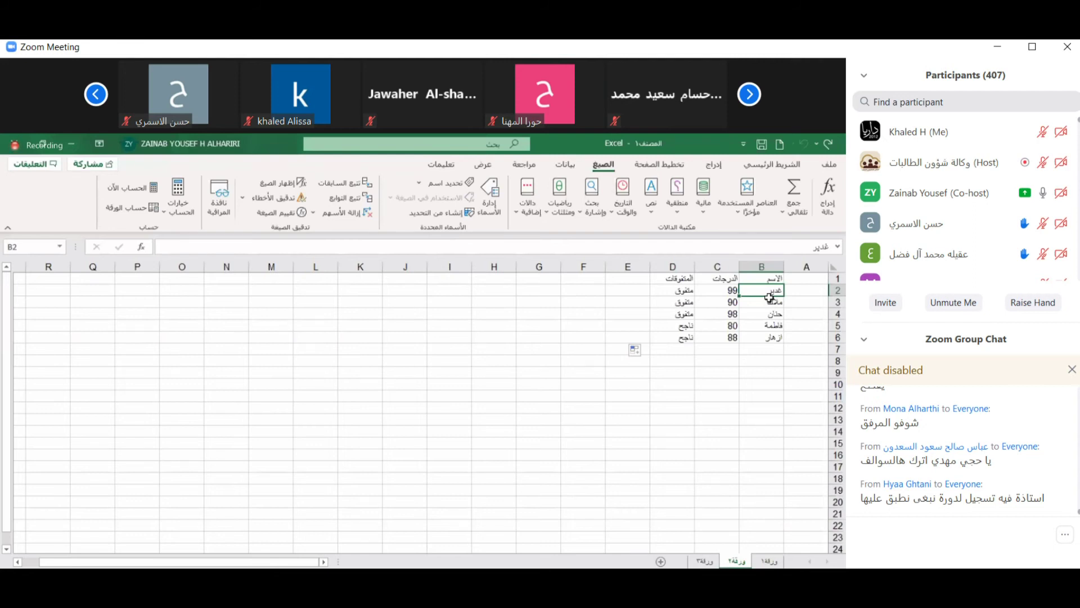
click(785, 166)
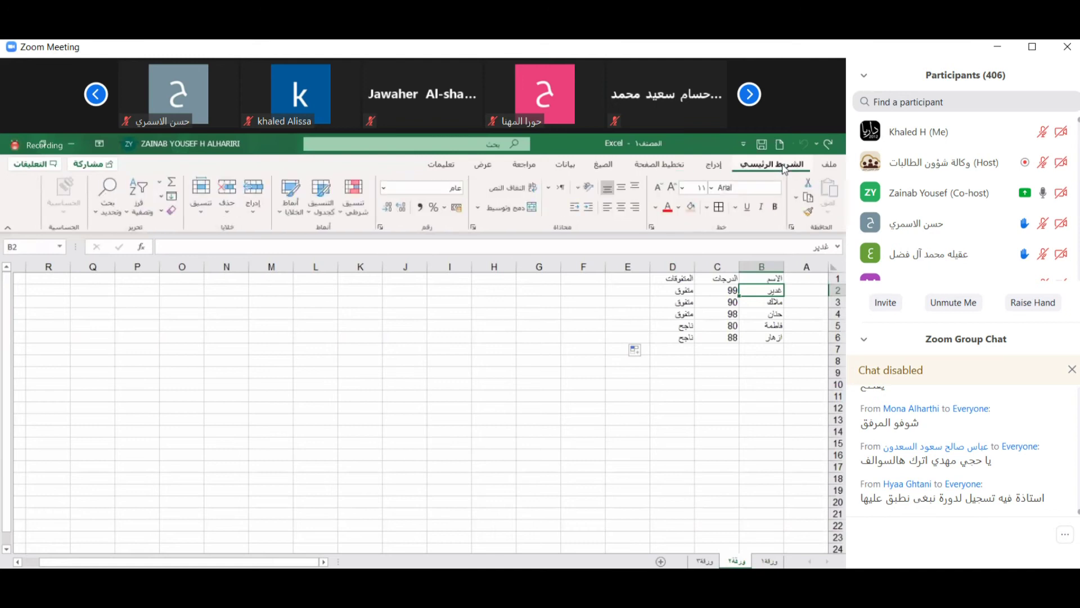
click(133, 208)
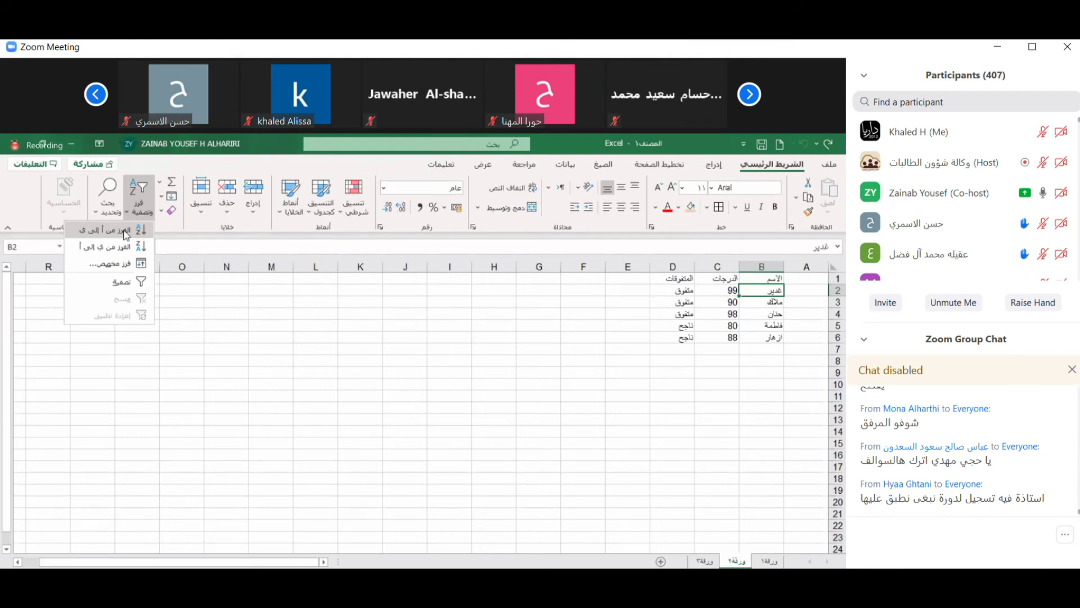
click(126, 235)
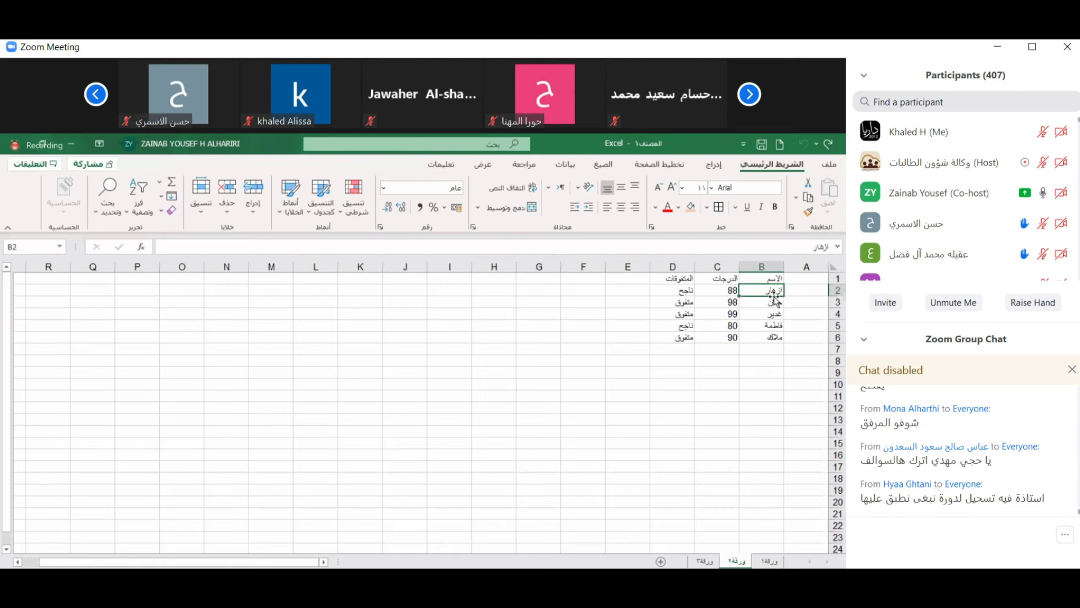
Turn on filtering for the headers of the grades table.
click(152, 205)
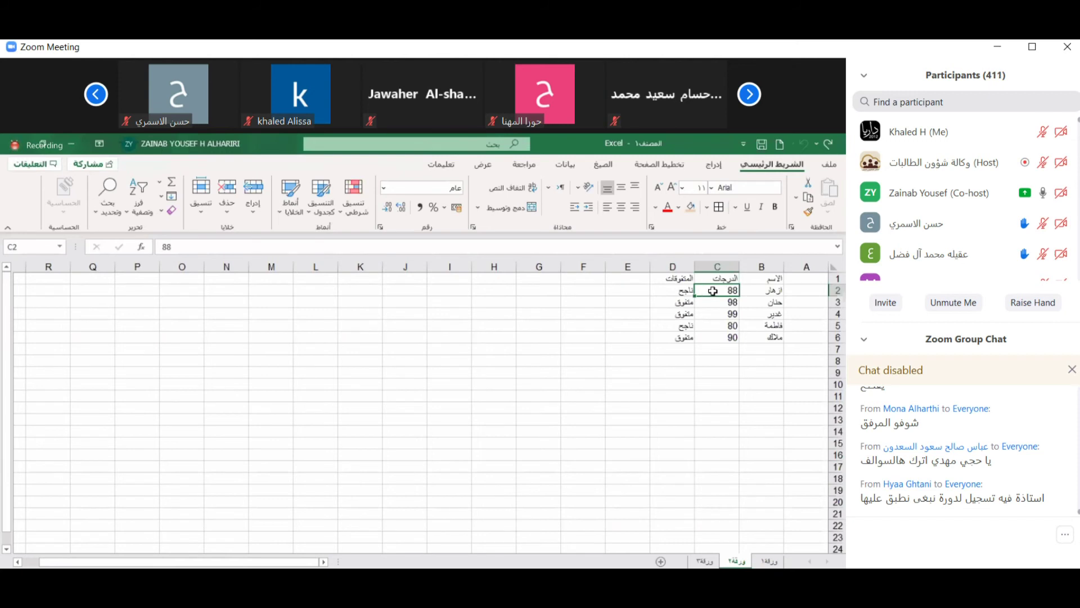
click(146, 211)
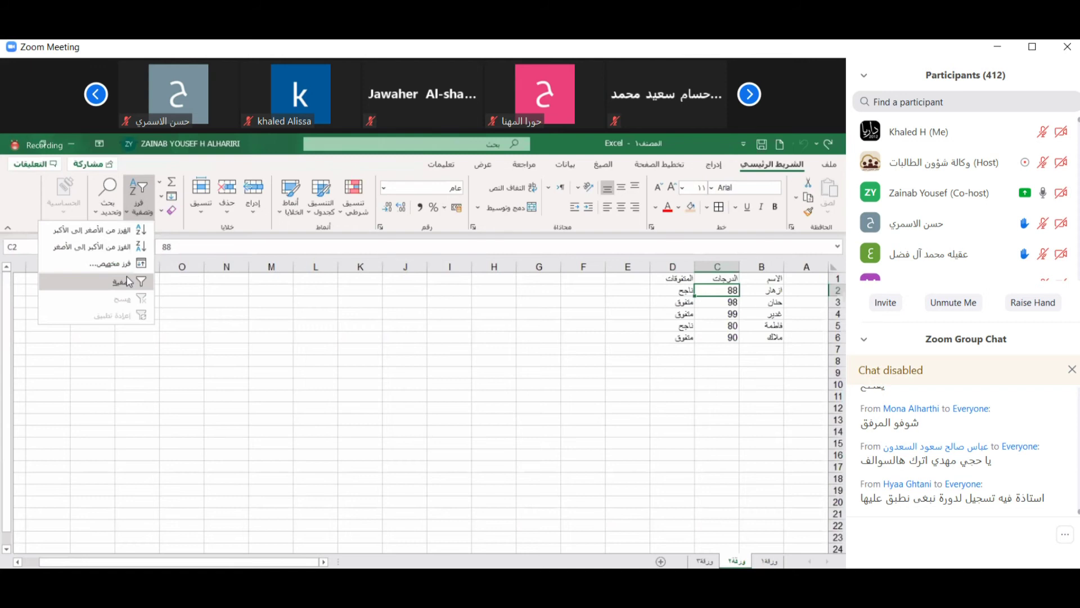
click(129, 282)
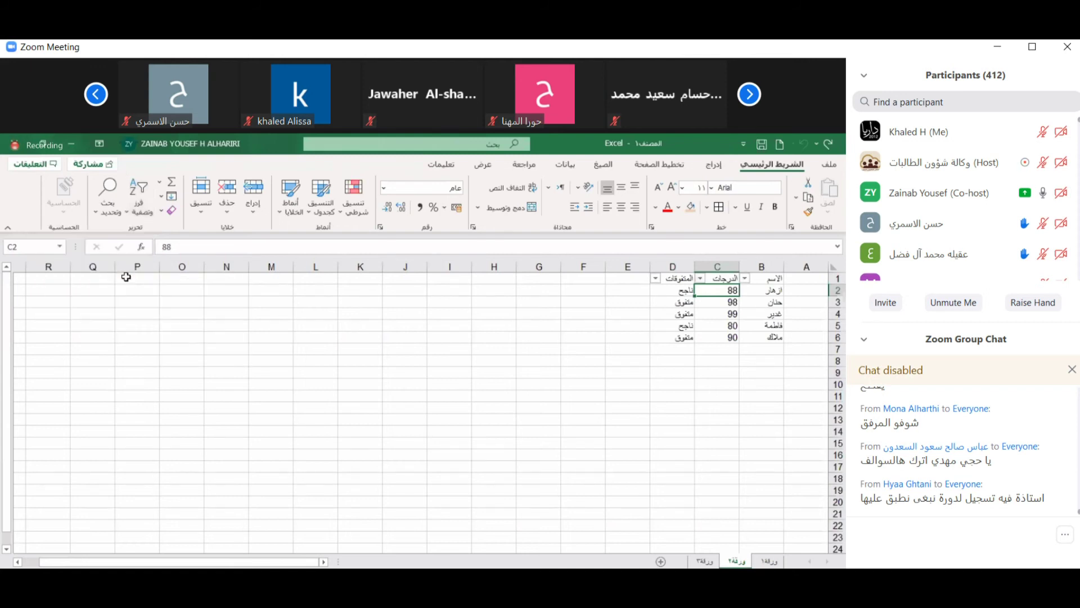
Filter the الدرجات column to show only the grade 99, excluding 80, 88, 90 and 98.
click(700, 279)
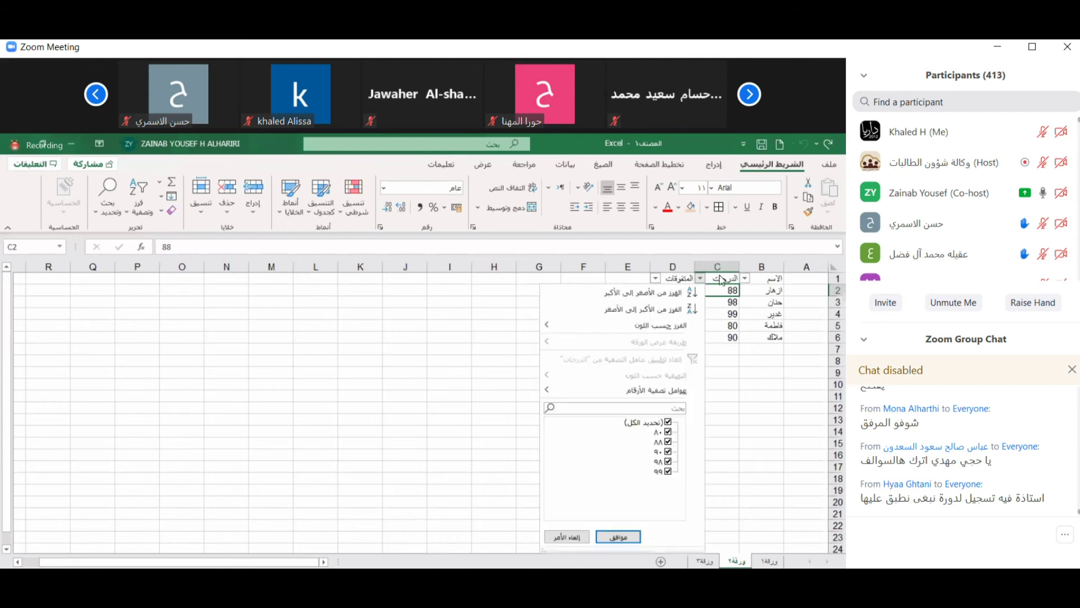
click(677, 395)
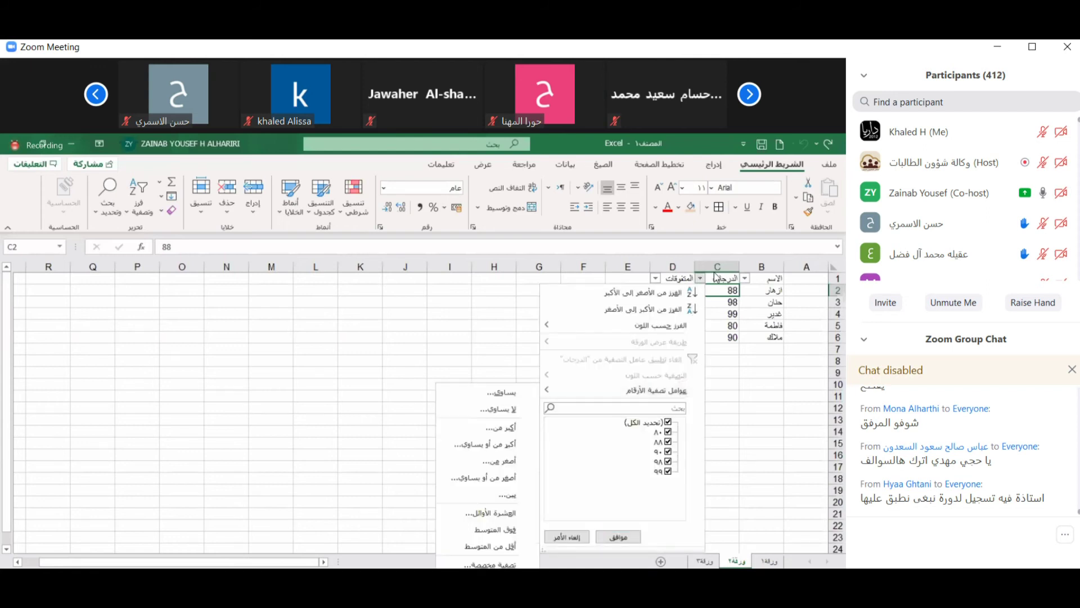
click(745, 278)
click(744, 278)
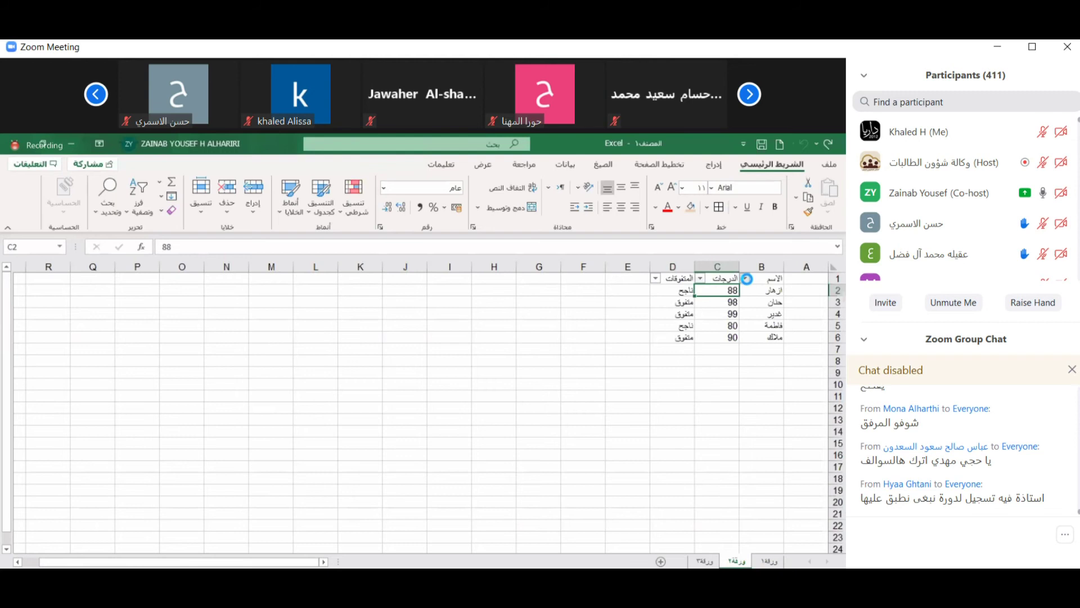
click(702, 280)
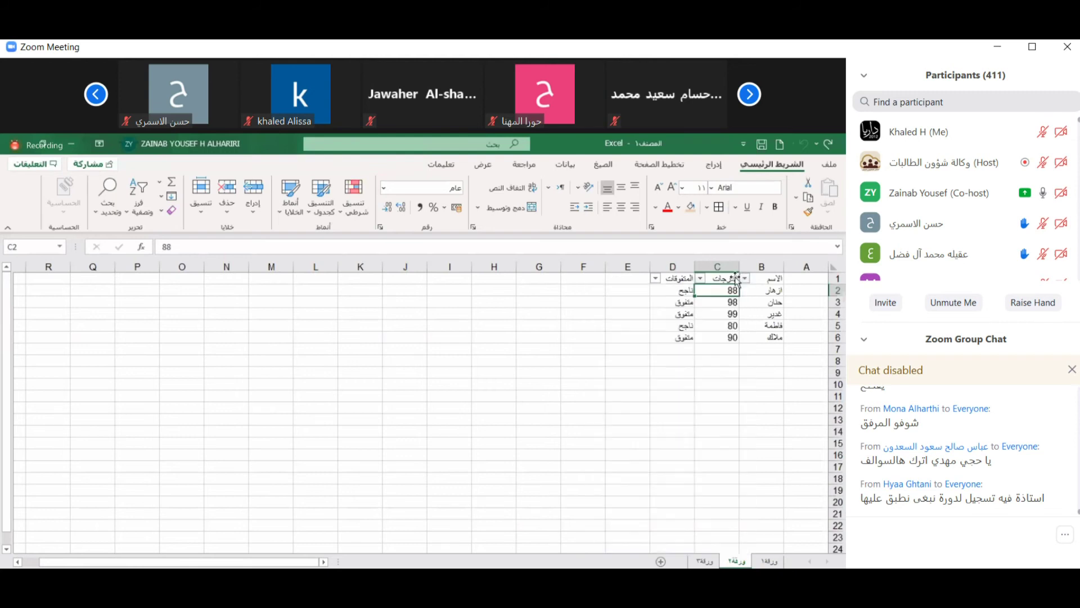
click(702, 278)
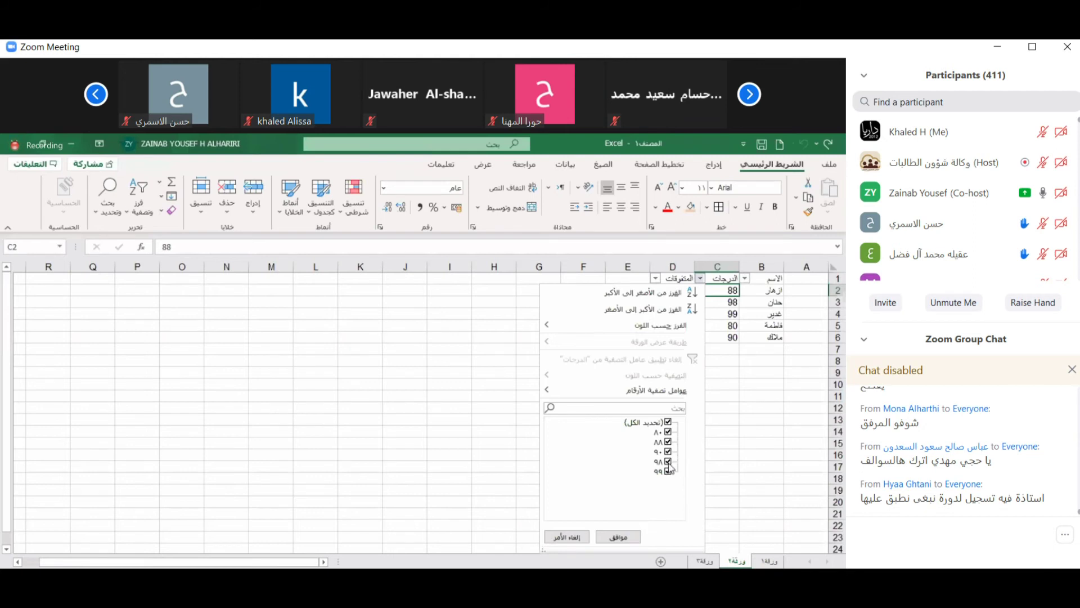
click(668, 431)
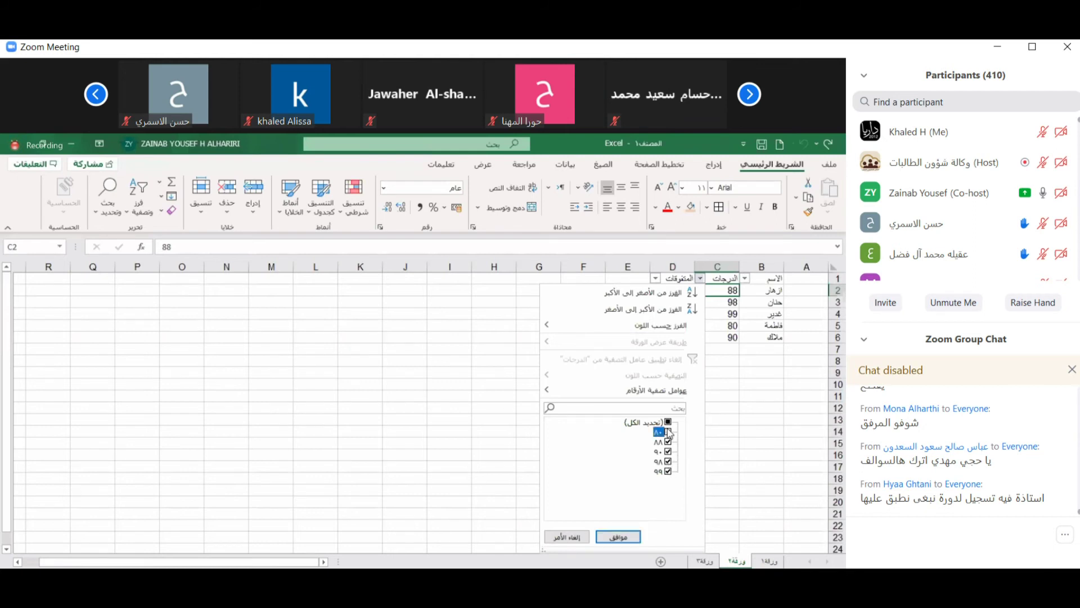
click(668, 442)
click(668, 461)
click(668, 452)
click(617, 538)
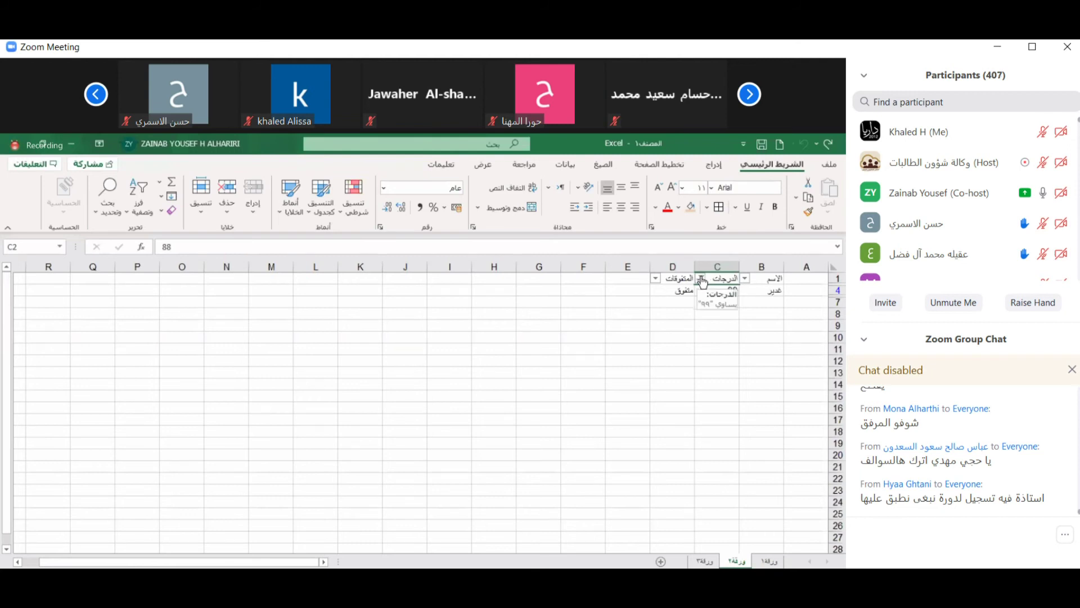
Undo the grade filter and the header filtering of the grades table.
click(828, 147)
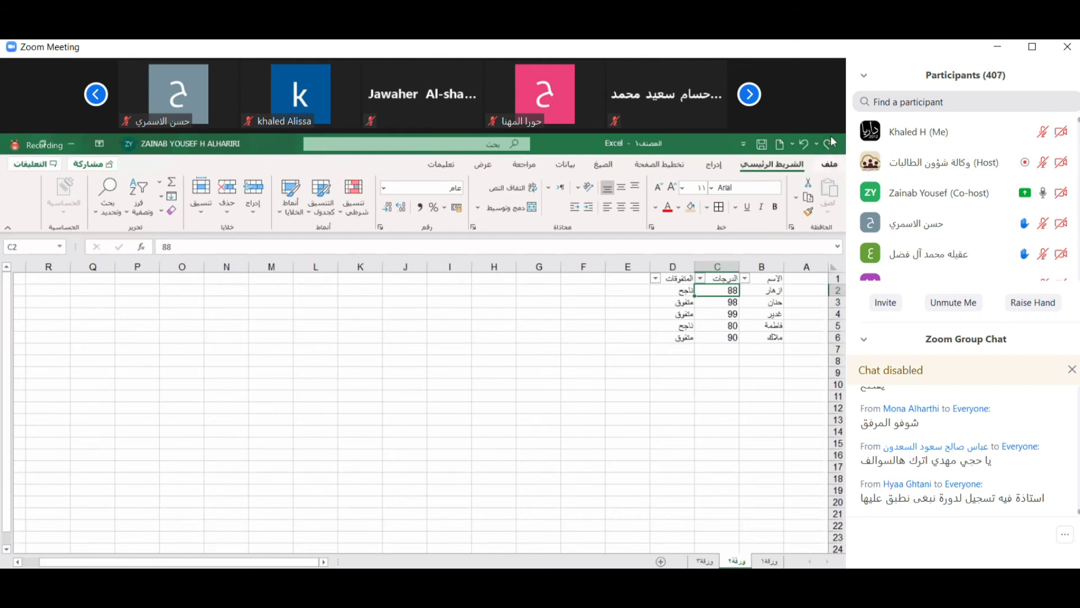
click(832, 143)
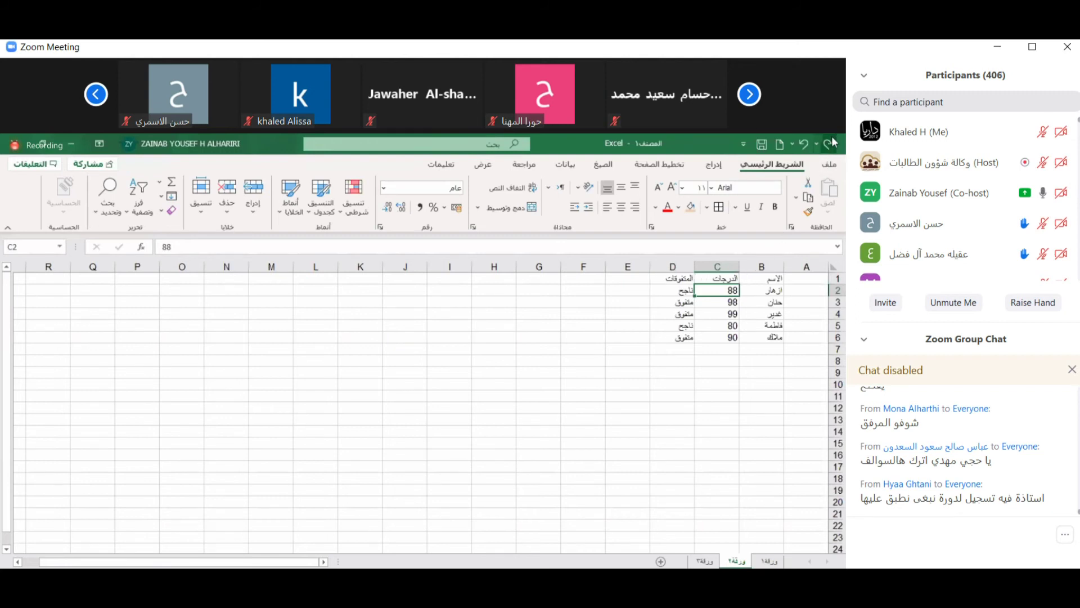
click(712, 325)
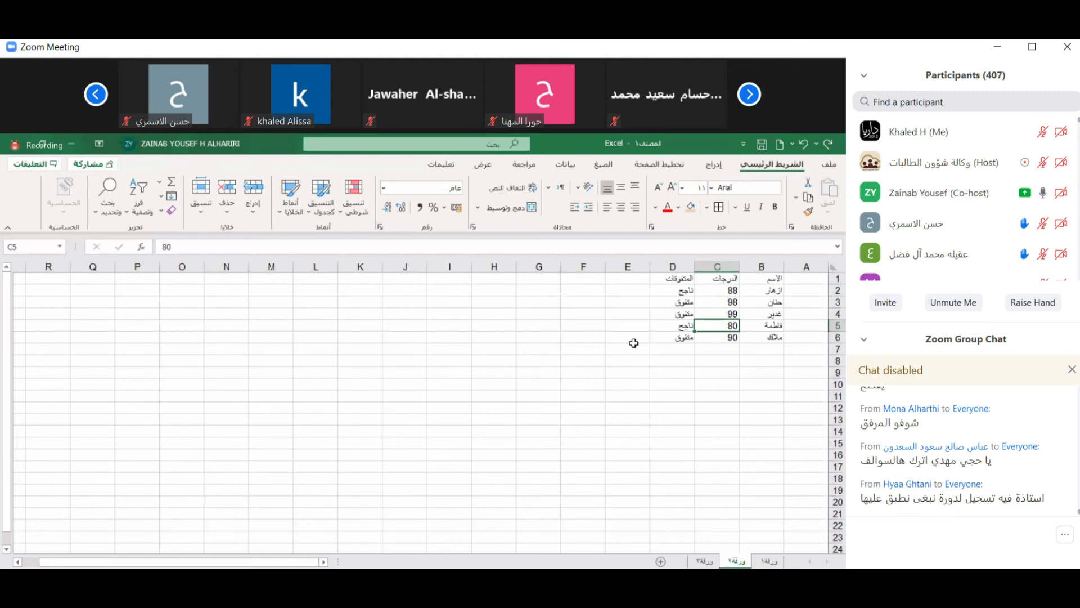
Make the text of the whole grades table, B1 to D6, bold.
click(664, 340)
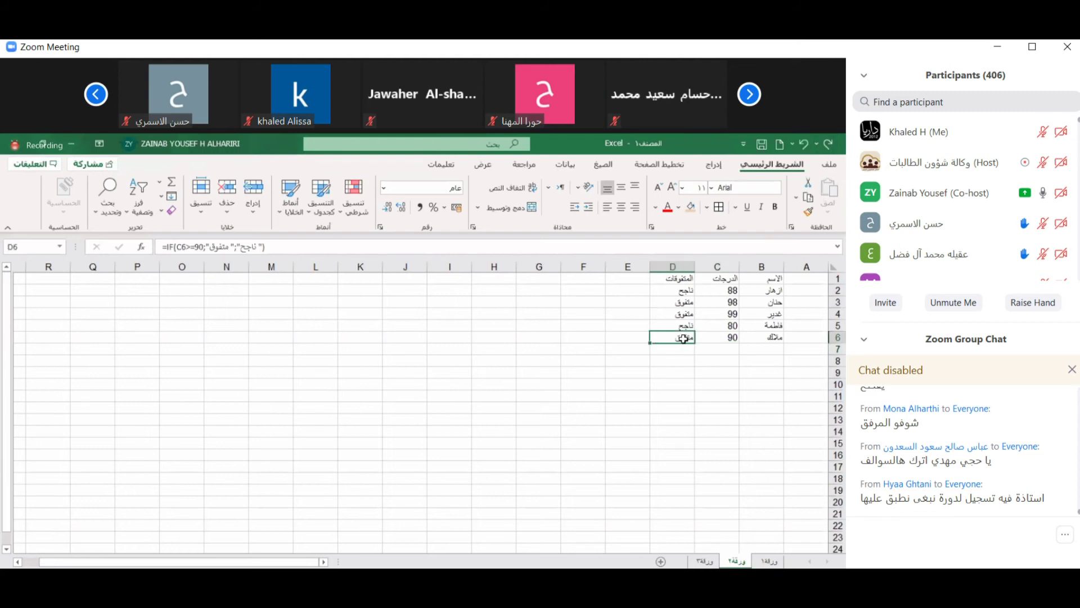
drag(684, 338, 766, 278)
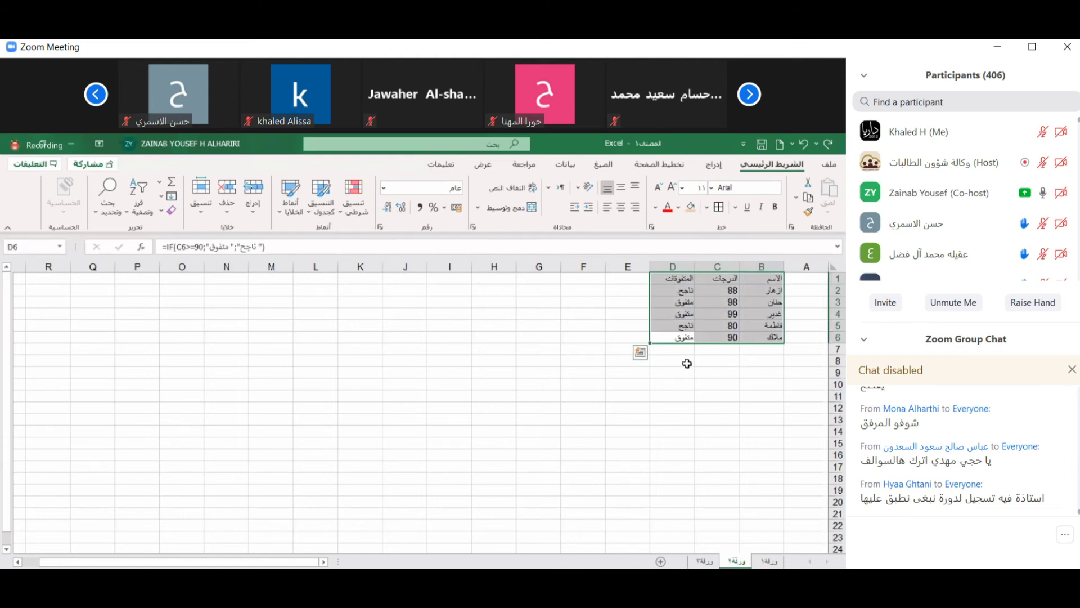
click(774, 209)
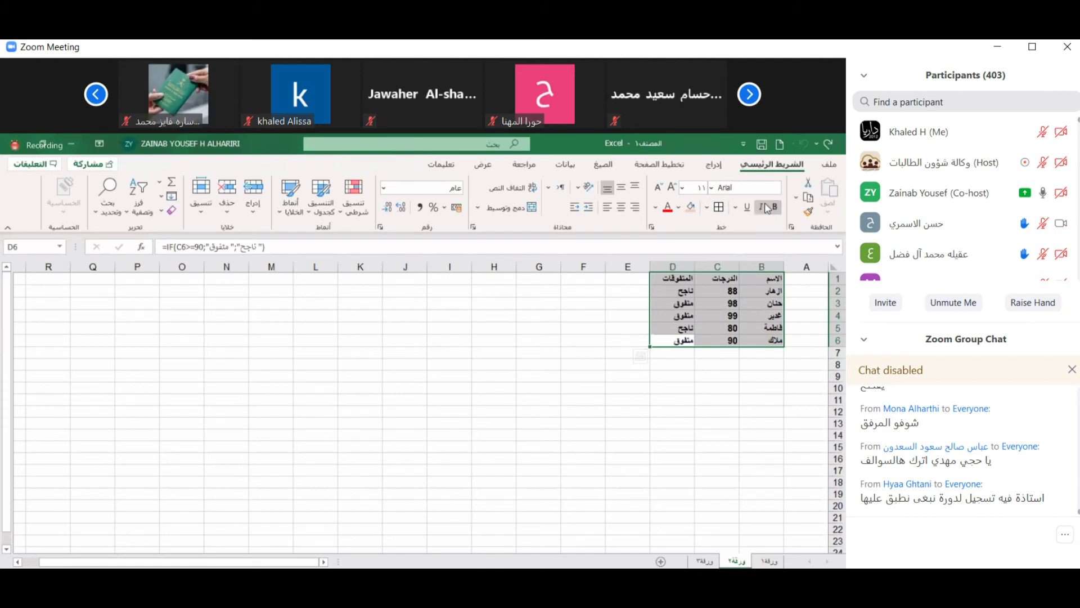
Try italic and underline formatting on the grades table, removing each one again.
click(764, 208)
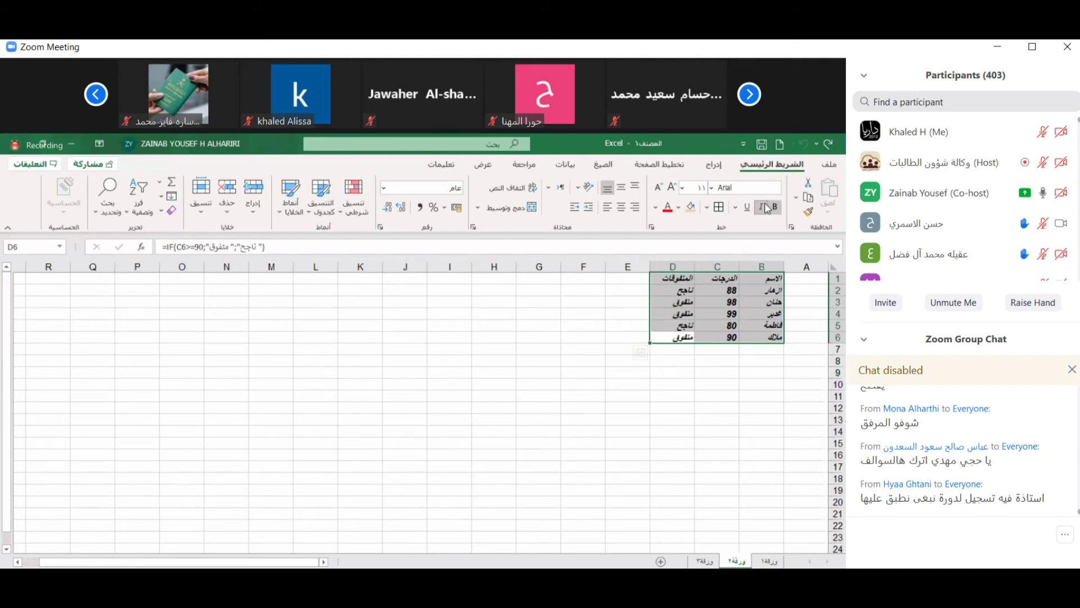
click(767, 208)
click(747, 209)
click(747, 208)
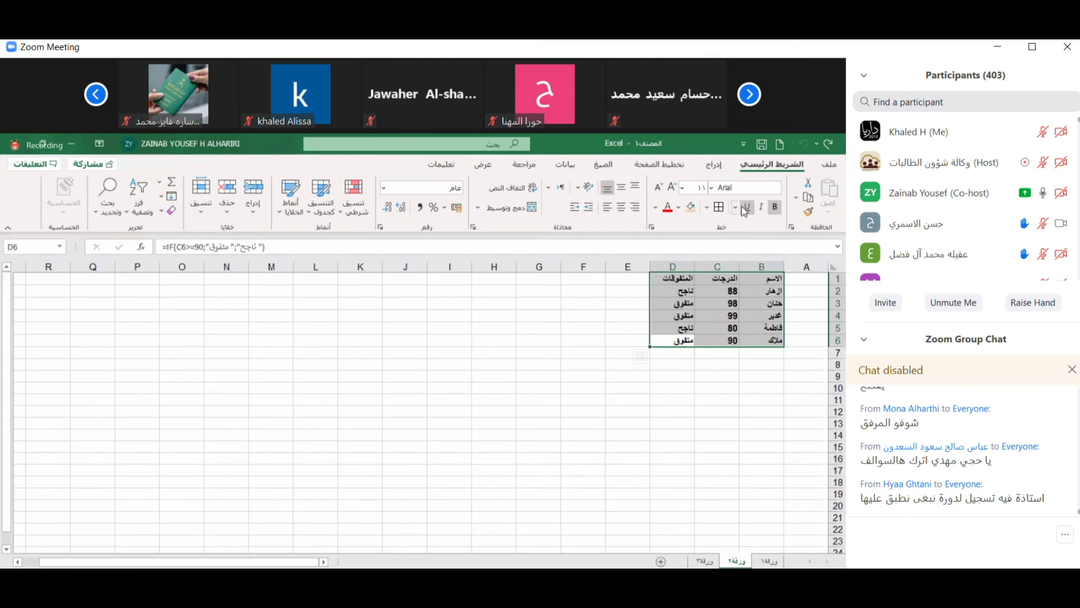
Fill cell D3, holding the متفوق result, with a light orange theme colour.
click(725, 278)
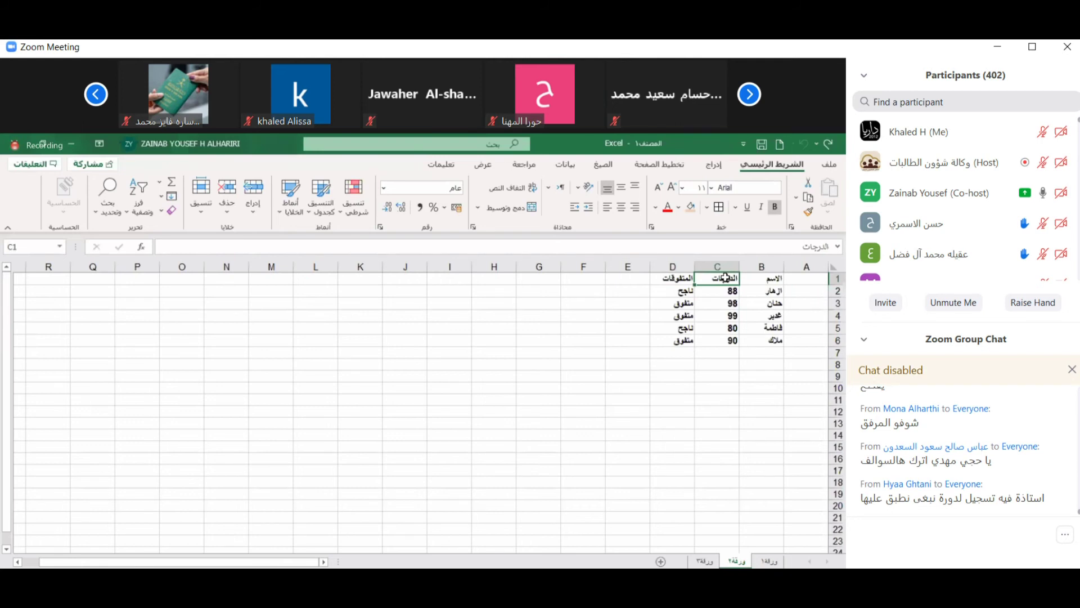
click(678, 304)
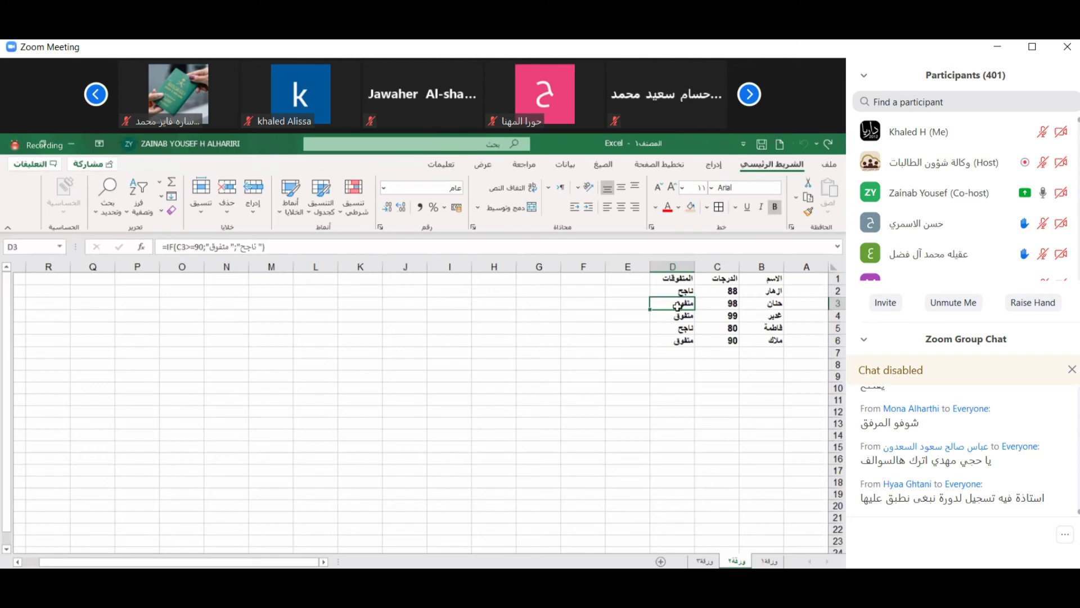
click(682, 210)
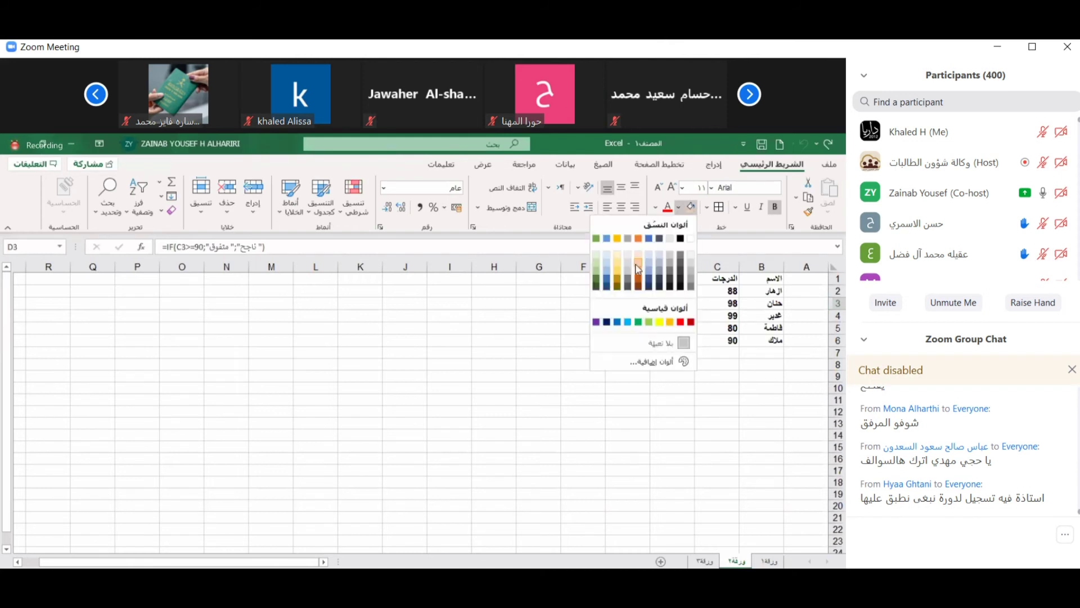
click(638, 269)
click(680, 315)
click(678, 304)
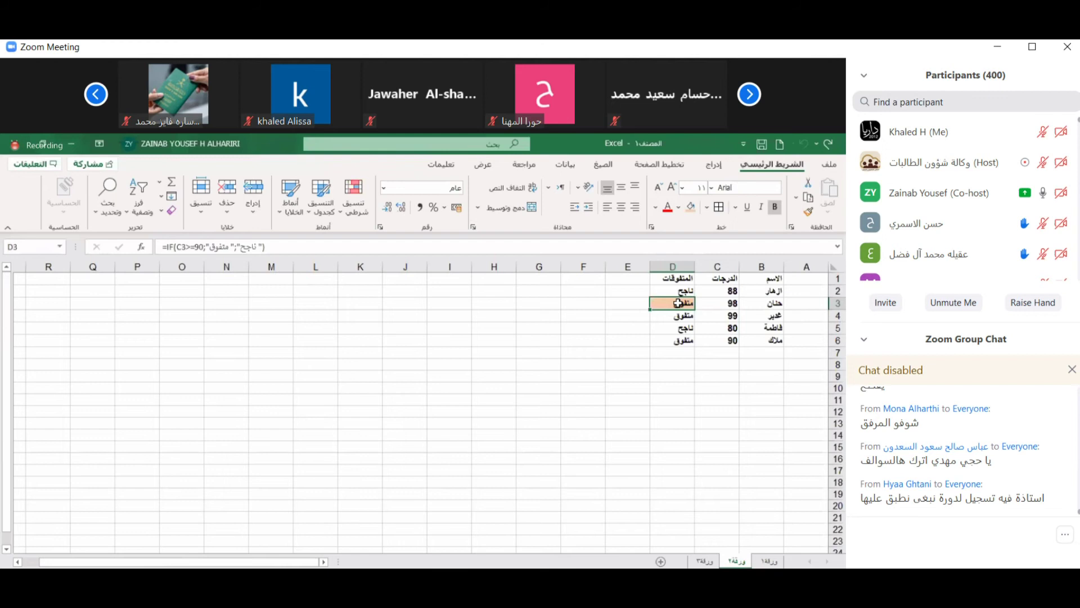
click(677, 277)
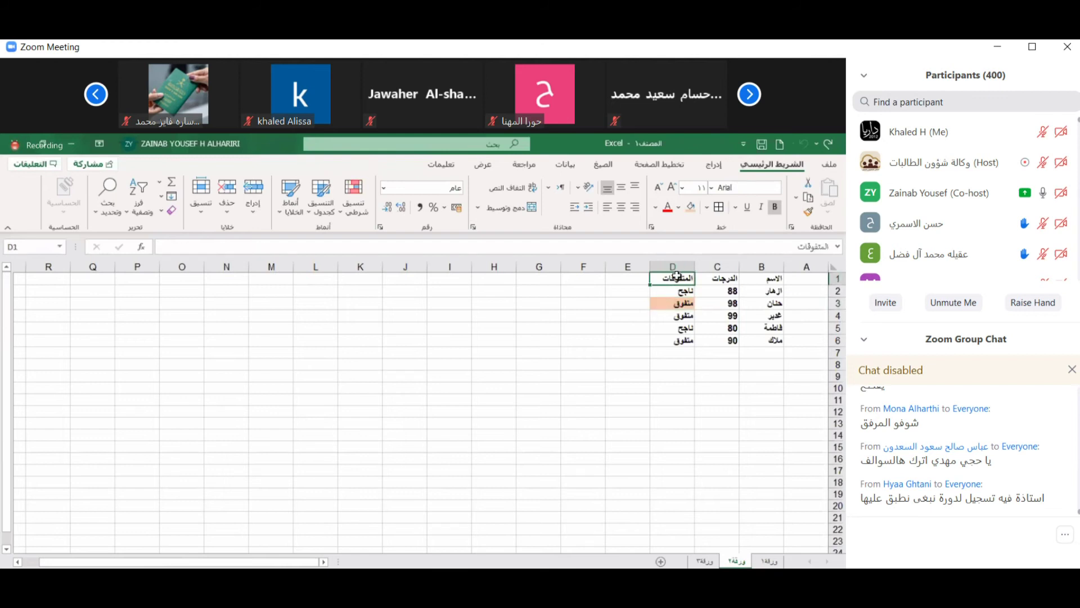
drag(677, 276, 767, 339)
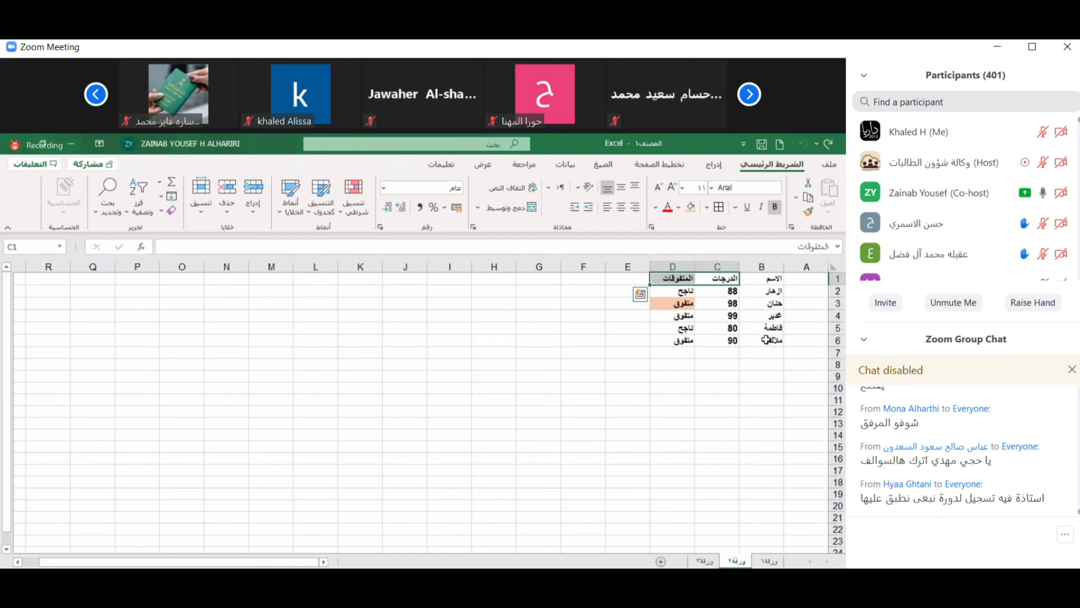
click(682, 279)
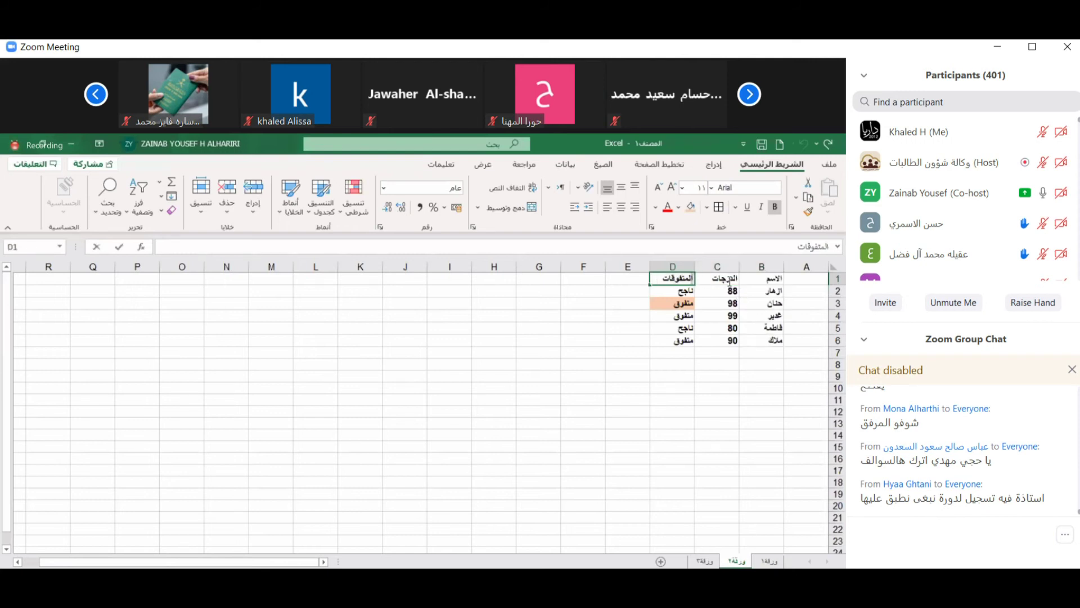
double_click(670, 279)
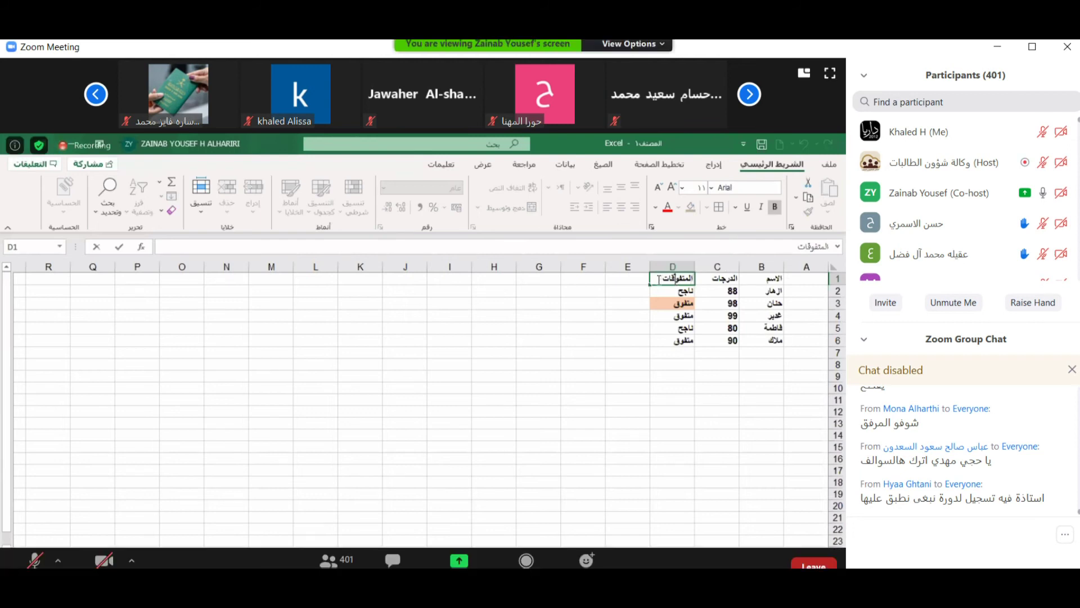
click(702, 280)
click(661, 277)
drag(662, 277, 762, 336)
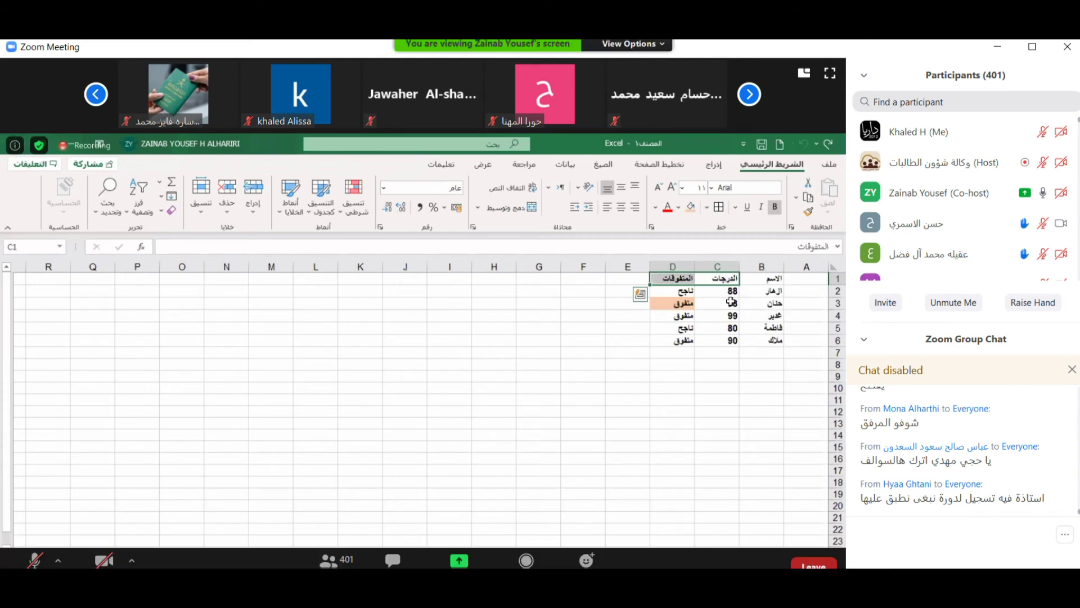
click(706, 266)
drag(662, 277, 675, 340)
click(659, 278)
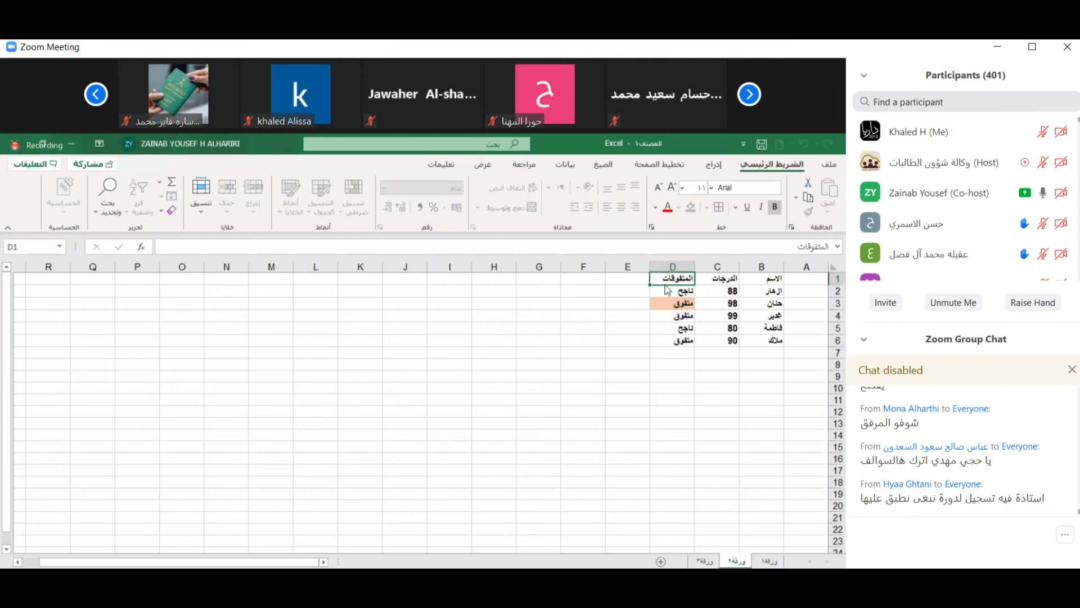
drag(682, 277, 757, 341)
key(ctrl+z)
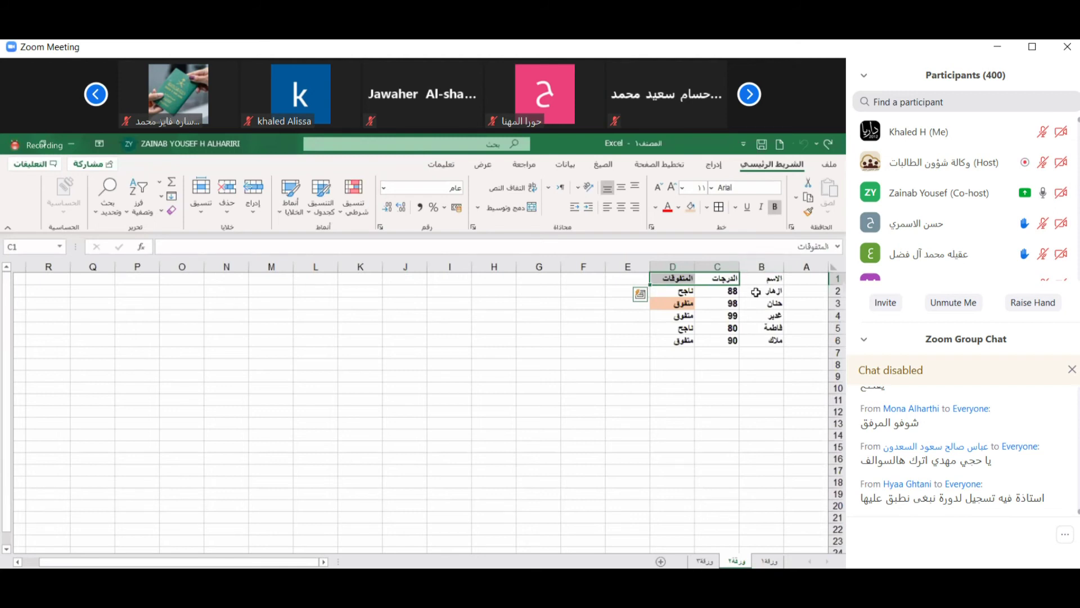
drag(668, 277, 758, 336)
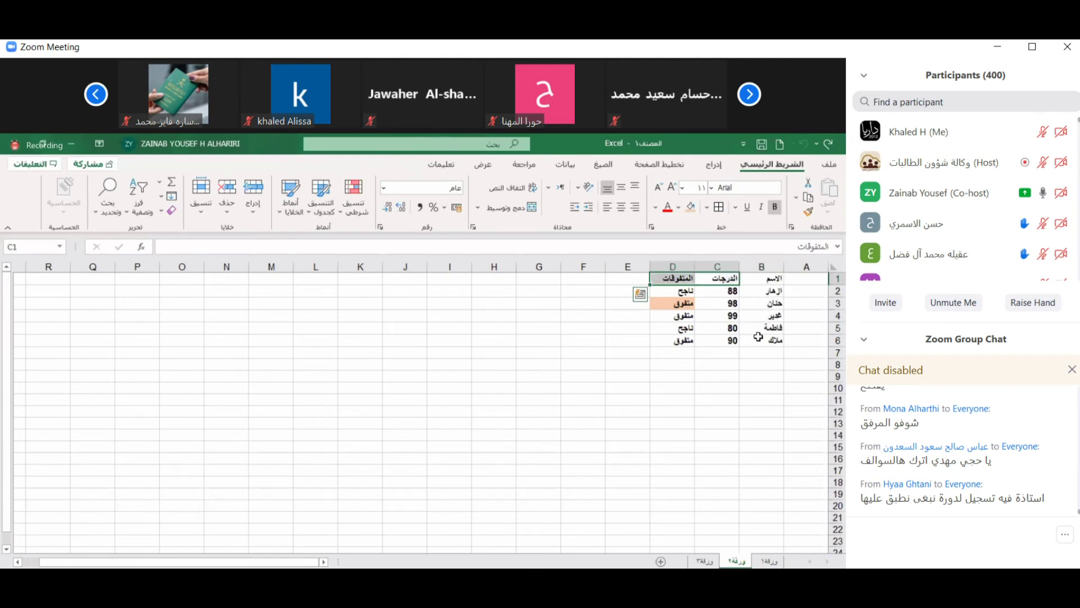
click(666, 282)
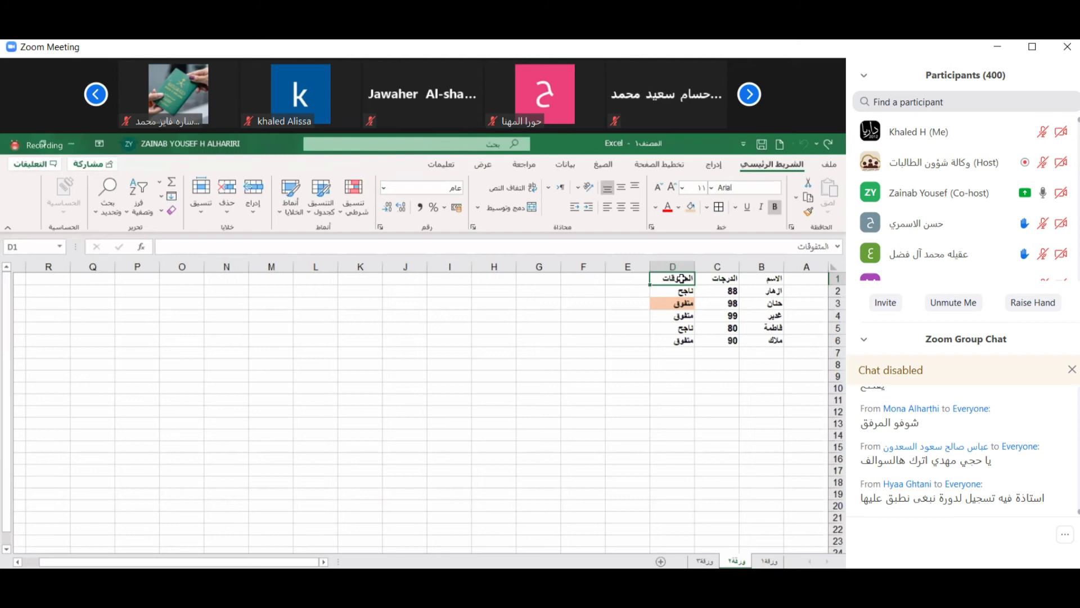
Fill the header cells B1 to D1 and the name cells B2 to B6 with light green and add all borders.
drag(682, 278, 776, 279)
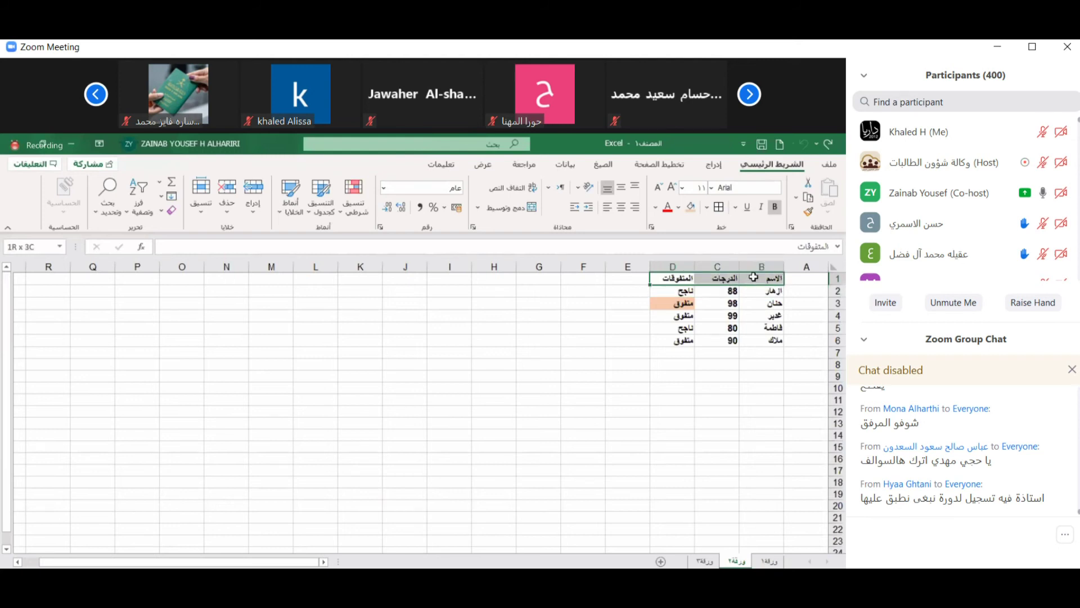
drag(770, 290, 770, 341)
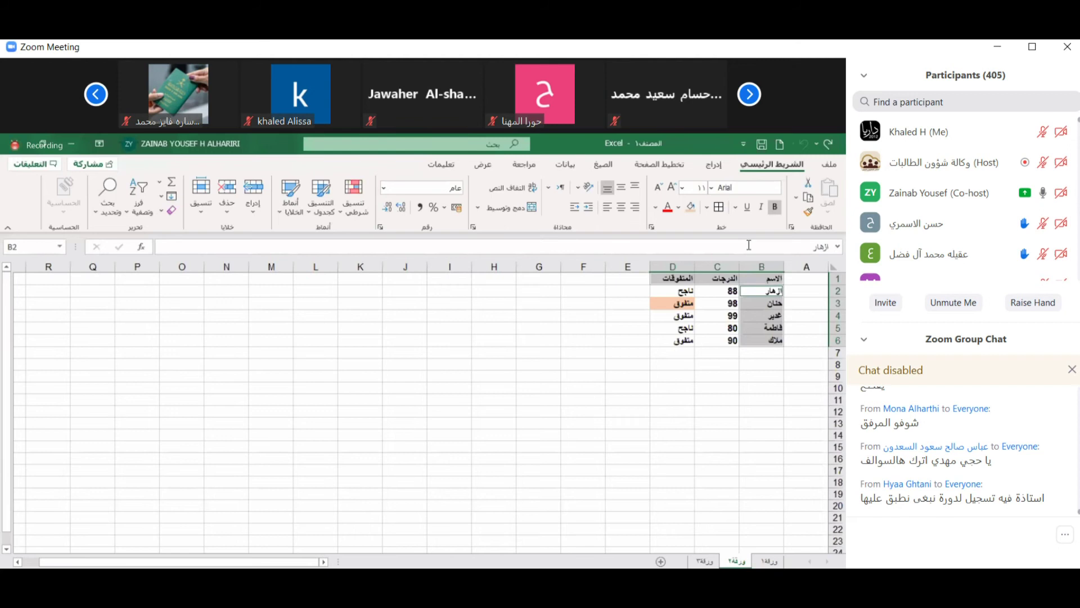
click(679, 208)
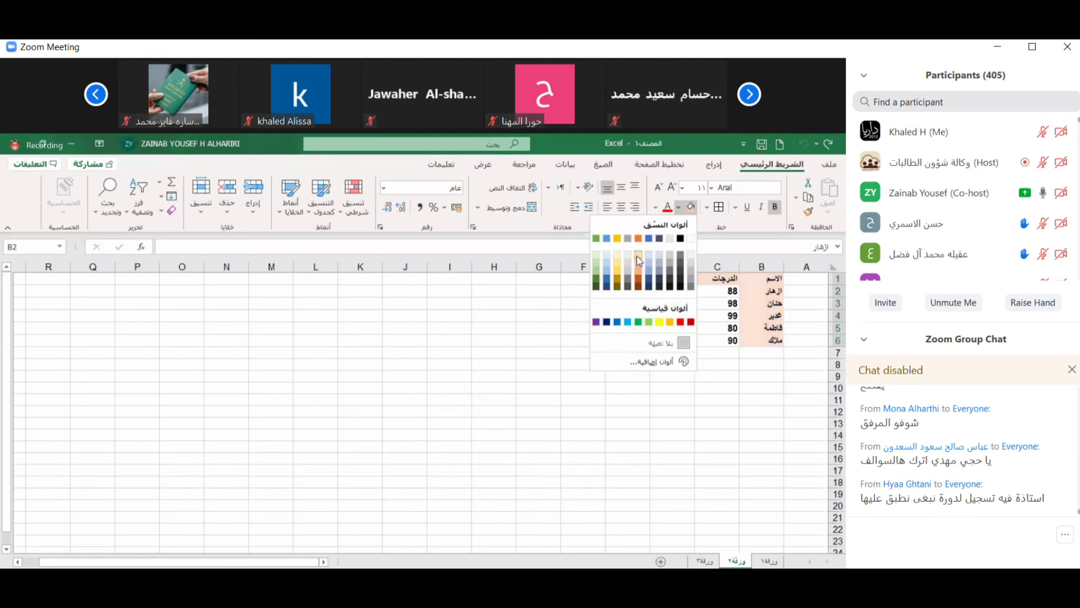
click(598, 260)
click(720, 208)
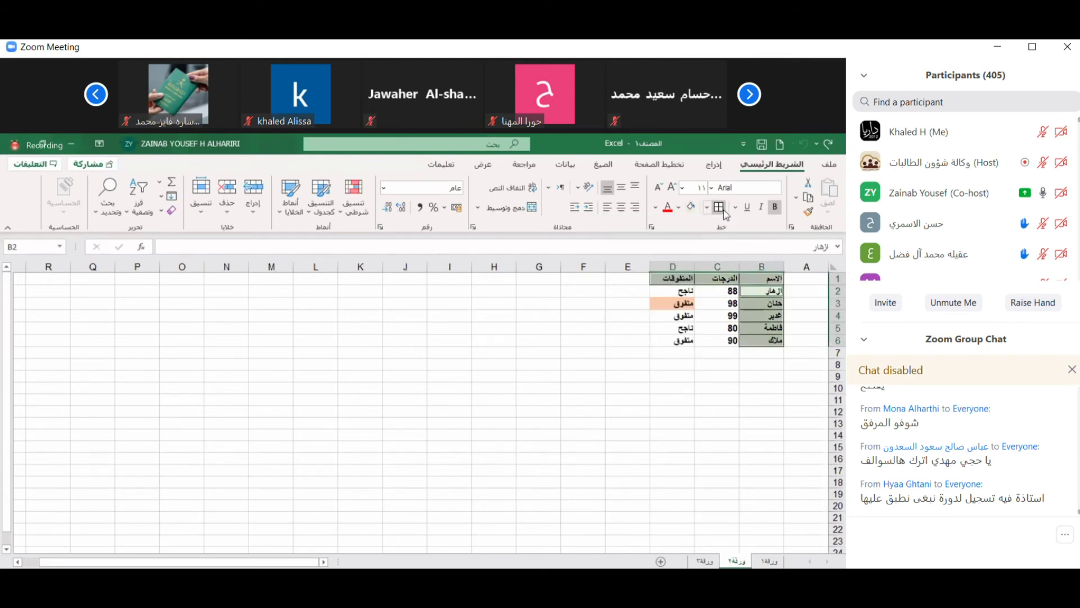
click(782, 317)
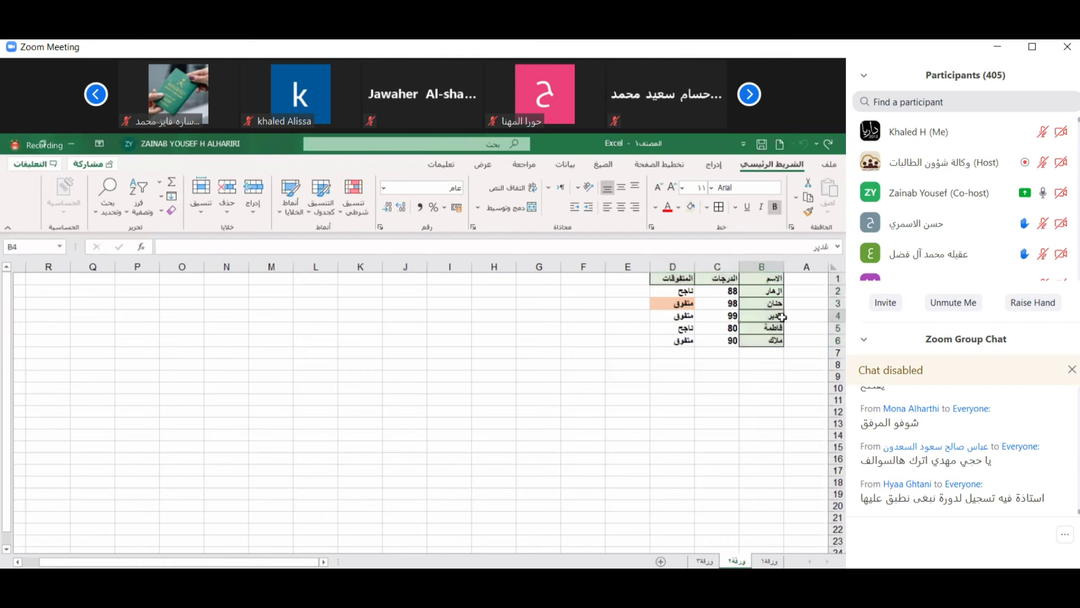
Try left and right alignment on the grades table B1 to D6 and set its text to centred.
drag(659, 340, 769, 279)
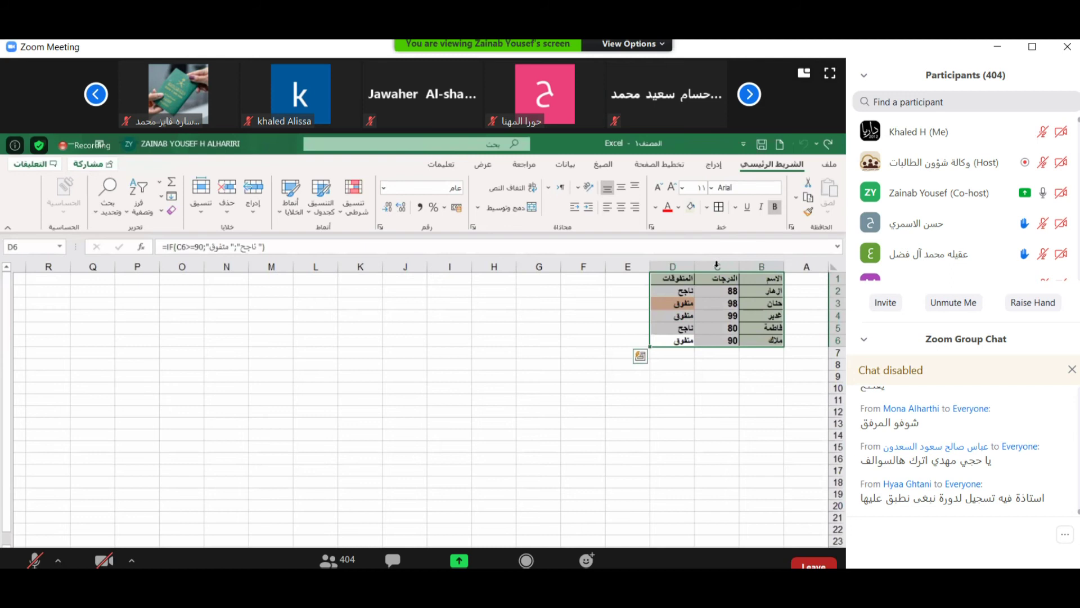
click(624, 209)
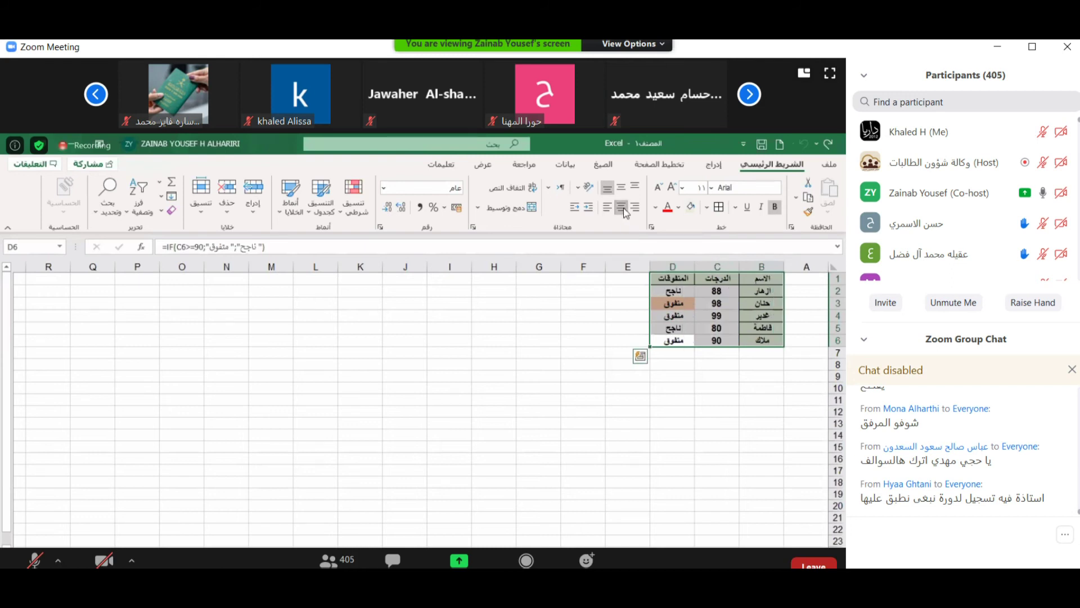
click(605, 214)
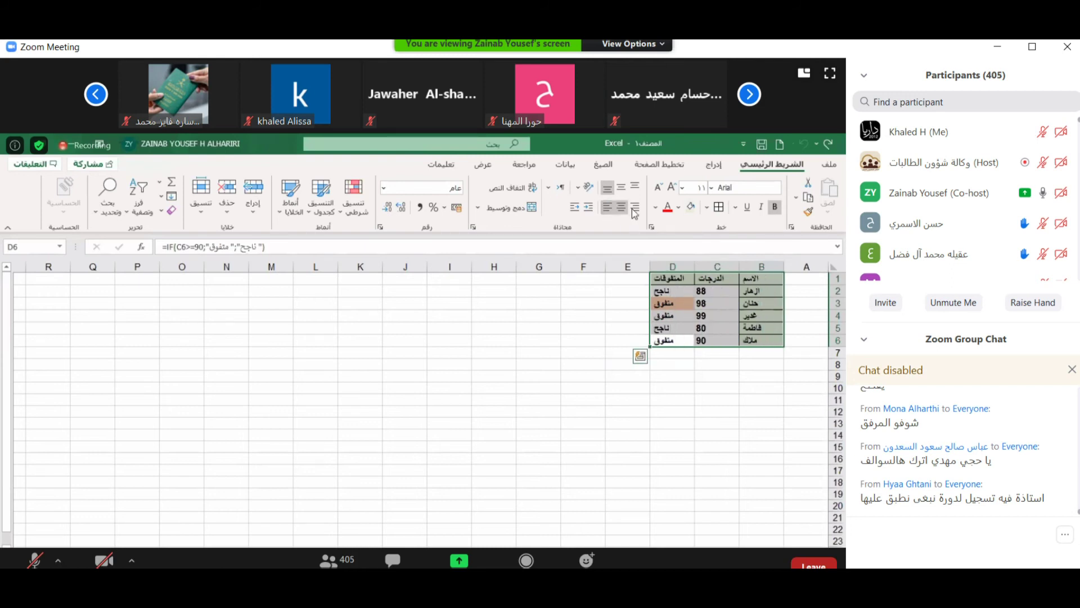
click(635, 208)
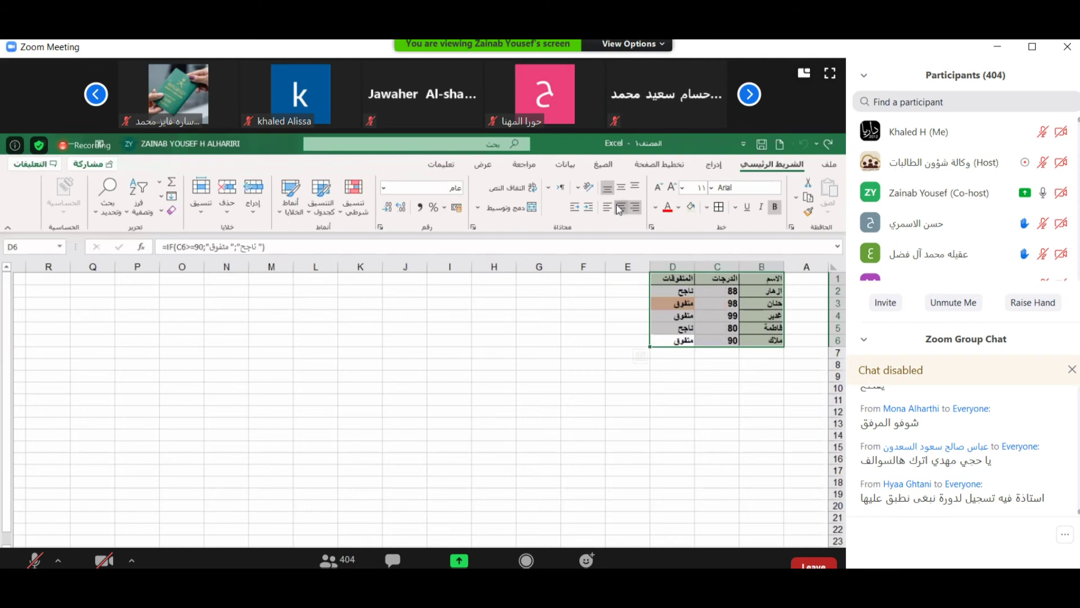
click(620, 209)
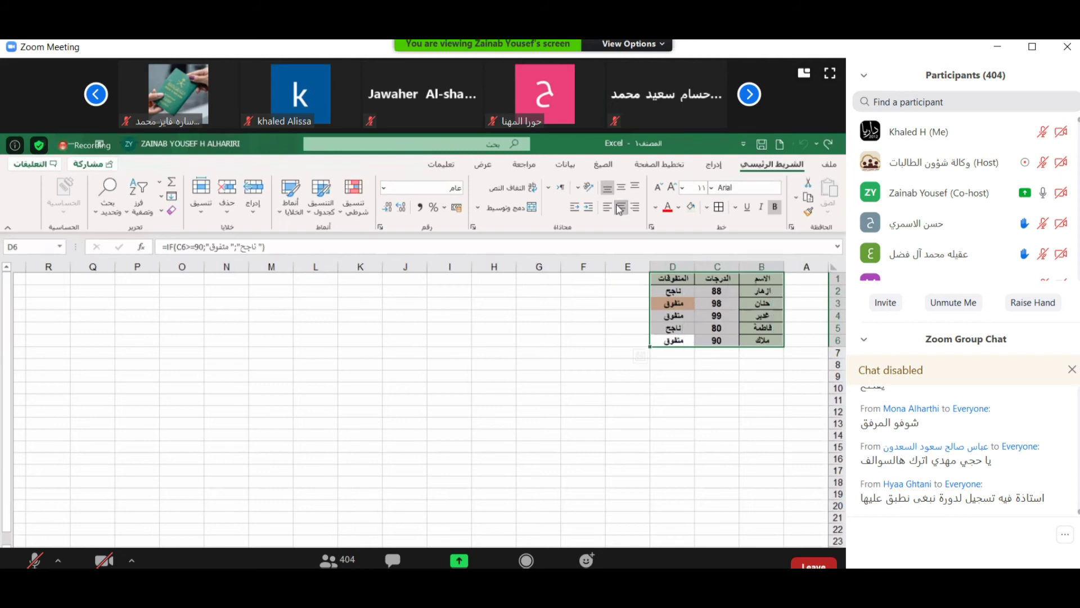
Insert a blank column between the الدرجات and المتفوقات columns.
click(722, 304)
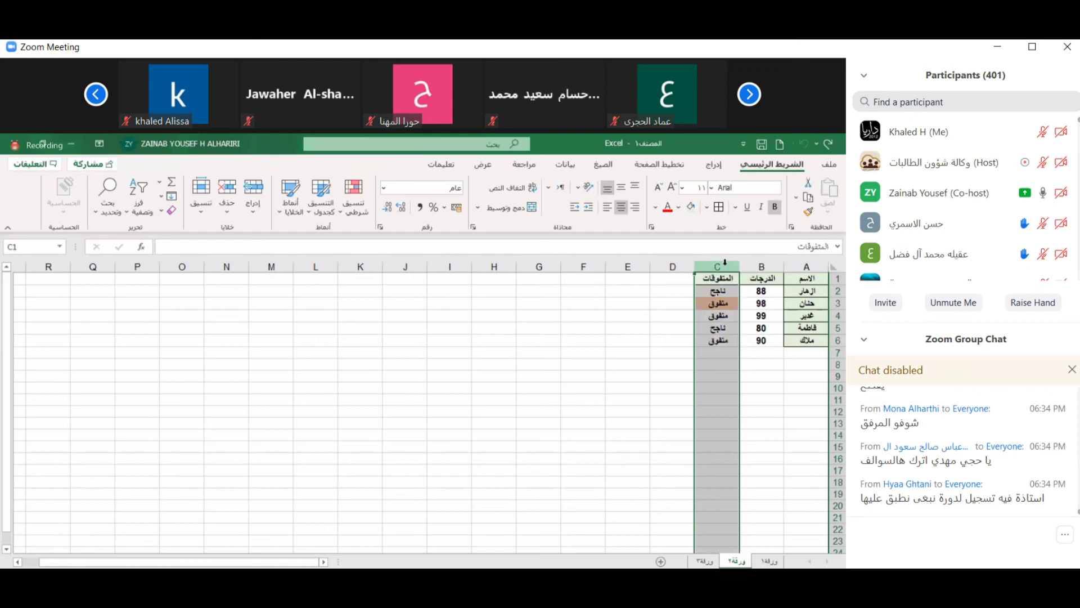
click(248, 210)
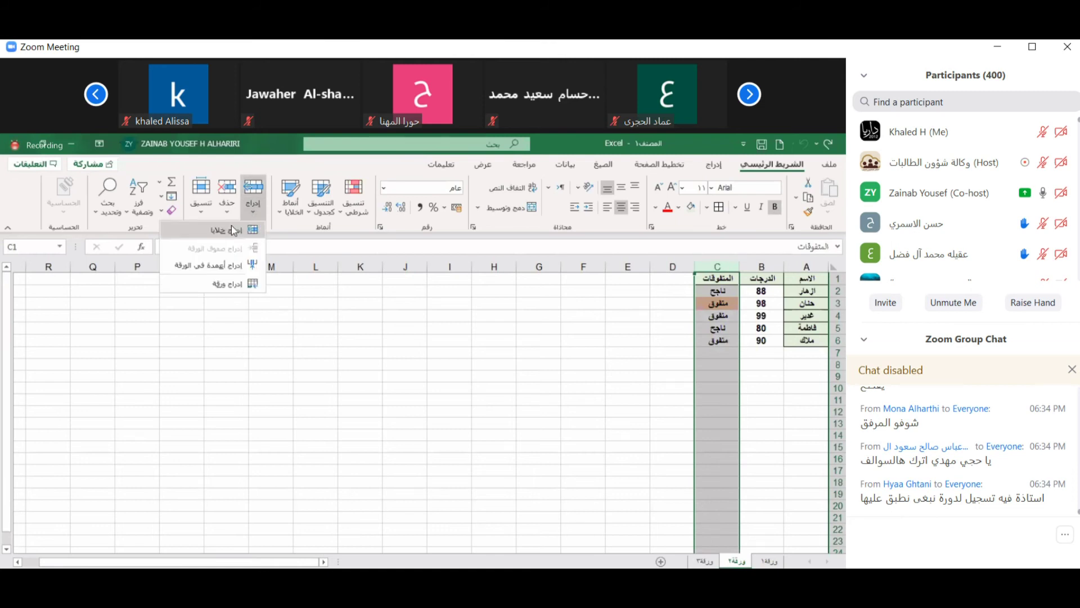
click(232, 229)
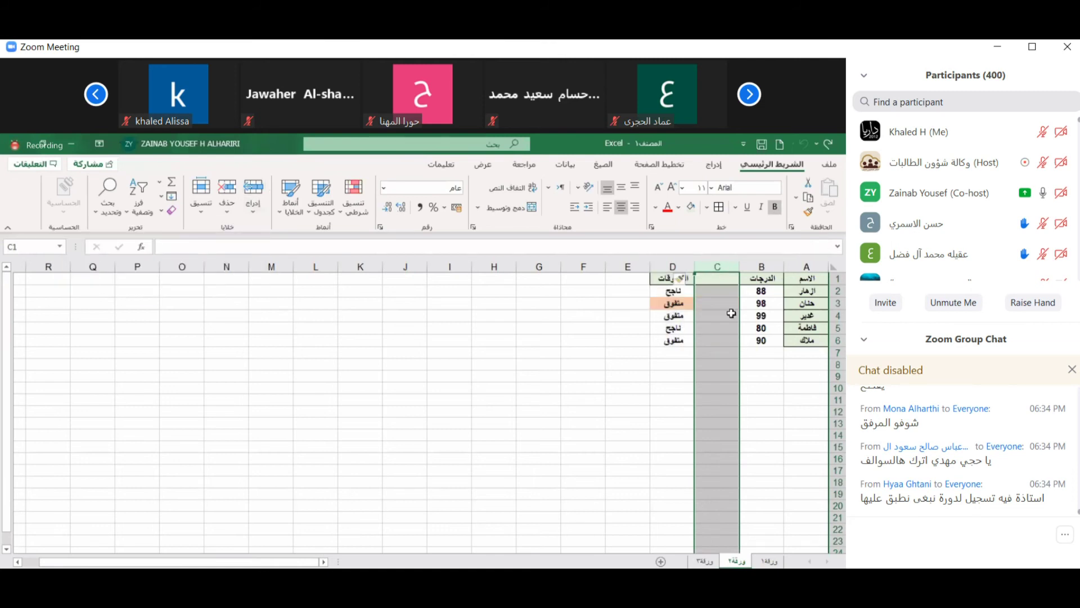
click(718, 362)
click(707, 290)
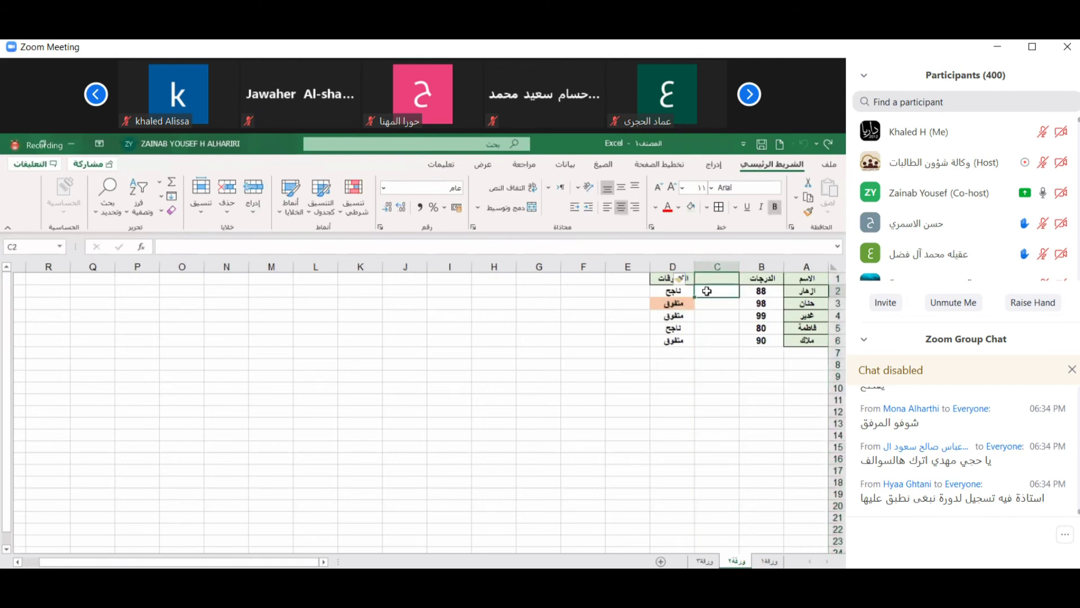
Delete the blank column C between the grades and the المتفوقات column.
click(712, 264)
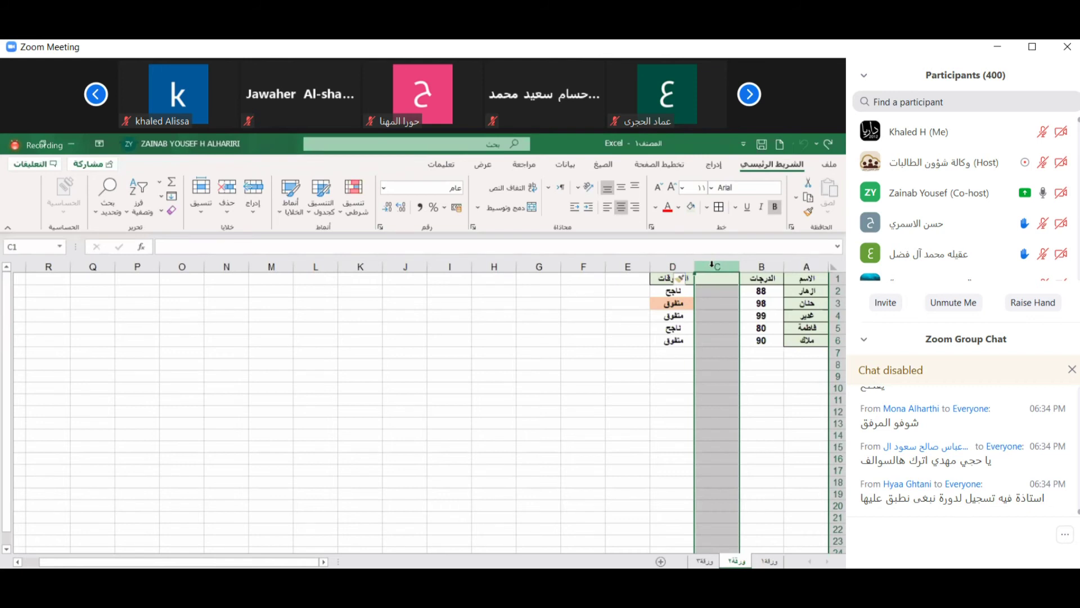
right_click(712, 266)
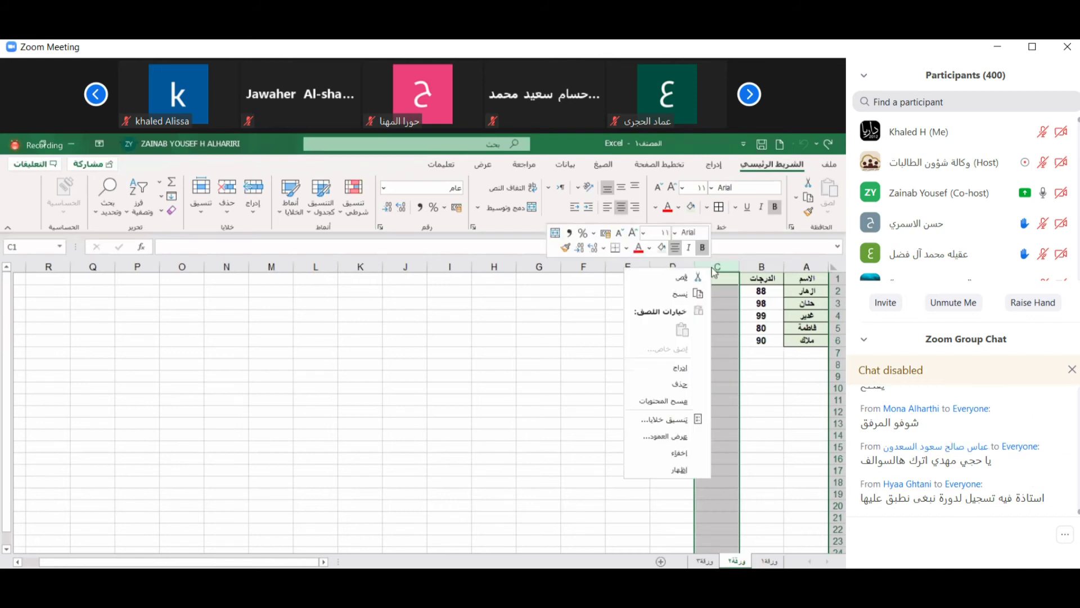
click(688, 386)
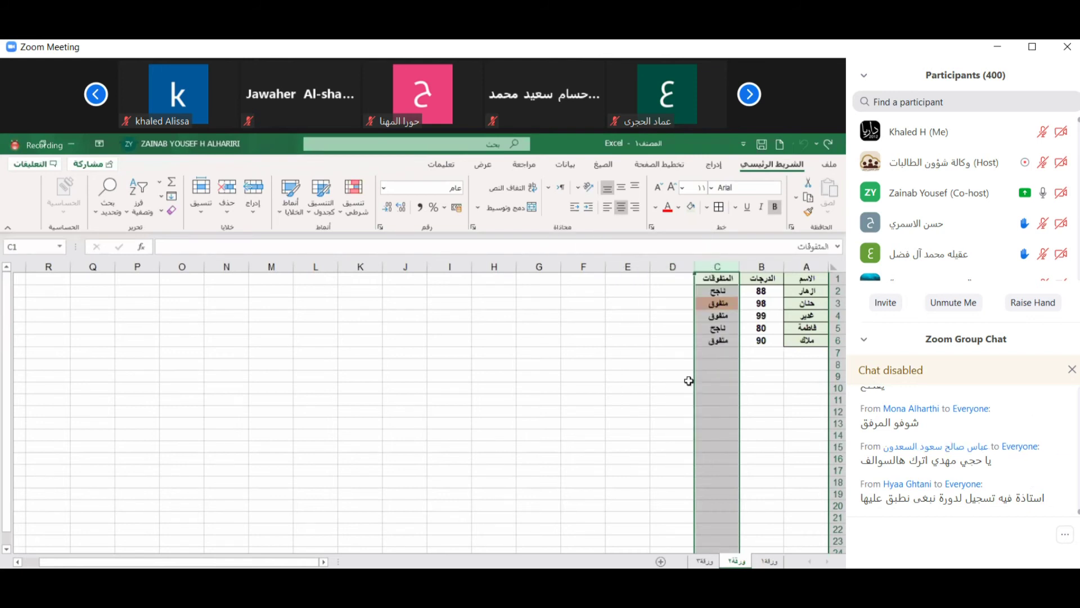
click(713, 343)
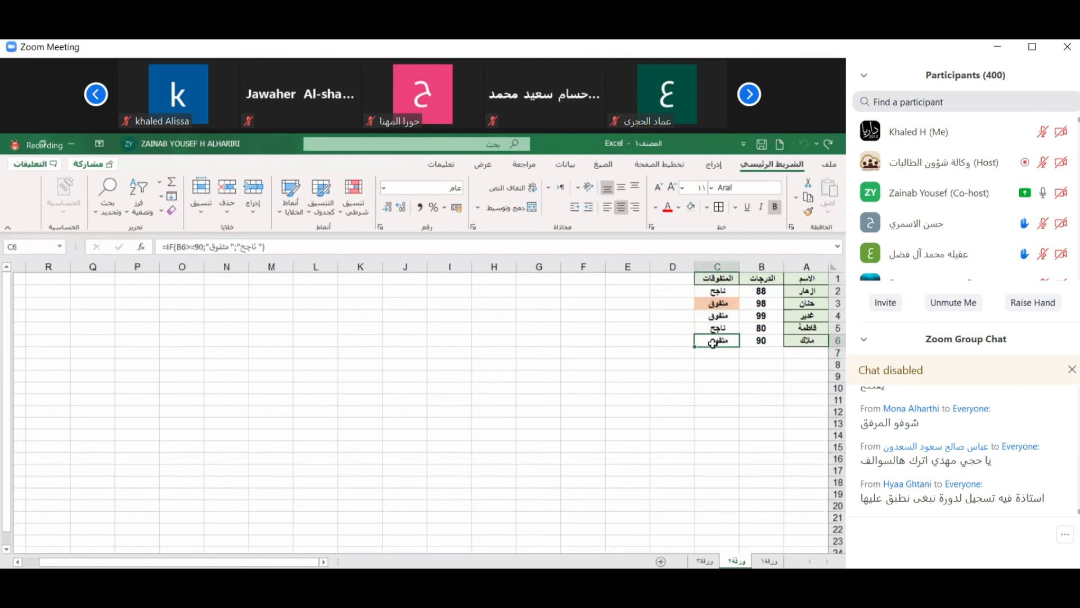
Count the student name cells A2 to A6 in cell A7 with the COUNT function and recheck its formula.
click(760, 293)
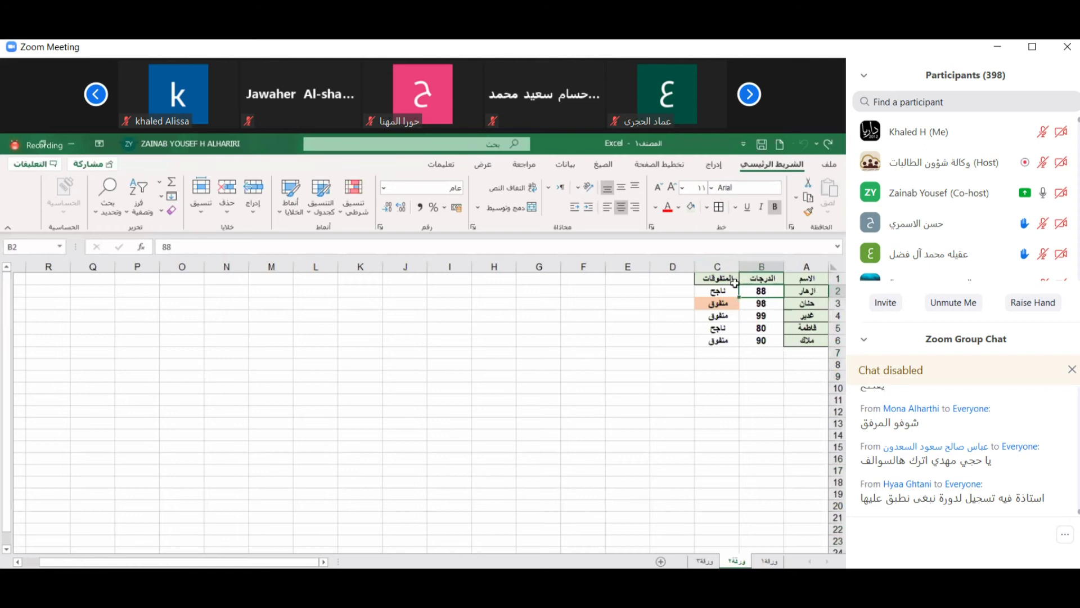
click(791, 352)
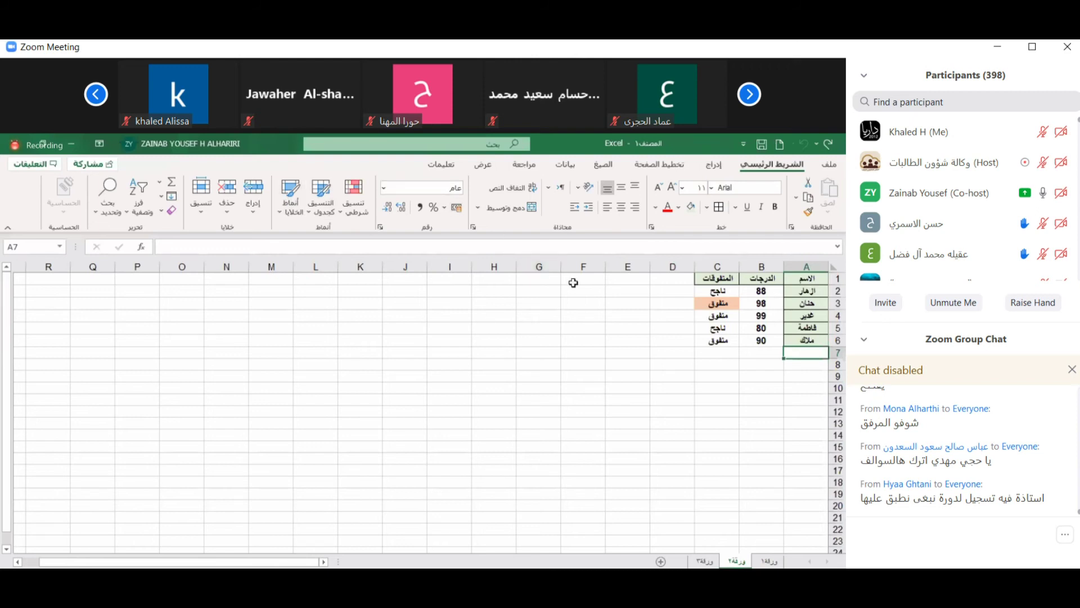
click(161, 183)
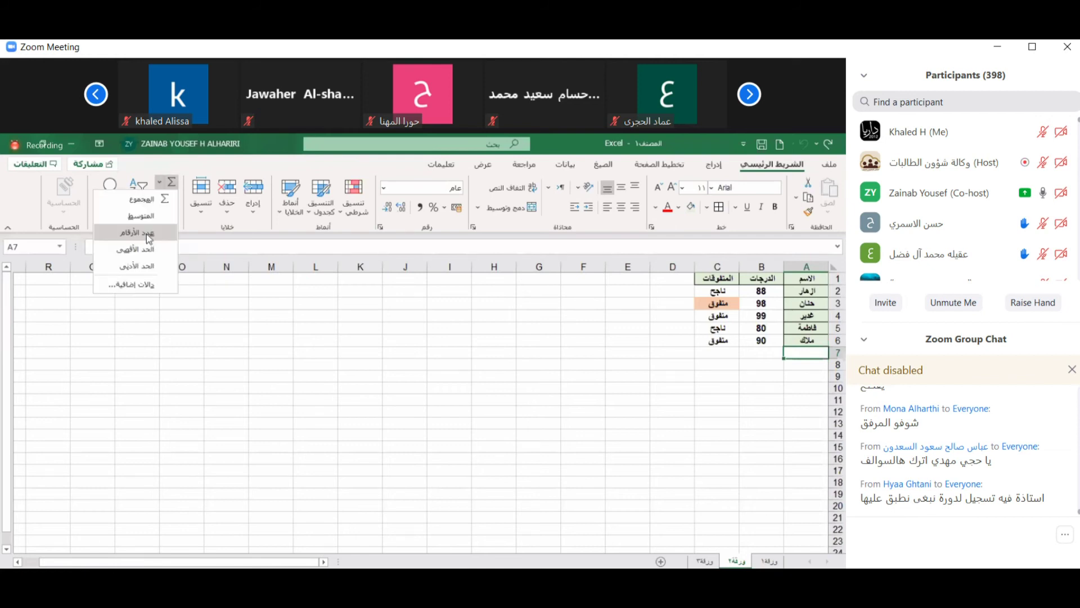
click(173, 229)
click(812, 291)
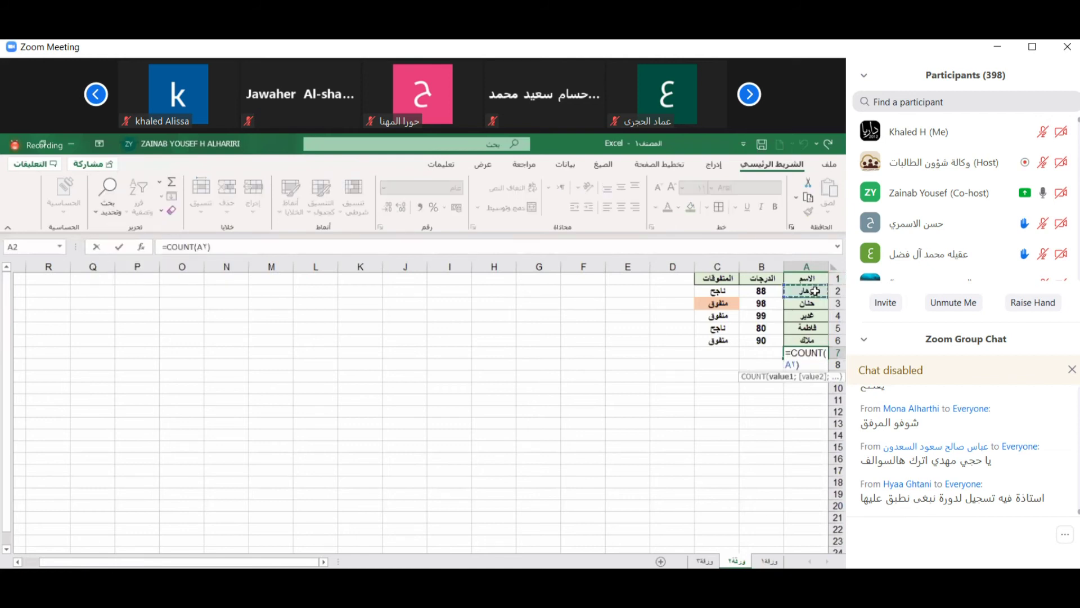
drag(812, 295, 813, 338)
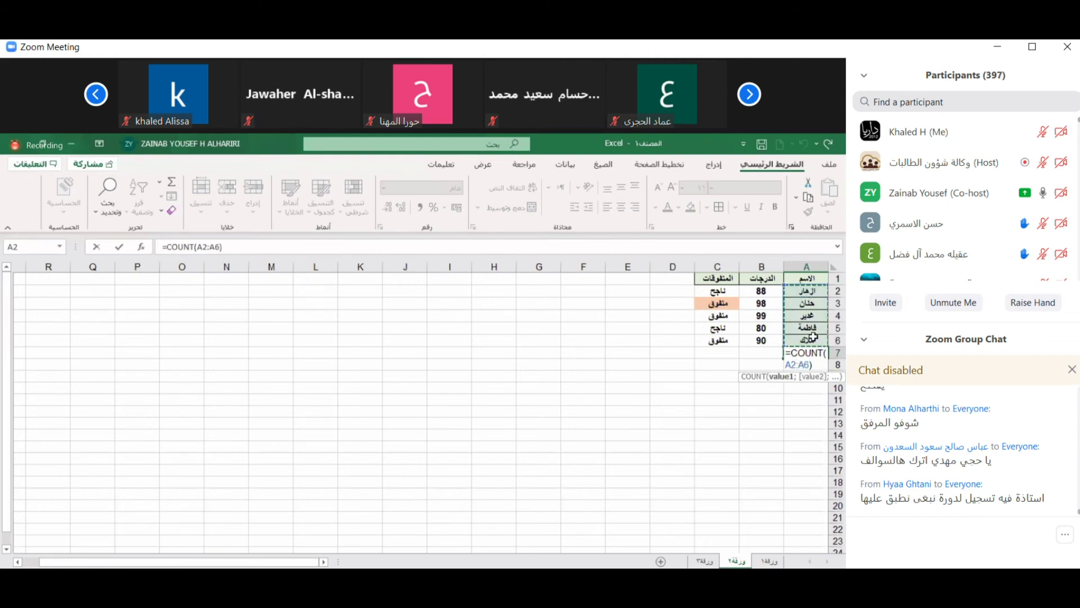
key(Return)
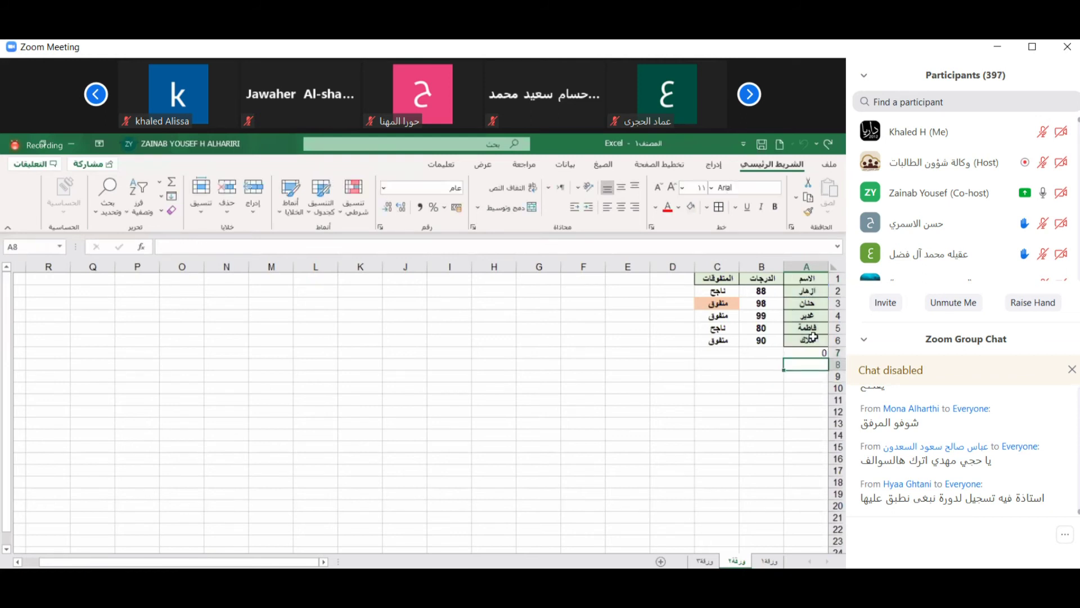
double_click(819, 353)
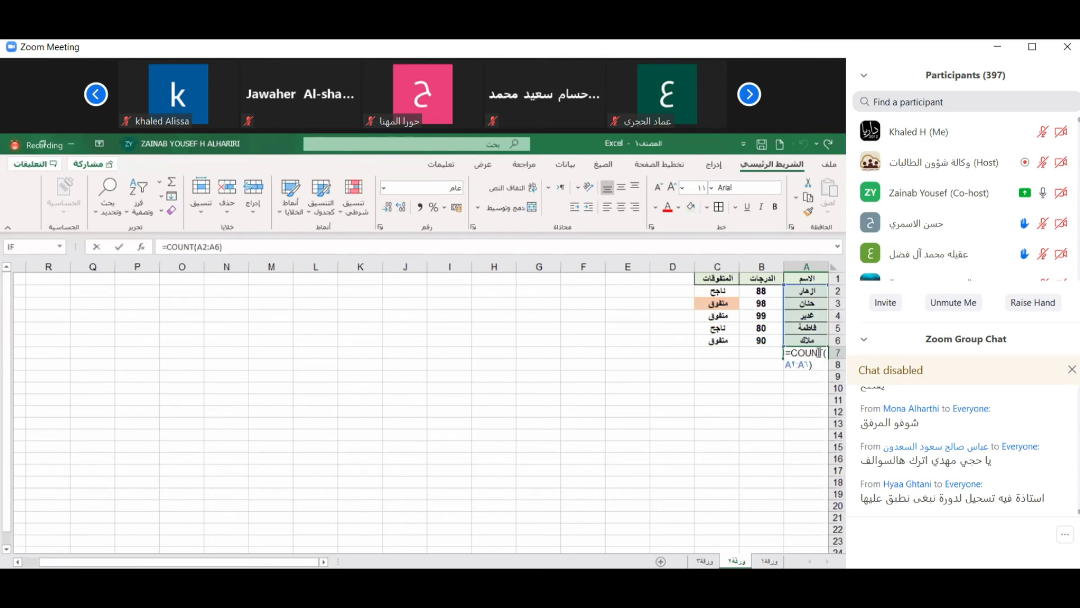
key(Return)
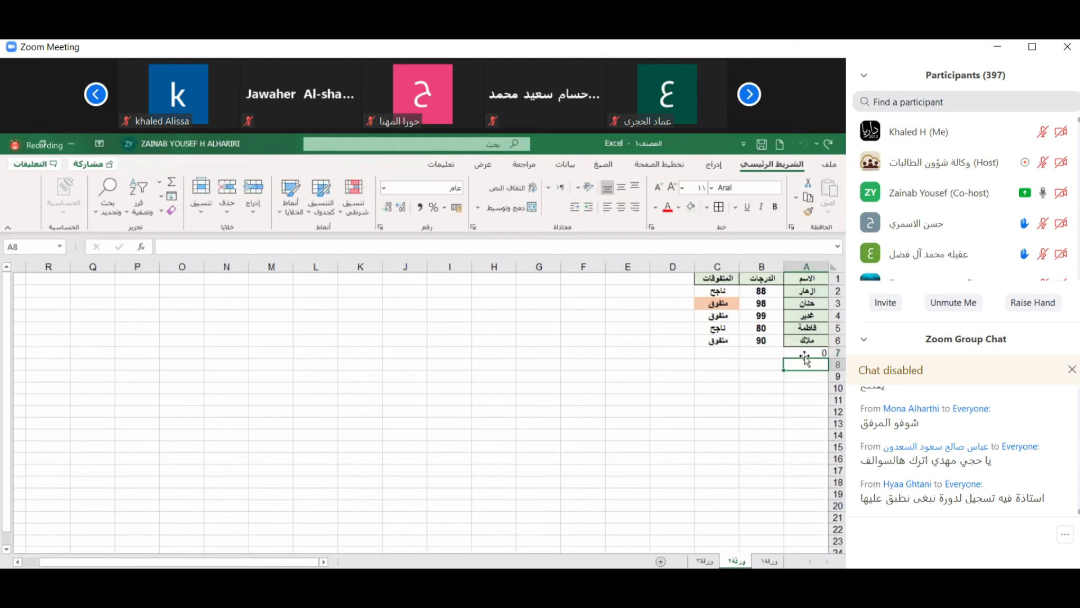
click(799, 353)
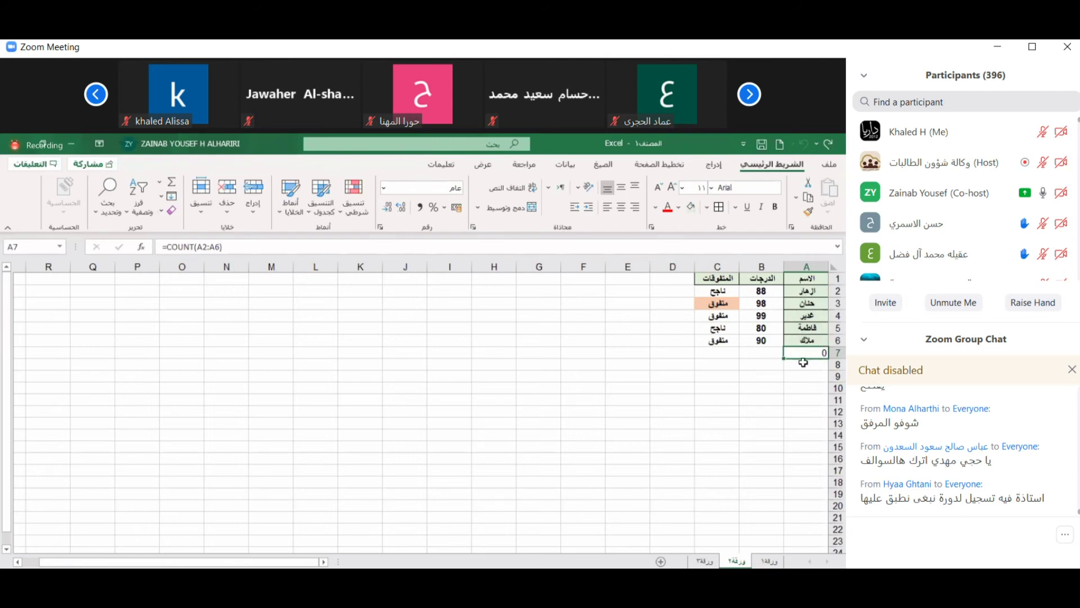
Count the grades B2 to B6 in cell B7 with the COUNT function and check the formula.
click(759, 351)
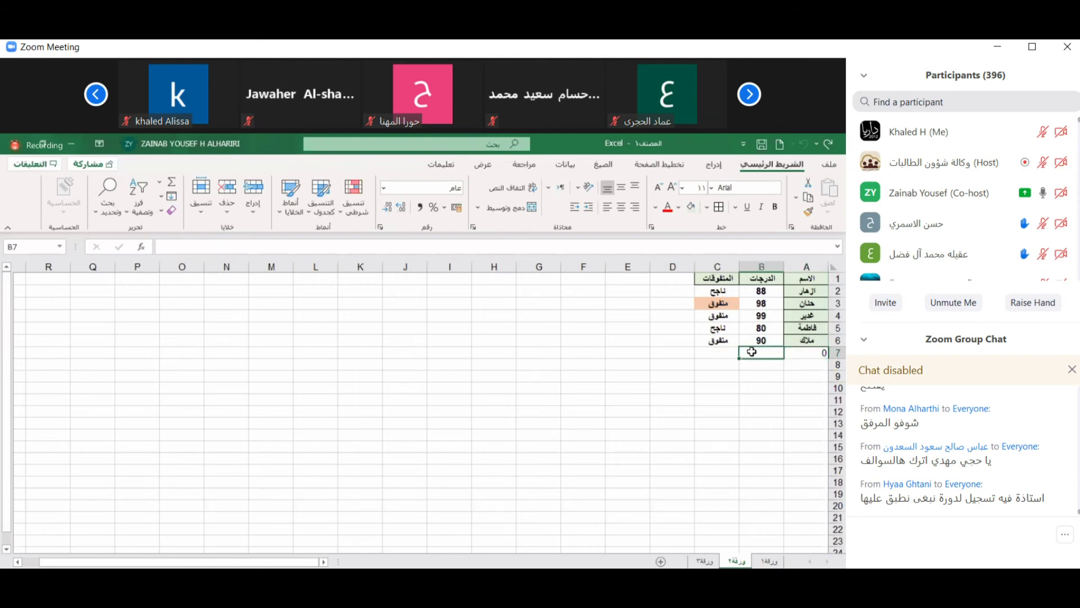
click(726, 352)
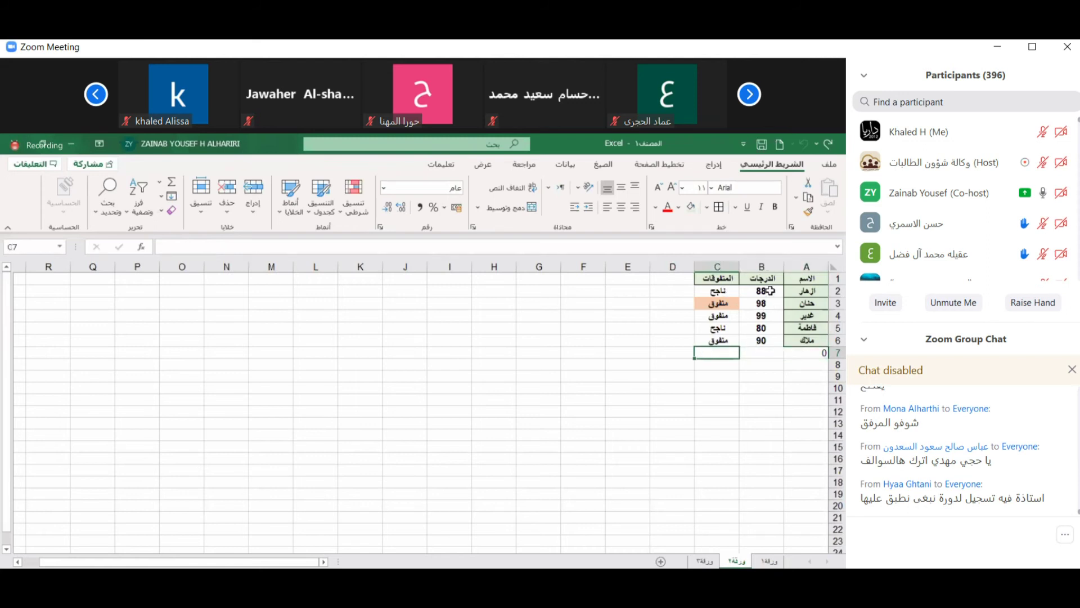
click(763, 353)
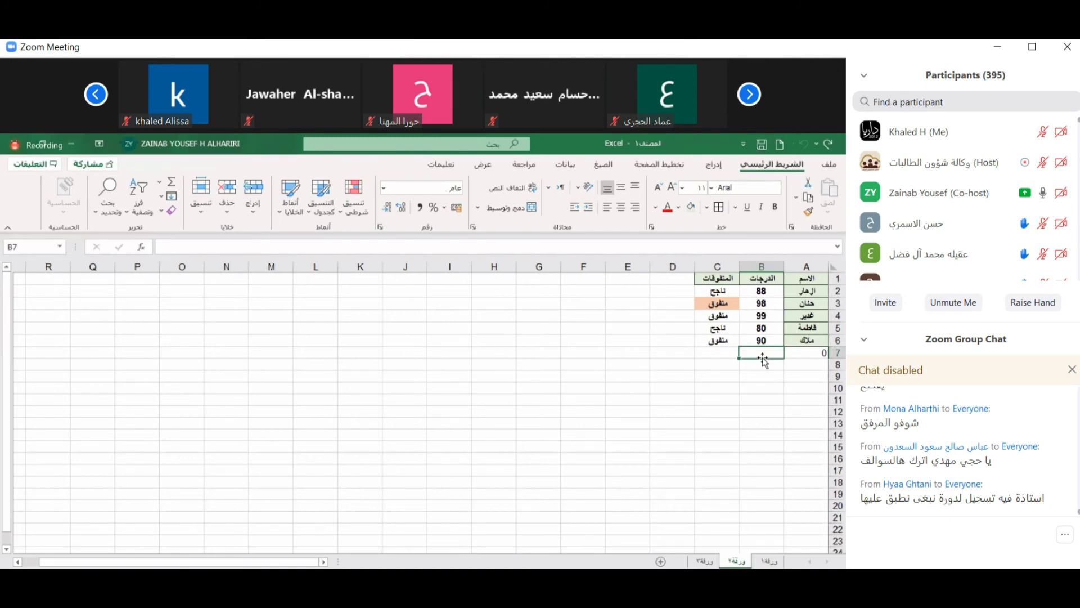
click(160, 184)
click(149, 232)
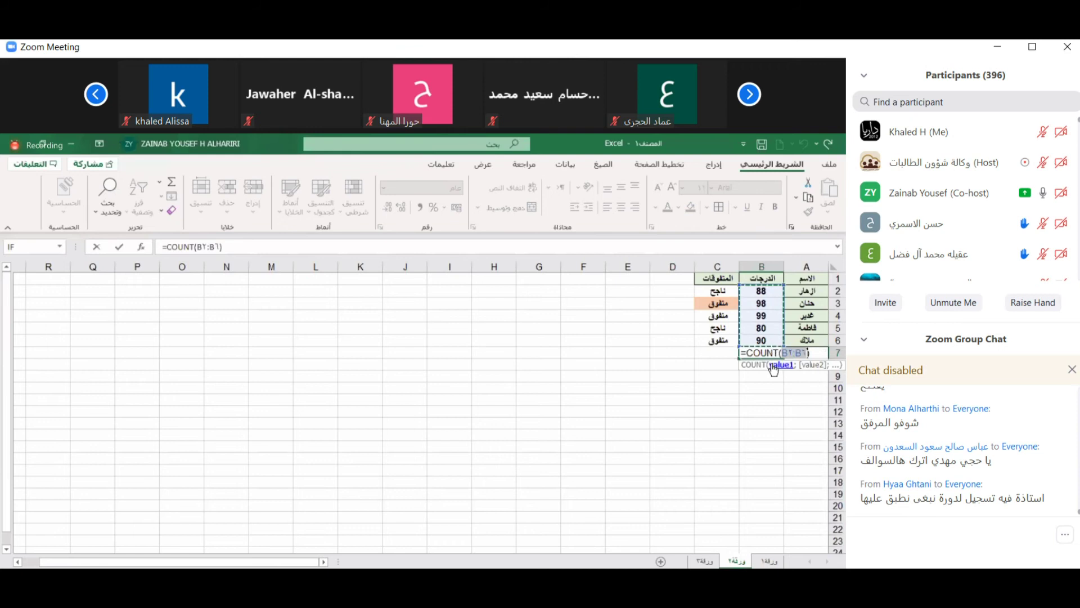
key(Return)
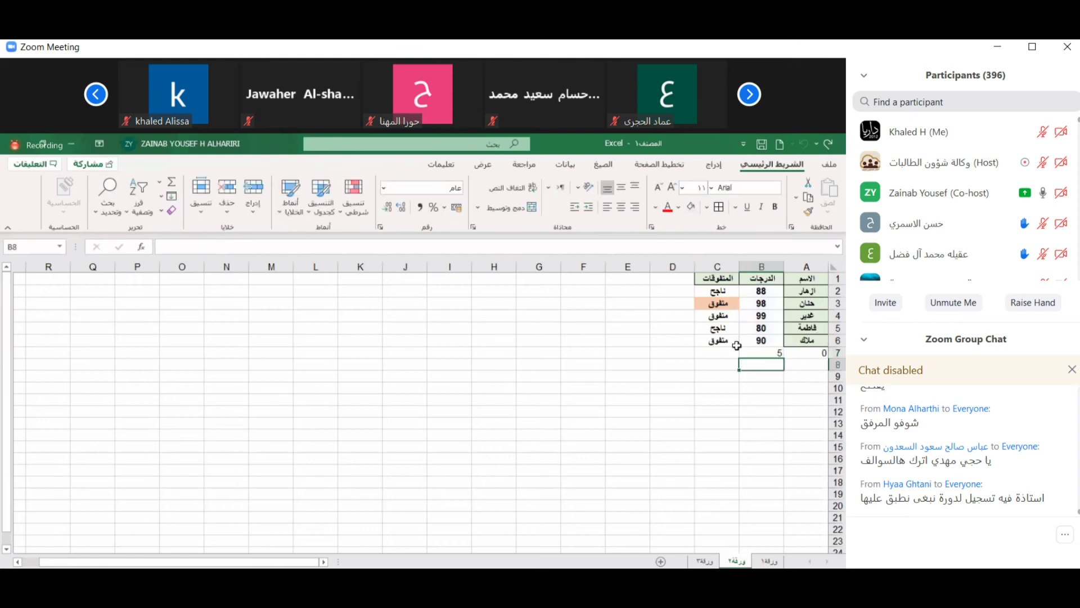
click(766, 352)
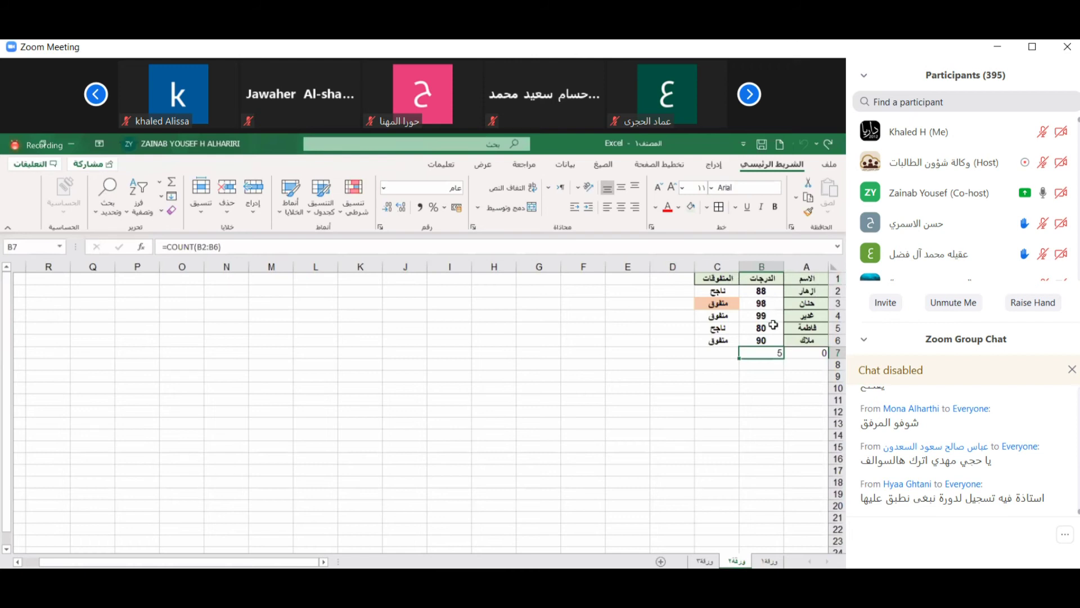
click(730, 355)
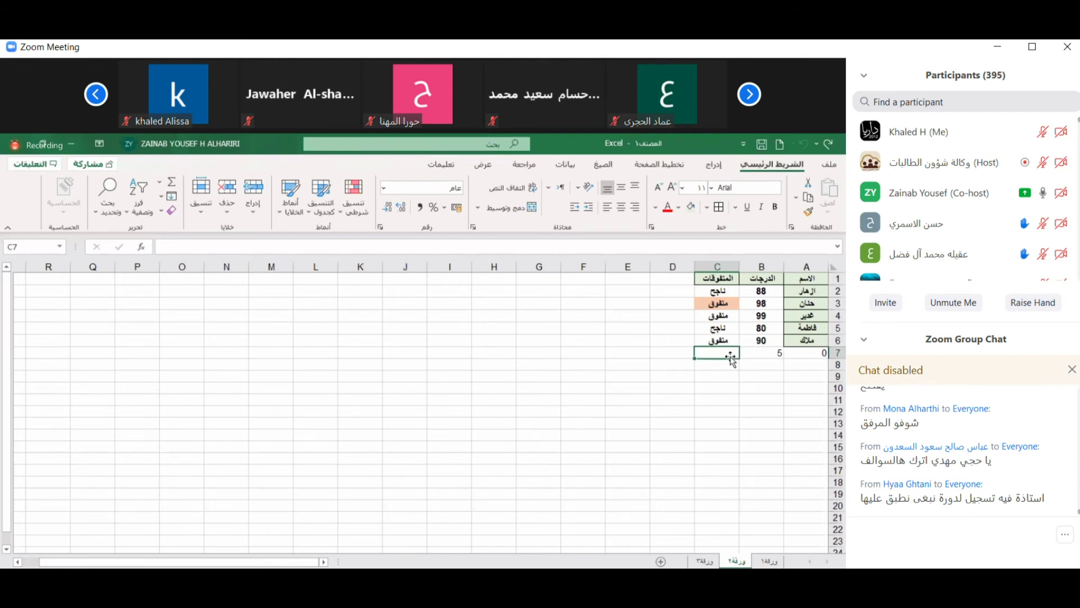
click(762, 354)
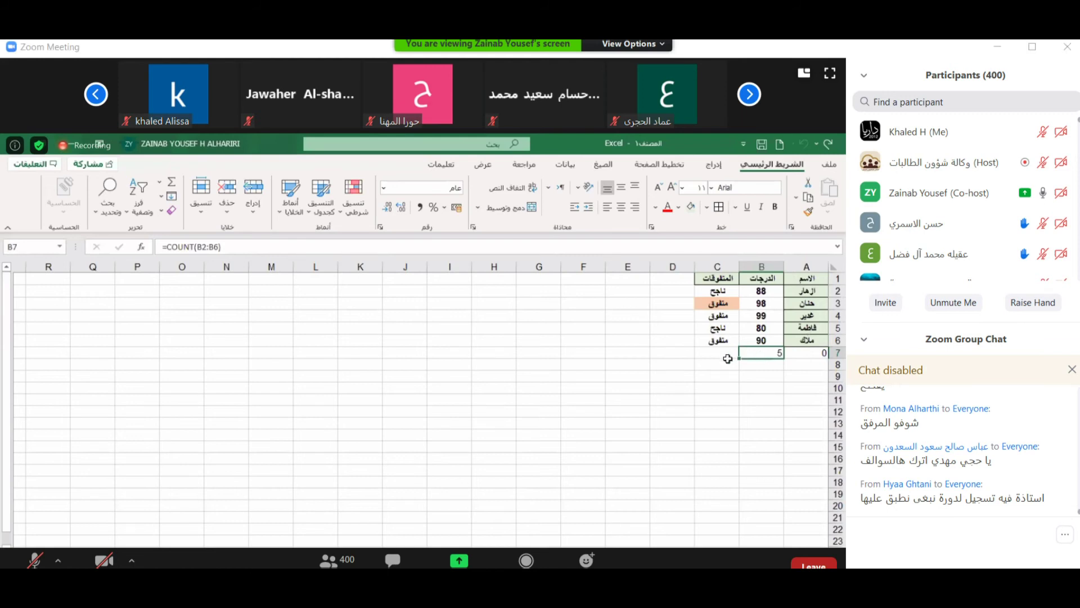
Find the student name held in A5 using Find, with the extended search options shown.
click(726, 317)
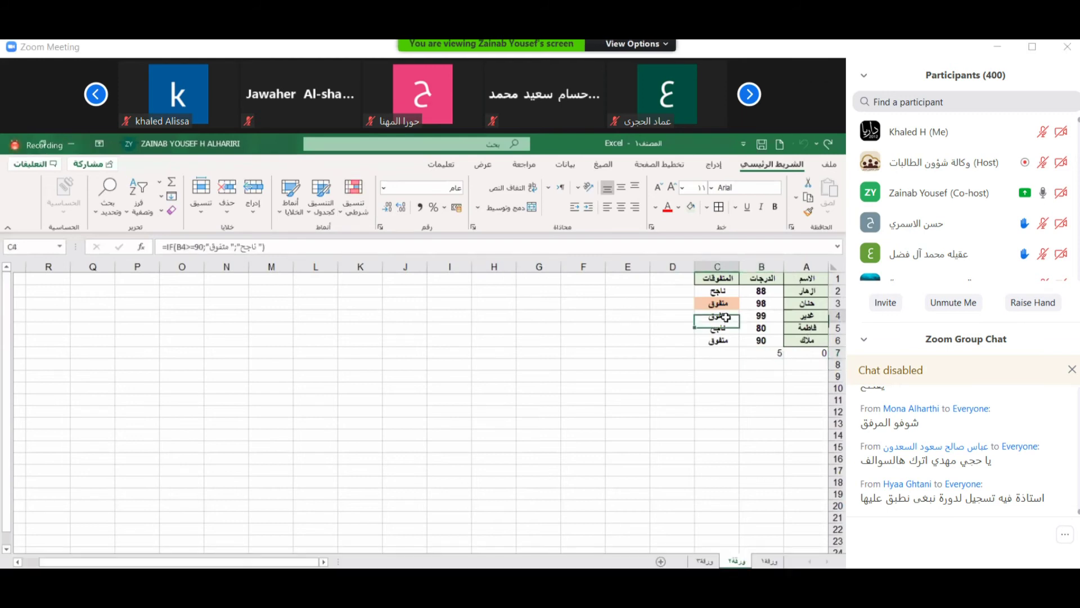
click(117, 210)
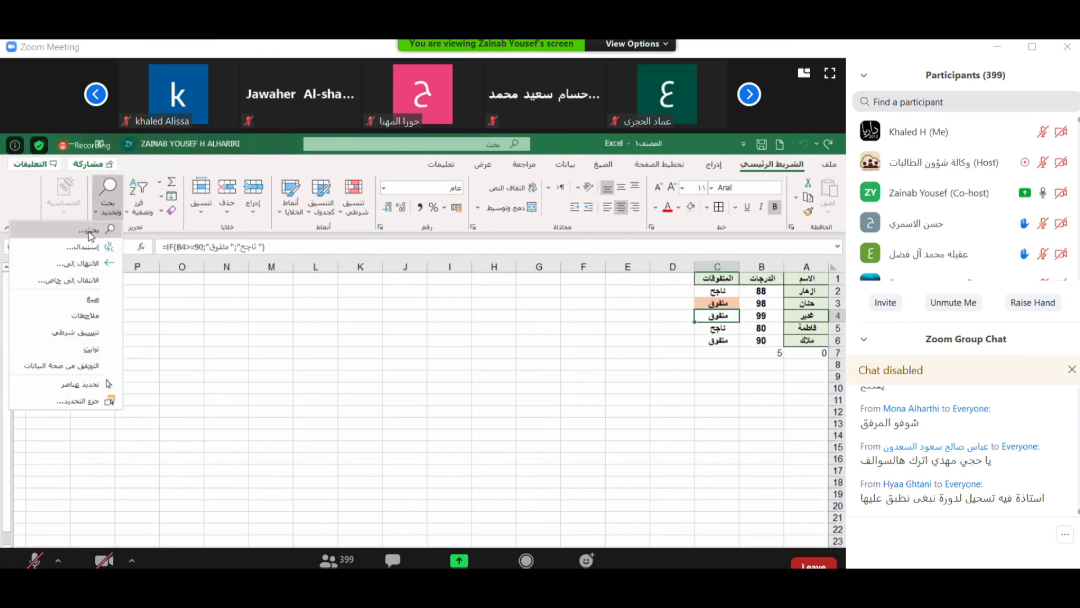
click(90, 231)
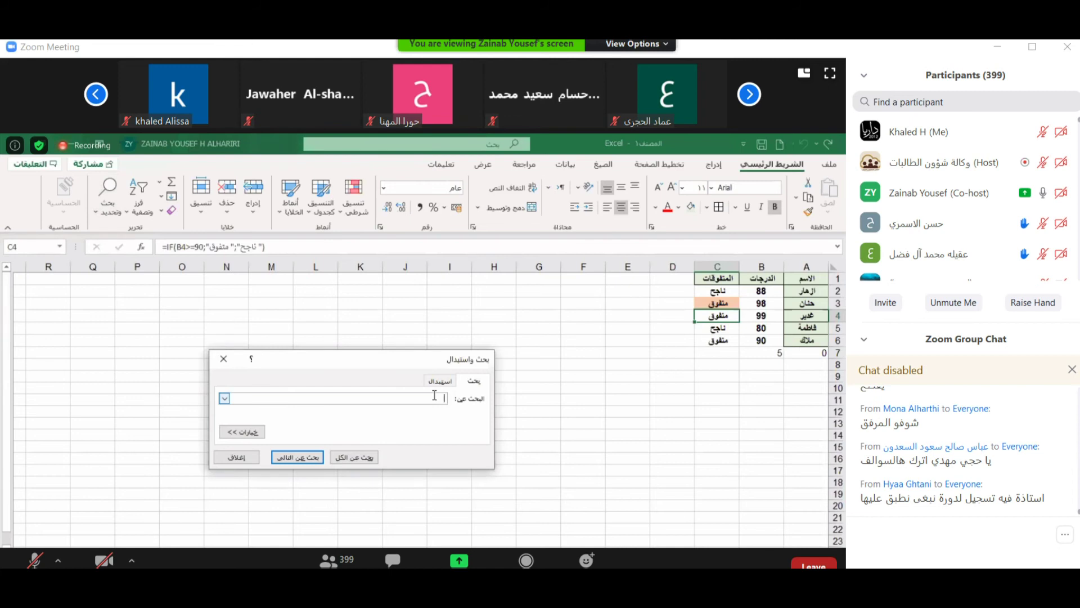
text(قاطمة)
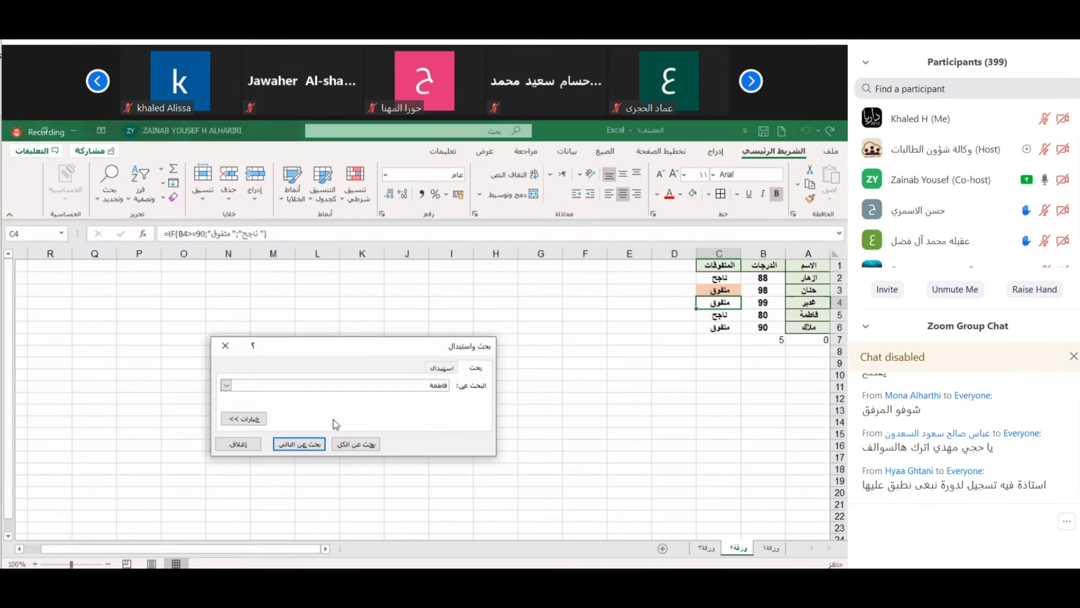
click(243, 419)
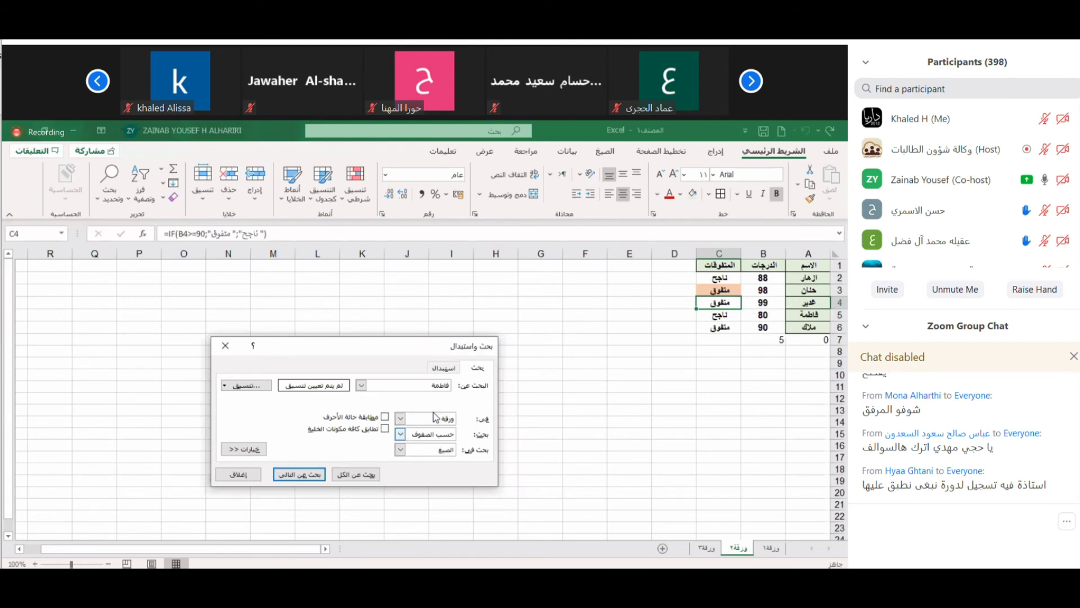
click(309, 475)
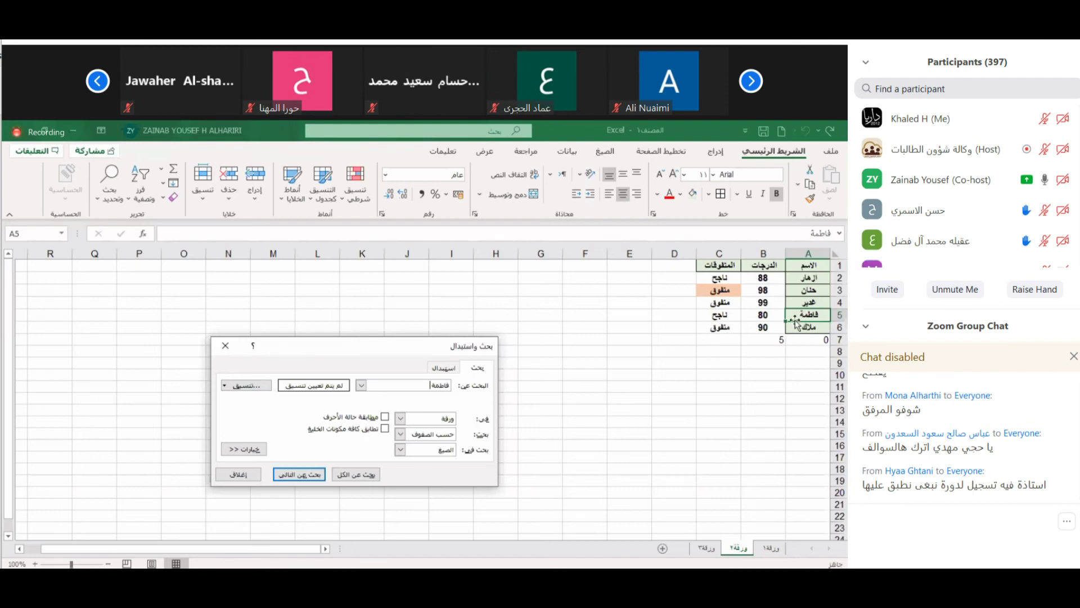
Replace the found student name in A5 with another first name and close the Find and Replace dialog.
click(442, 368)
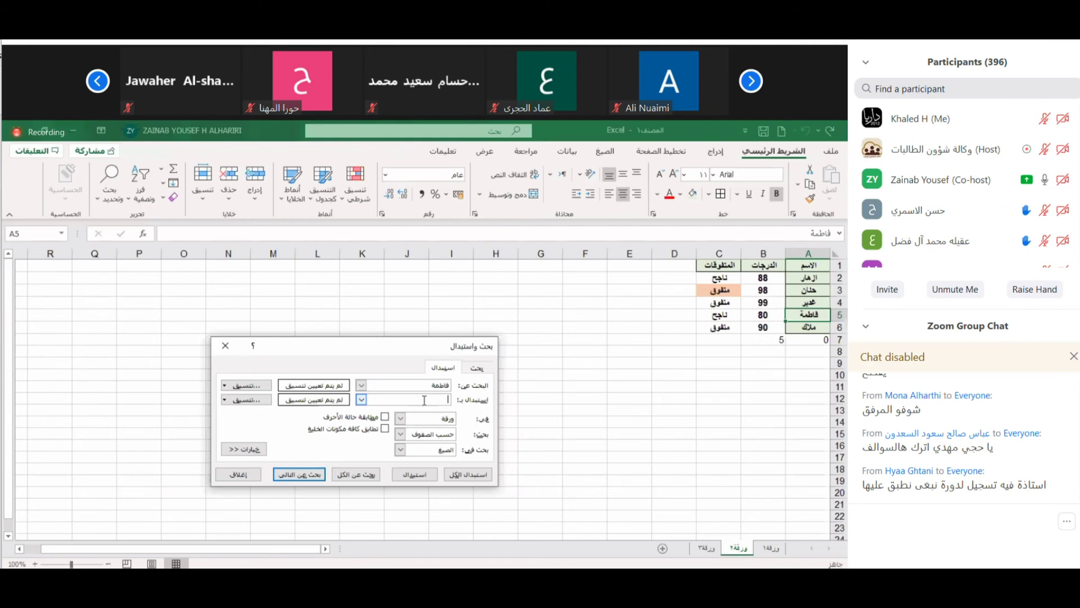
click(468, 368)
click(455, 371)
text(زينب)
click(417, 476)
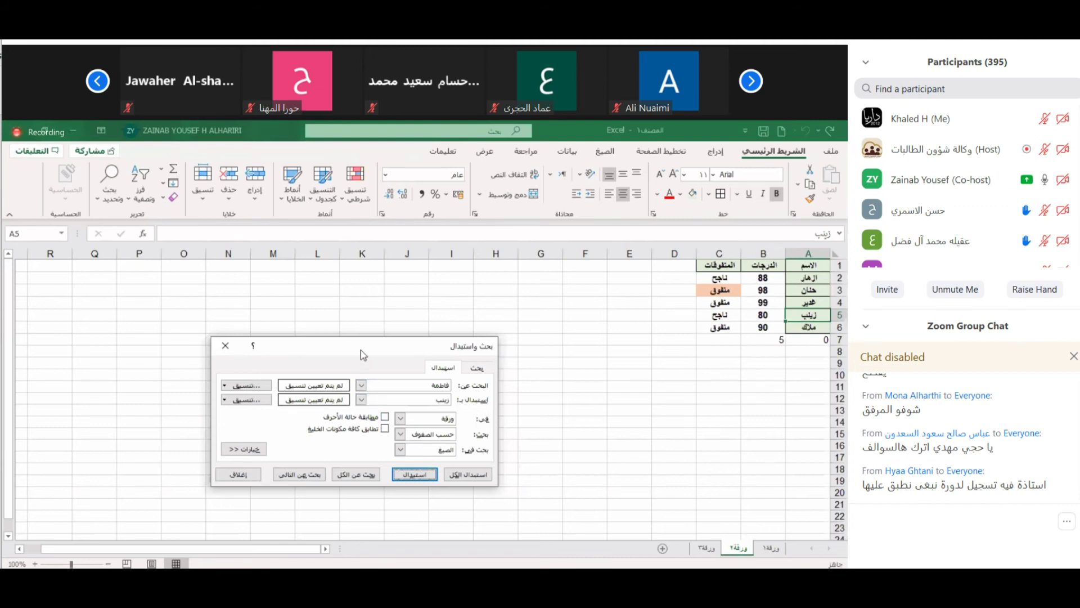
drag(360, 350, 473, 307)
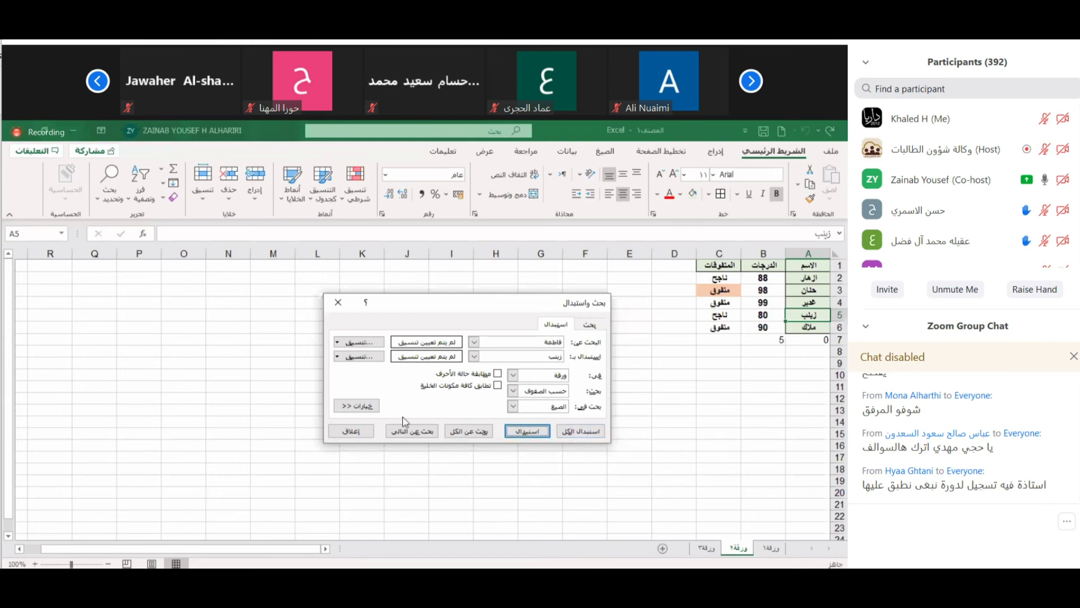
click(369, 430)
click(656, 360)
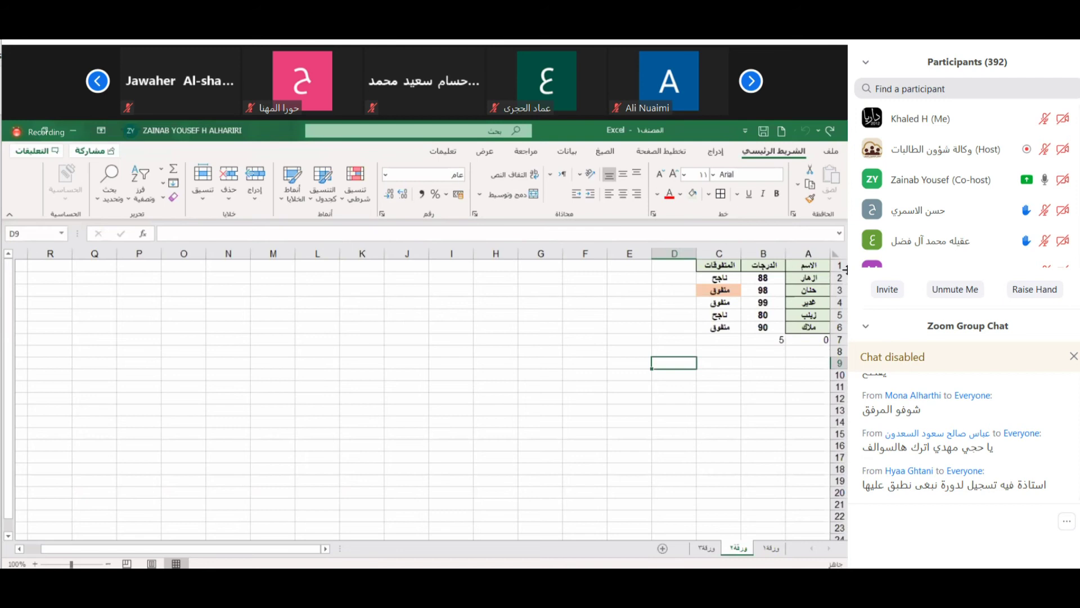
Insert a blank row above row 3 and another above row 5 in the grades table.
click(840, 290)
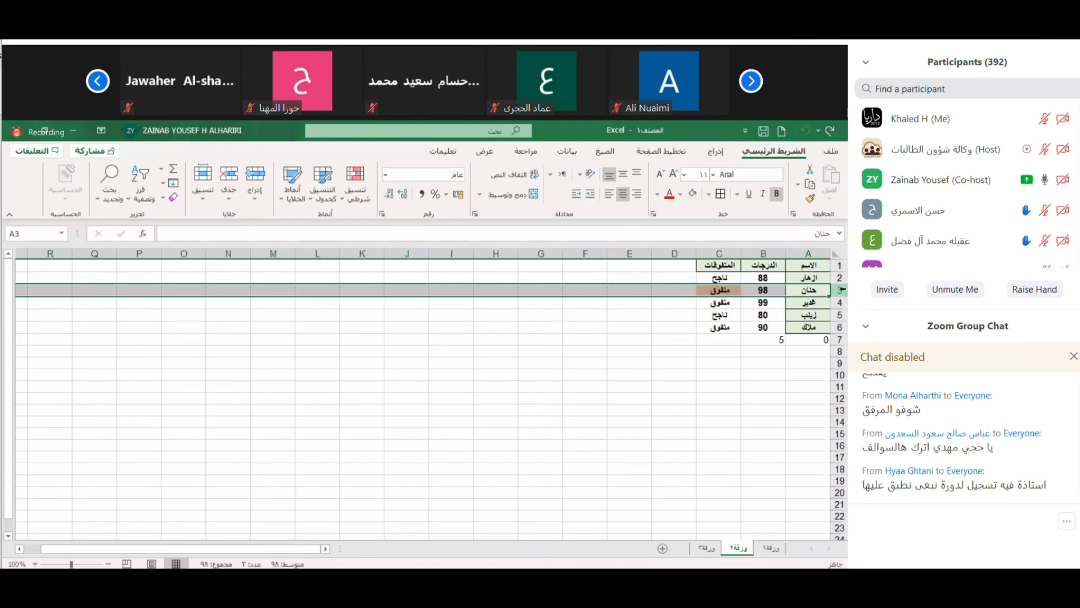
right_click(841, 289)
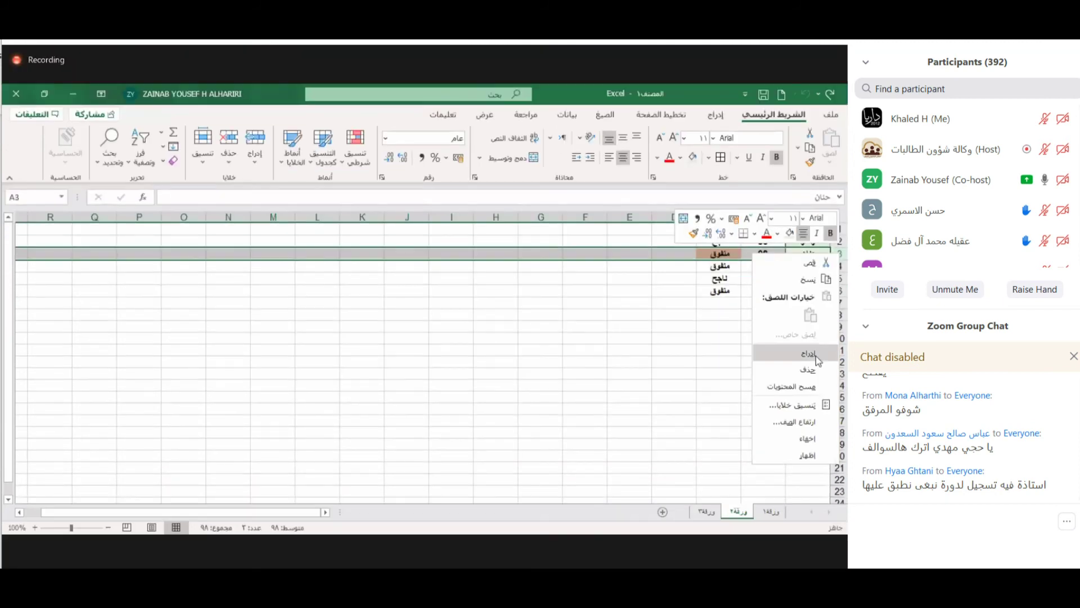
click(816, 358)
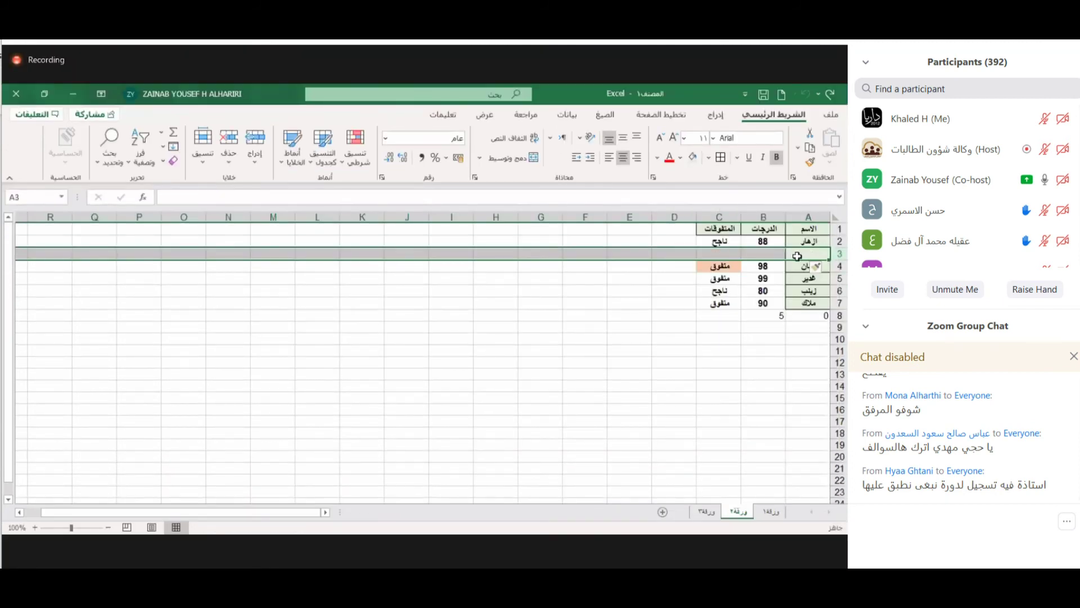
click(844, 279)
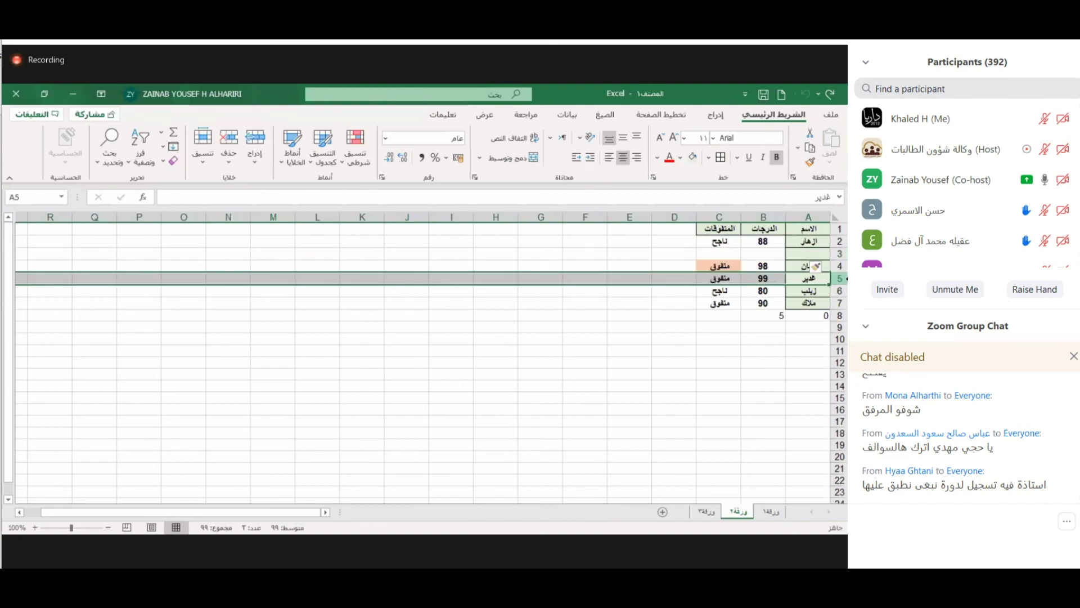
right_click(843, 279)
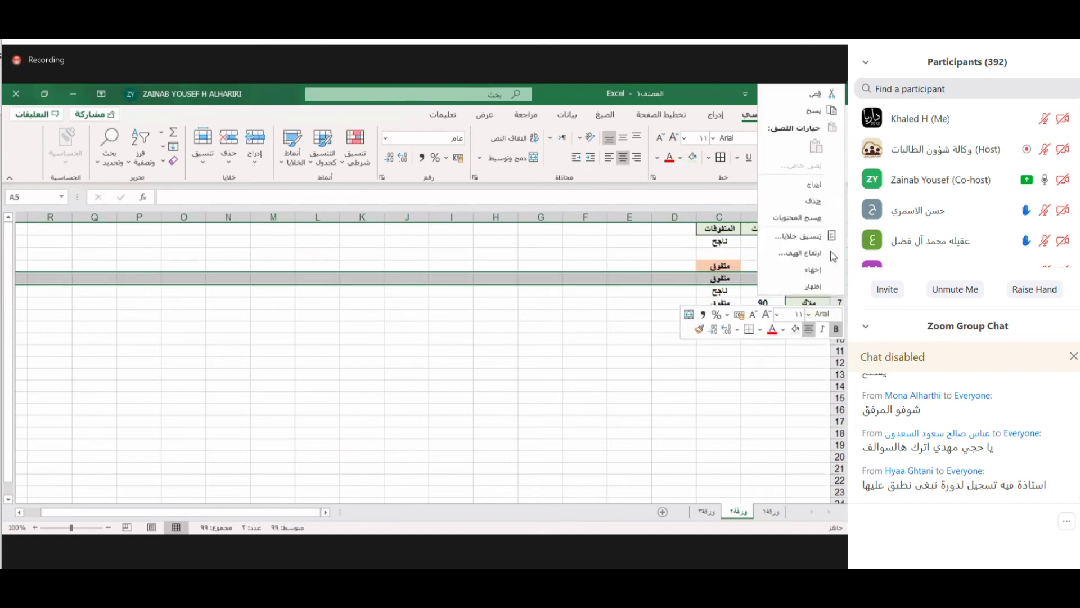
click(820, 188)
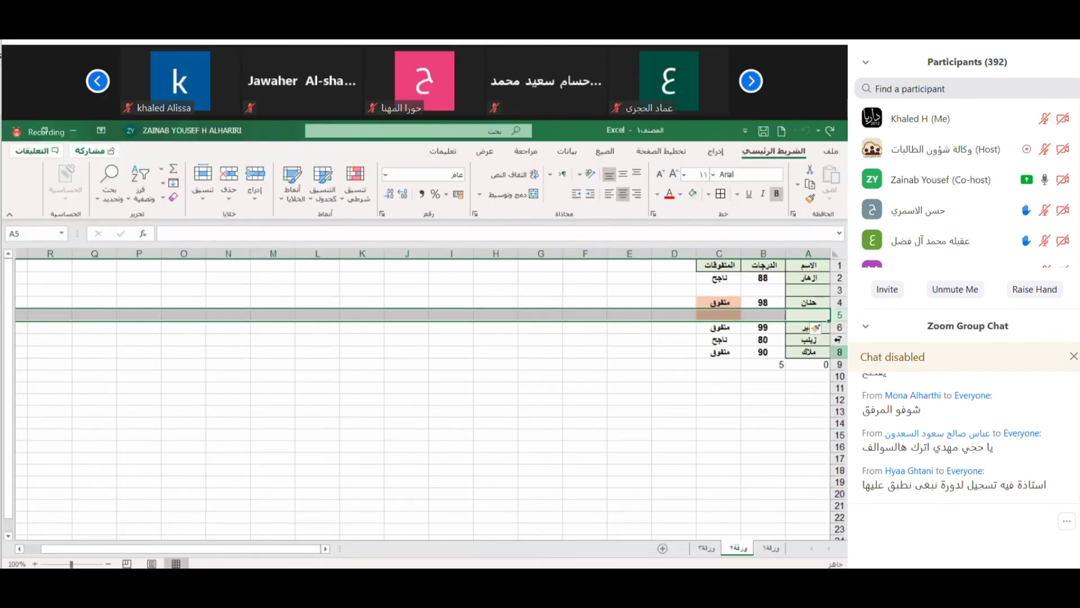
Insert a blank row above row 7 in the grades table.
click(838, 339)
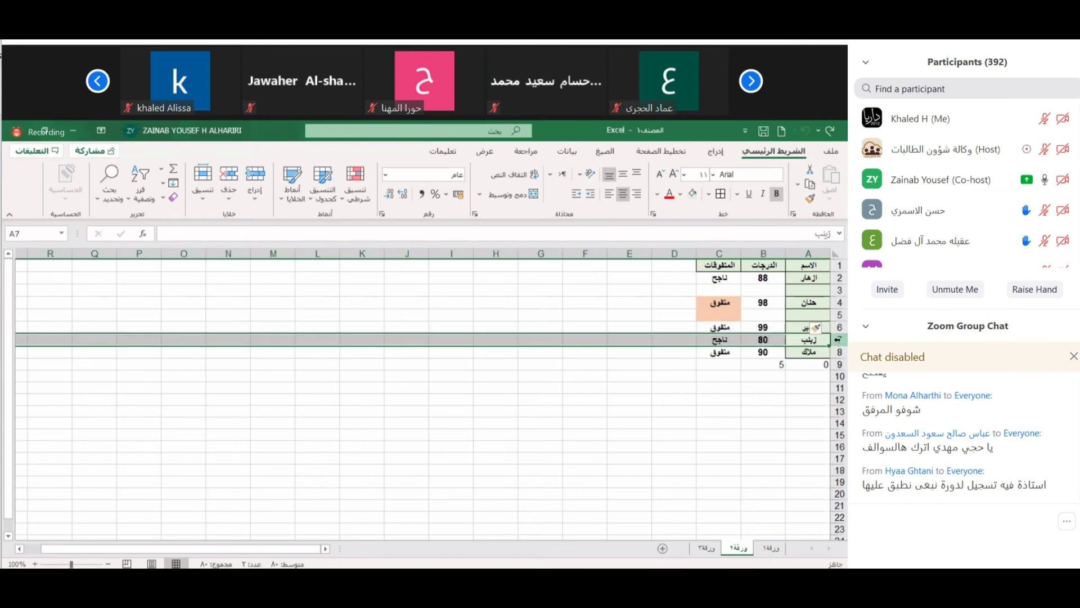
right_click(835, 304)
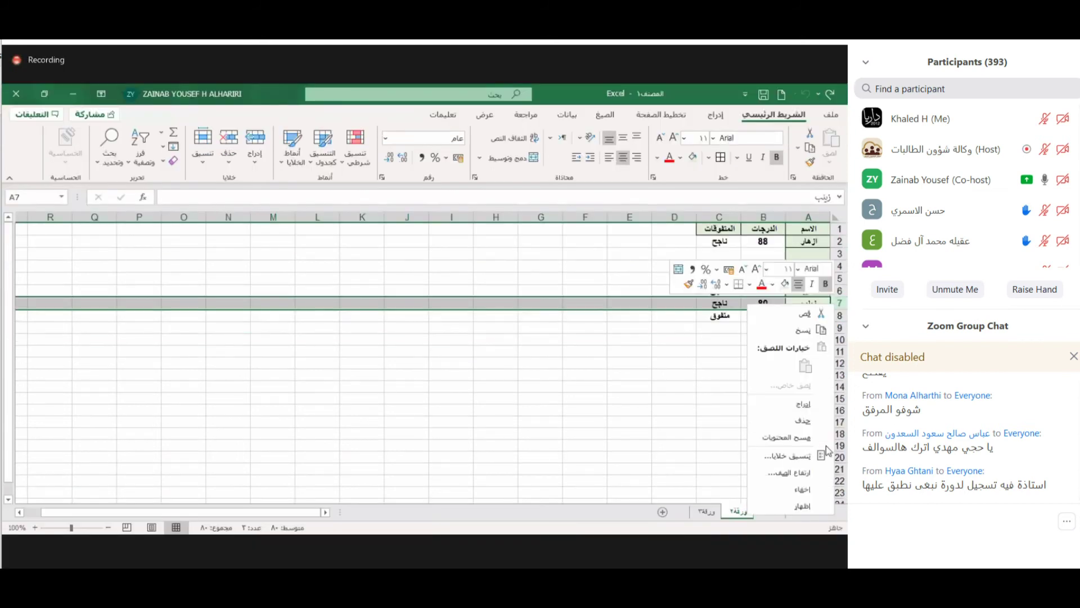
click(801, 405)
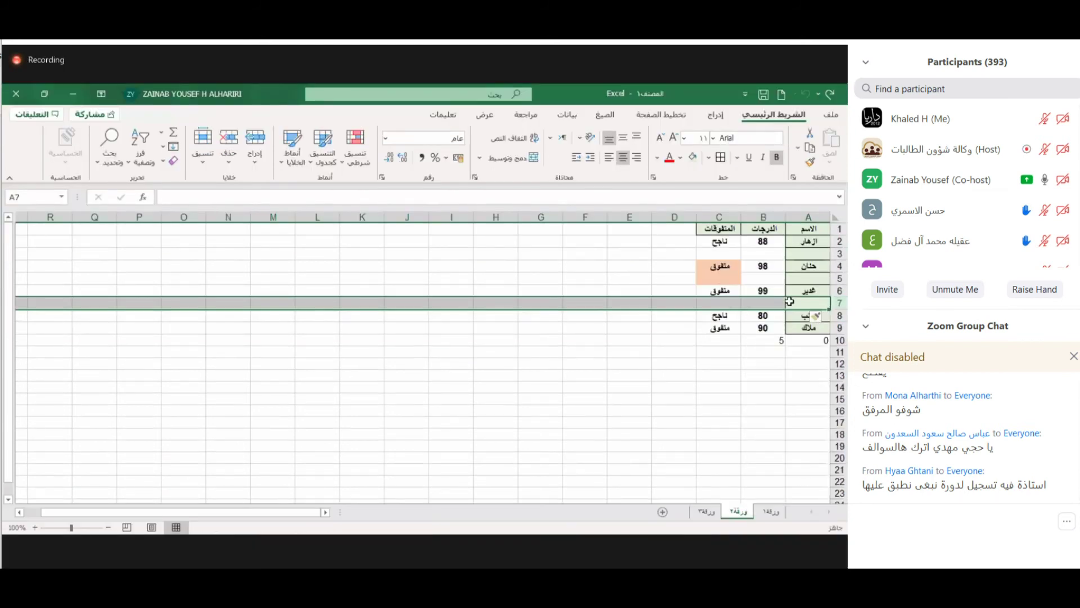
click(759, 316)
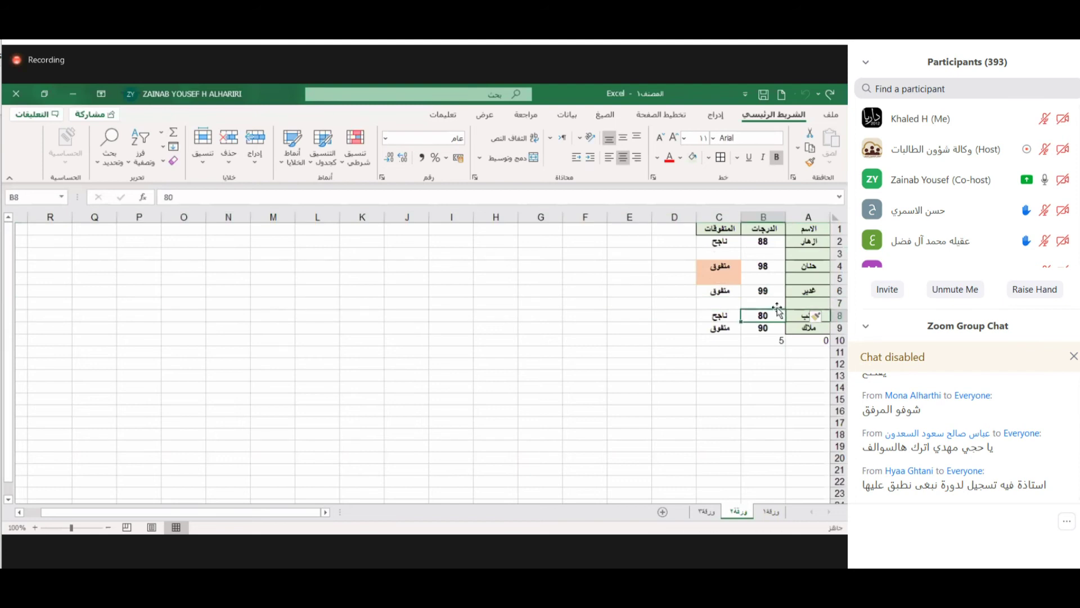
Select the table's blank cells with Go To Special and try deleting them with the shift cells right option.
click(778, 304)
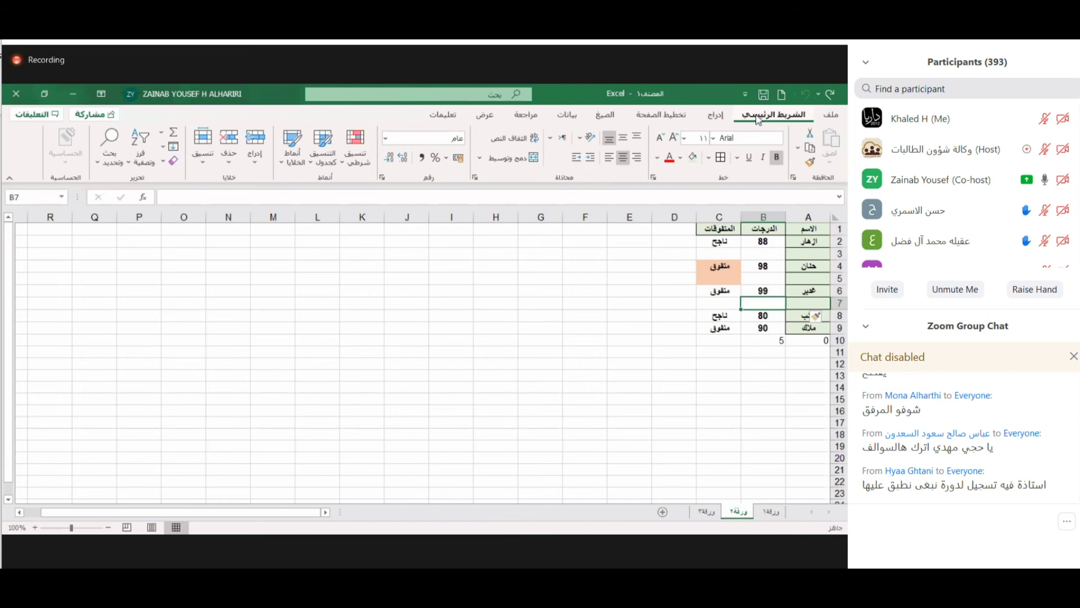
click(108, 157)
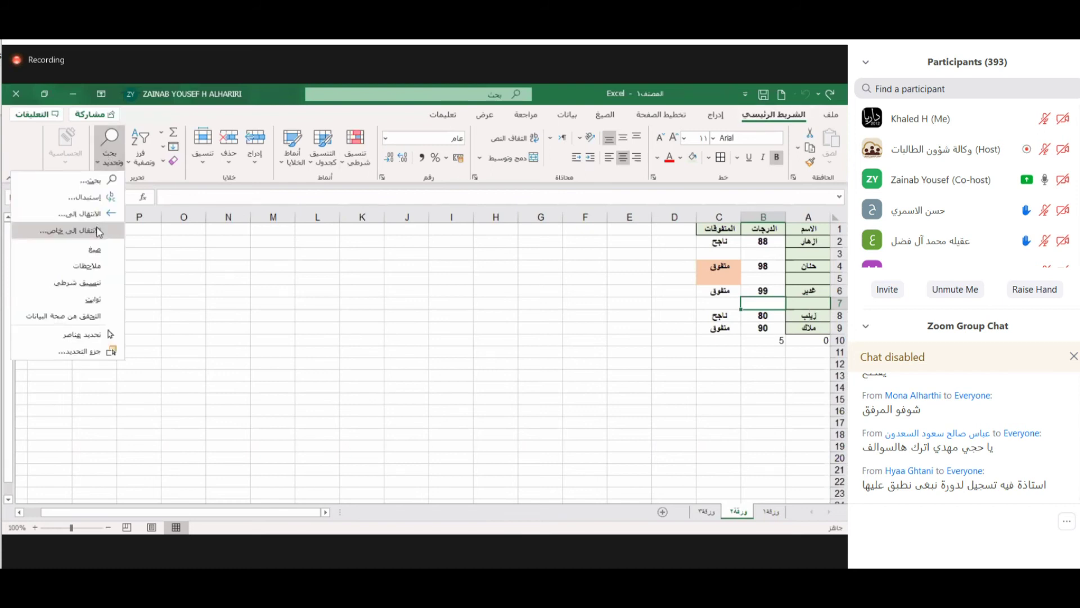
click(99, 232)
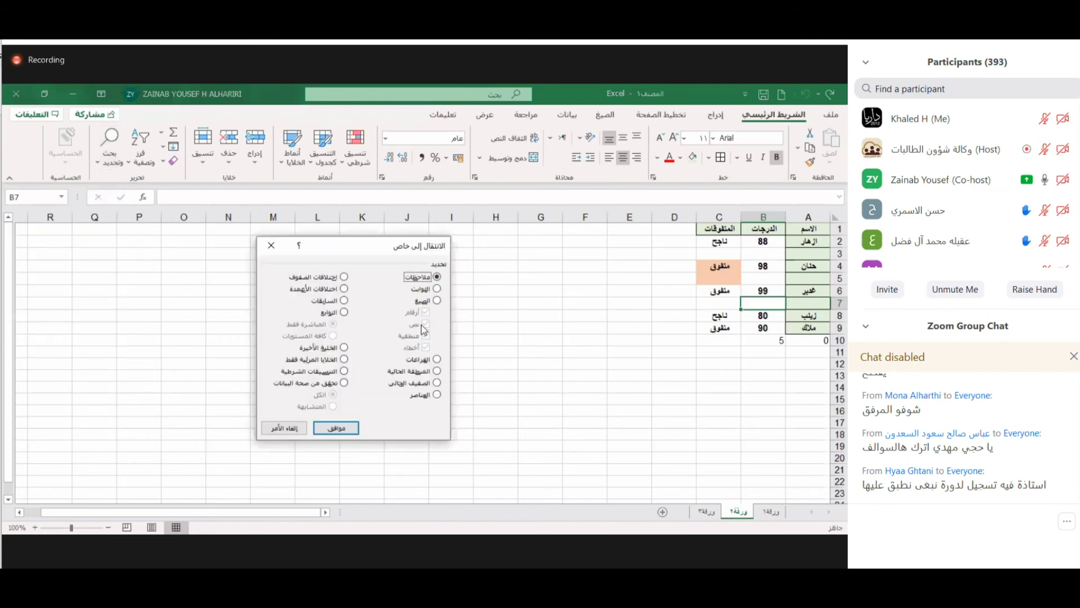
click(437, 360)
click(338, 427)
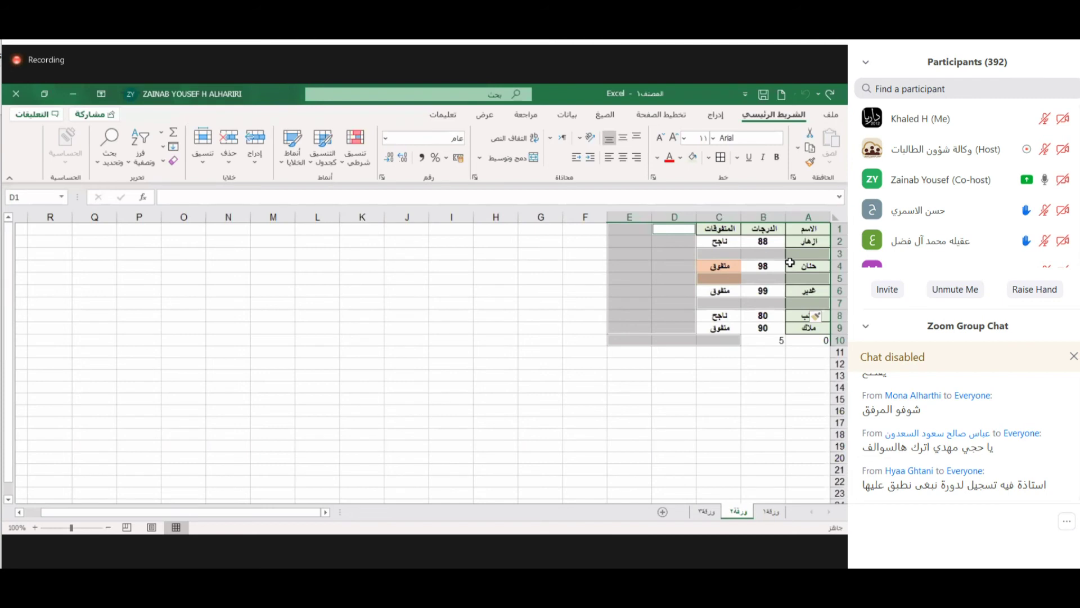
key(ctrl+minus)
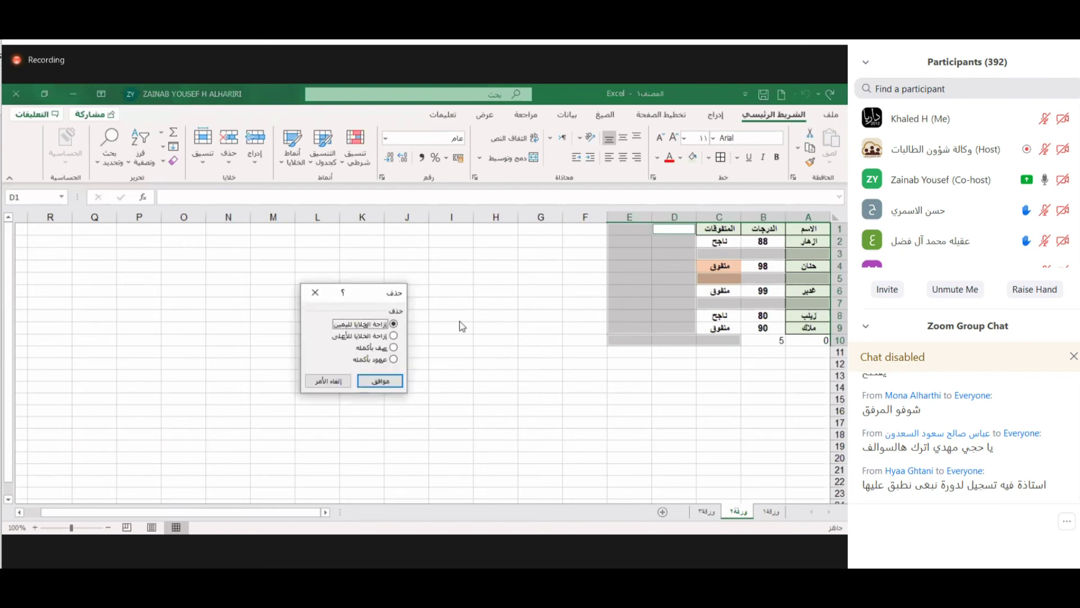
click(380, 381)
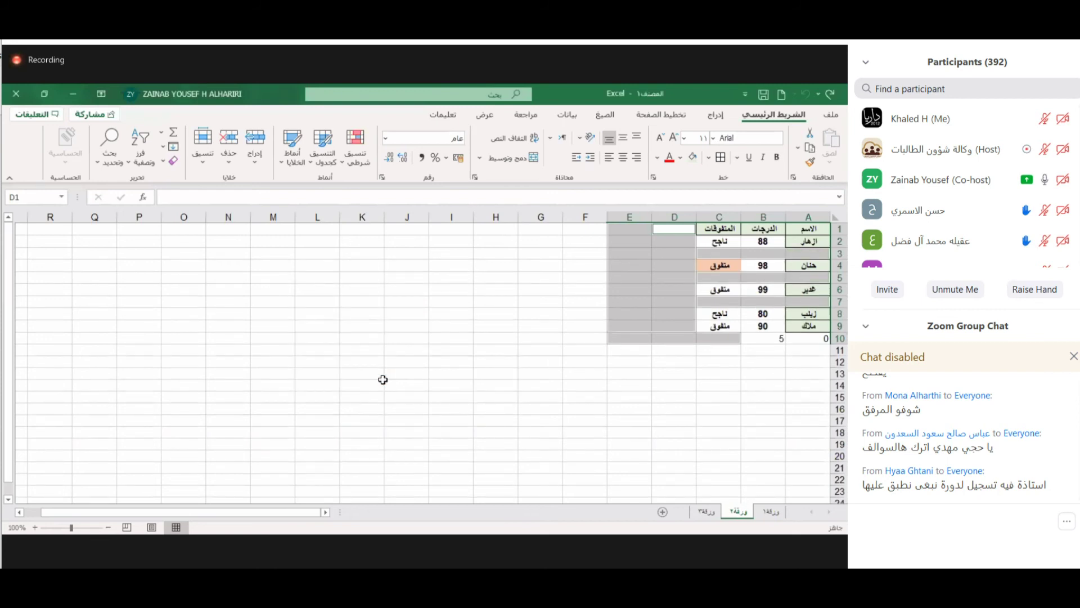
Try deleting the entire rows of the selected blank cells and undo the deletion.
key(ctrl+minus)
click(393, 347)
click(381, 385)
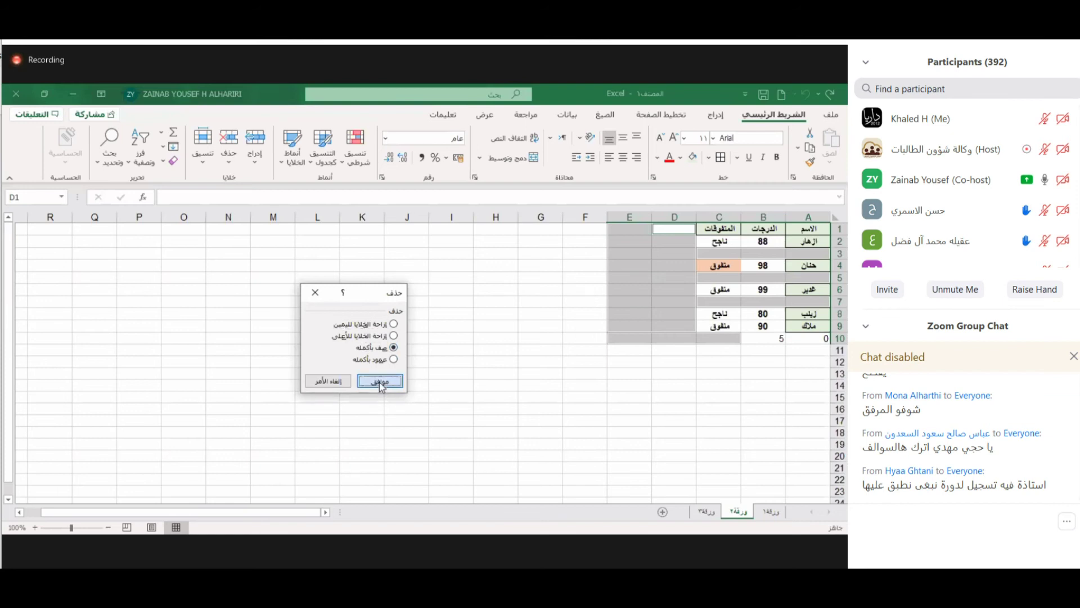
click(816, 288)
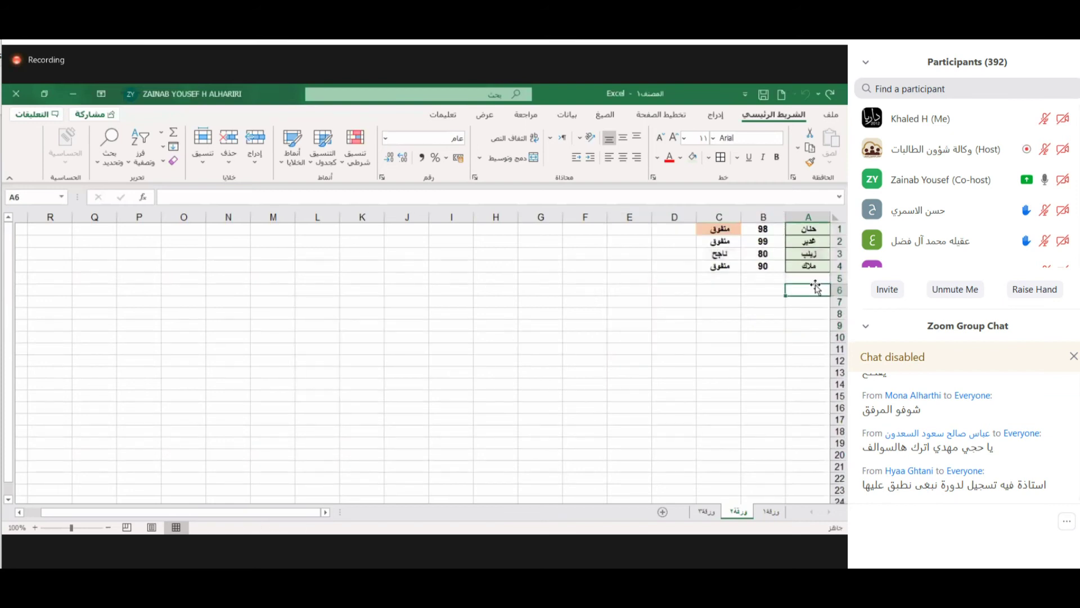
click(815, 230)
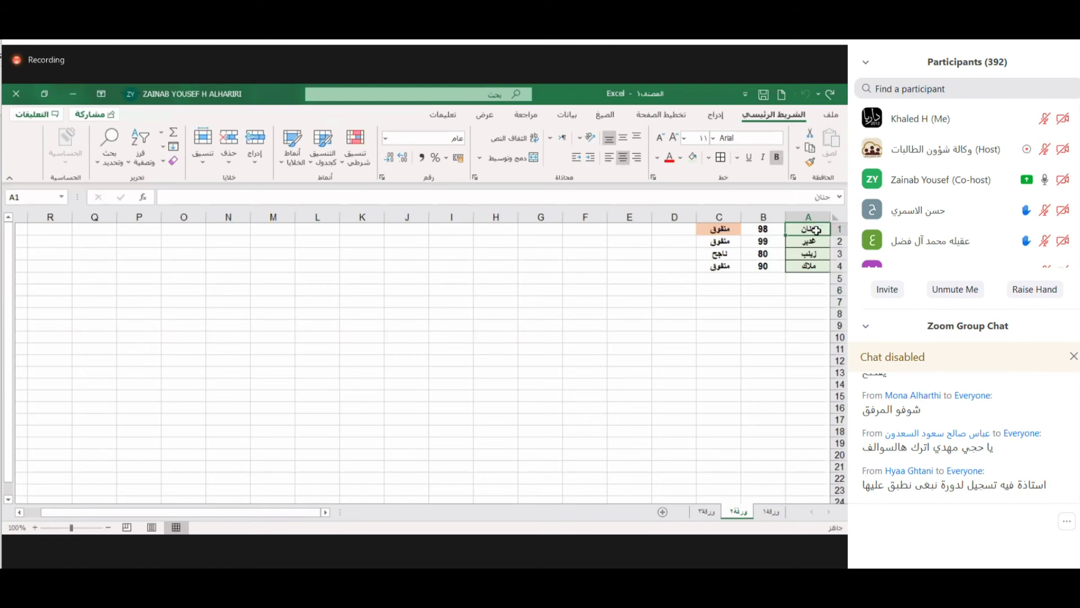
click(831, 94)
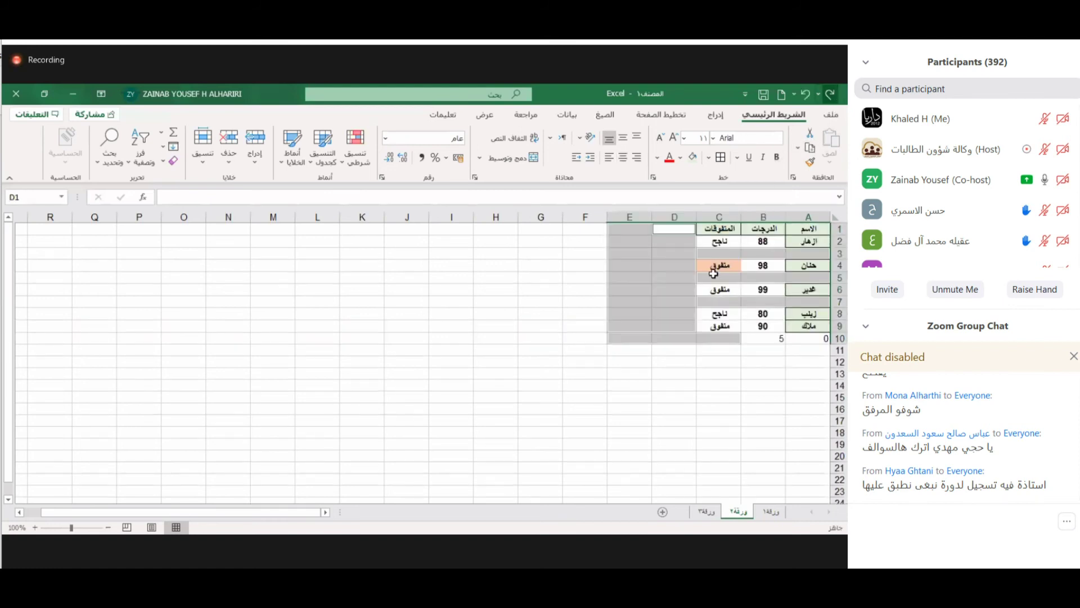
Select only the blank cells of row 3 using Go To Special with the Blanks option.
click(718, 262)
click(749, 255)
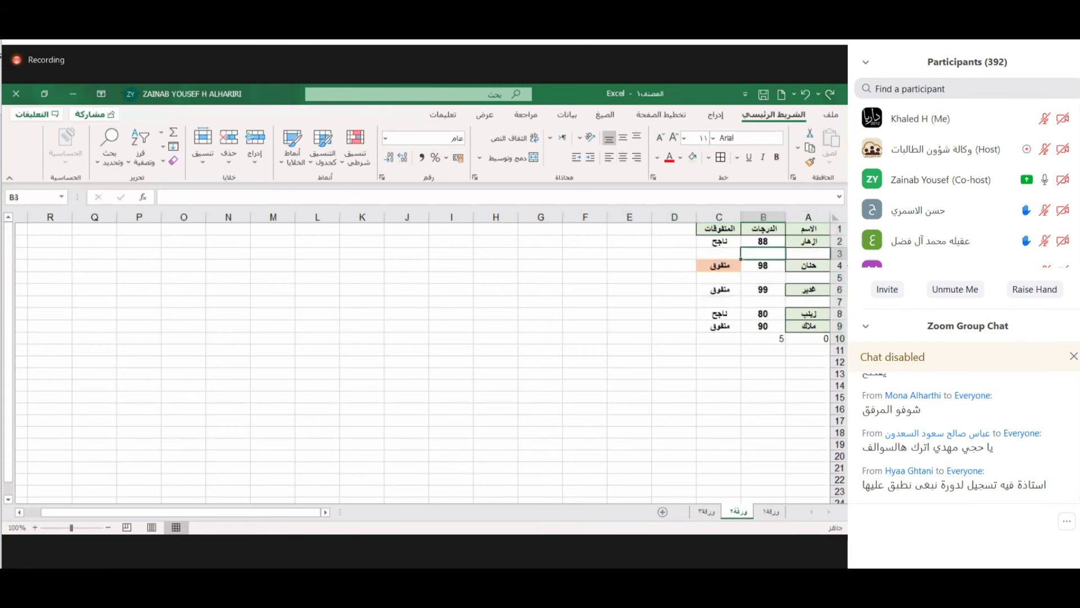
click(840, 254)
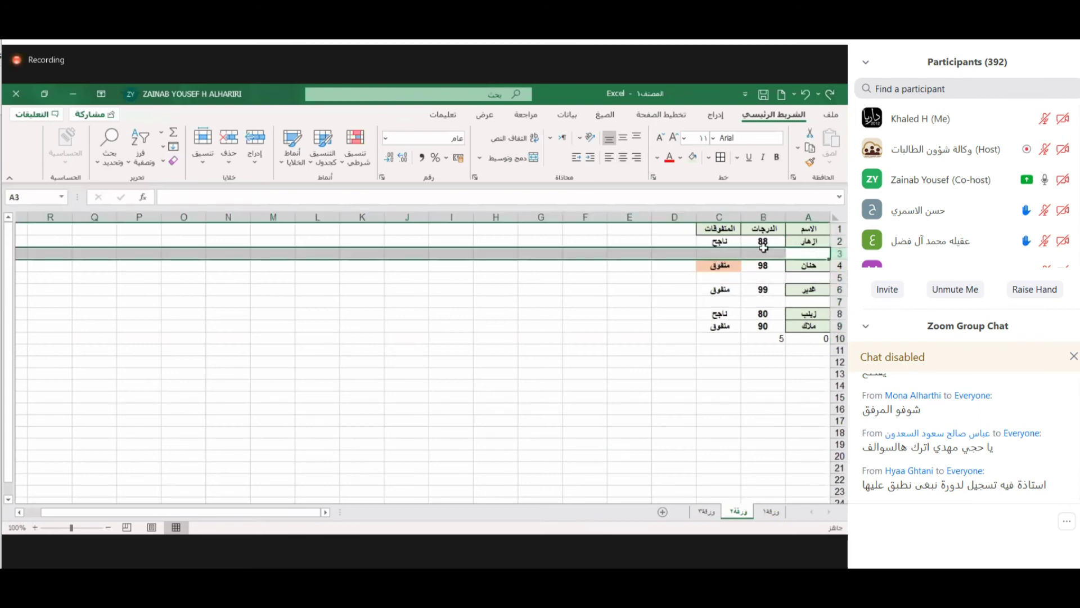
click(110, 161)
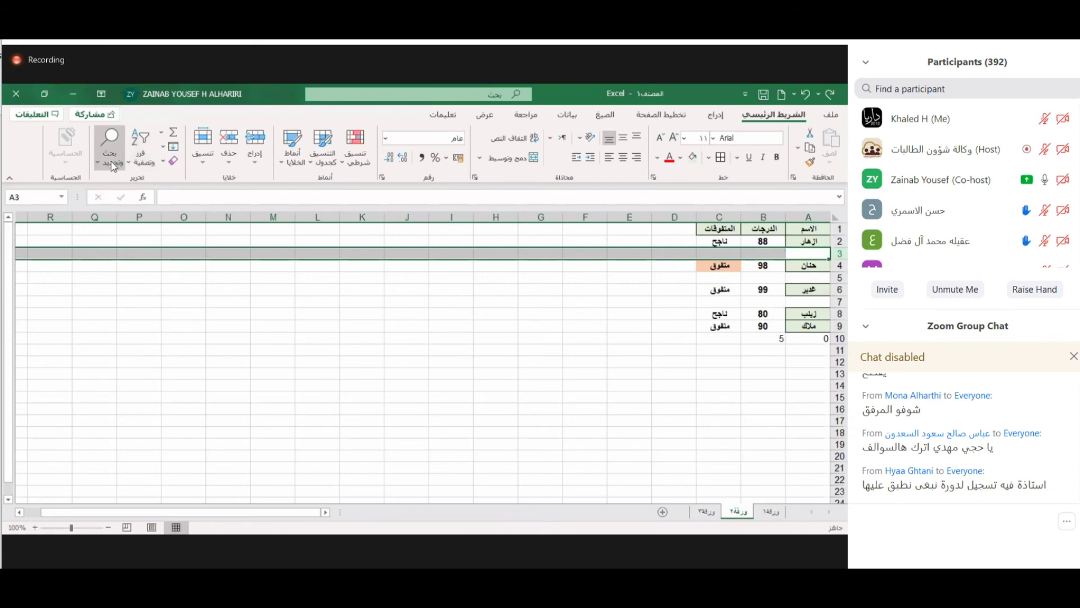
click(100, 234)
click(438, 360)
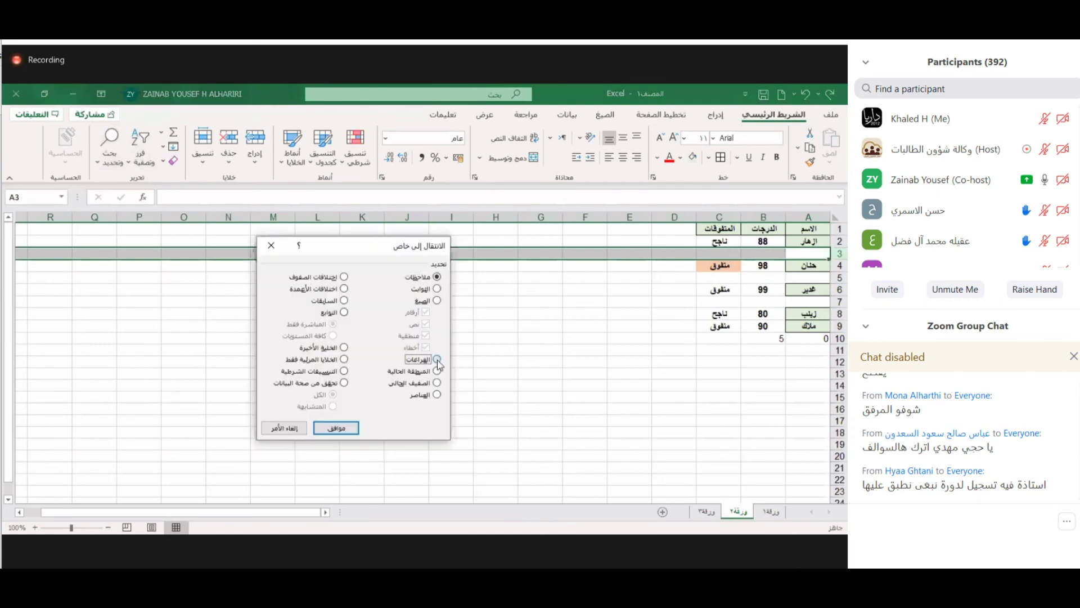
click(358, 429)
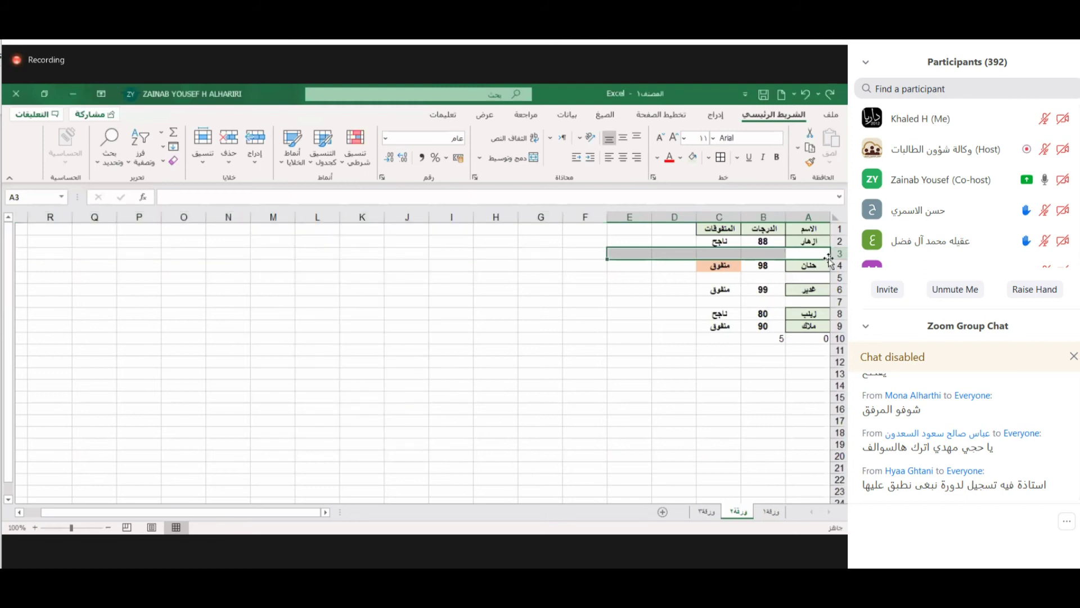
Select all blank cells with Go To Special from cell A5 and try deleting them by shifting cells right.
click(825, 277)
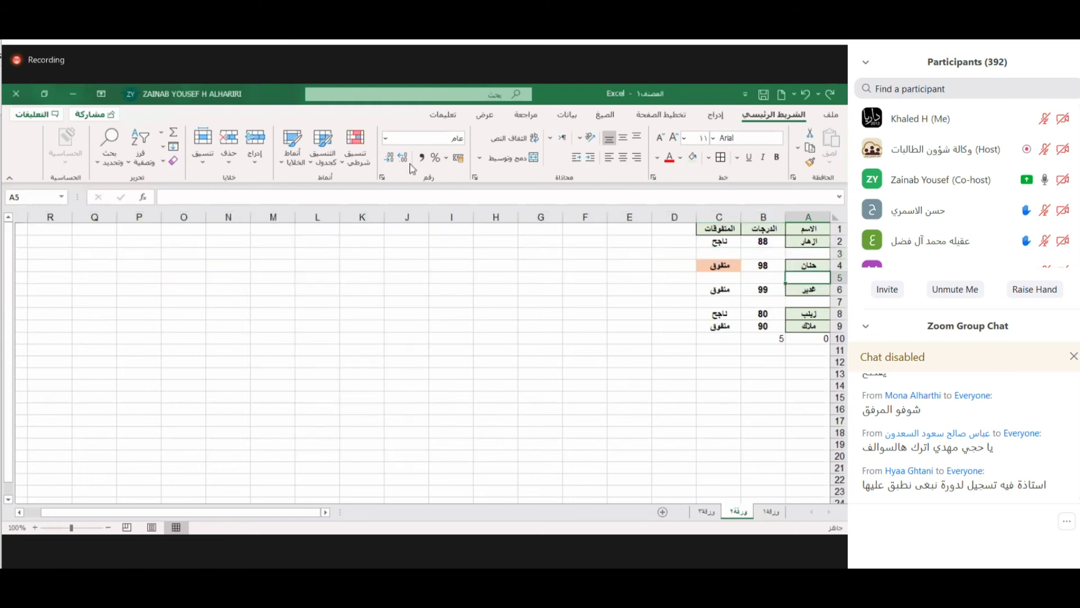
click(117, 153)
click(104, 239)
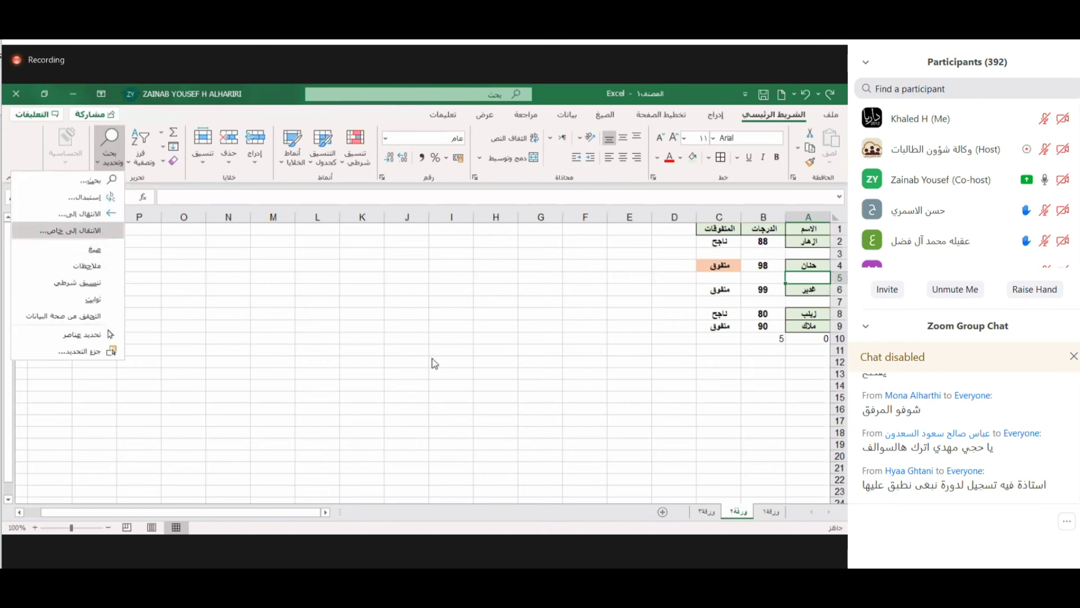
click(437, 359)
click(352, 429)
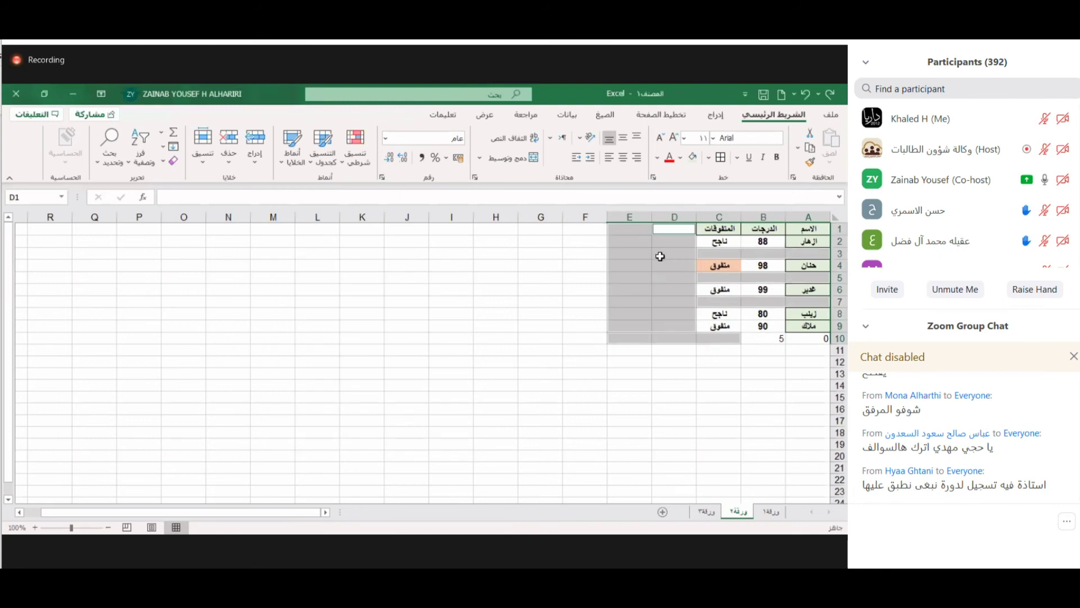
key(ctrl+minus)
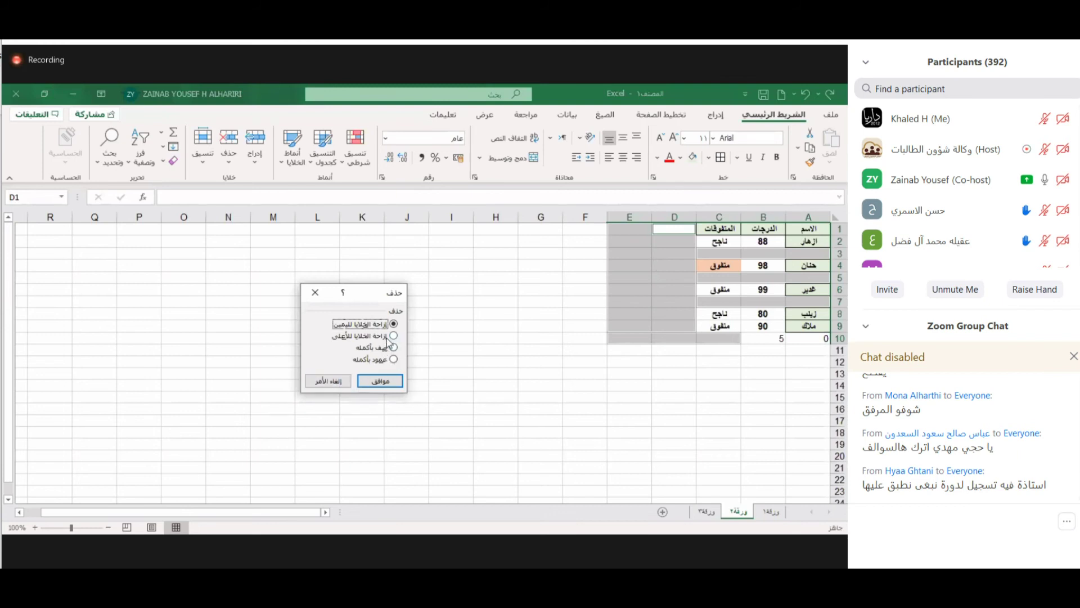
click(391, 381)
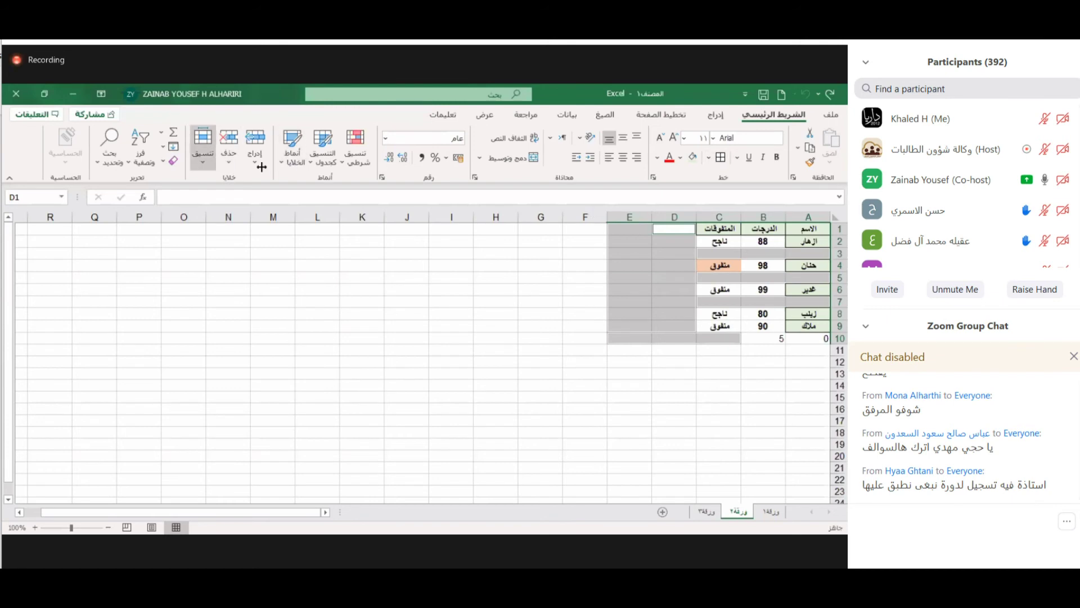
click(720, 264)
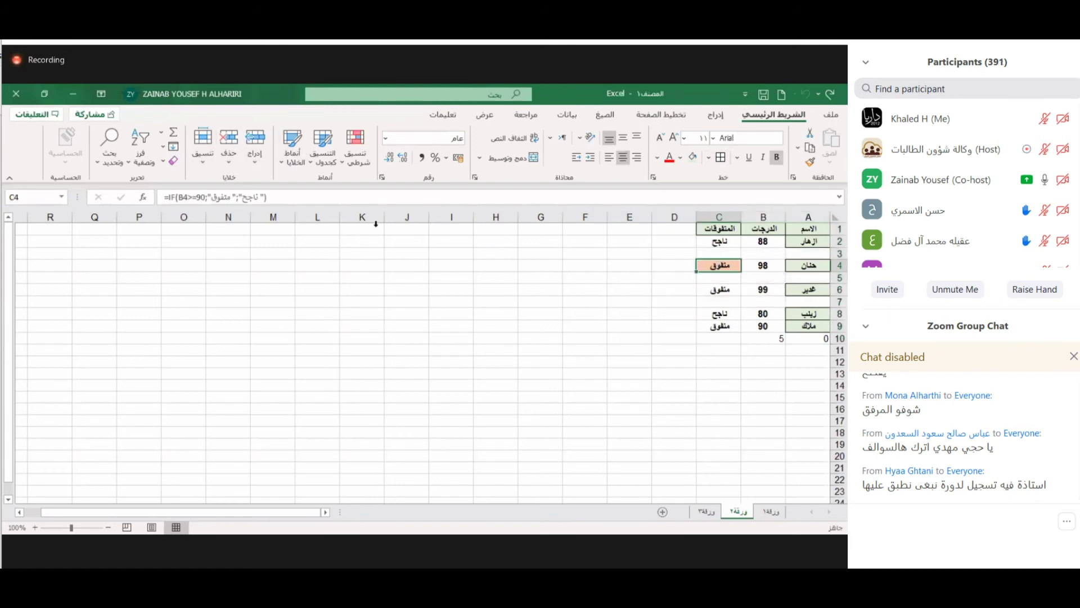
Select all blank cells with Go To Special and delete them with the shift cells up option to close the table's gaps.
click(795, 255)
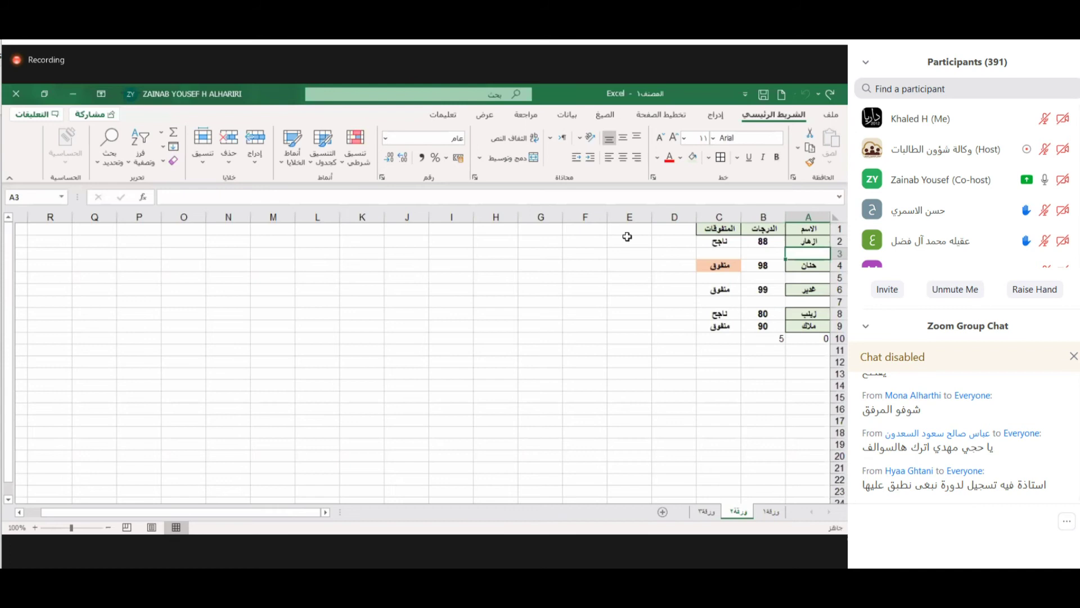
click(108, 159)
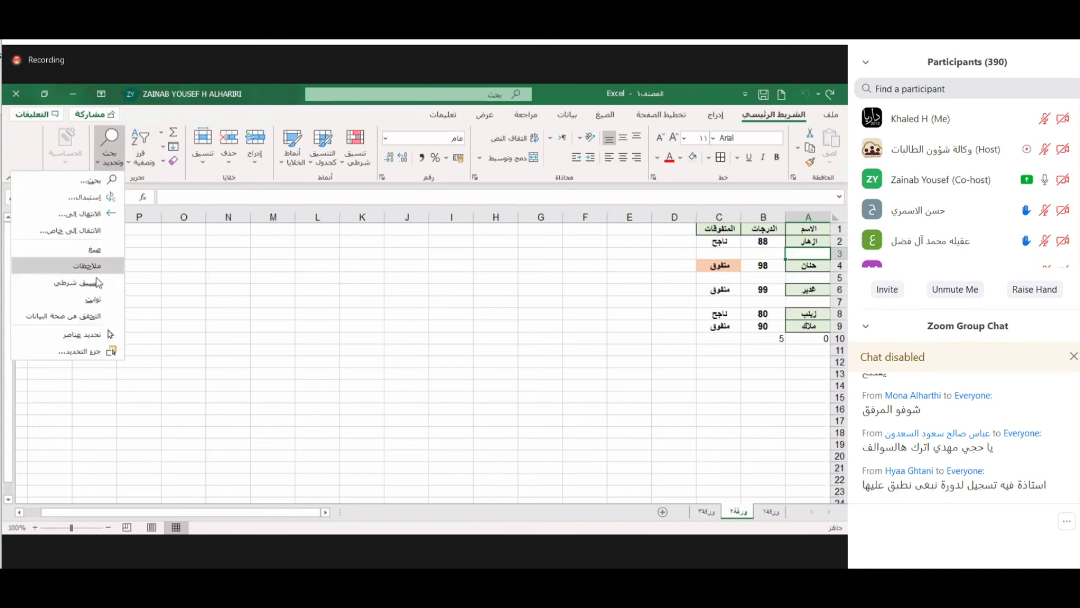
click(94, 233)
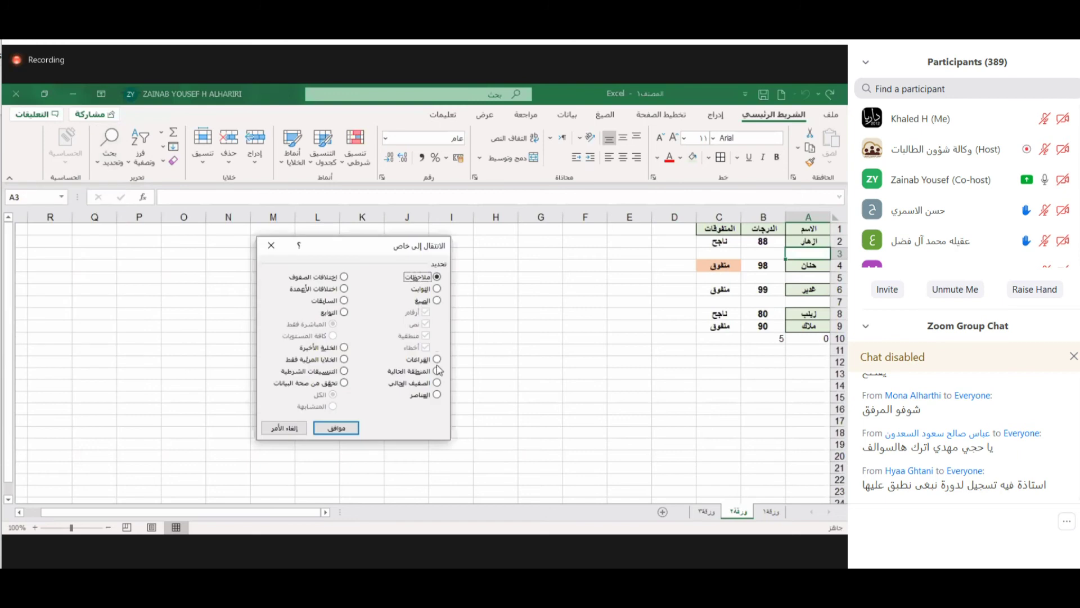
click(437, 363)
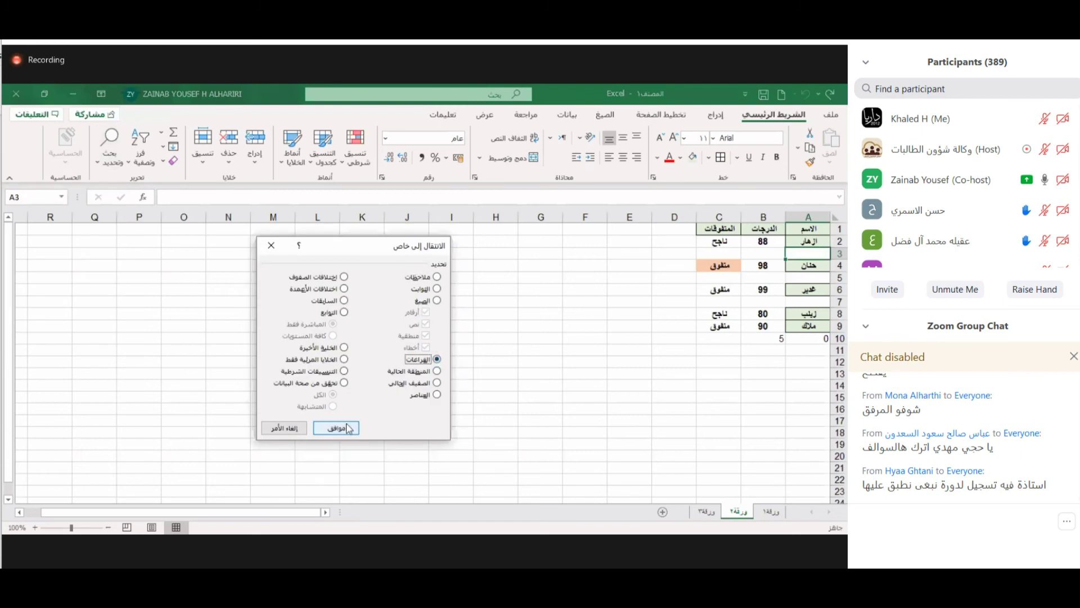
click(349, 428)
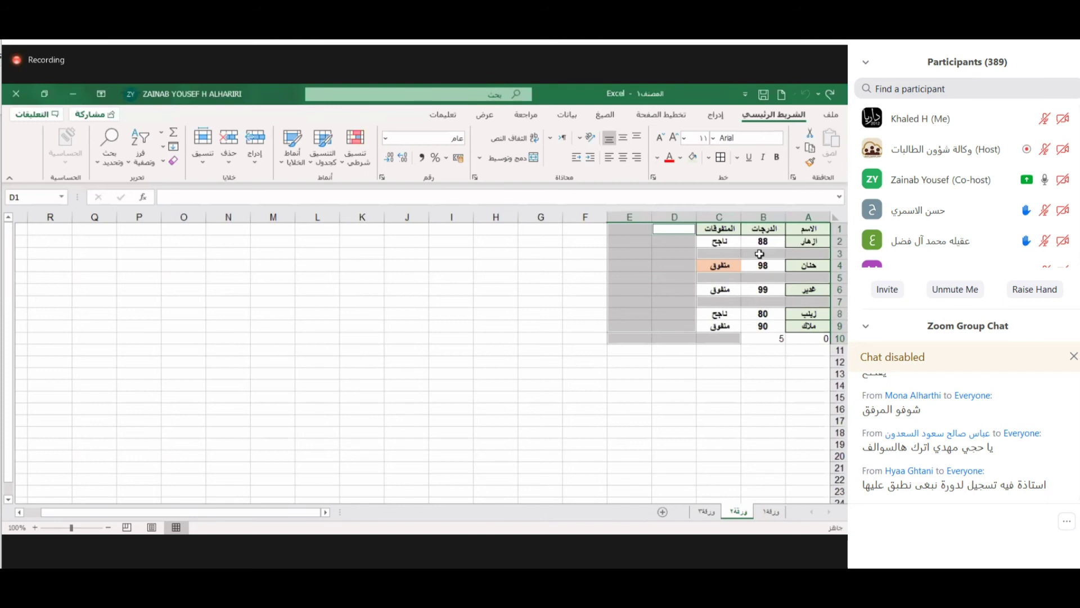
key(ctrl+minus)
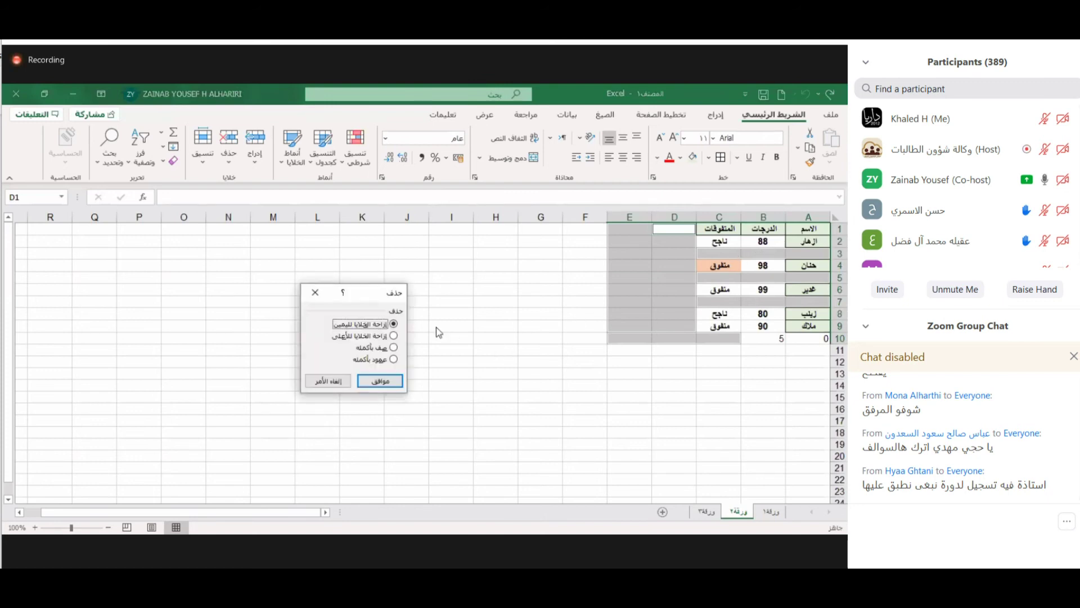
click(394, 336)
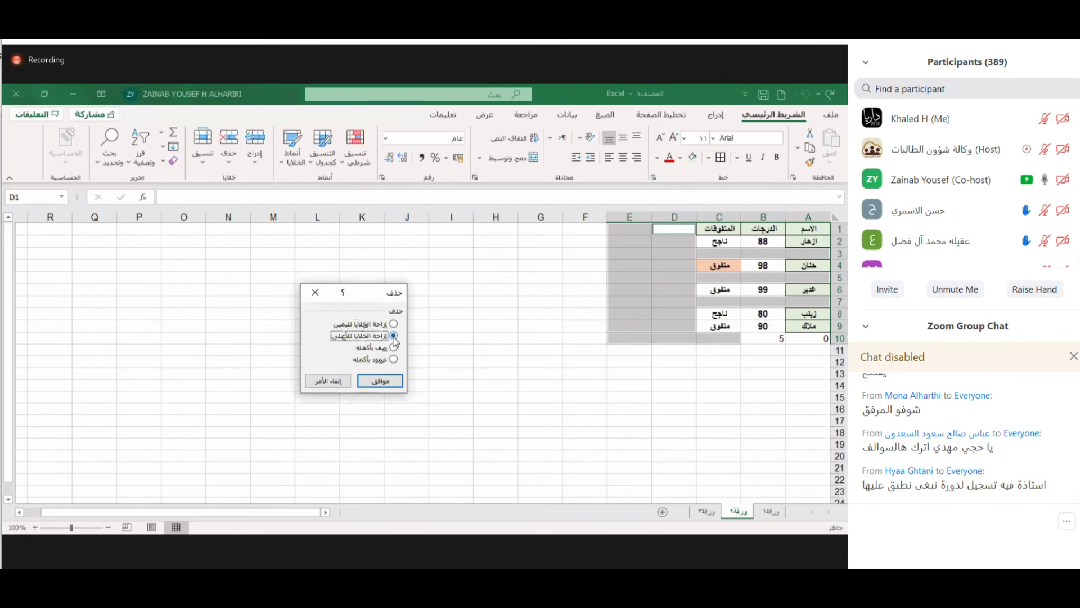
click(378, 382)
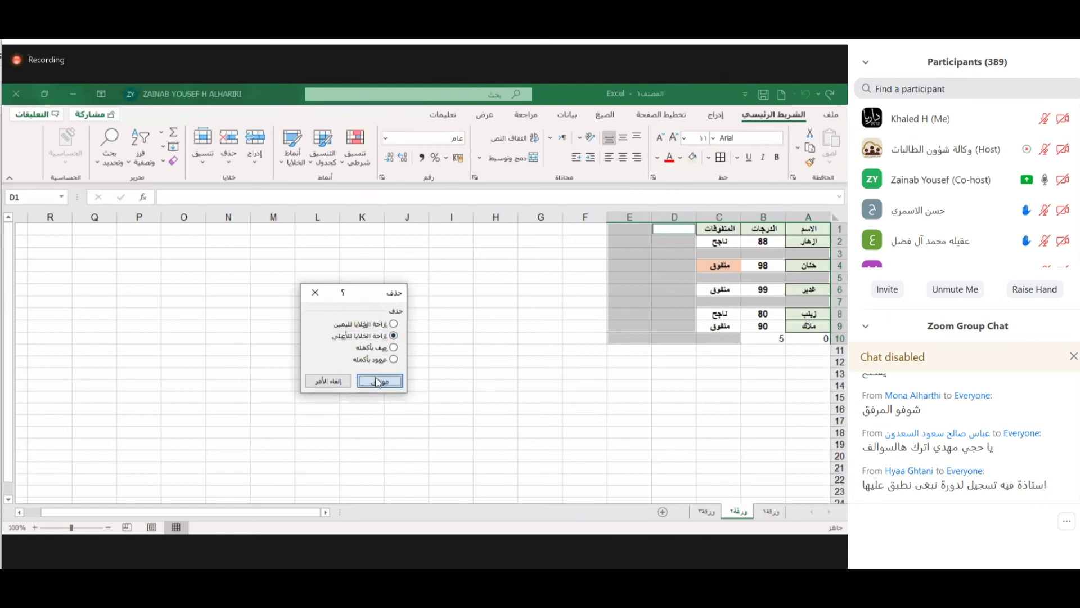
click(773, 324)
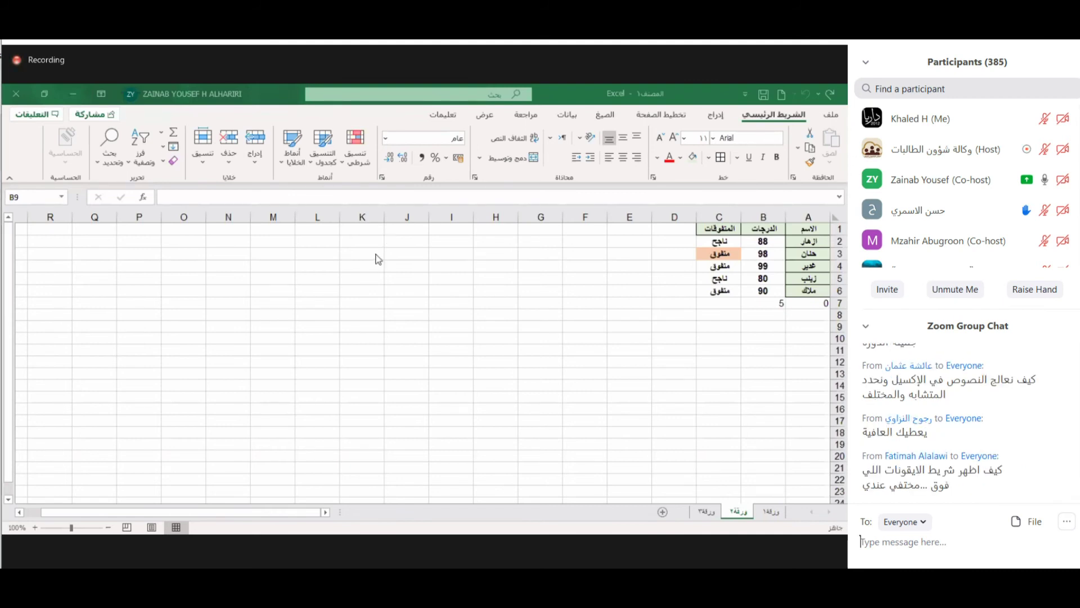
click(714, 254)
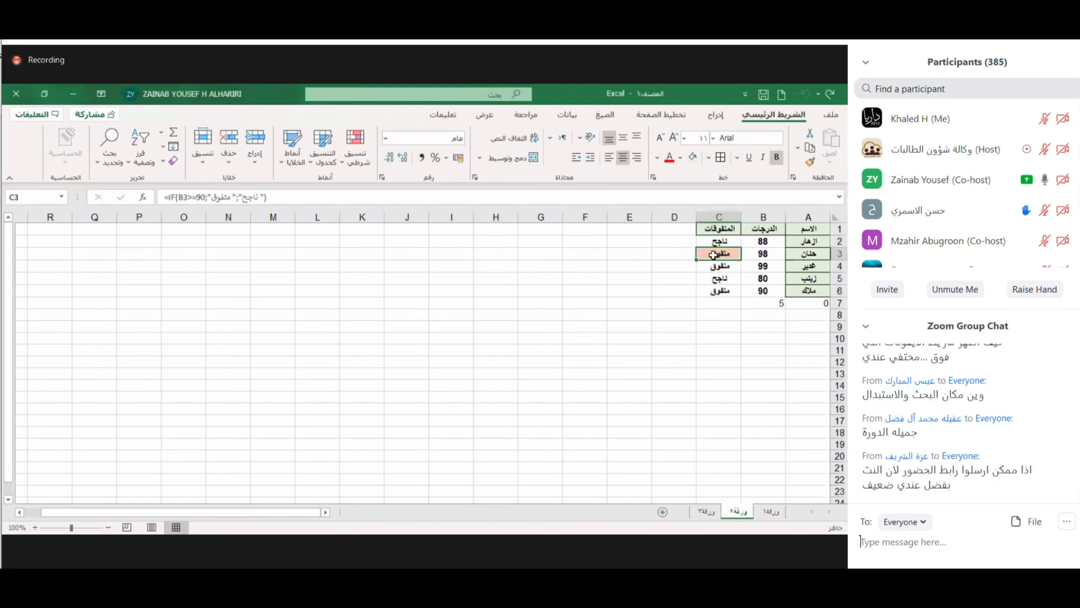
Clear the classification results from cells C2 to C6 in the المتفوقات column.
key(Up)
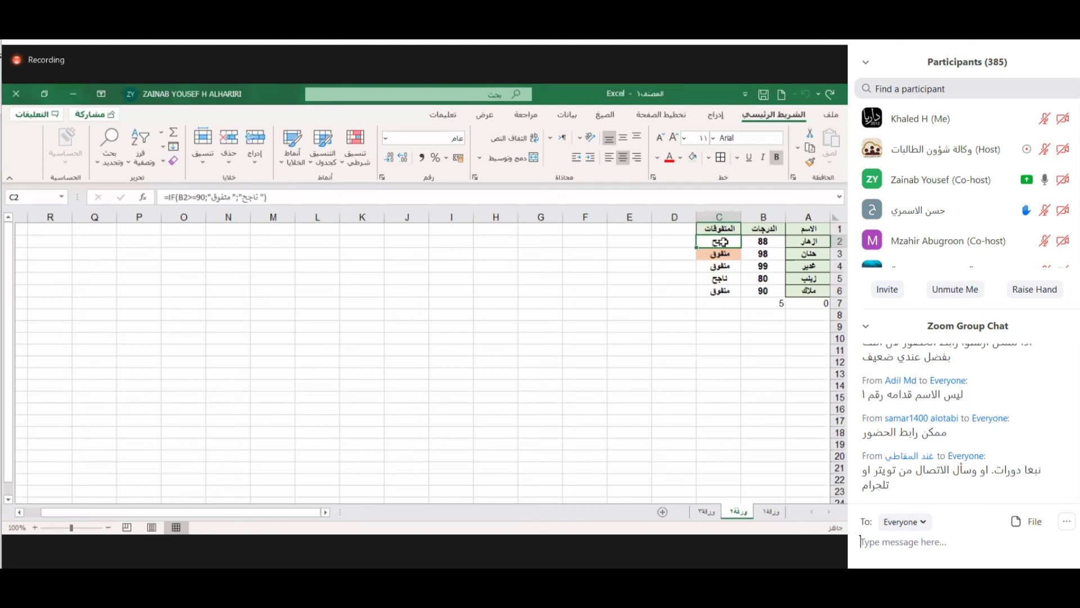
key(Down)
key(Down)
key(Down)
key(Down)
key(shift+Up)
key(shift+Up)
key(shift+Up)
key(shift+Up)
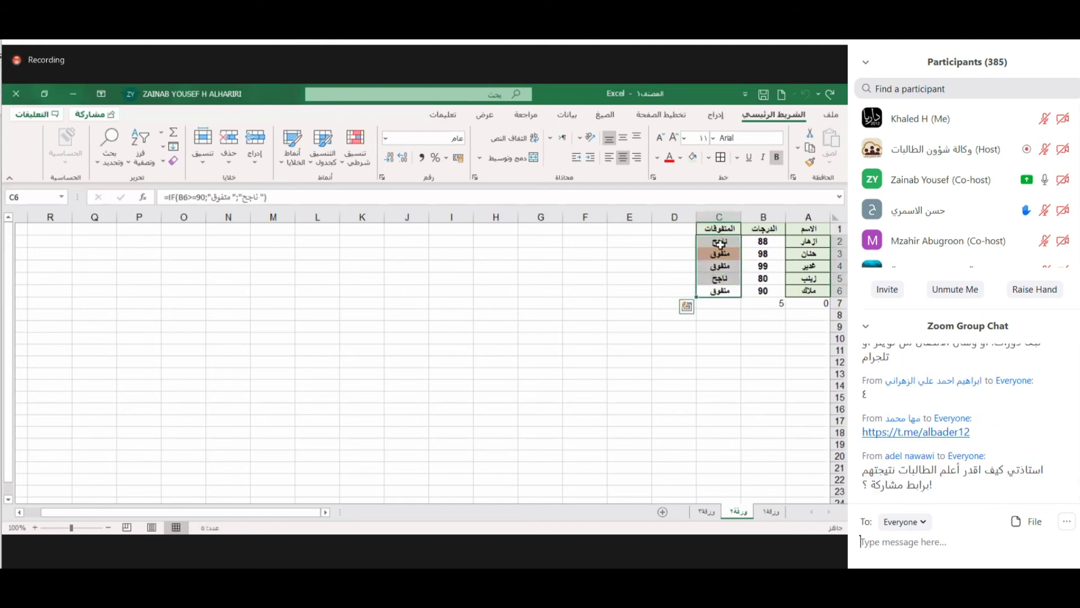
key(Delete)
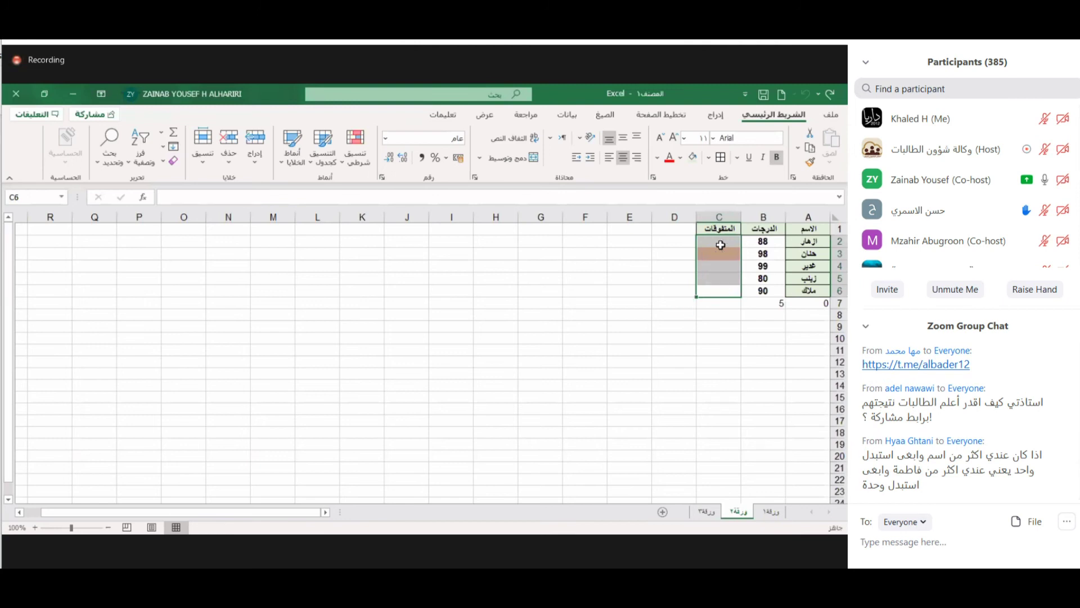
Insert the logical IF function in cell C2 with the logical test B2>=90.
click(720, 244)
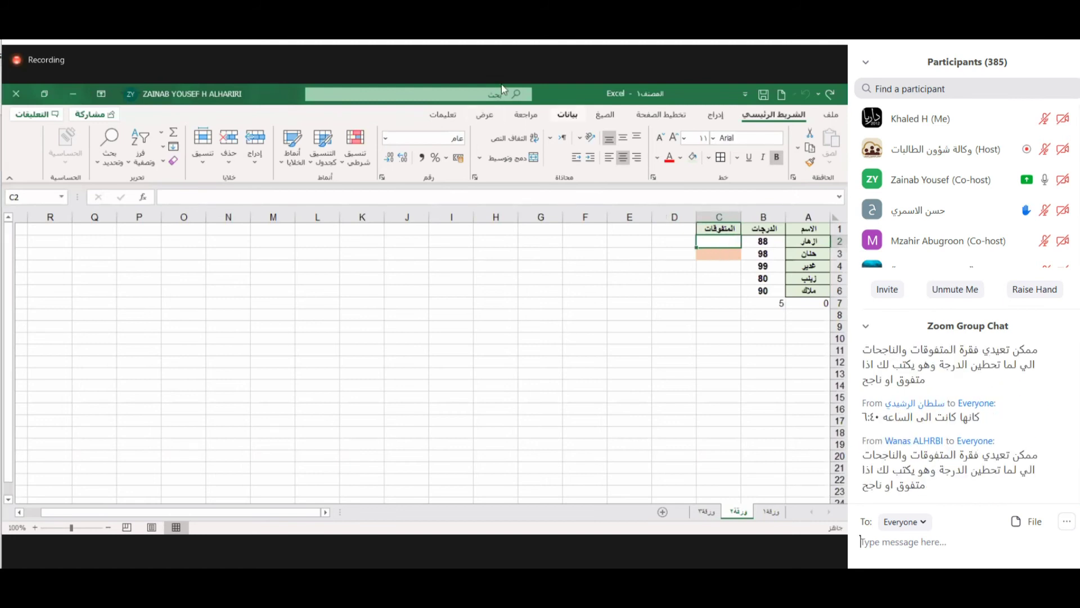
click(591, 117)
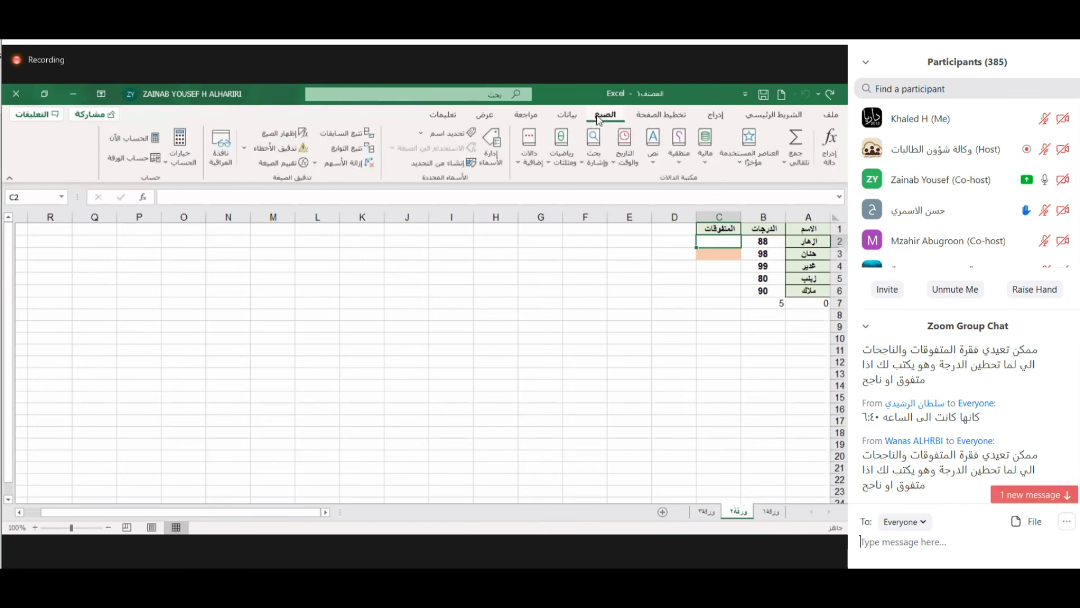
click(683, 165)
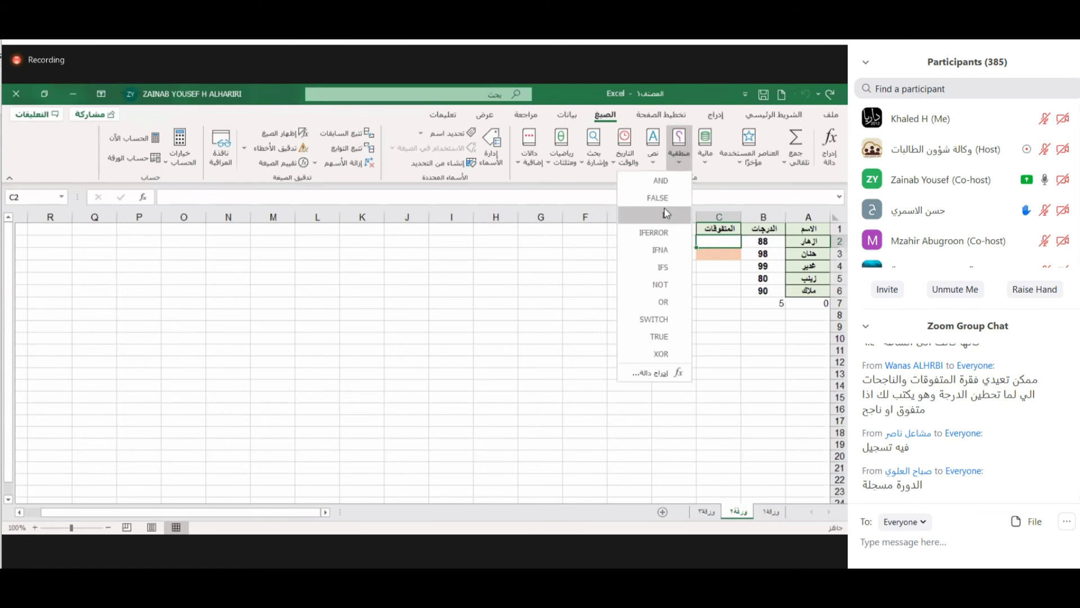
click(664, 210)
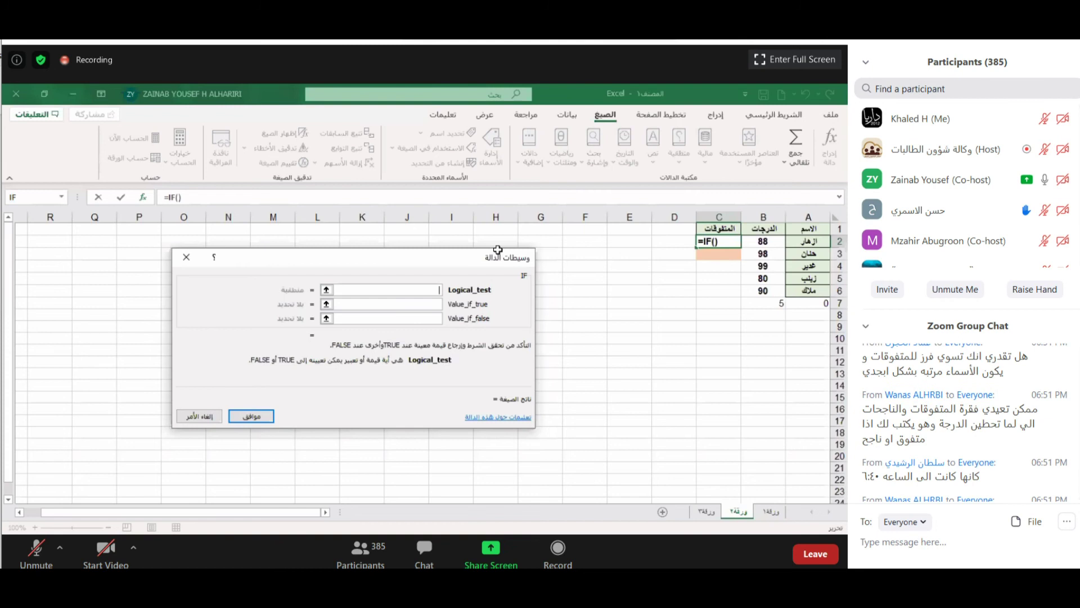
click(763, 241)
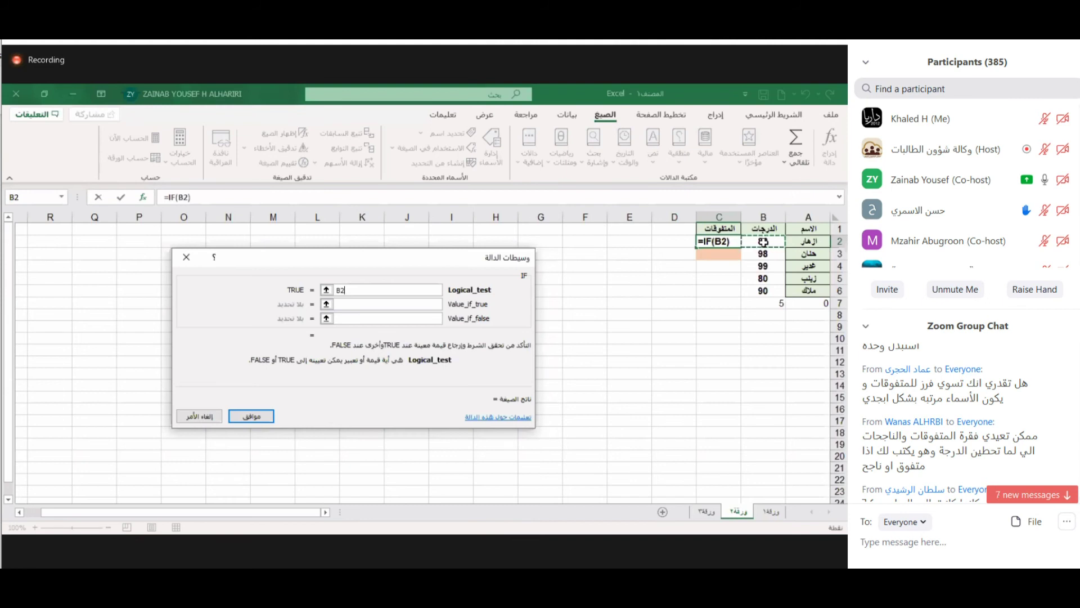
text(>90)
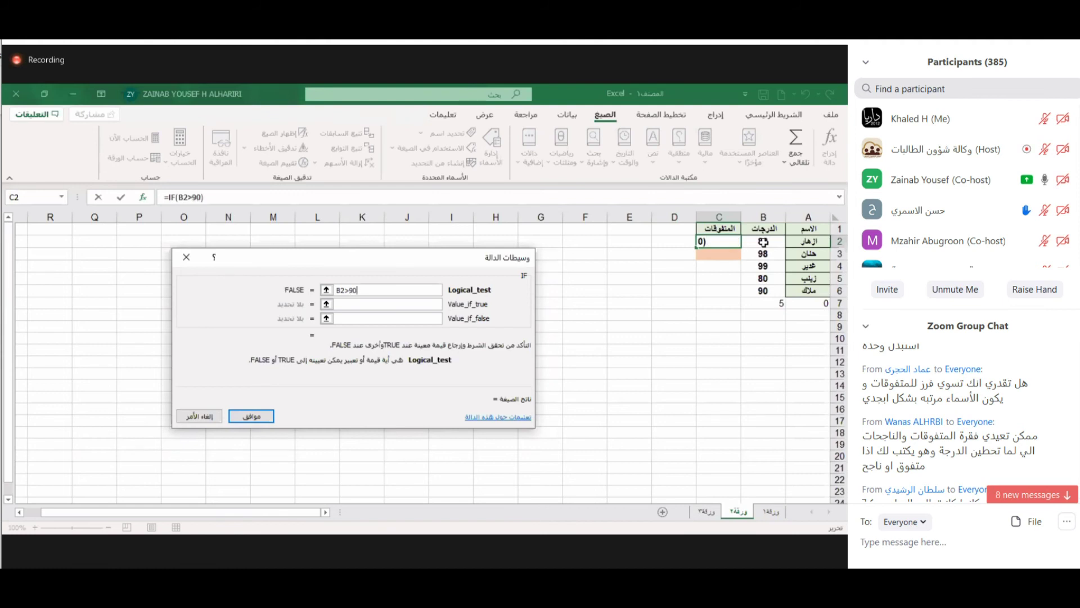
key(BackSpace)
key(BackSpace)
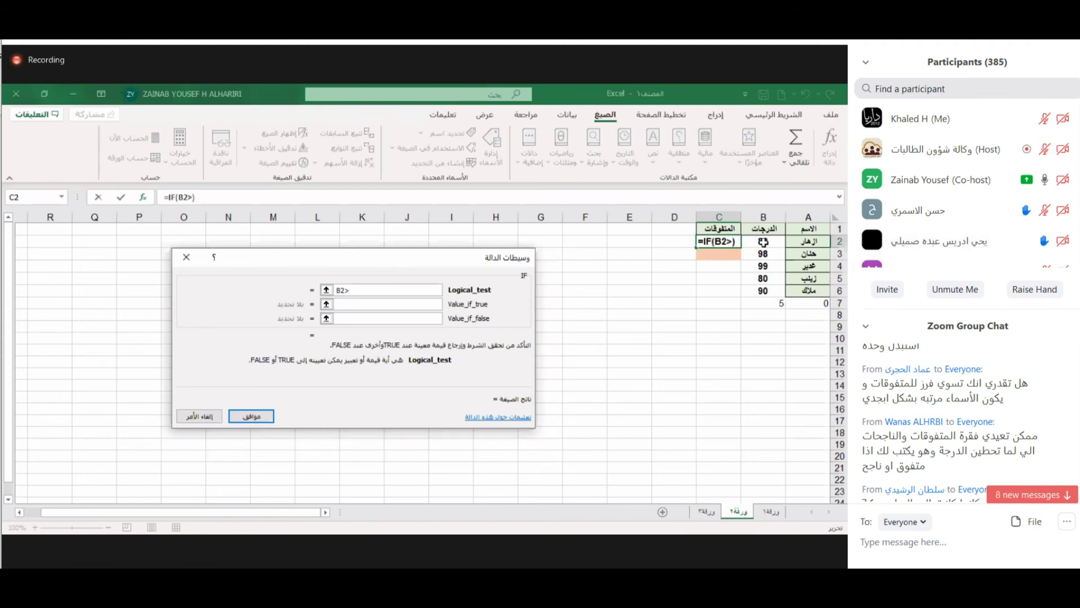
text(=90)
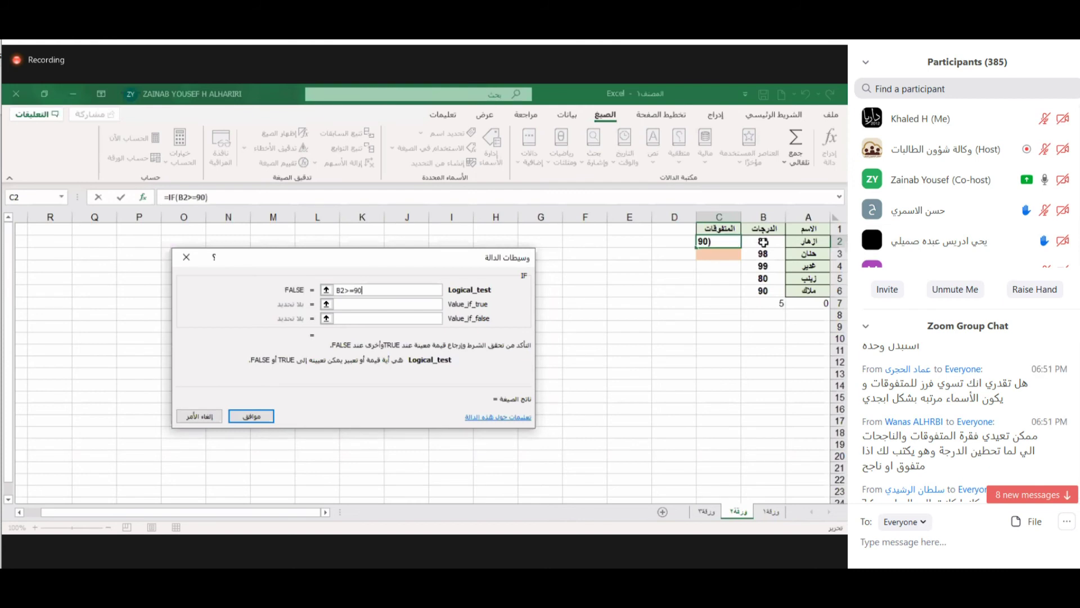
Complete the IF function in C2 with متفوق as the true value and ناجح as the false value.
click(388, 304)
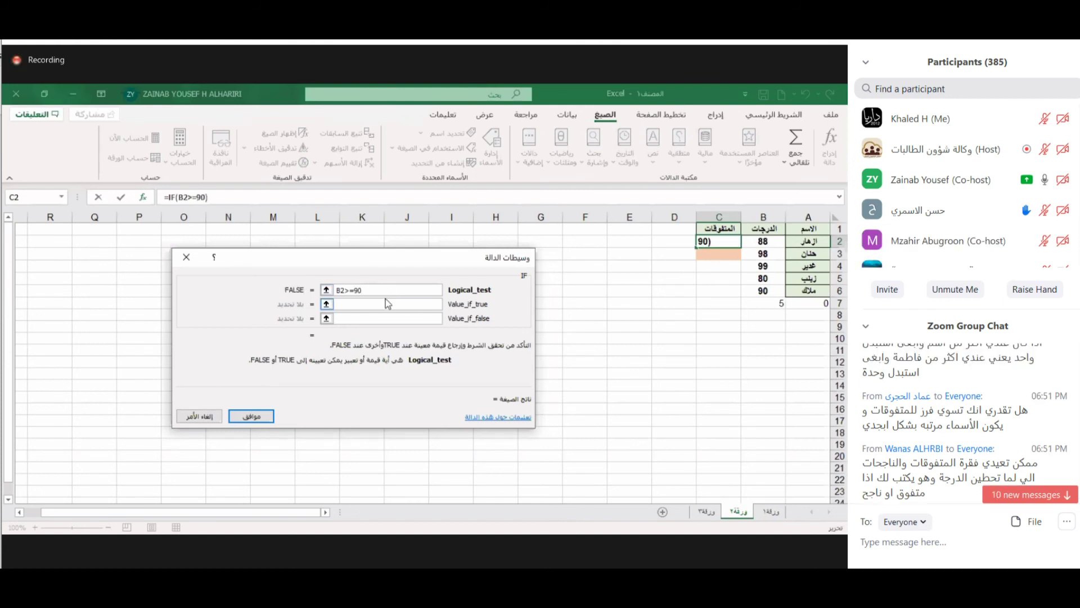
click(336, 289)
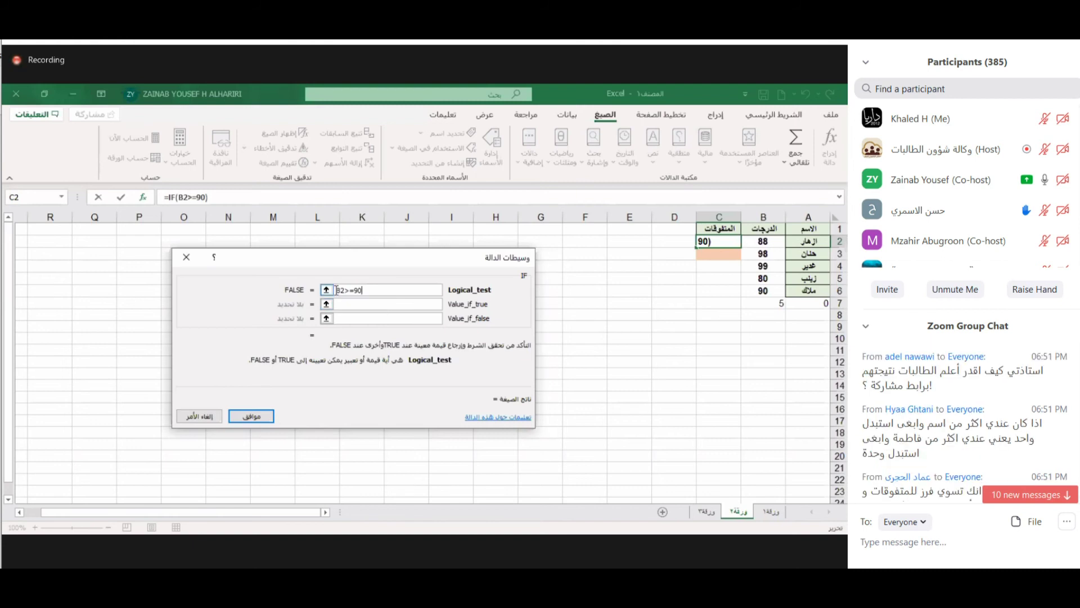
click(357, 304)
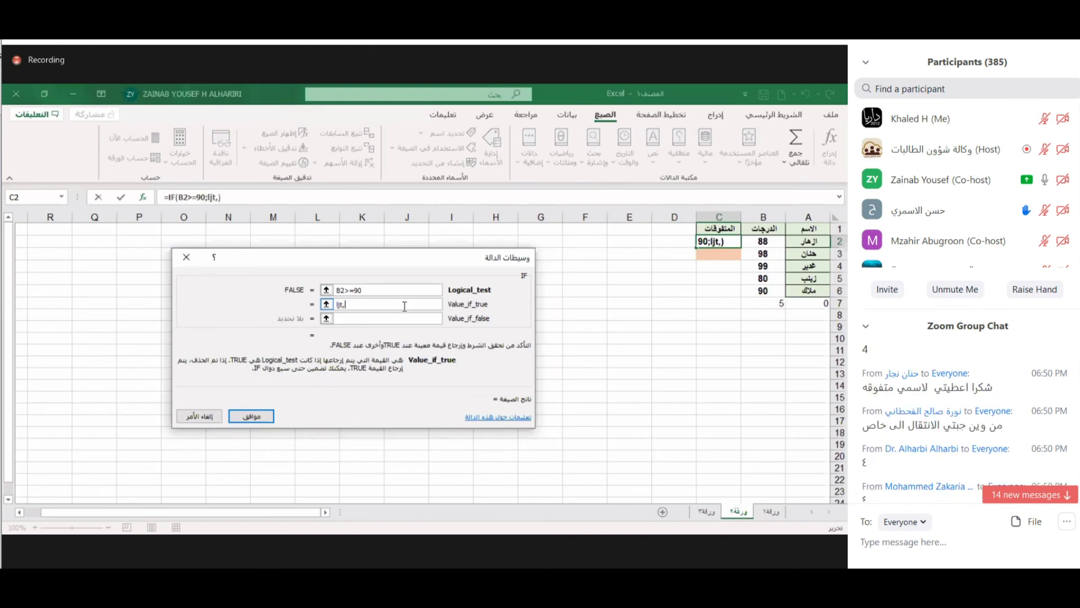
text(متفوق)
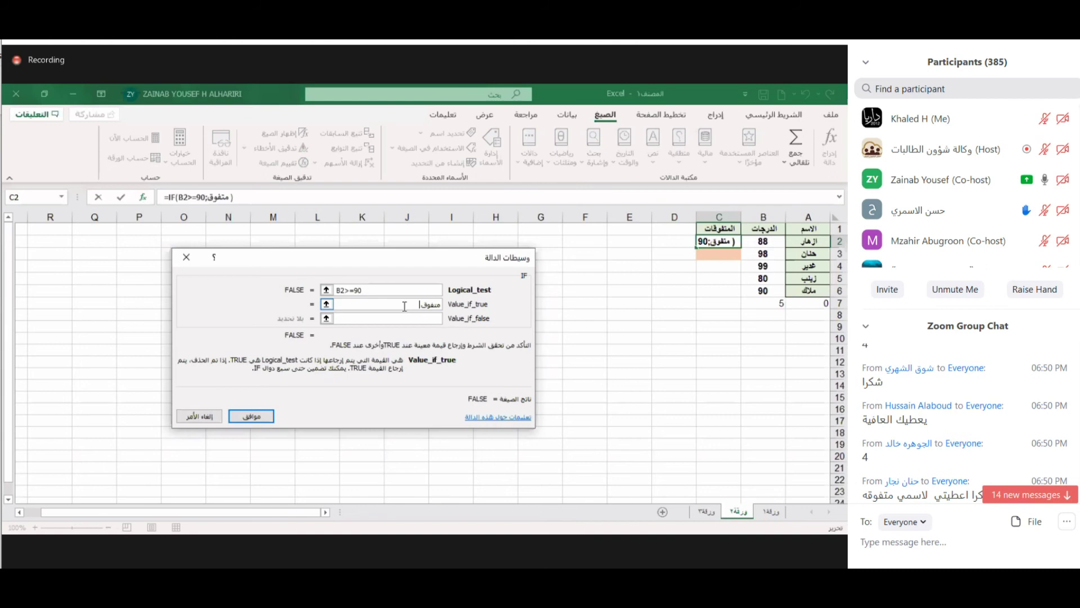
key(Tab)
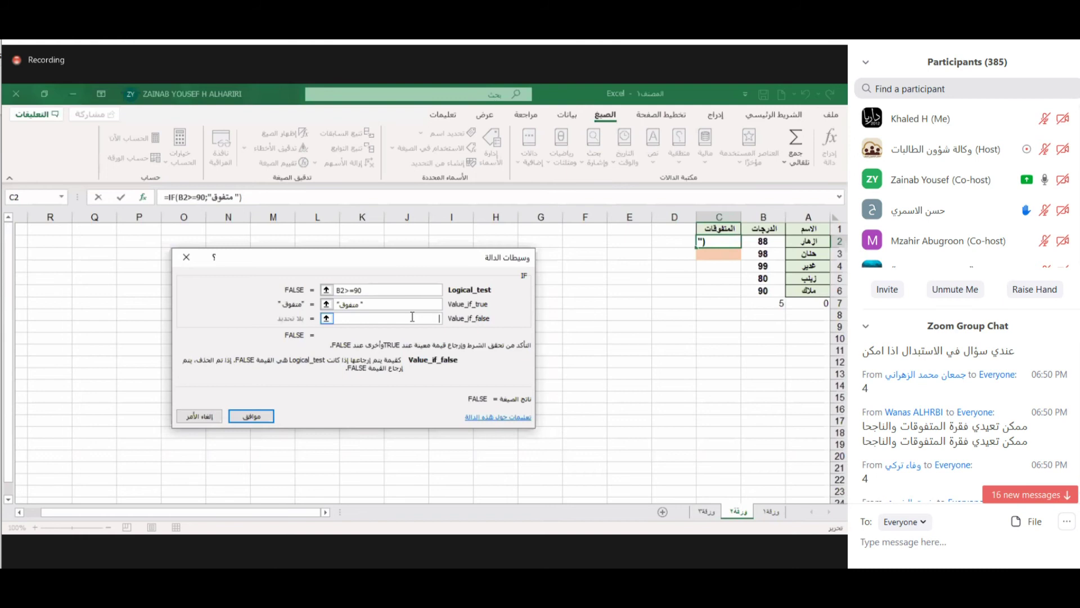
text(ناجح)
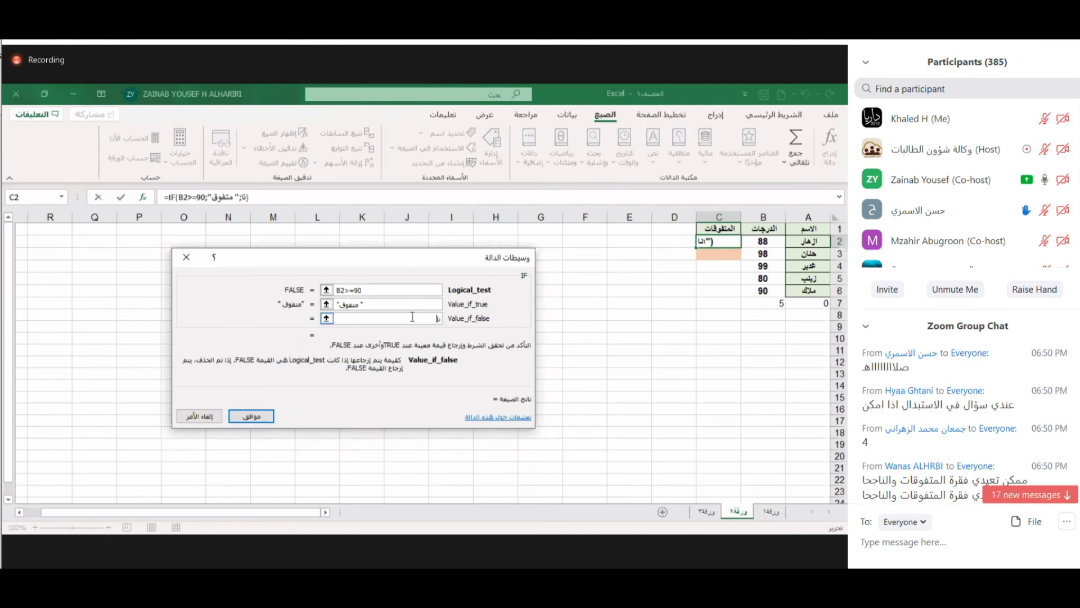
click(248, 410)
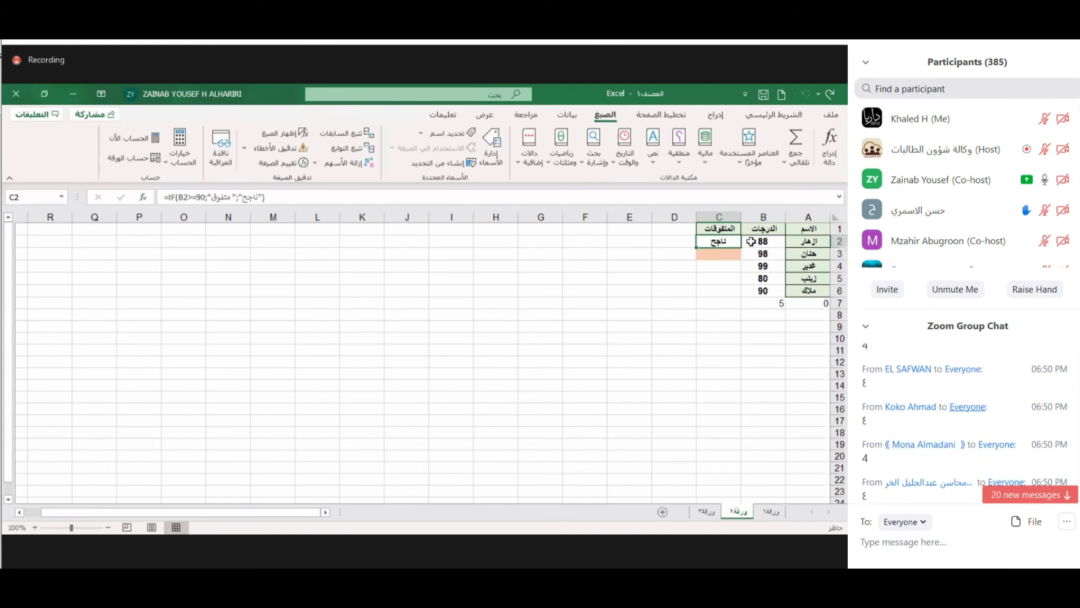
Fill the IF formula from C2 down to C6 and check the copied formulas cell by cell.
key(Down)
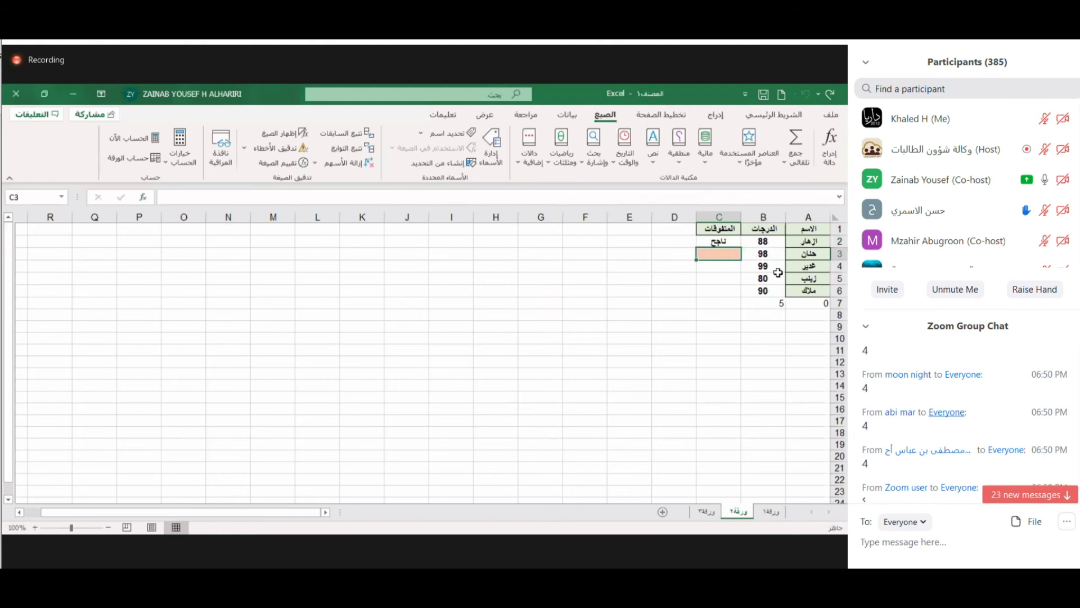
click(711, 242)
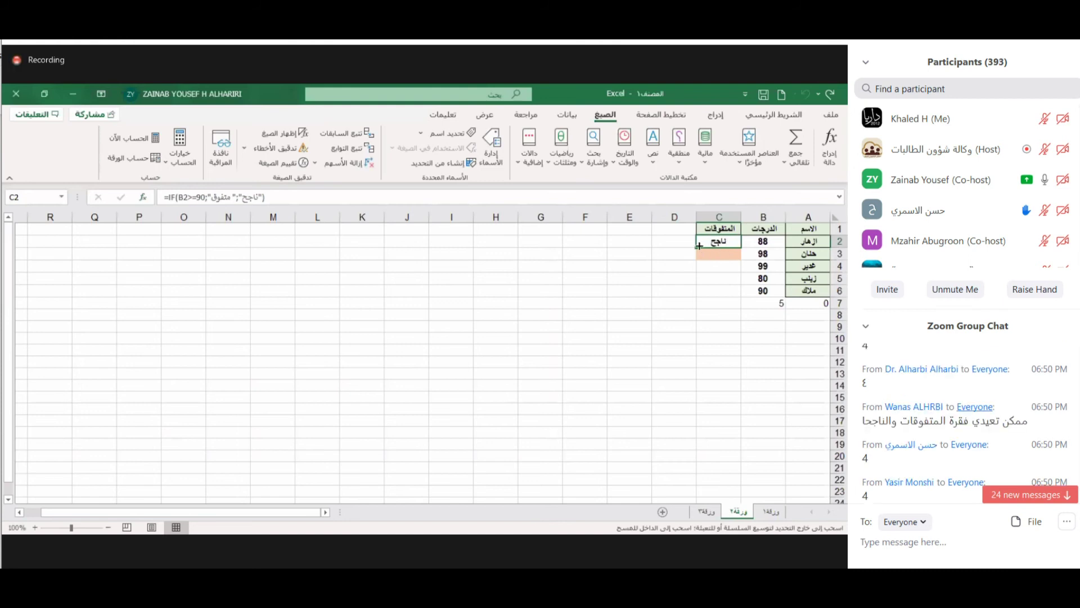
drag(698, 254, 701, 293)
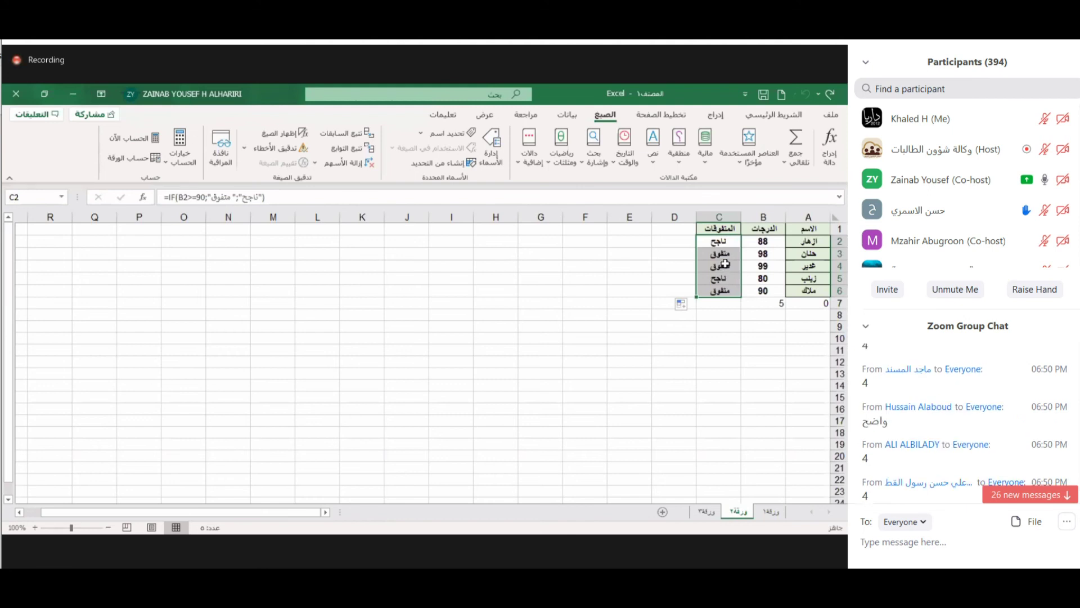
click(721, 254)
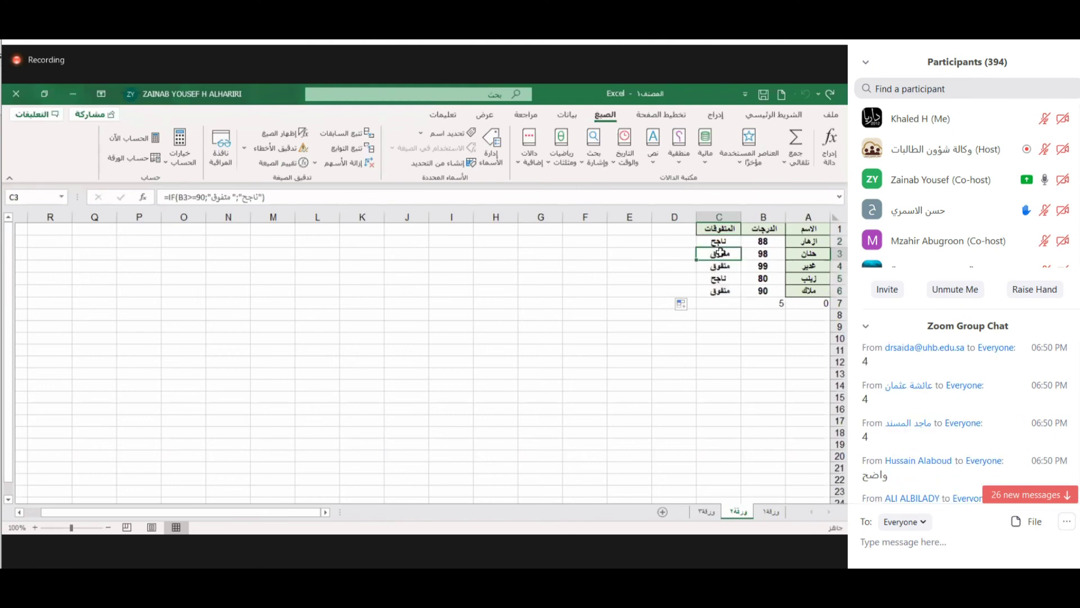
click(721, 268)
click(720, 279)
click(720, 289)
key(Up)
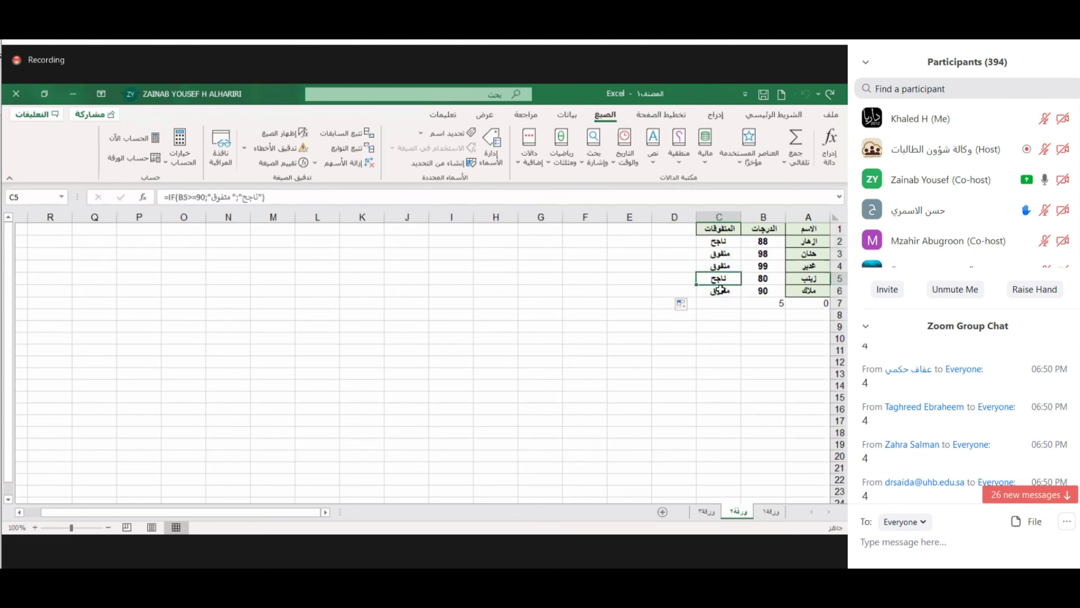
click(723, 266)
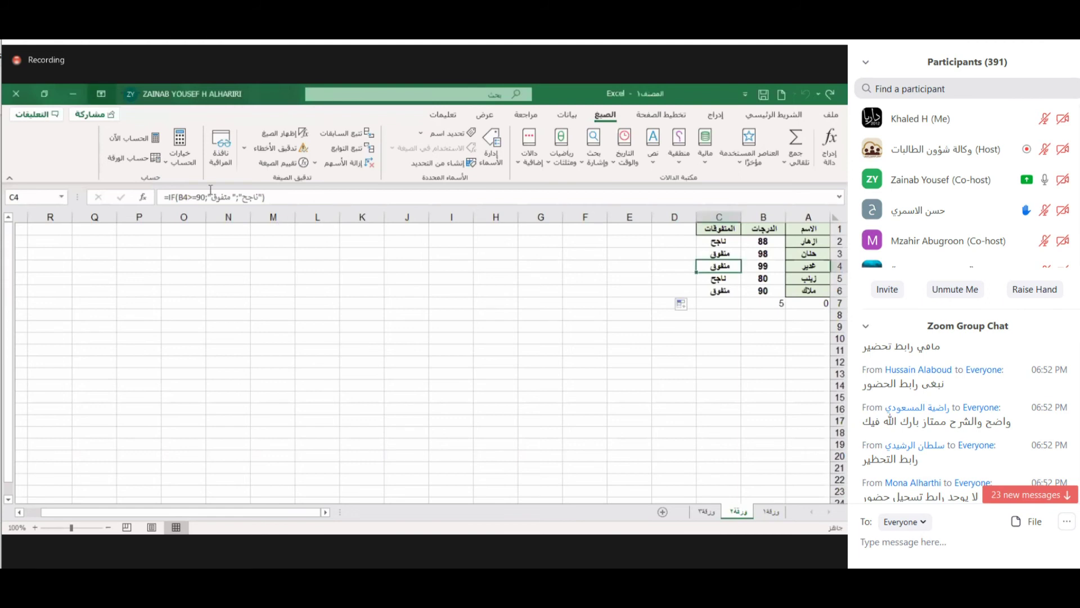
Look at the available ribbon display options and leave them without choosing one.
click(101, 94)
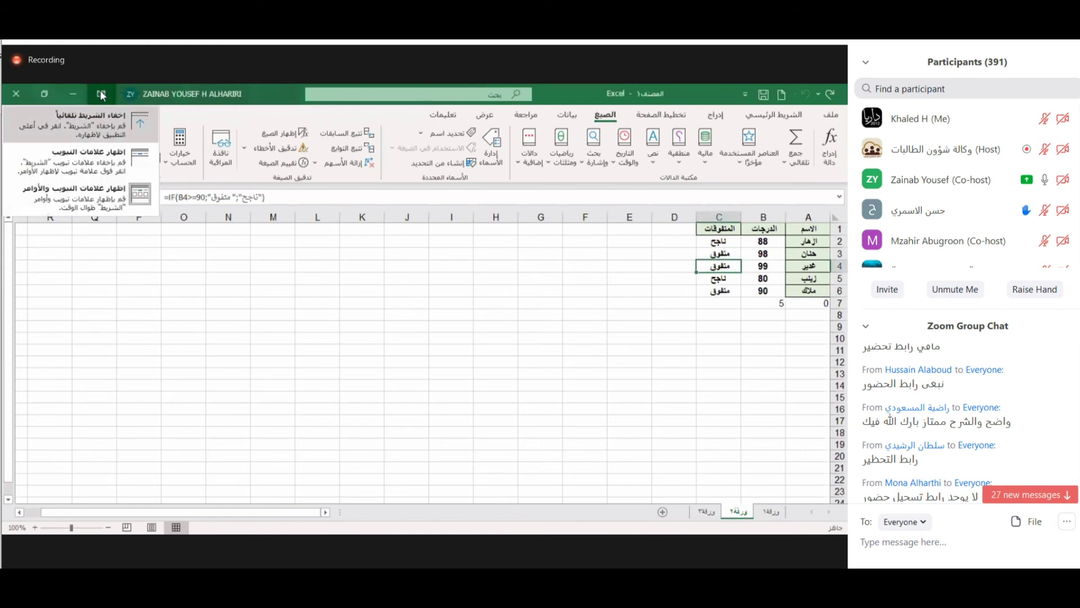
key(Down)
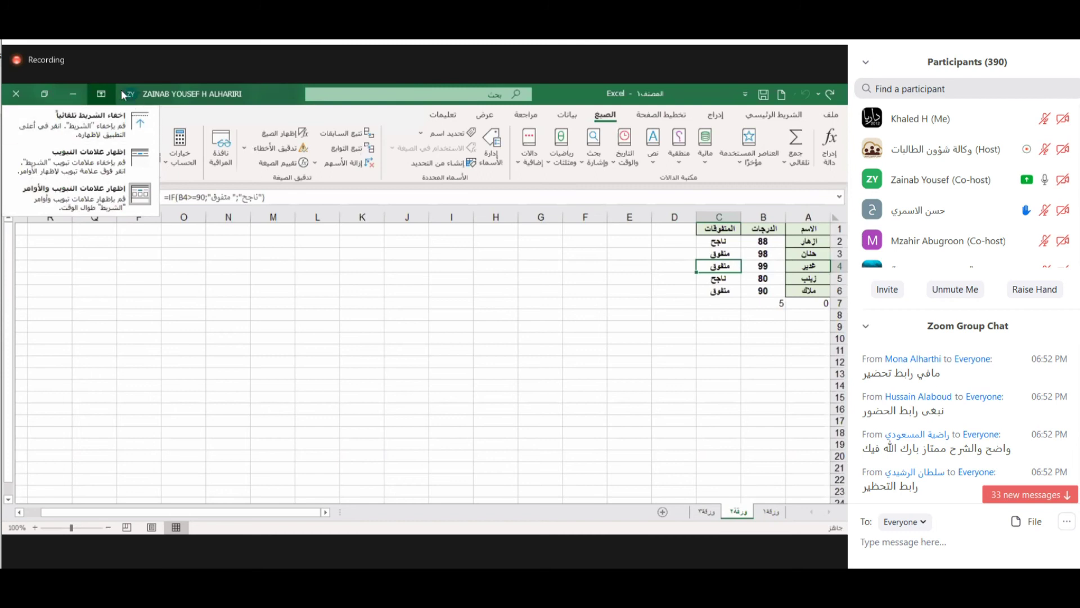
click(443, 374)
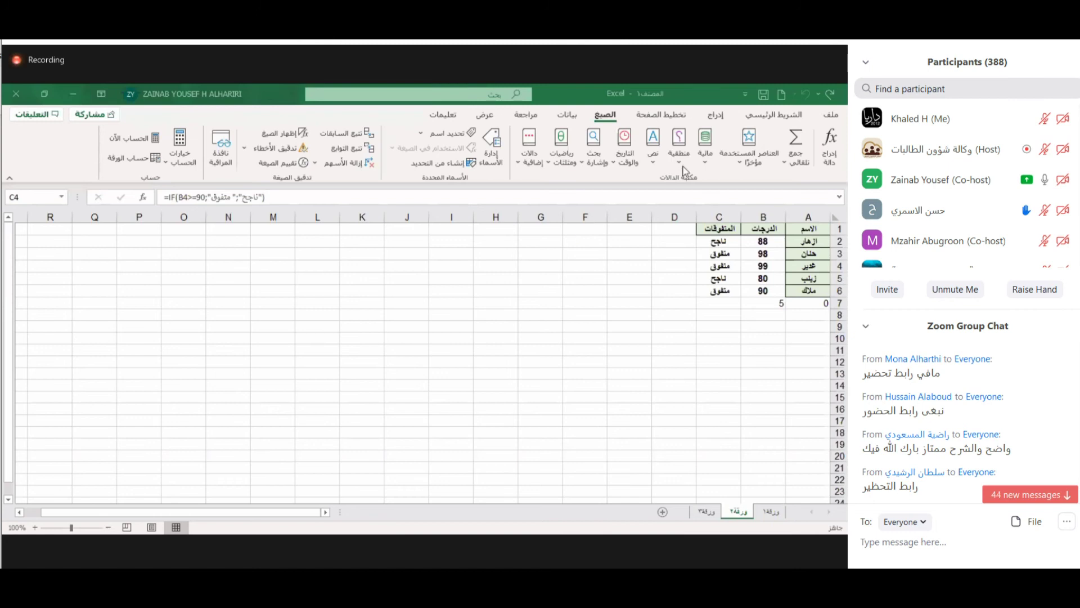
Select the sheet's blank cells using Go To Special with the Blanks option and clear the selection.
click(772, 118)
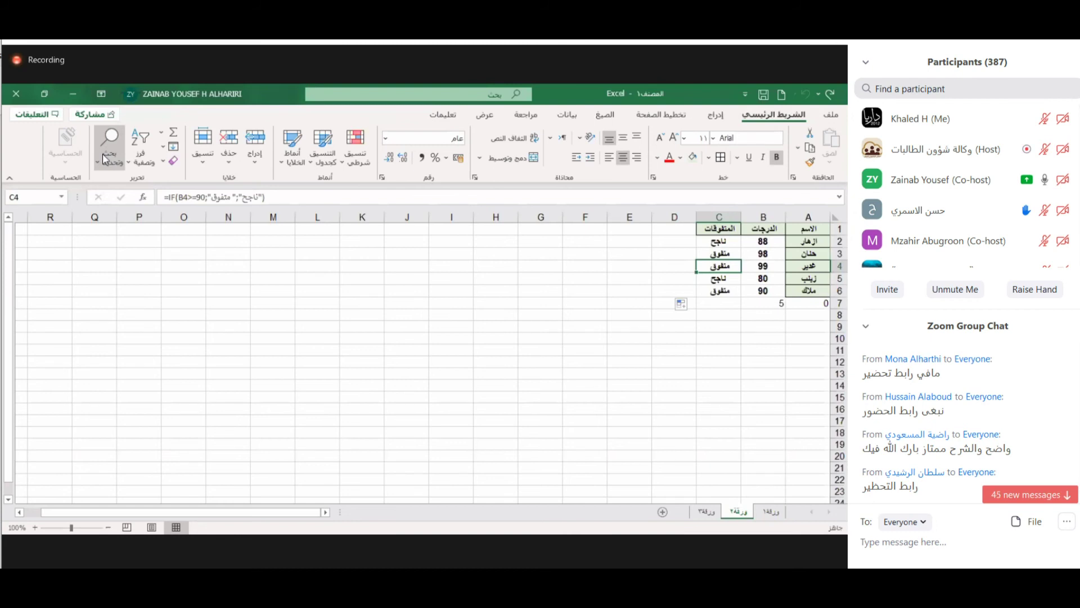
click(102, 153)
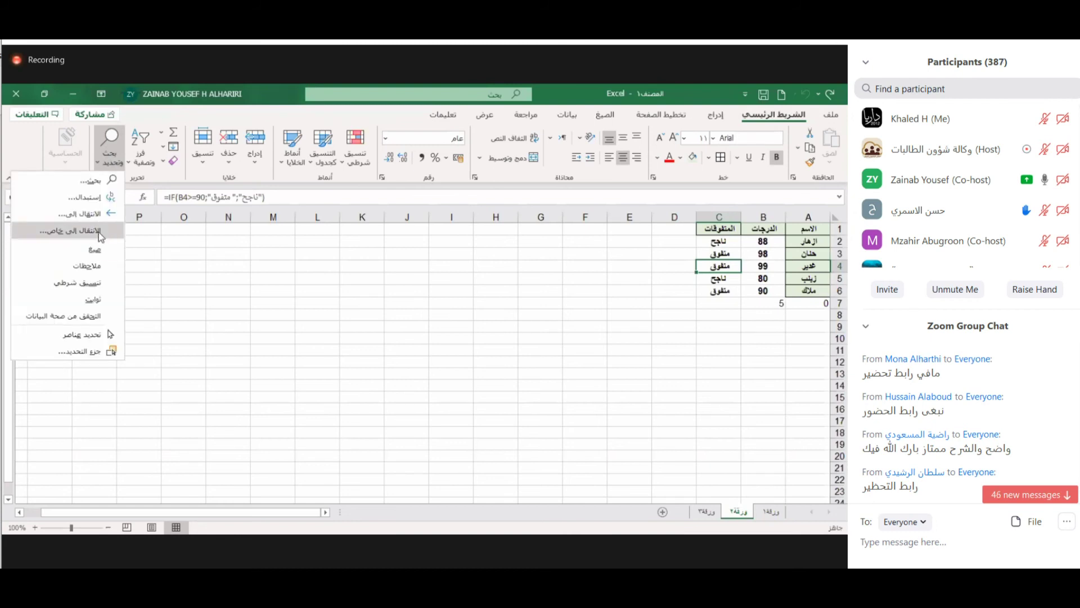
click(99, 231)
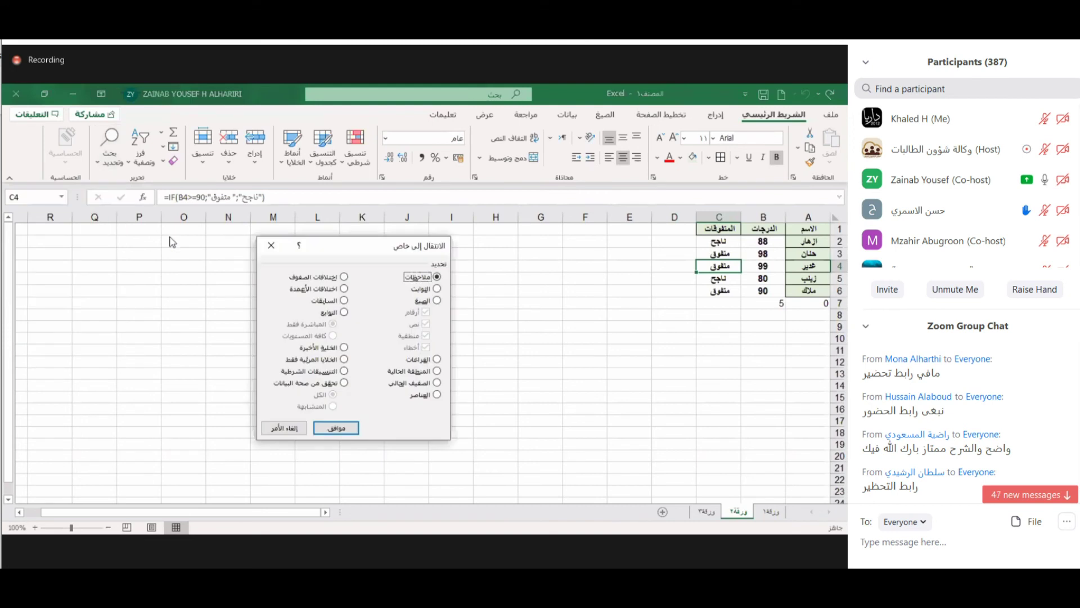
click(438, 359)
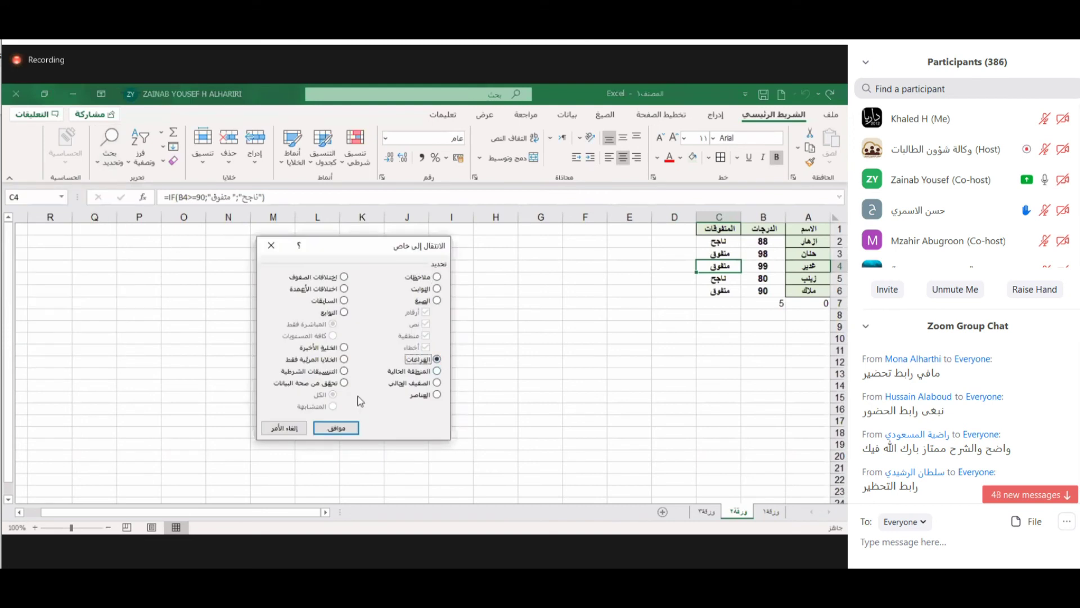
click(349, 427)
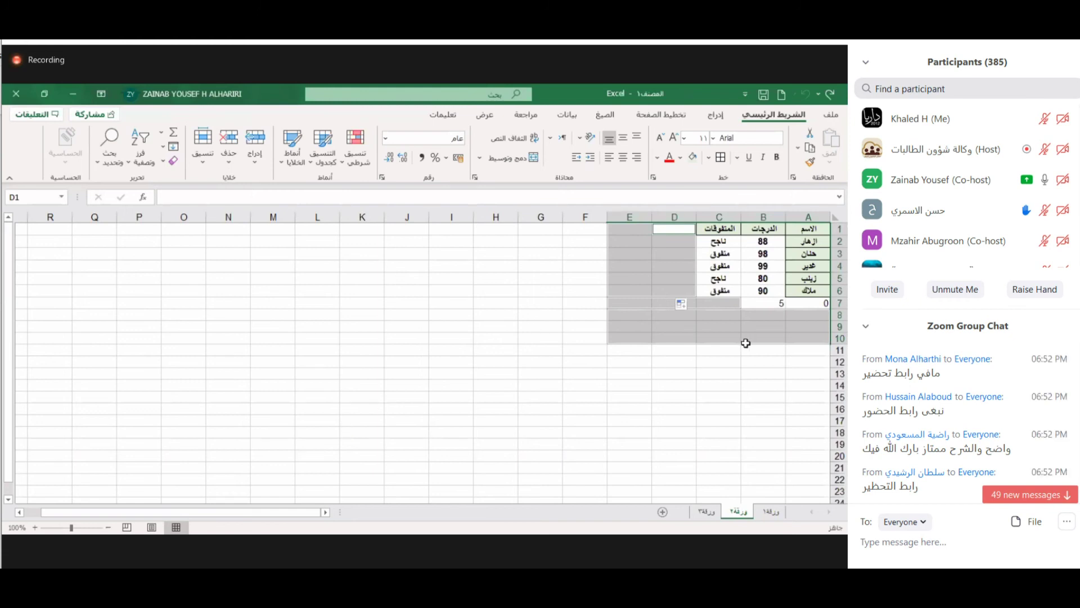
click(728, 317)
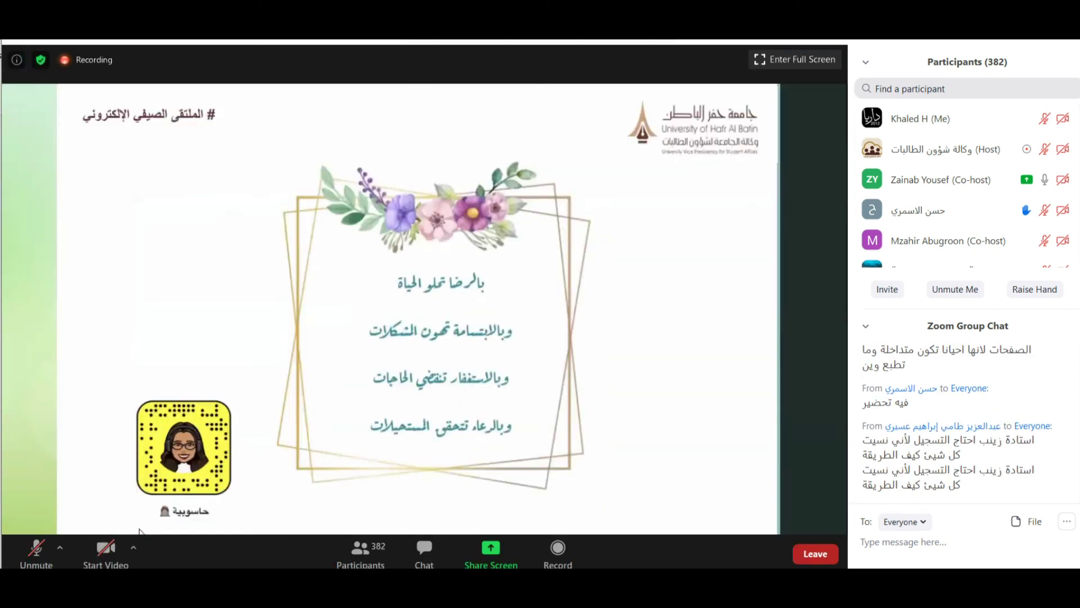
key(XF86AudioLowerVolume)
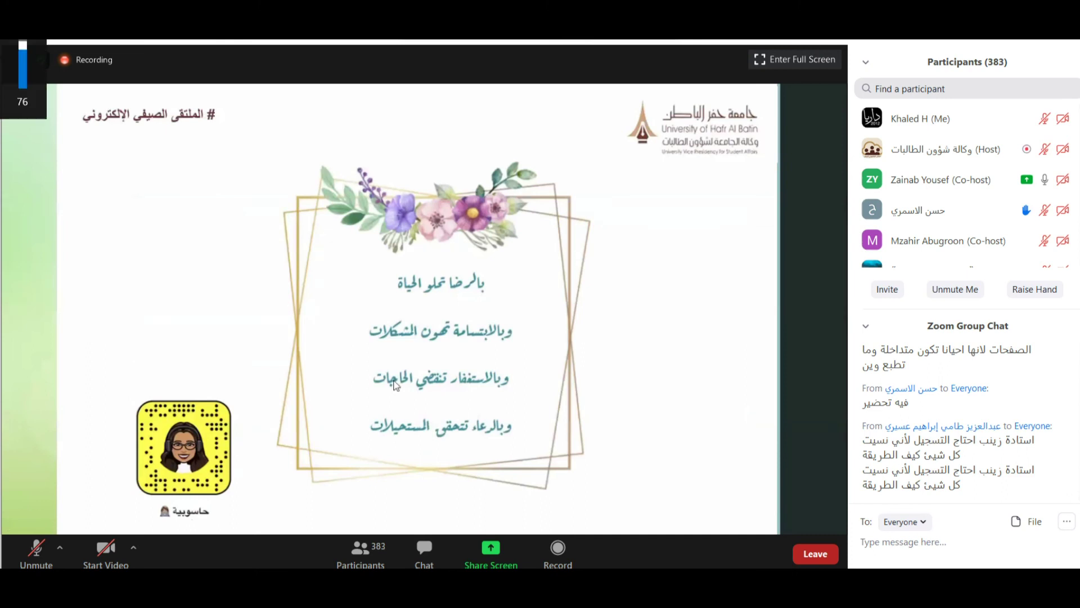
key(XF86AudioLowerVolume)
key(XF86AudioLowerVolume)
key(XF86AudioLowerVolume)
key(XF86AudioLowerVolume)
key(XF86AudioLowerVolume)
key(XF86AudioLowerVolume)
key(XF86AudioLowerVolume)
key(XF86AudioLowerVolume)
key(XF86AudioLowerVolume)
key(XF86AudioLowerVolume)
key(XF86AudioLowerVolume)
key(XF86AudioLowerVolume)
key(XF86AudioLowerVolume)
key(XF86AudioLowerVolume)
key(XF86AudioLowerVolume)
key(XF86AudioLowerVolume)
key(XF86AudioLowerVolume)
key(XF86AudioLowerVolume)
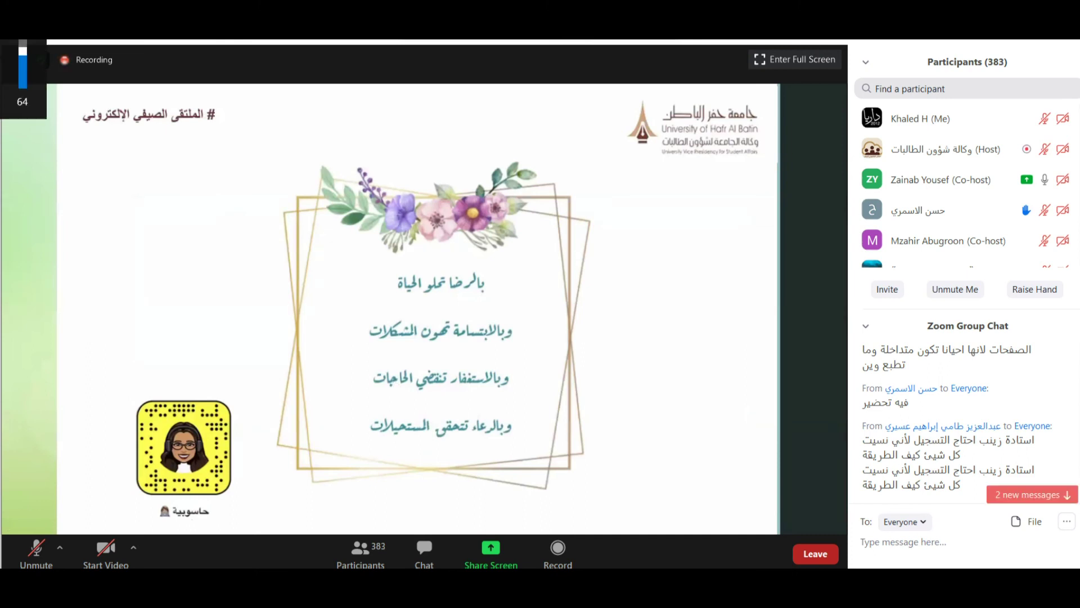
key(XF86AudioLowerVolume)
key(XF86AudioLowerVolume)
key(XF86AudioLowerVolume)
key(XF86AudioLowerVolume)
key(XF86AudioLowerVolume)
key(XF86AudioLowerVolume)
key(XF86AudioLowerVolume)
key(XF86AudioLowerVolume)
key(XF86AudioLowerVolume)
key(XF86AudioLowerVolume)
key(XF86AudioLowerVolume)
key(XF86AudioLowerVolume)
key(XF86AudioLowerVolume)
key(XF86AudioLowerVolume)
key(XF86AudioLowerVolume)
key(XF86AudioLowerVolume)
key(XF86AudioLowerVolume)
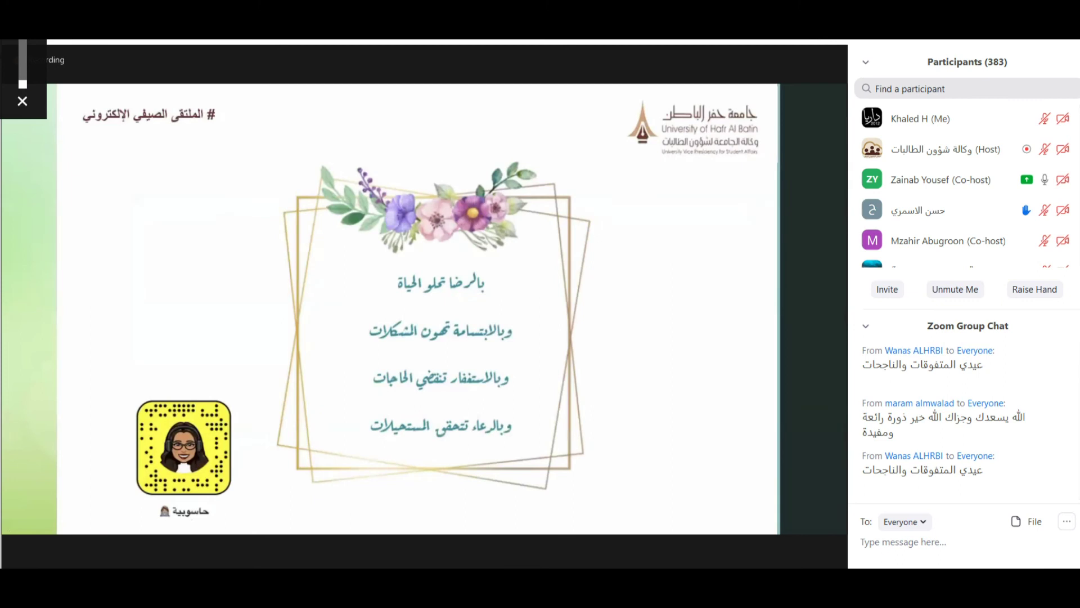